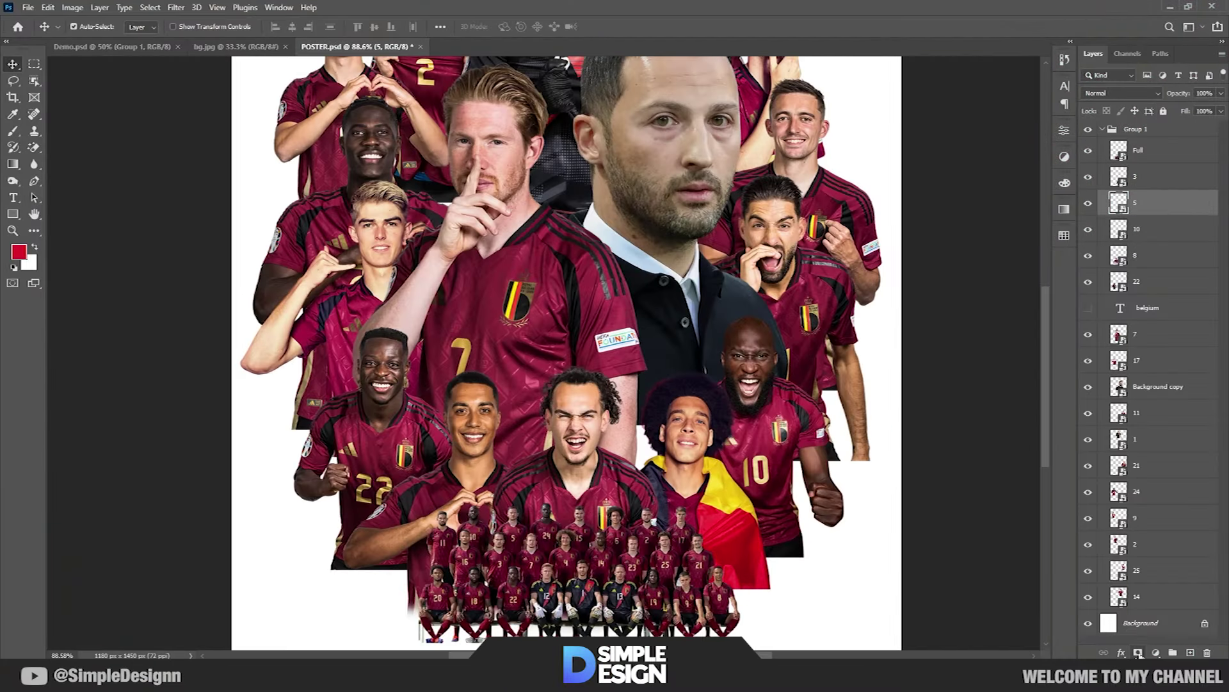
- Mask layer 5 and paint black with a soft brush to fade the flag's bottom into white
{"action": "left_click", "coordinate": [1138, 653]}
{"action": "key", "text": "b"}
{"action": "key", "text": "d"}
{"action": "key", "text": "x"}
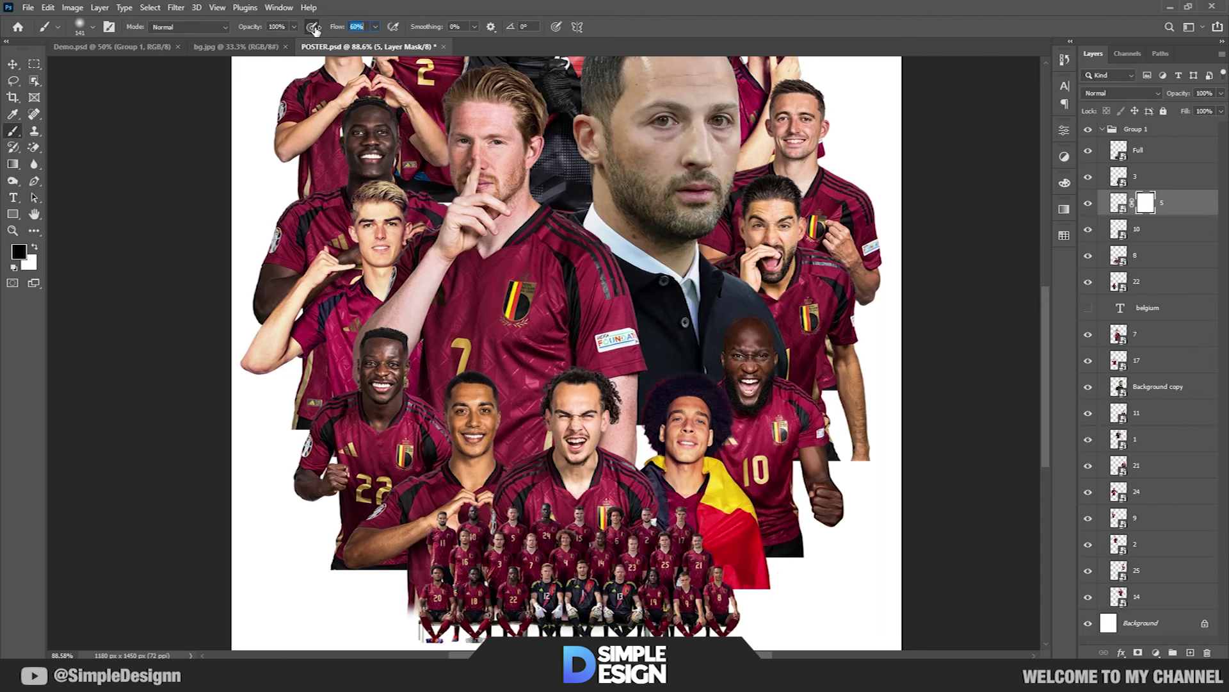
{"action": "left_click_drag", "start_coordinate": [768, 562], "coordinate": [738, 625]}
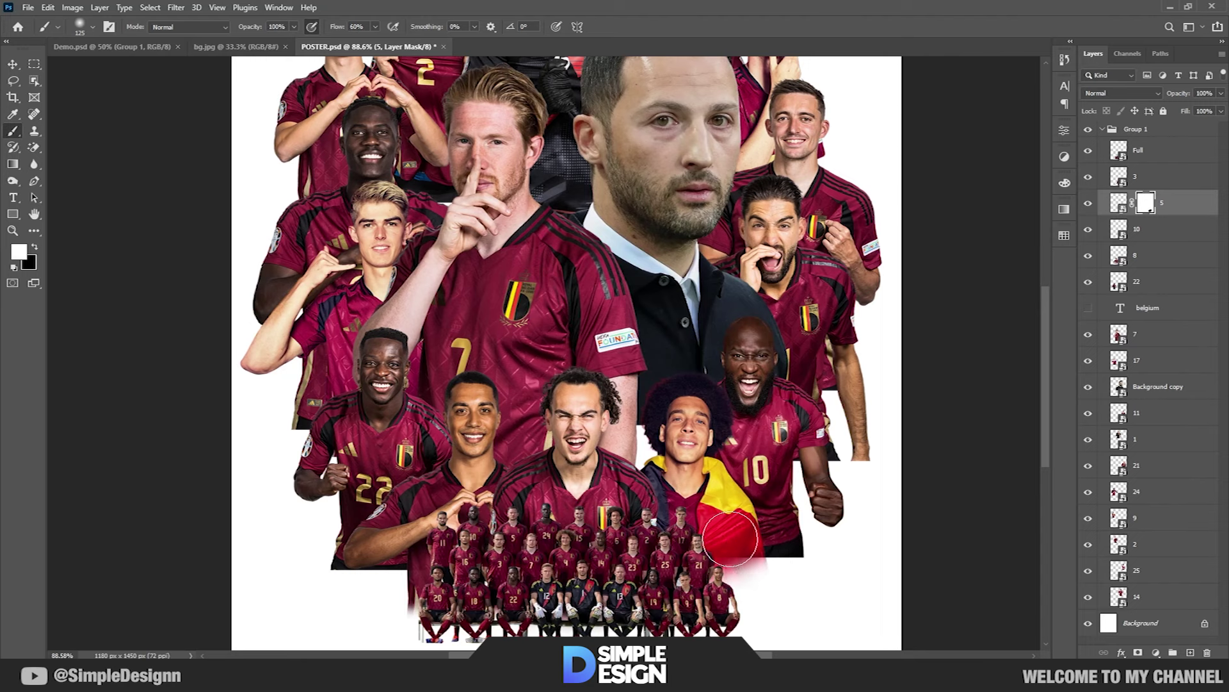
- Mask layer 10 and fade the number-10 player's lower edge
{"action": "left_click", "coordinate": [1159, 229]}
{"action": "left_click", "coordinate": [1138, 653]}
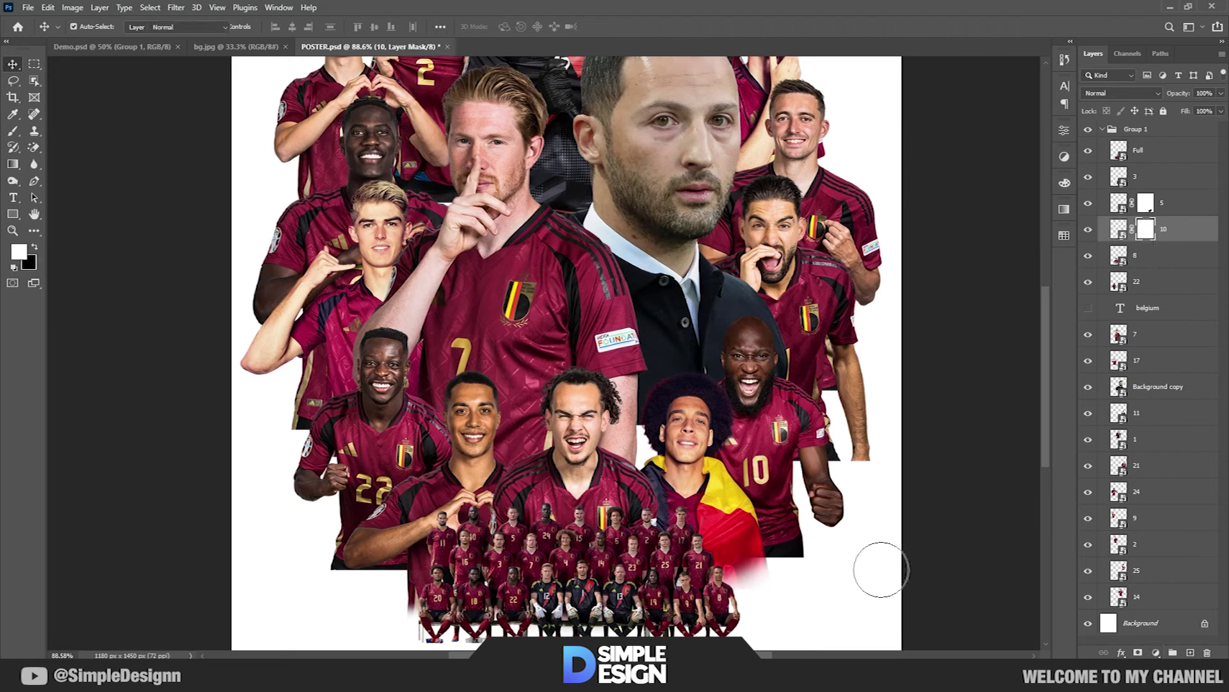
{"action": "left_click_drag", "start_coordinate": [789, 559], "coordinate": [797, 578]}
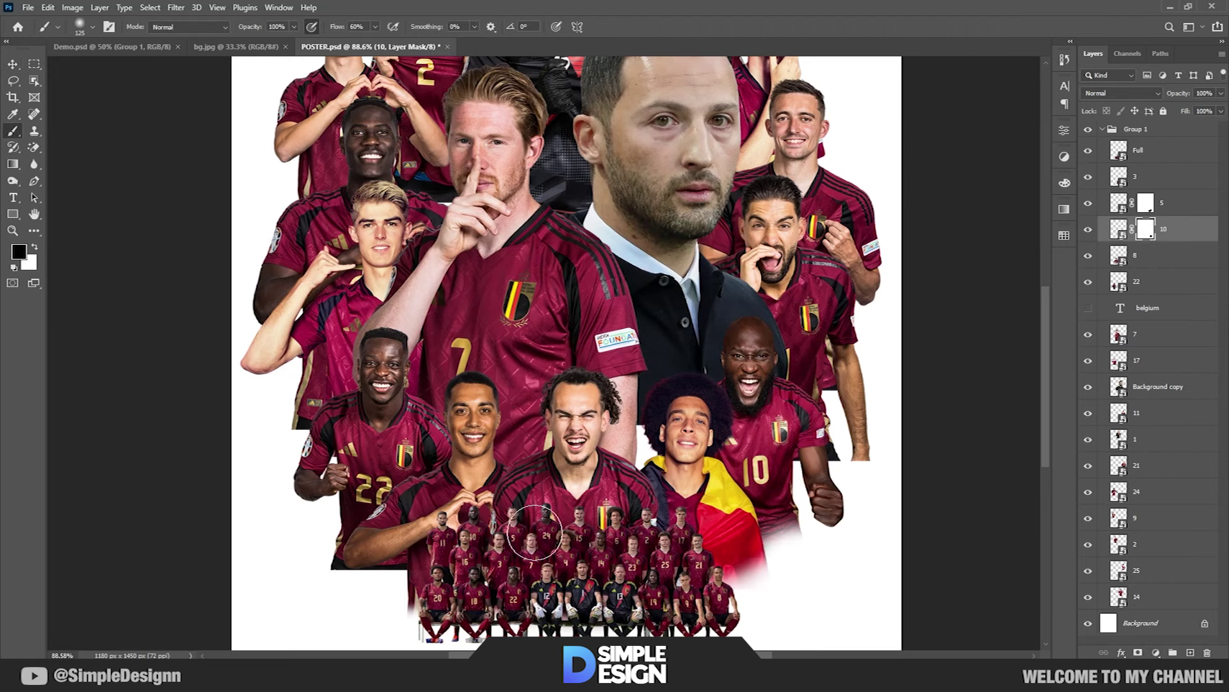
{"action": "key", "text": "v"}
- Mask layer 22 and fade player 22's lower body into white
{"action": "left_click", "coordinate": [371, 427]}
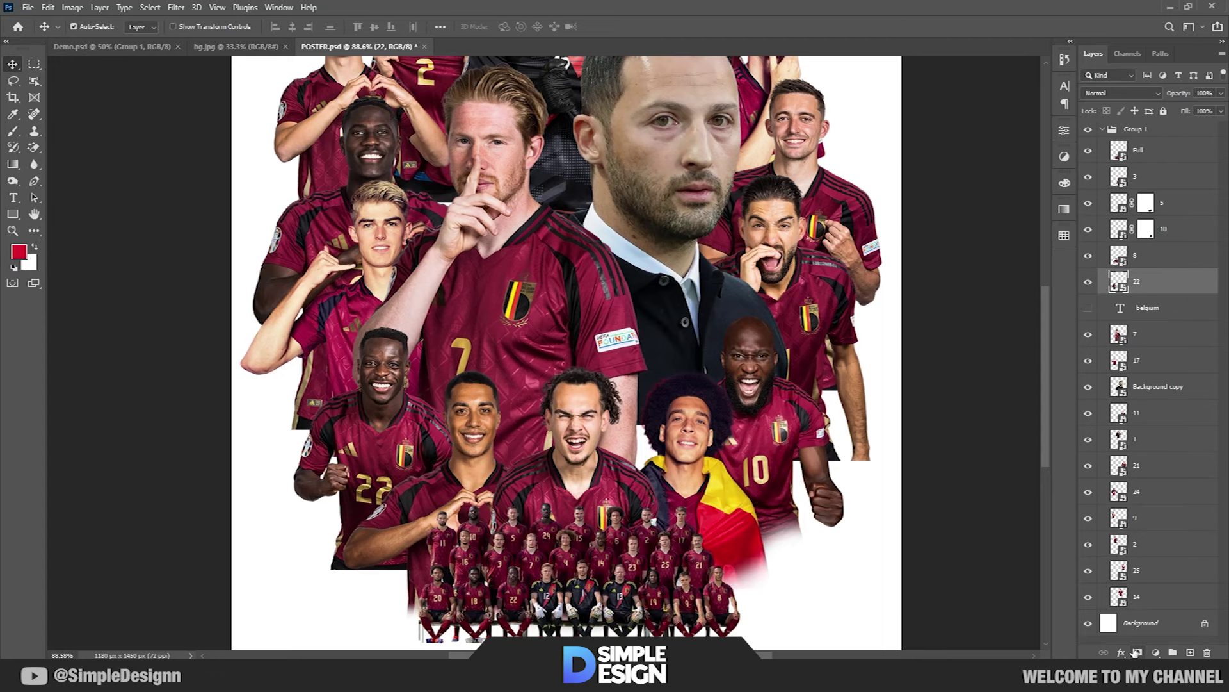
{"action": "left_click", "coordinate": [1137, 651]}
{"action": "key", "text": "b"}
{"action": "right_click", "coordinate": [342, 576]}
{"action": "key", "text": "Escape"}
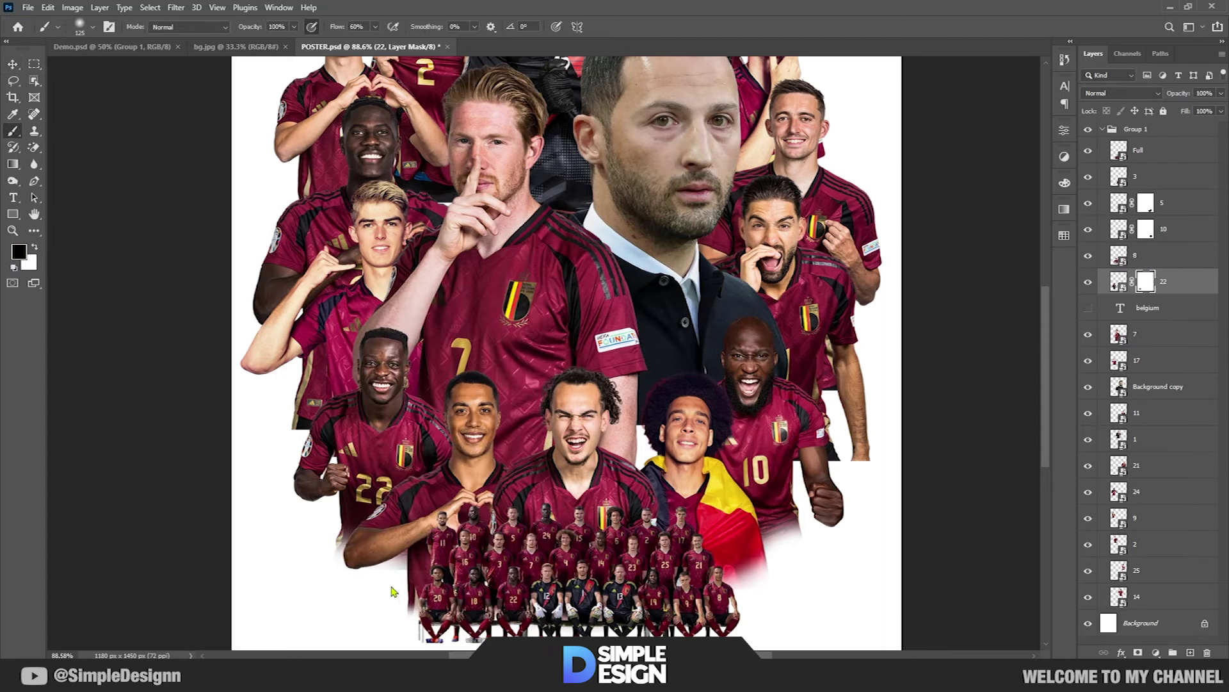
{"action": "left_click_drag", "start_coordinate": [368, 583], "coordinate": [411, 581]}
{"action": "key", "text": "v"}
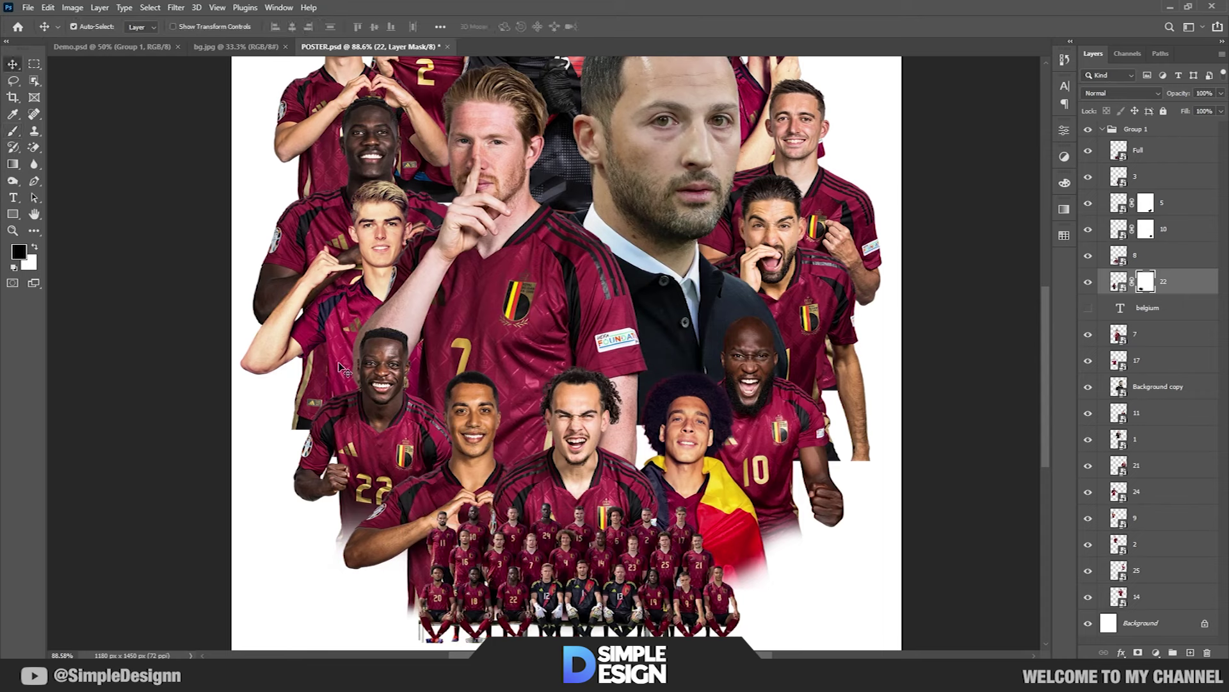
- Mask layer 24 and fade the area left of player 22
{"action": "left_click", "coordinate": [816, 451]}
{"action": "left_click", "coordinate": [1137, 652]}
{"action": "key", "text": "b"}
{"action": "left_click_drag", "start_coordinate": [274, 467], "coordinate": [292, 448]}
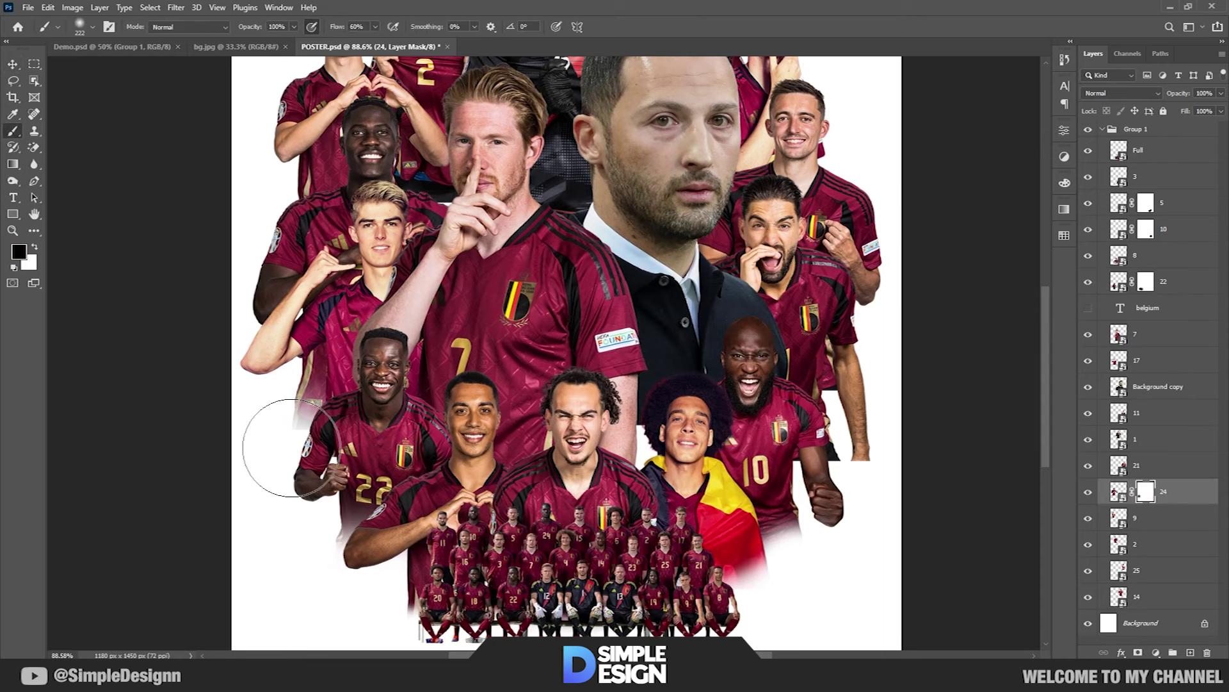
{"action": "left_click_drag", "start_coordinate": [548, 448], "coordinate": [464, 488]}
{"action": "key", "text": "v"}
- On layer 11, brush away the dark edge right of player 10
{"action": "left_click", "coordinate": [1147, 412]}
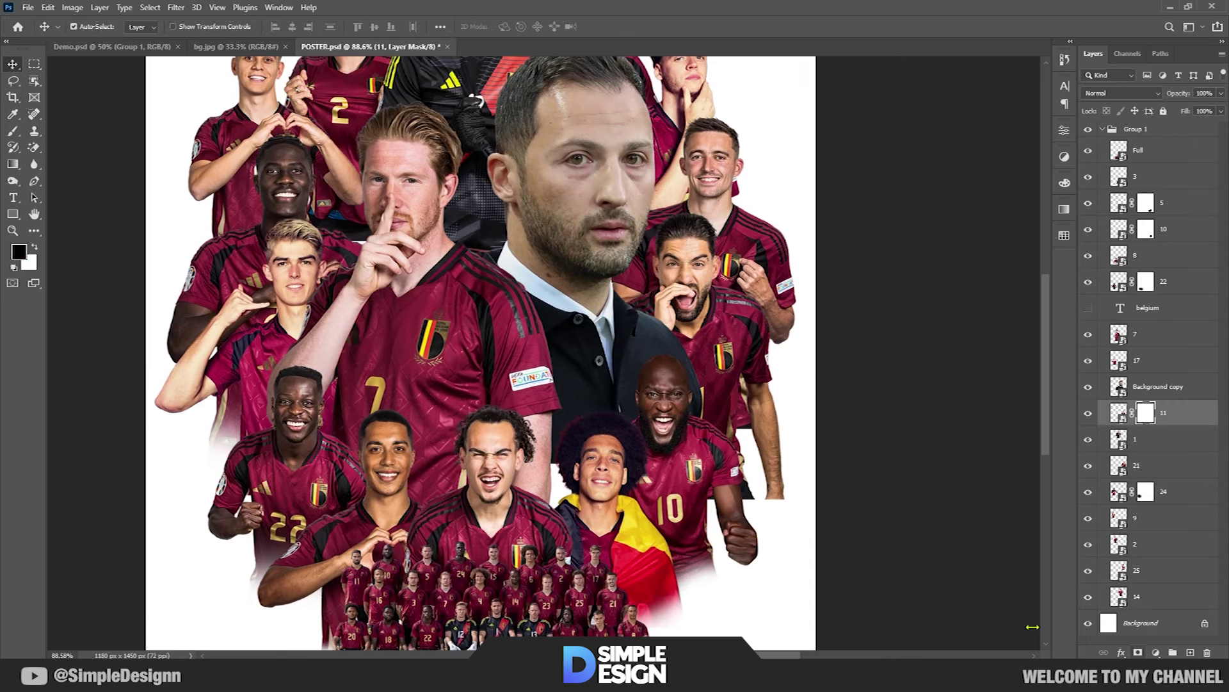
{"action": "key", "text": "b"}
{"action": "left_click_drag", "start_coordinate": [768, 452], "coordinate": [763, 504]}
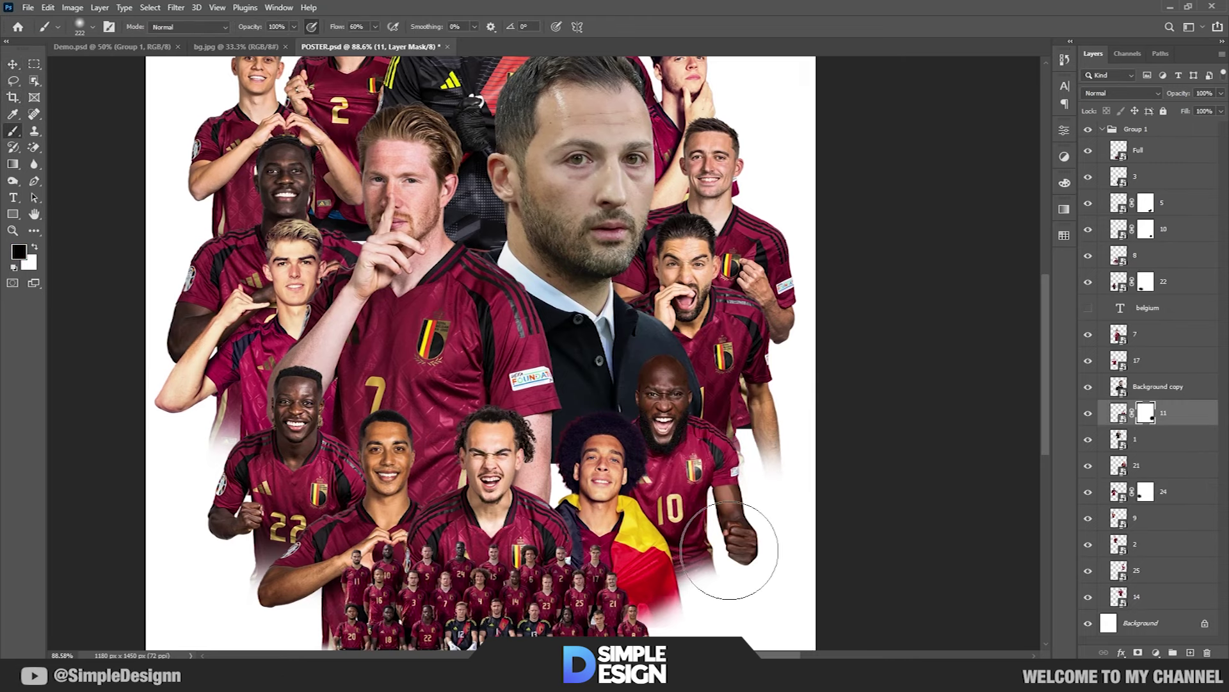
{"action": "key", "text": "v"}
- Add a layer mask to layer 21 for soft-brush fading
{"action": "left_click", "coordinate": [1171, 465]}
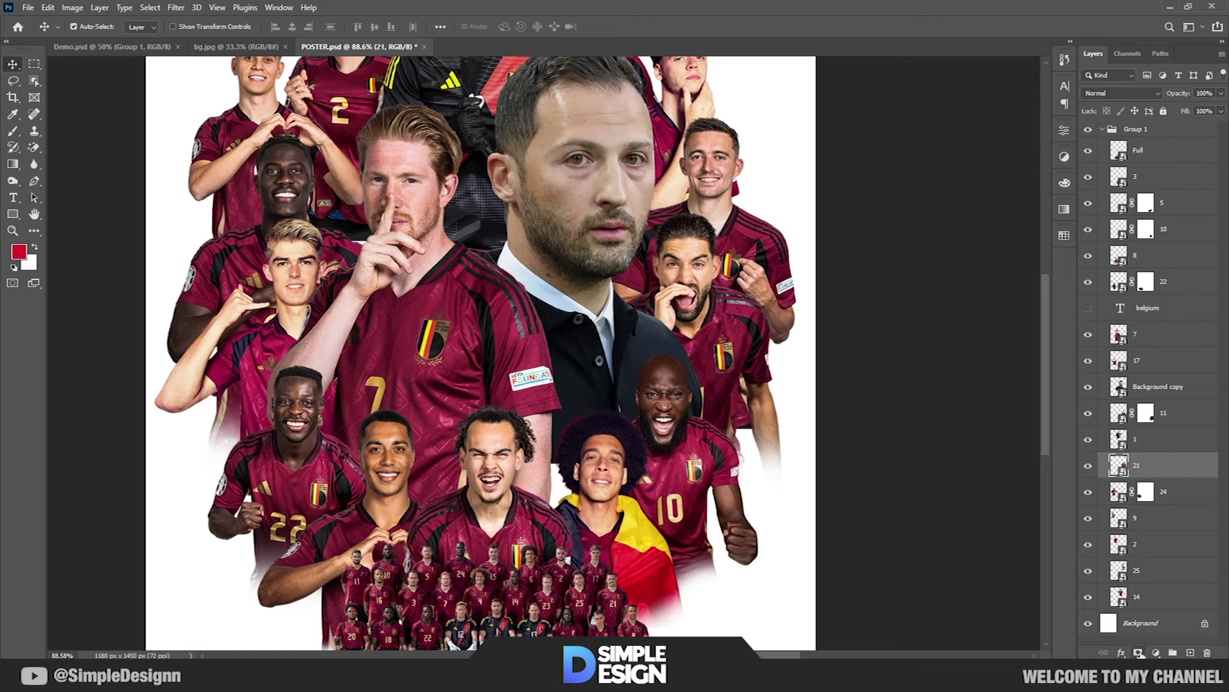
{"action": "left_click", "coordinate": [1138, 652]}
{"action": "key", "text": "b"}
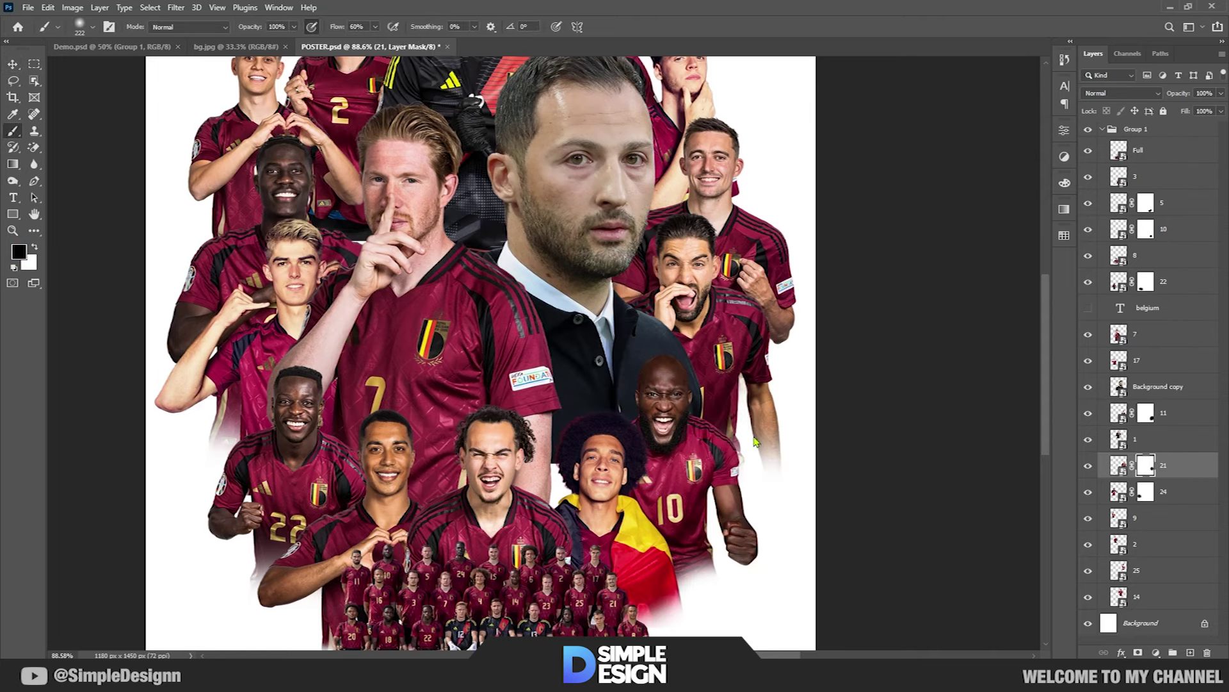
{"action": "left_click_drag", "start_coordinate": [474, 363], "coordinate": [671, 378]}
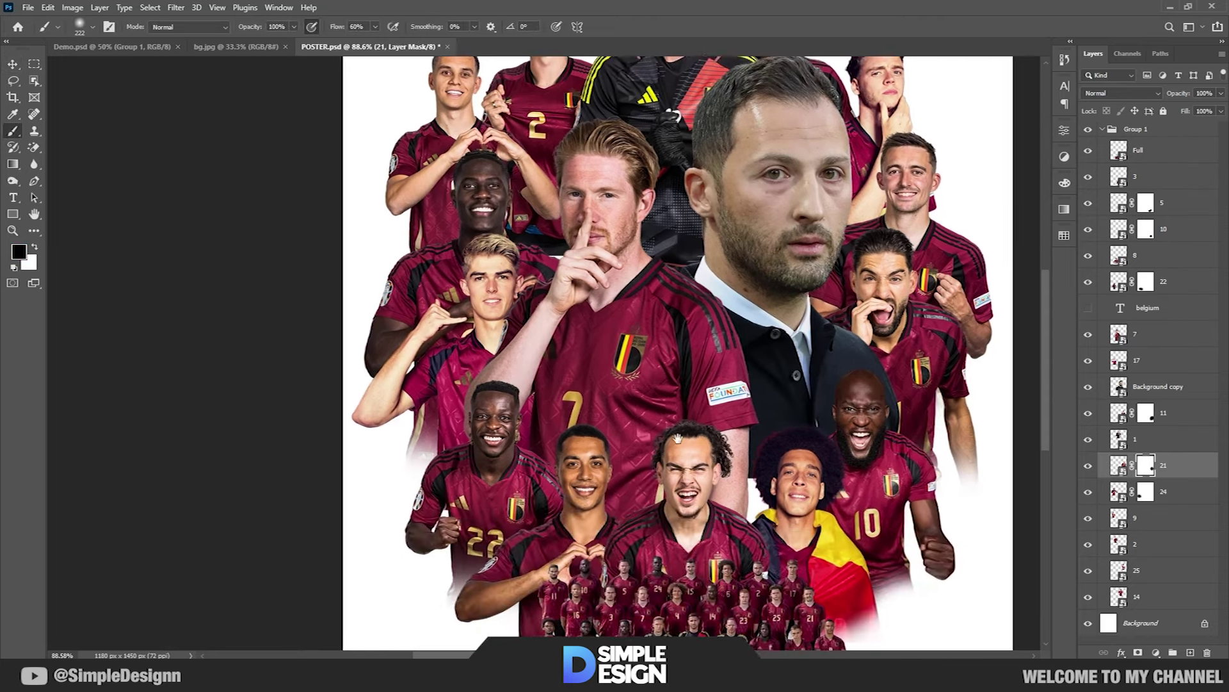
{"action": "scroll", "coordinate": [671, 378], "scroll_direction": "up", "scroll_amount": 1}
{"action": "scroll", "coordinate": [672, 378], "scroll_direction": "up", "scroll_amount": 1}
{"action": "key", "text": "v"}
- Mask the coach's Background copy layer and fade its cutout edge into white
{"action": "left_click", "coordinate": [1158, 386]}
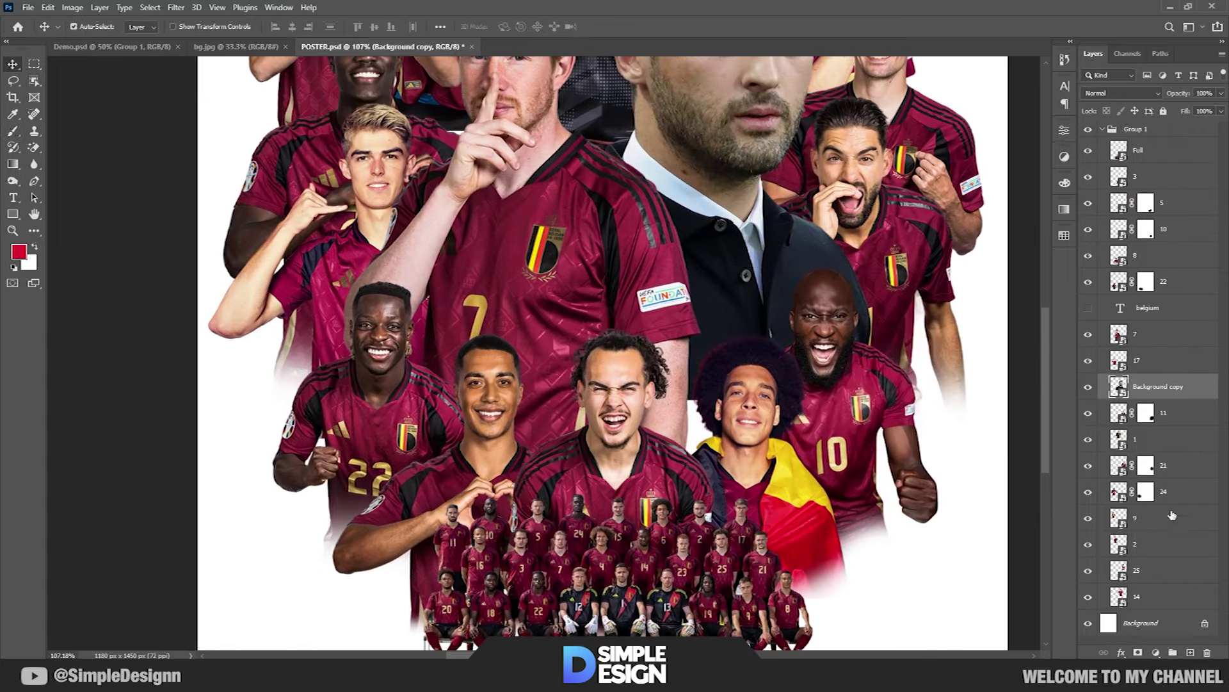
{"action": "left_click", "coordinate": [1139, 652]}
{"action": "key", "text": "b"}
{"action": "left_click_drag", "start_coordinate": [679, 487], "coordinate": [820, 461]}
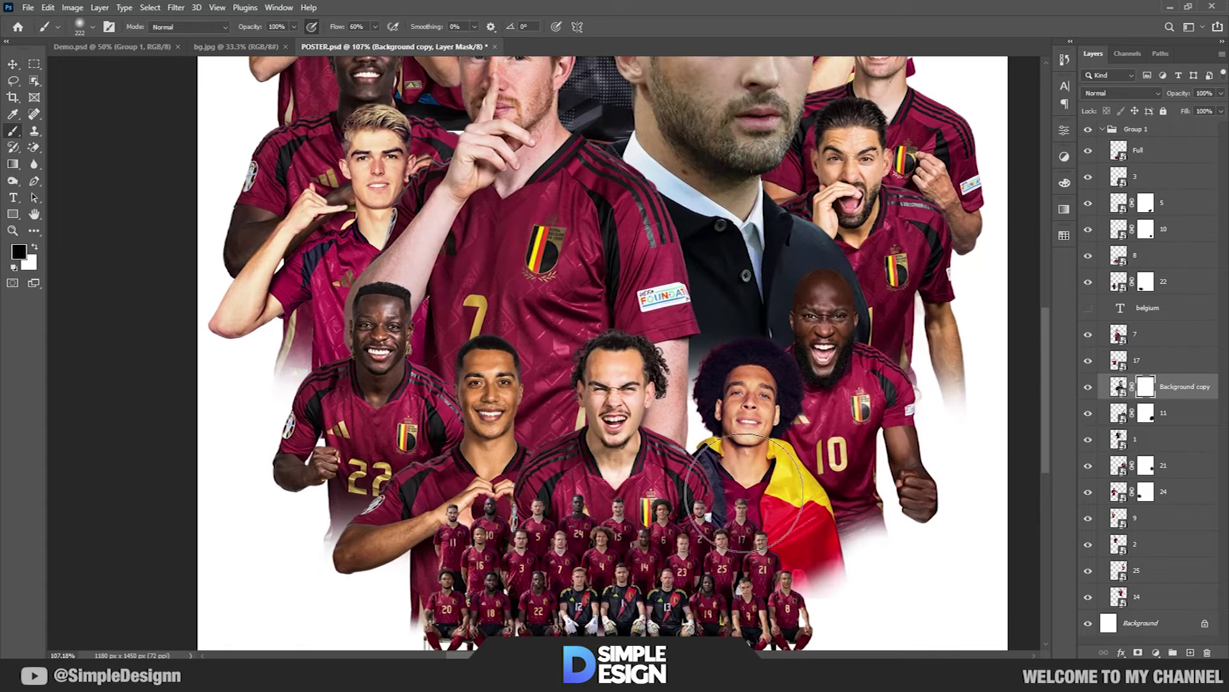
{"action": "scroll", "coordinate": [716, 522], "scroll_direction": "down", "scroll_amount": 2}
{"action": "scroll", "coordinate": [775, 321], "scroll_direction": "up", "scroll_amount": 1}
{"action": "scroll", "coordinate": [801, 289], "scroll_direction": "up", "scroll_amount": 1}
{"action": "scroll", "coordinate": [823, 274], "scroll_direction": "up", "scroll_amount": 1}
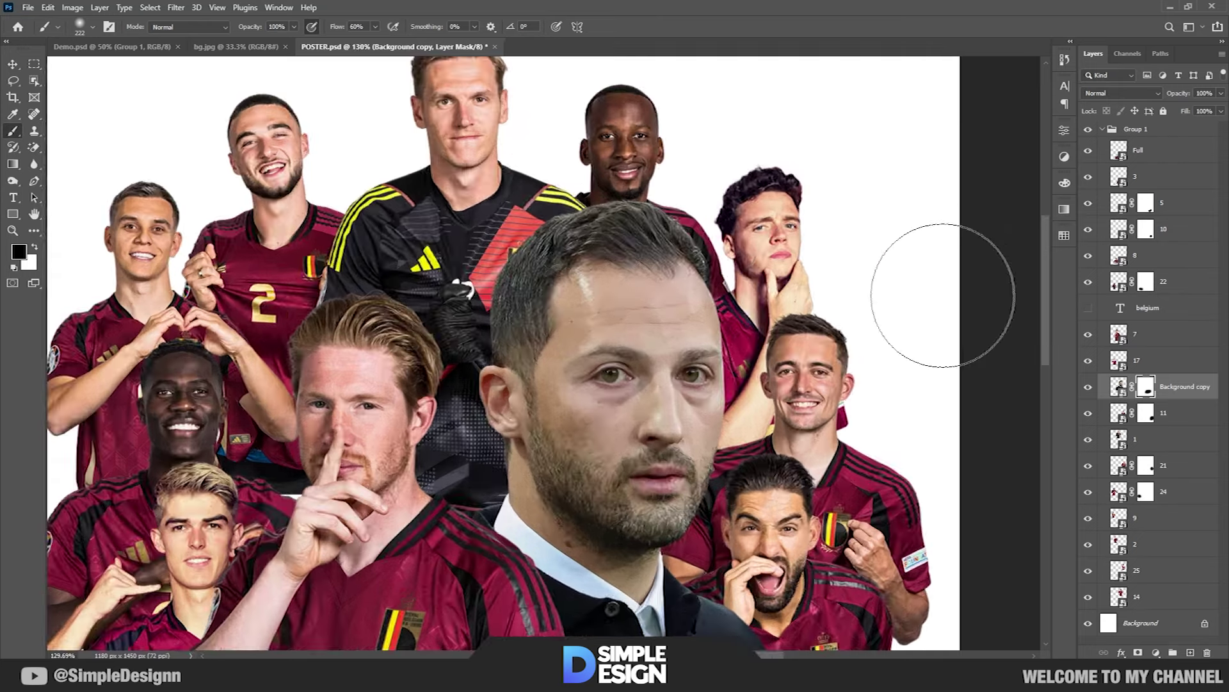
{"action": "key", "text": "v"}
- Brush layer 8's mask to soften the squad group photo at the poster's bottom
{"action": "left_click", "coordinate": [810, 207]}
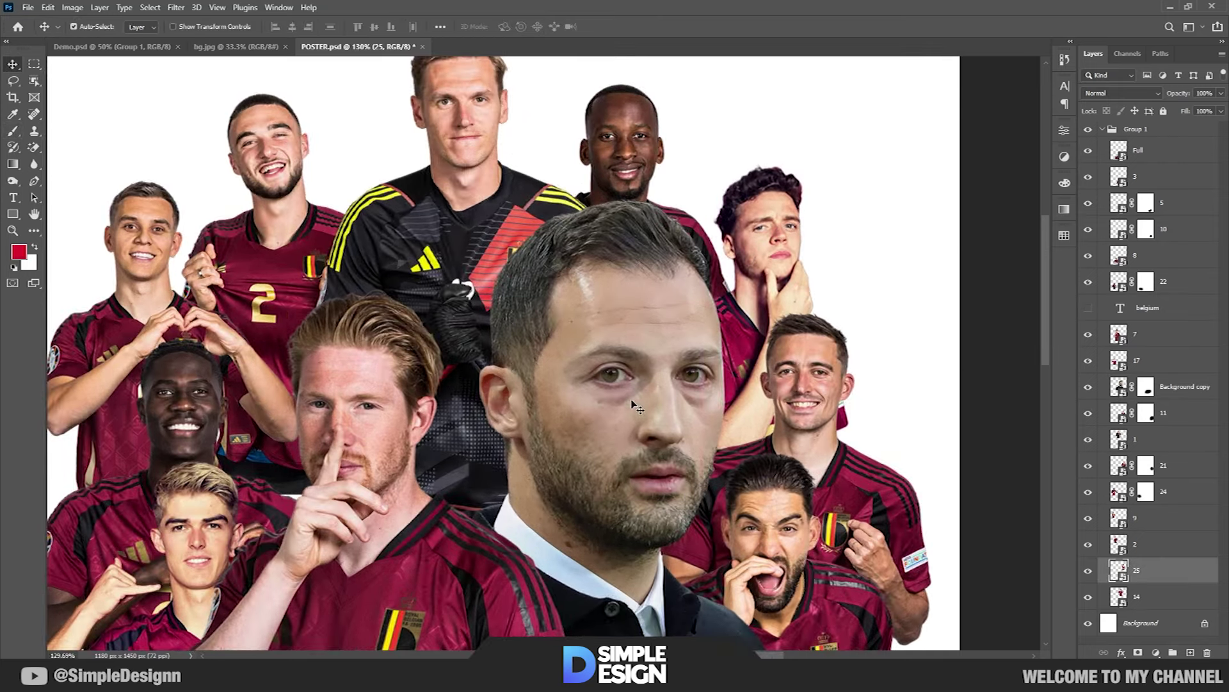
{"action": "scroll", "coordinate": [632, 403], "scroll_direction": "down", "scroll_amount": 3}
{"action": "scroll", "coordinate": [438, 438], "scroll_direction": "down", "scroll_amount": 1}
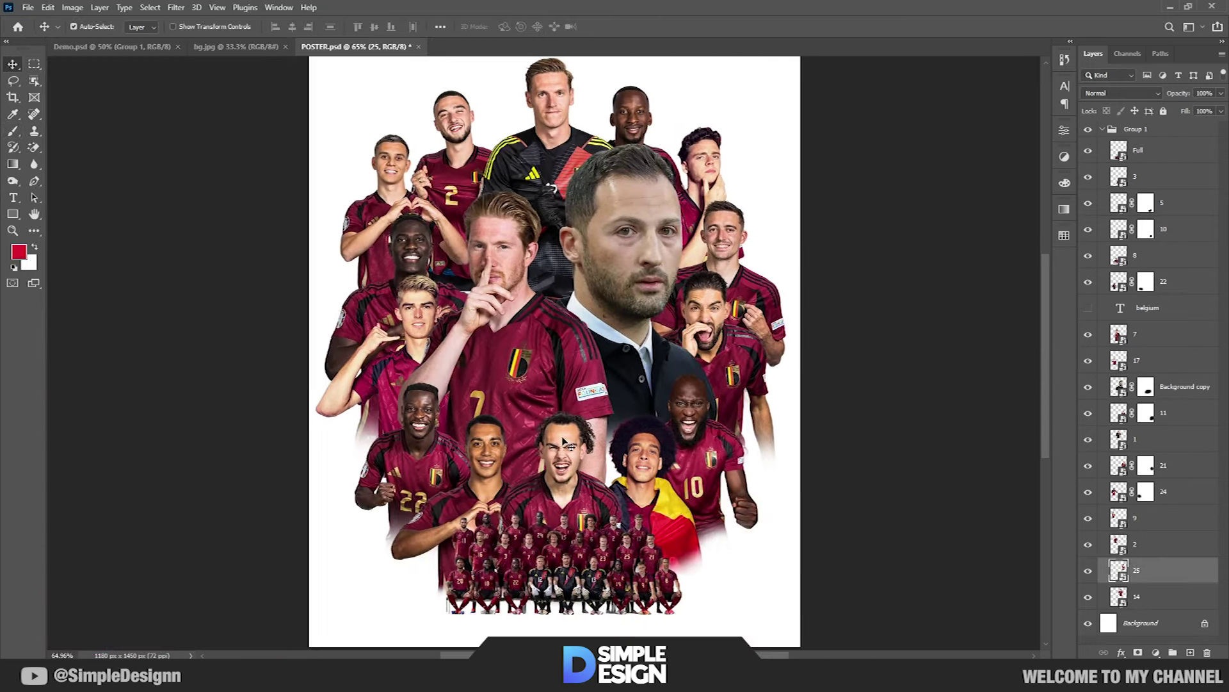
{"action": "left_click", "coordinate": [451, 522]}
{"action": "key", "text": "b"}
{"action": "scroll", "coordinate": [424, 595], "scroll_direction": "up", "scroll_amount": 2}
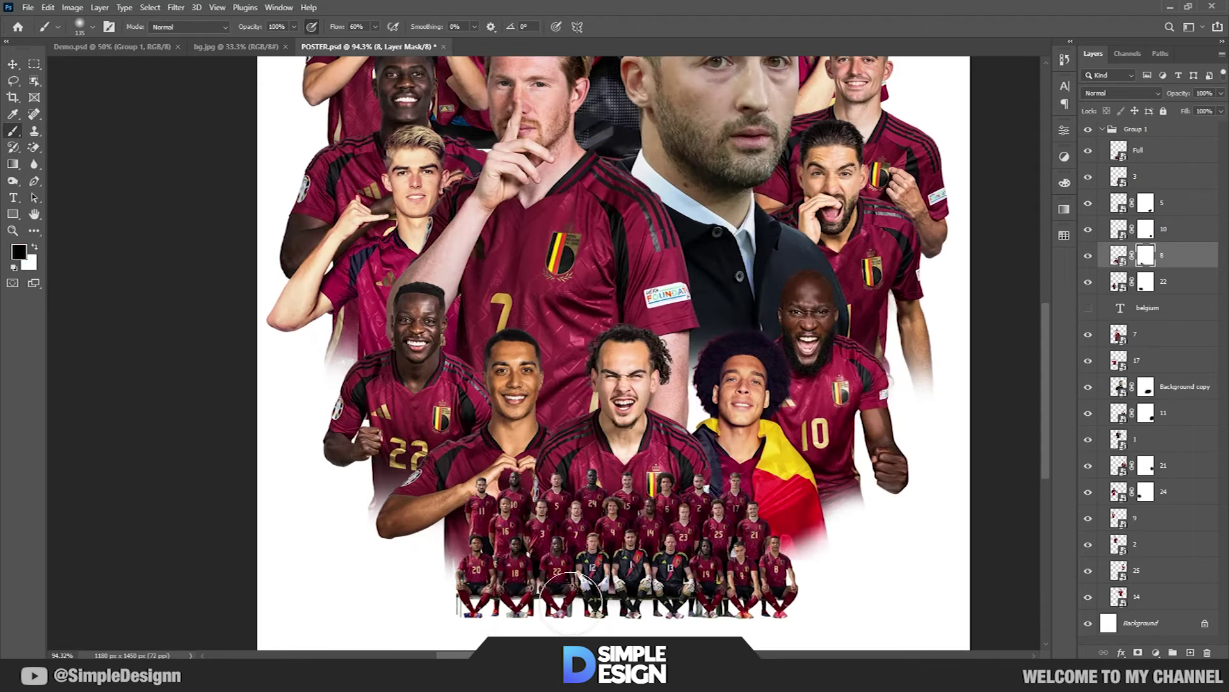
{"action": "scroll", "coordinate": [671, 572], "scroll_direction": "up", "scroll_amount": 2}
{"action": "scroll", "coordinate": [614, 461], "scroll_direction": "down", "scroll_amount": 2}
{"action": "scroll", "coordinate": [586, 426], "scroll_direction": "down", "scroll_amount": 2}
{"action": "key", "text": "v"}
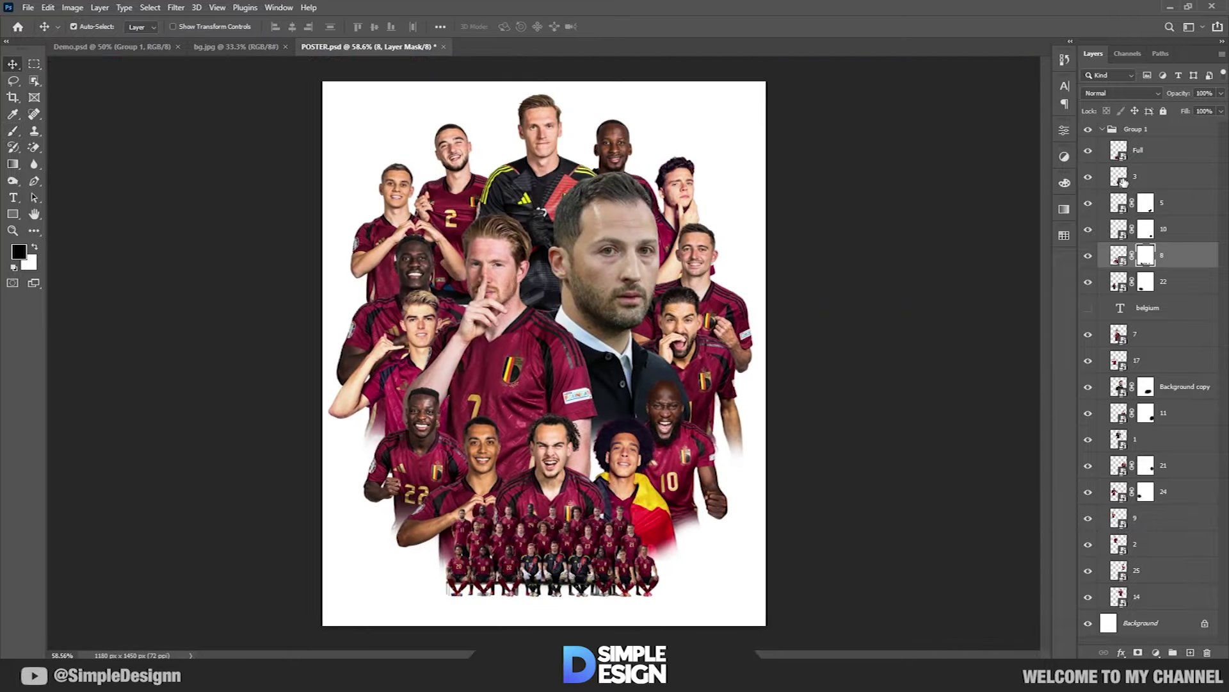
- Collapse Group 1 and select the coach's Background copy layer
{"action": "left_click", "coordinate": [1104, 129]}
{"action": "left_click", "coordinate": [597, 304]}
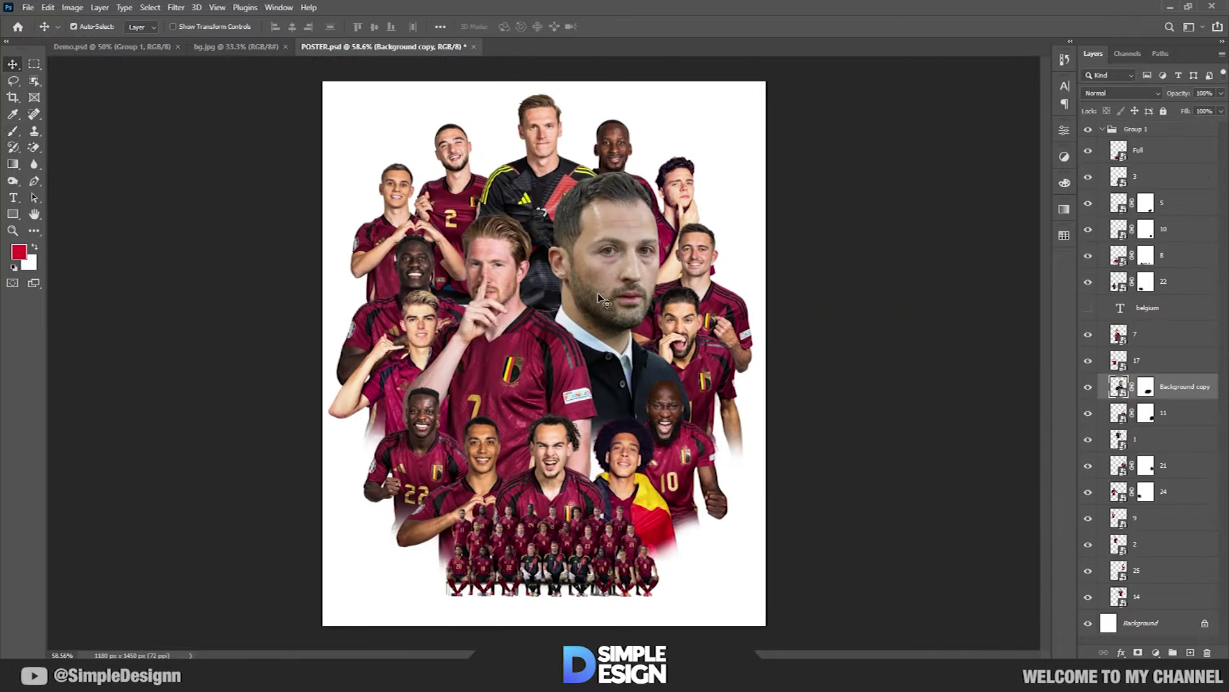
{"action": "scroll", "coordinate": [602, 297], "scroll_direction": "up", "scroll_amount": 2}
{"action": "scroll", "coordinate": [512, 192], "scroll_direction": "up", "scroll_amount": 2}
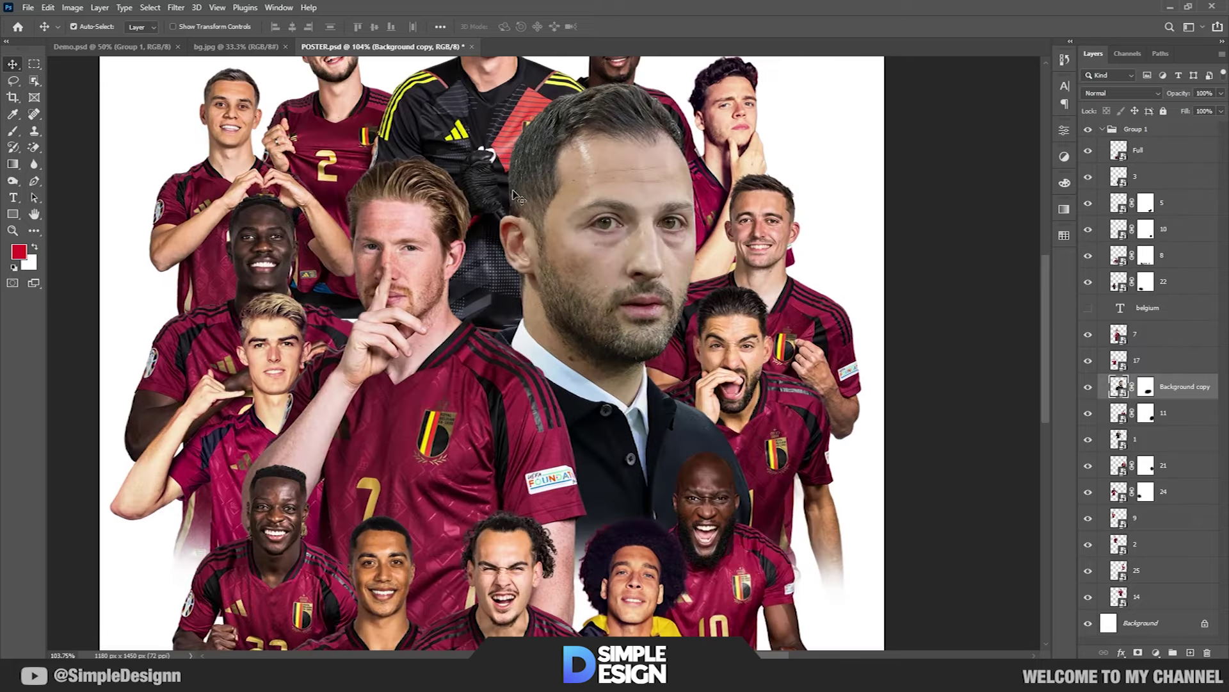
- Apply Camera Raw to the coach: Texture +70, Clarity +38, Sharpening 17, Noise Reduction 13, Grain 10
{"action": "left_click", "coordinate": [175, 7]}
{"action": "left_click", "coordinate": [275, 108]}
{"action": "scroll", "coordinate": [834, 228], "scroll_direction": "up", "scroll_amount": 2}
{"action": "left_click", "coordinate": [1041, 201]}
{"action": "left_click_drag", "start_coordinate": [1086, 430], "coordinate": [1134, 432]}
{"action": "scroll", "coordinate": [1106, 458], "scroll_direction": "down", "scroll_amount": 3}
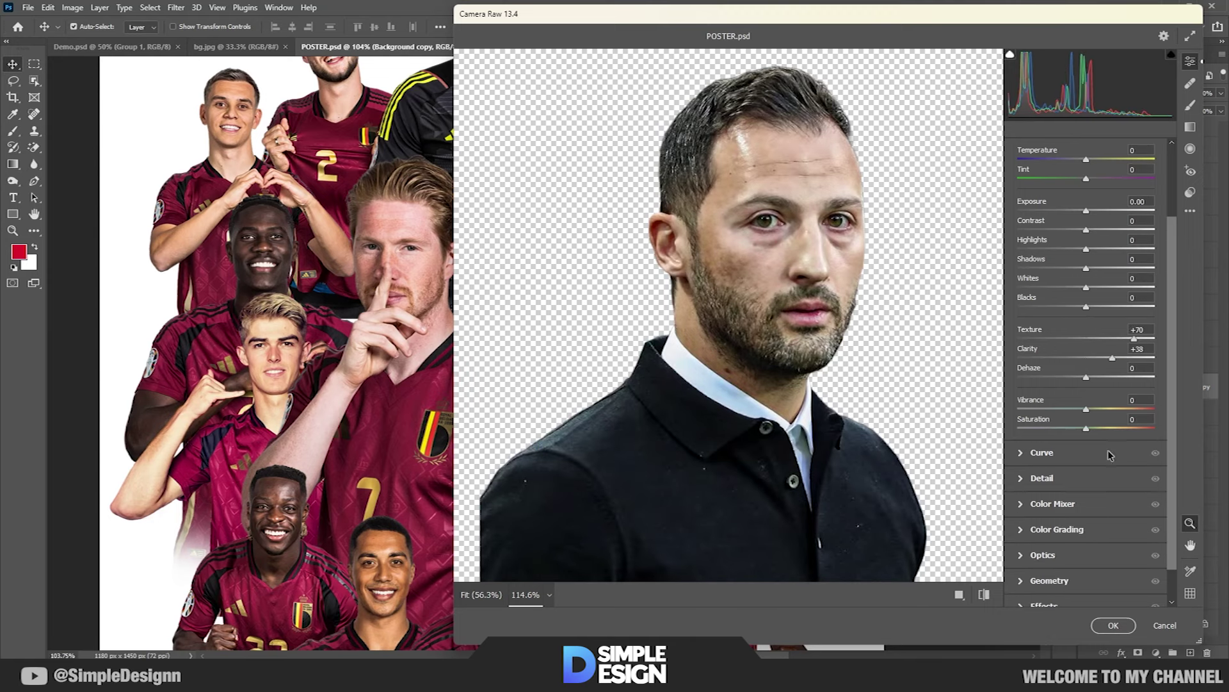
{"action": "left_click", "coordinate": [1040, 477]}
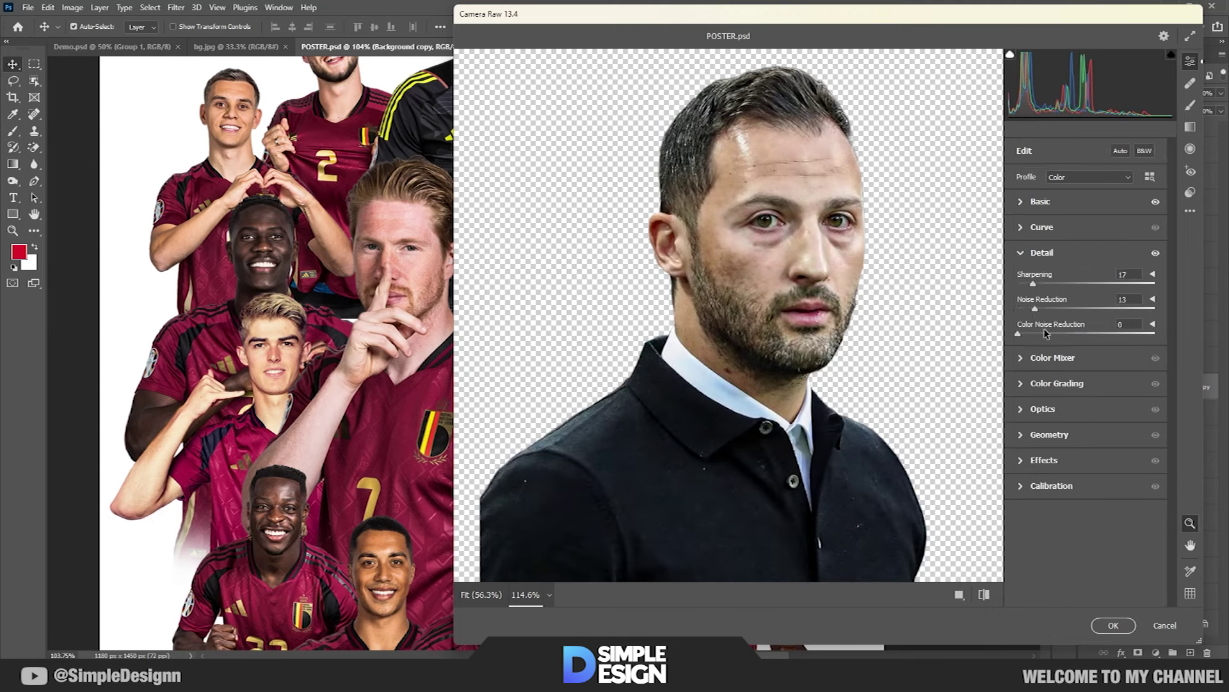
{"action": "left_click", "coordinate": [1072, 462]}
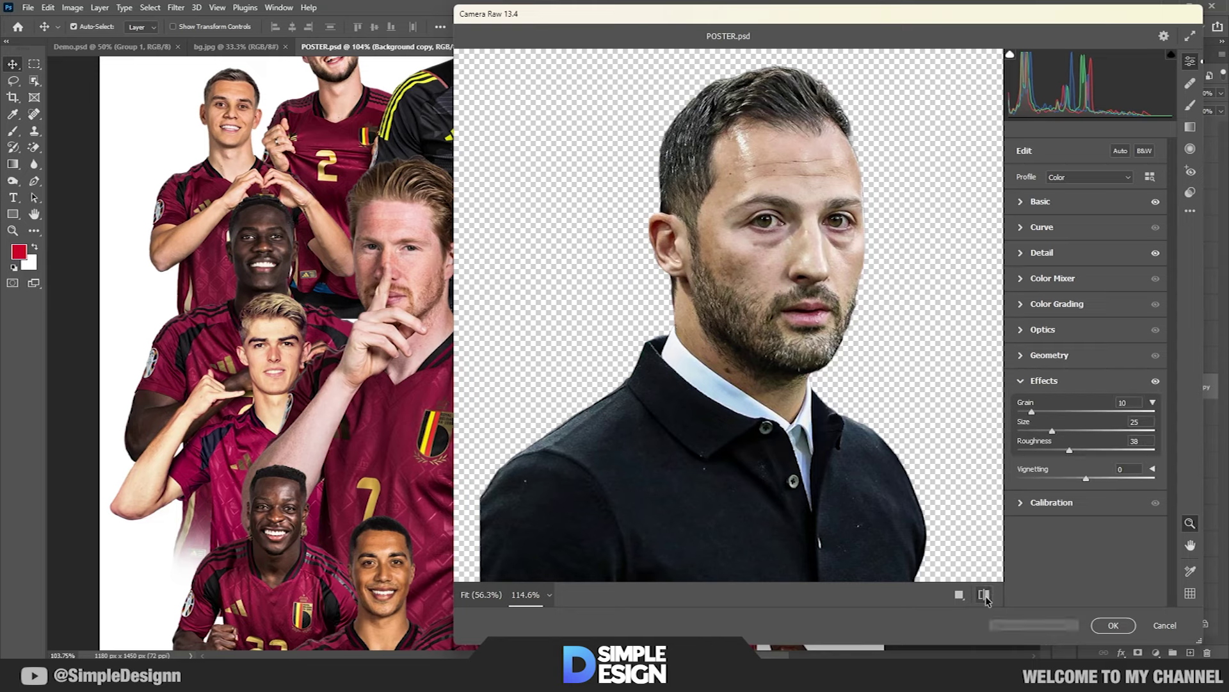
{"action": "left_click", "coordinate": [1114, 625]}
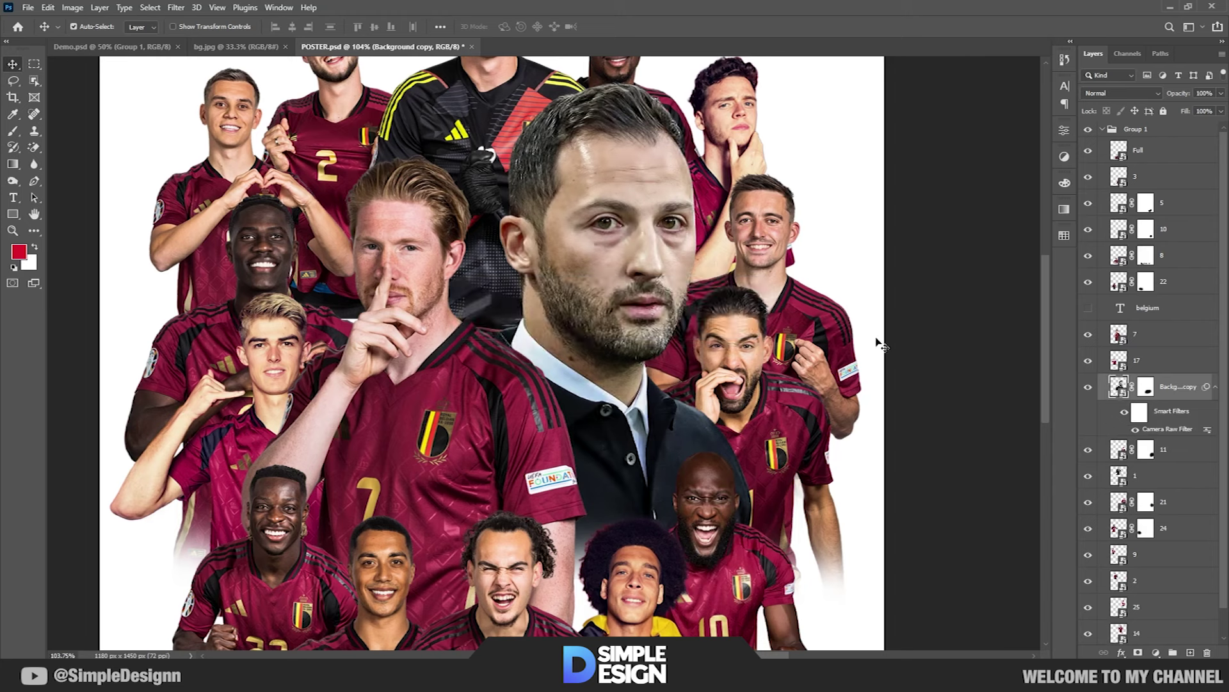
- Copy the Camera Raw smart filter onto several other player layers
{"action": "scroll", "coordinate": [1167, 440], "scroll_direction": "down", "scroll_amount": 1}
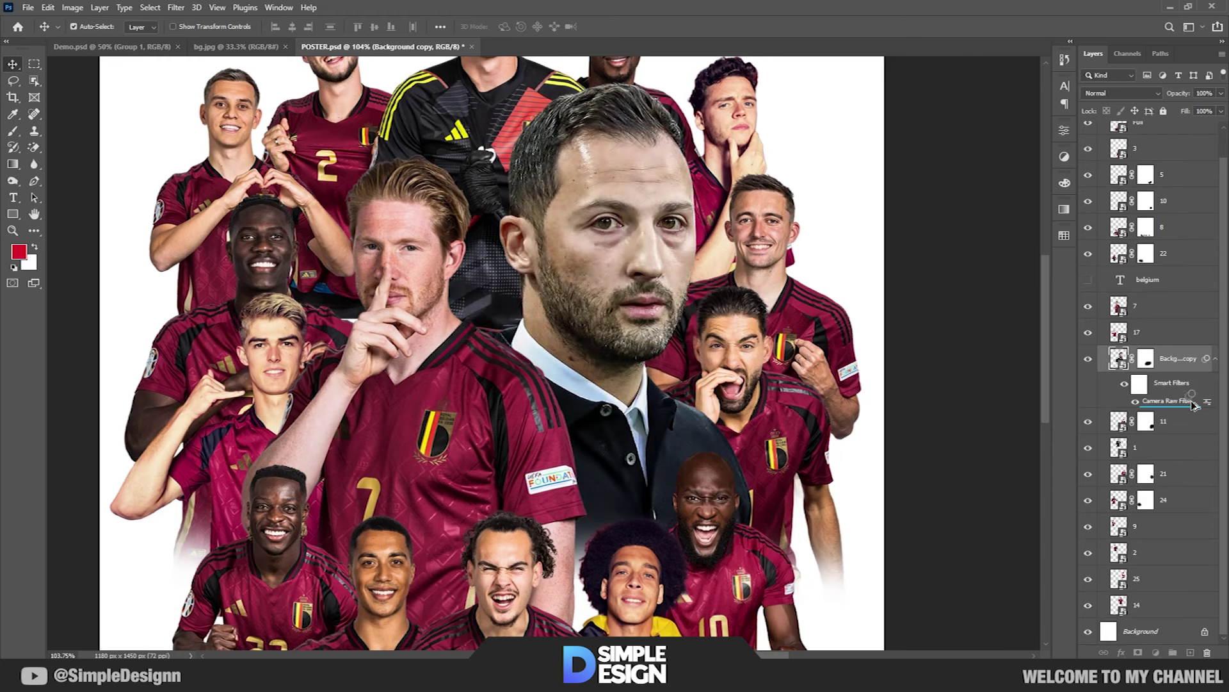
{"action": "left_click_drag", "start_coordinate": [1189, 428], "coordinate": [1191, 447]}
{"action": "left_click_drag", "start_coordinate": [1169, 401], "coordinate": [1191, 526]}
{"action": "left_click_drag", "start_coordinate": [1169, 401], "coordinate": [1196, 500]}
{"action": "scroll", "coordinate": [1185, 411], "scroll_direction": "up", "scroll_amount": 1}
{"action": "left_click_drag", "start_coordinate": [1168, 429], "coordinate": [1191, 633]}
{"action": "left_click_drag", "start_coordinate": [1169, 429], "coordinate": [1191, 334]}
{"action": "left_click_drag", "start_coordinate": [1168, 429], "coordinate": [1191, 203]}
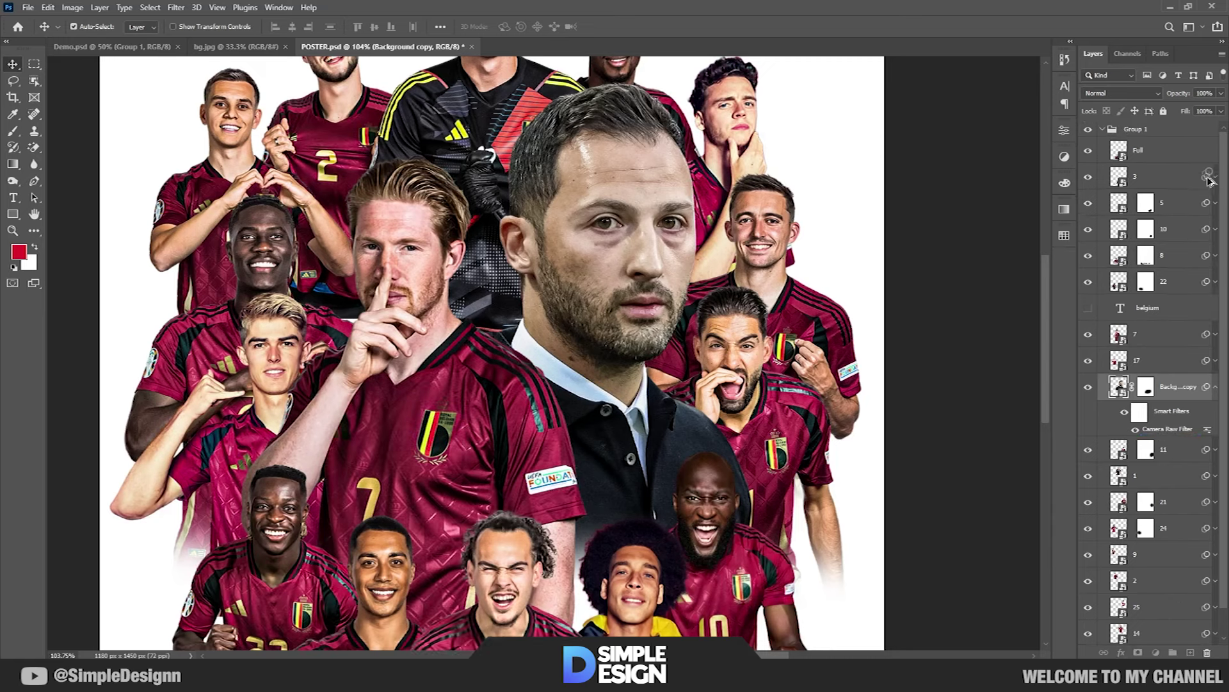
- Collapse Group 1 and show the adjustment layer list with the whole poster in view
{"action": "left_click", "coordinate": [1102, 129]}
{"action": "scroll", "coordinate": [660, 227], "scroll_direction": "down", "scroll_amount": 3}
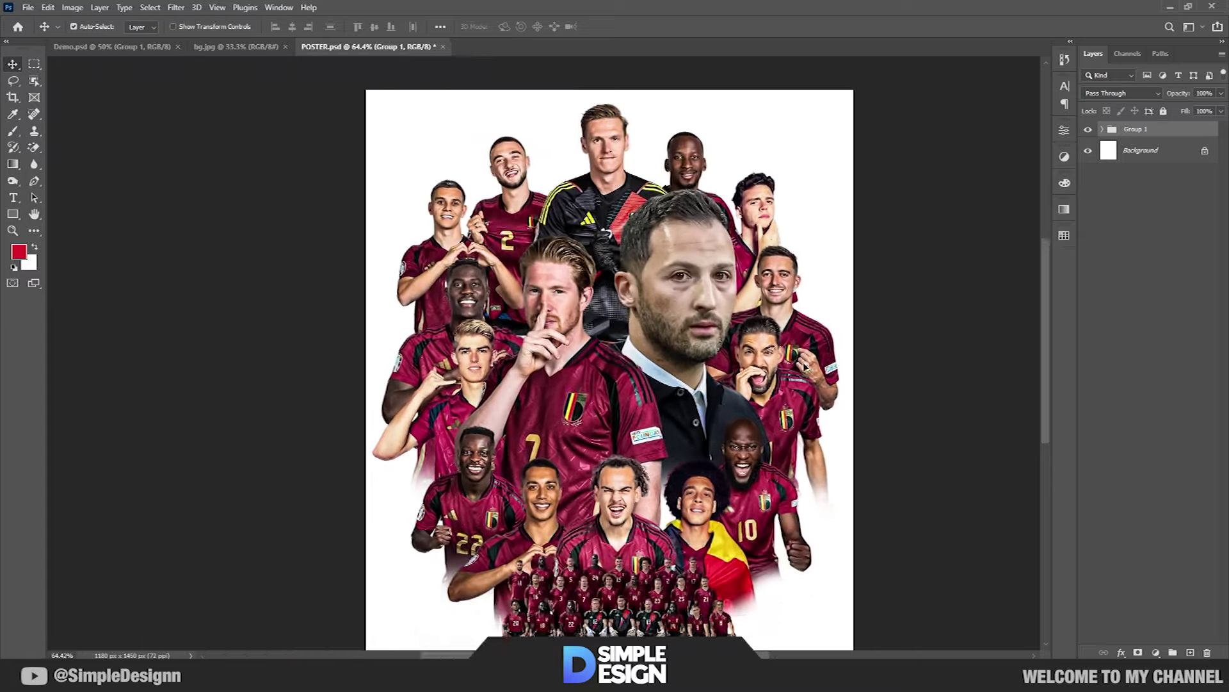
{"action": "scroll", "coordinate": [659, 228], "scroll_direction": "up", "scroll_amount": 2}
{"action": "left_click", "coordinate": [1174, 651]}
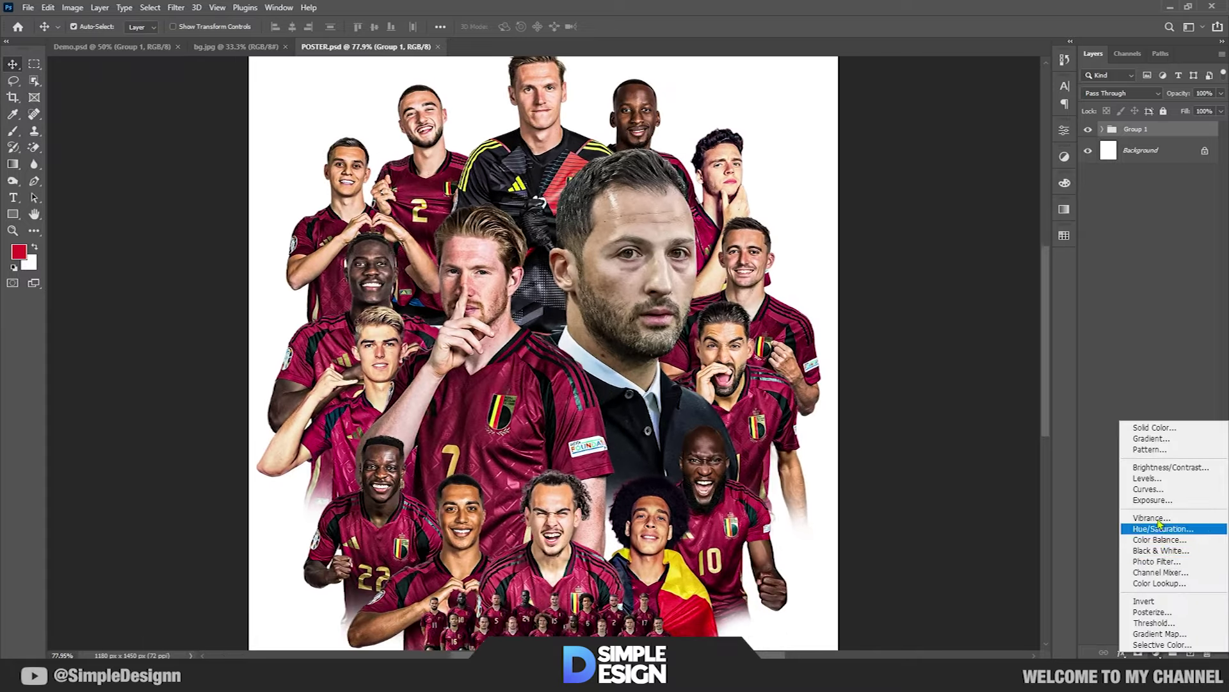
- Add a Brightness/Contrast layer with raised brightness and an inverted, hidden mask
{"action": "left_click", "coordinate": [1165, 468]}
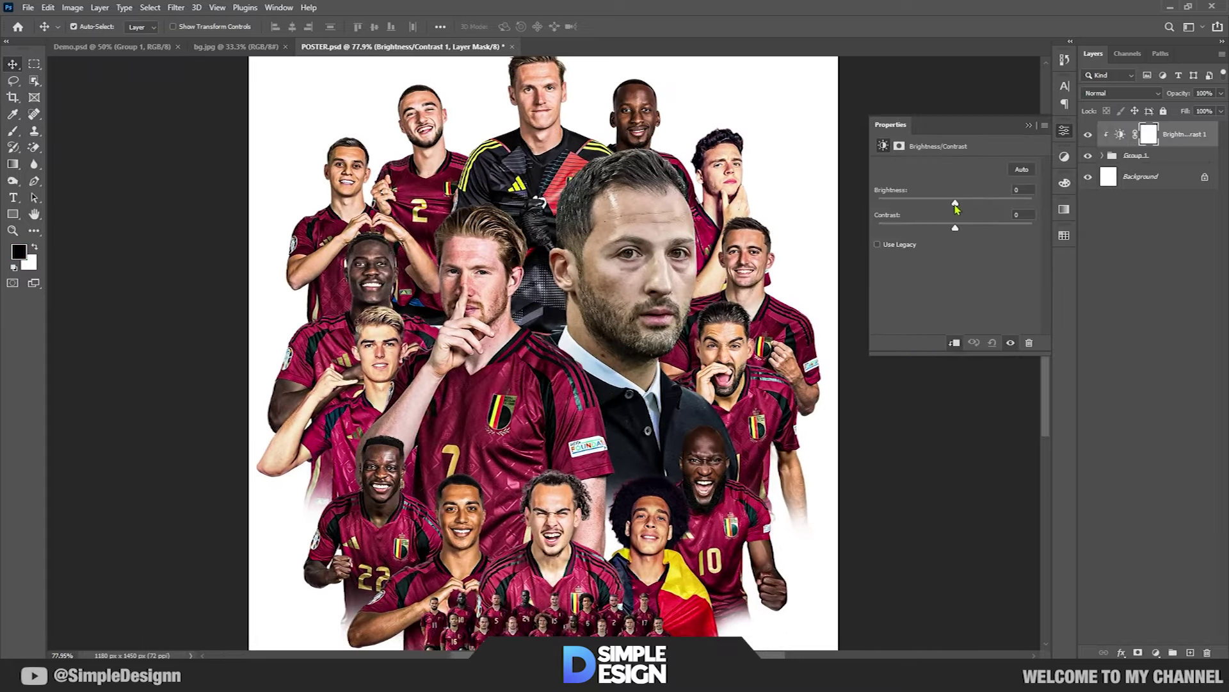
{"action": "left_click_drag", "start_coordinate": [956, 208], "coordinate": [972, 208]}
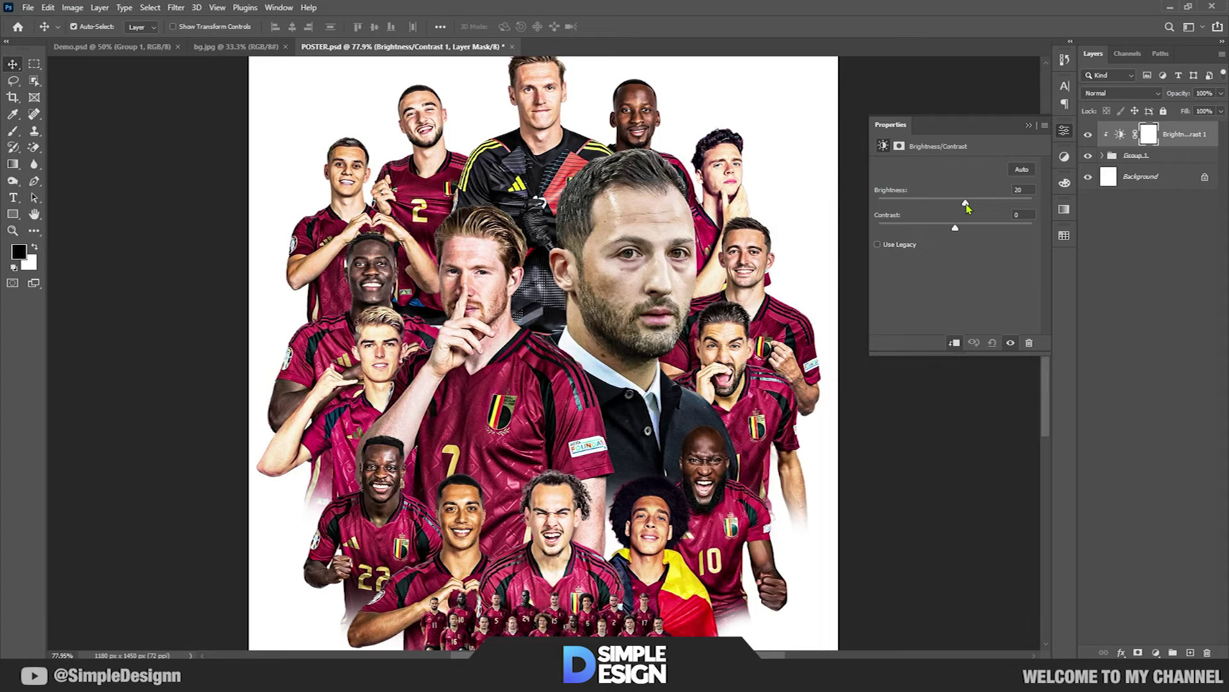
{"action": "left_click", "coordinate": [1064, 130]}
{"action": "key", "text": "ctrl+i"}
{"action": "key", "text": "b"}
{"action": "scroll", "coordinate": [673, 242], "scroll_direction": "up", "scroll_amount": 3}
{"action": "key", "text": "x"}
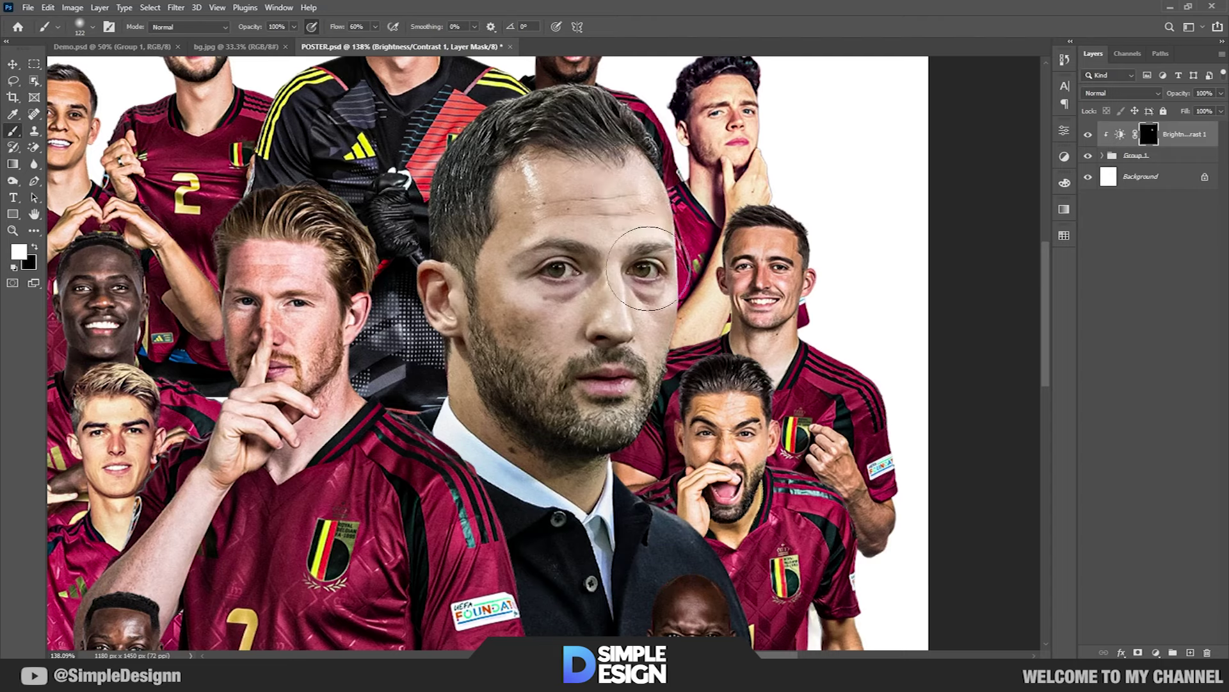
- Paint white on the mask over the coach's and players' faces, including the front row
{"action": "mouse_move", "coordinate": [570, 211]}
{"action": "left_mouse_down"}
{"action": "mouse_move", "coordinate": [720, 461]}
{"action": "mouse_move", "coordinate": [762, 308]}
{"action": "mouse_move", "coordinate": [518, 312]}
{"action": "mouse_move", "coordinate": [480, 167]}
{"action": "left_mouse_up"}
{"action": "left_click_drag", "start_coordinate": [704, 192], "coordinate": [896, 269]}
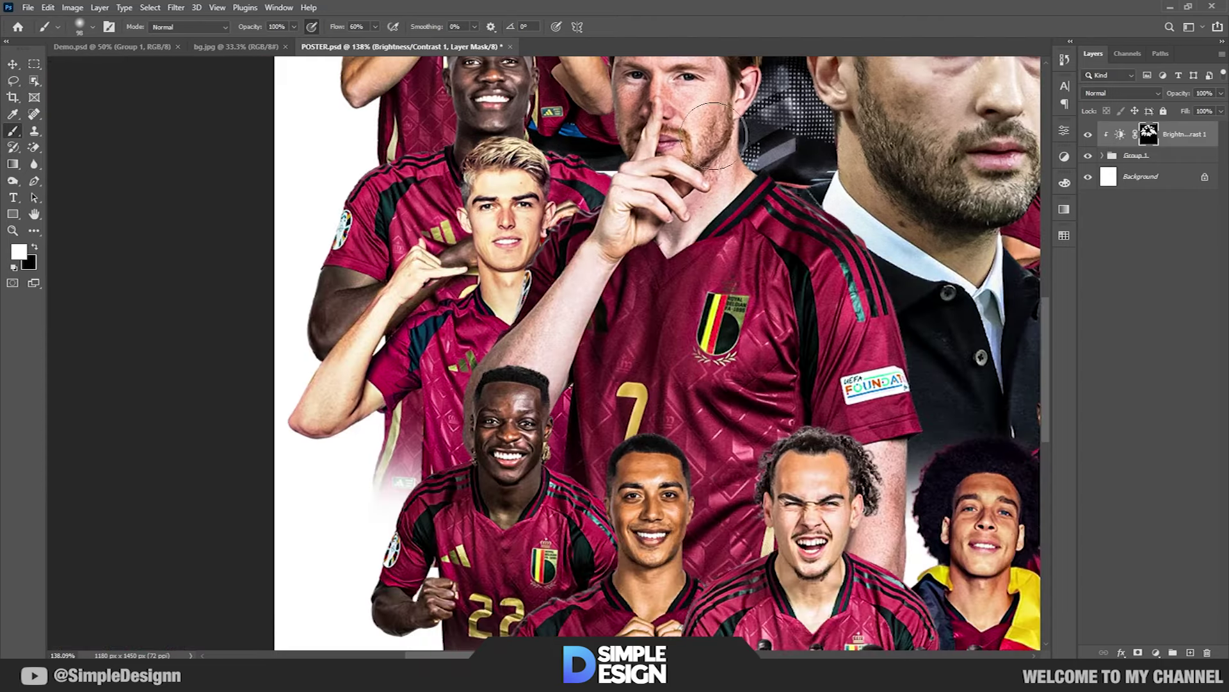
{"action": "left_click_drag", "start_coordinate": [576, 397], "coordinate": [640, 513]}
{"action": "left_click_drag", "start_coordinate": [819, 410], "coordinate": [803, 392]}
{"action": "scroll", "coordinate": [803, 392], "scroll_direction": "down", "scroll_amount": 3}
{"action": "scroll", "coordinate": [640, 371], "scroll_direction": "up", "scroll_amount": 5}
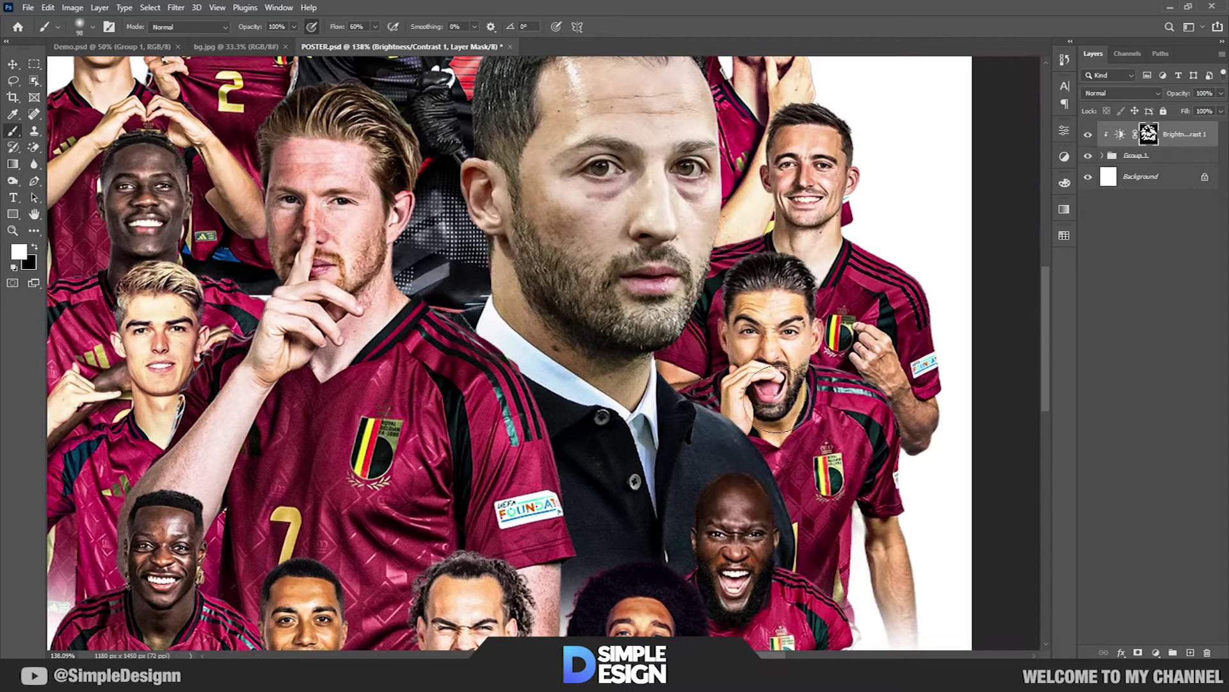
{"action": "scroll", "coordinate": [574, 365], "scroll_direction": "up", "scroll_amount": 5}
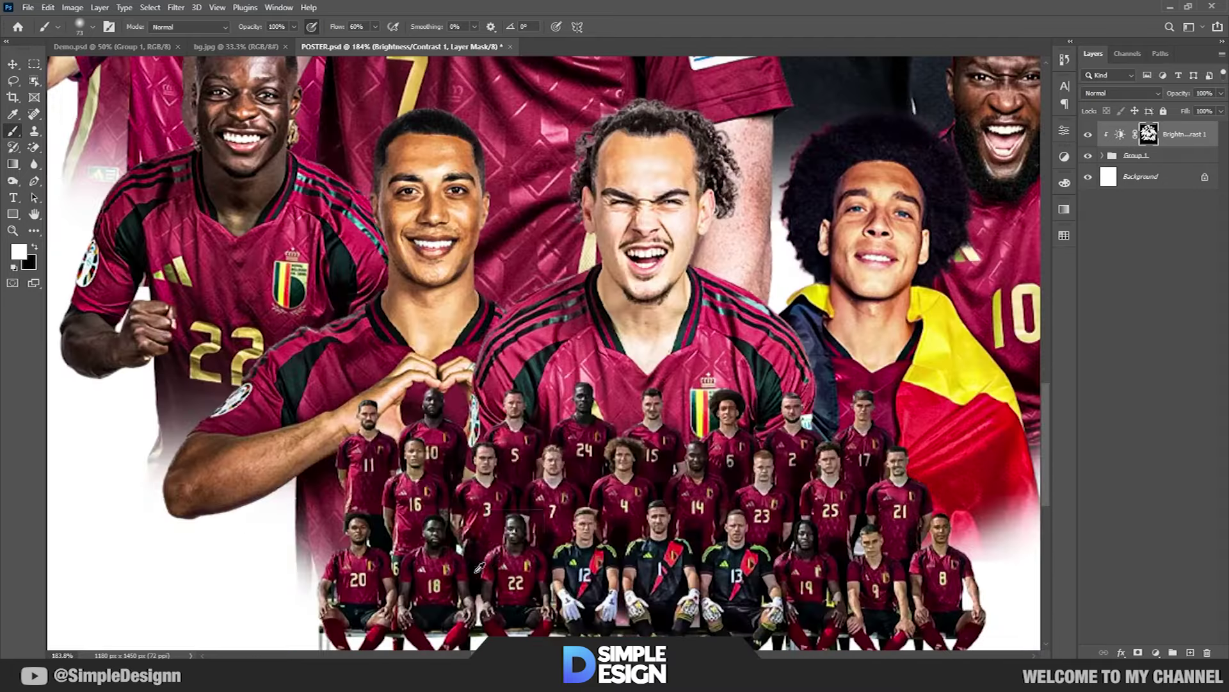
{"action": "left_click", "coordinate": [474, 479]}
{"action": "left_click", "coordinate": [377, 422]}
{"action": "left_click", "coordinate": [567, 466]}
{"action": "left_click", "coordinate": [641, 416]}
{"action": "left_click", "coordinate": [777, 476]}
{"action": "left_click", "coordinate": [888, 467]}
- Paint black to remove brightening from the centre player's face, then fit the poster on screen
{"action": "key", "text": "x"}
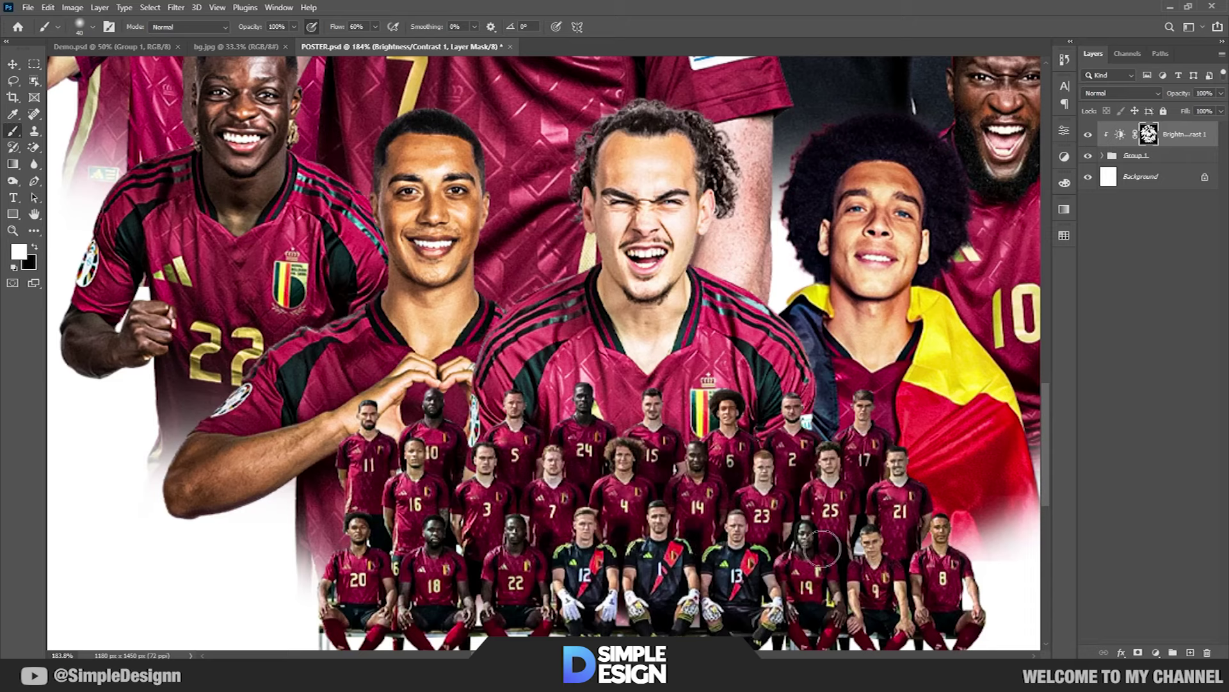
{"action": "scroll", "coordinate": [379, 494], "scroll_direction": "down", "scroll_amount": 2}
{"action": "scroll", "coordinate": [437, 388], "scroll_direction": "down", "scroll_amount": 2}
{"action": "scroll", "coordinate": [647, 383], "scroll_direction": "up", "scroll_amount": 5}
{"action": "left_click_drag", "start_coordinate": [646, 383], "coordinate": [589, 333]}
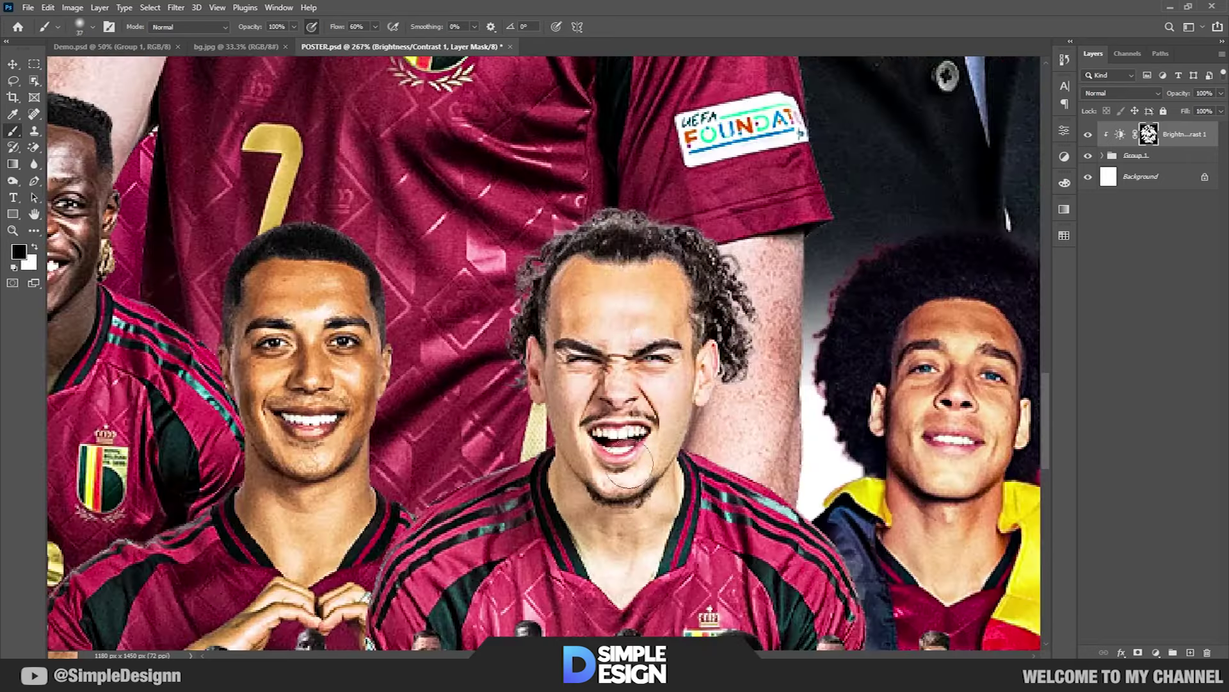
{"action": "key", "text": "ctrl+0"}
{"action": "left_click", "coordinate": [1156, 652]}
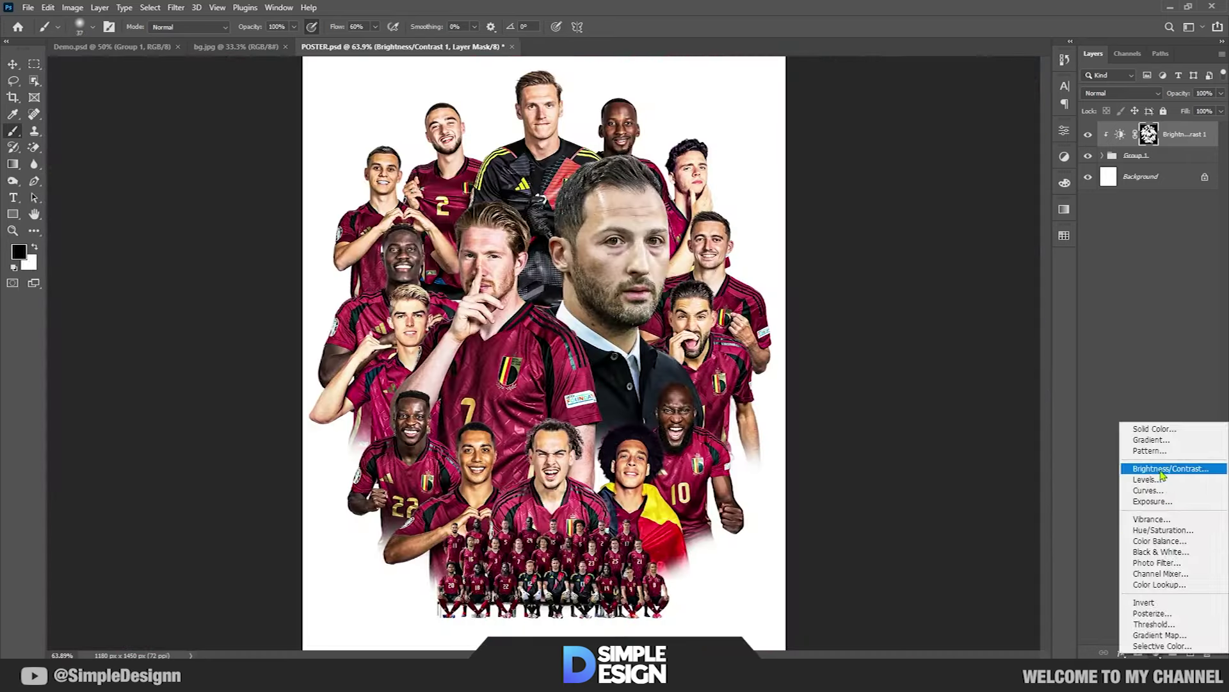
- Add Brightness/Contrast 2 at Brightness -44 with an inverted mask and white paint colour
{"action": "left_click", "coordinate": [1162, 469]}
{"action": "left_click_drag", "start_coordinate": [956, 204], "coordinate": [937, 203]}
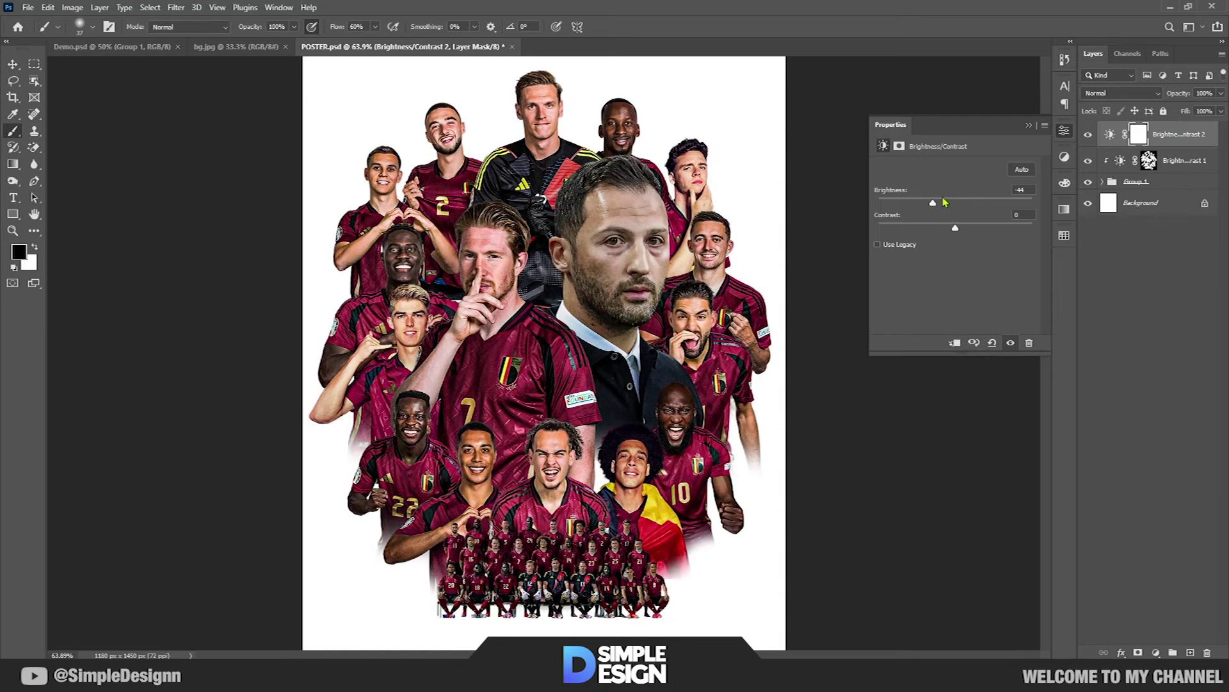
{"action": "left_click", "coordinate": [1029, 126]}
{"action": "key", "text": "ctrl+i"}
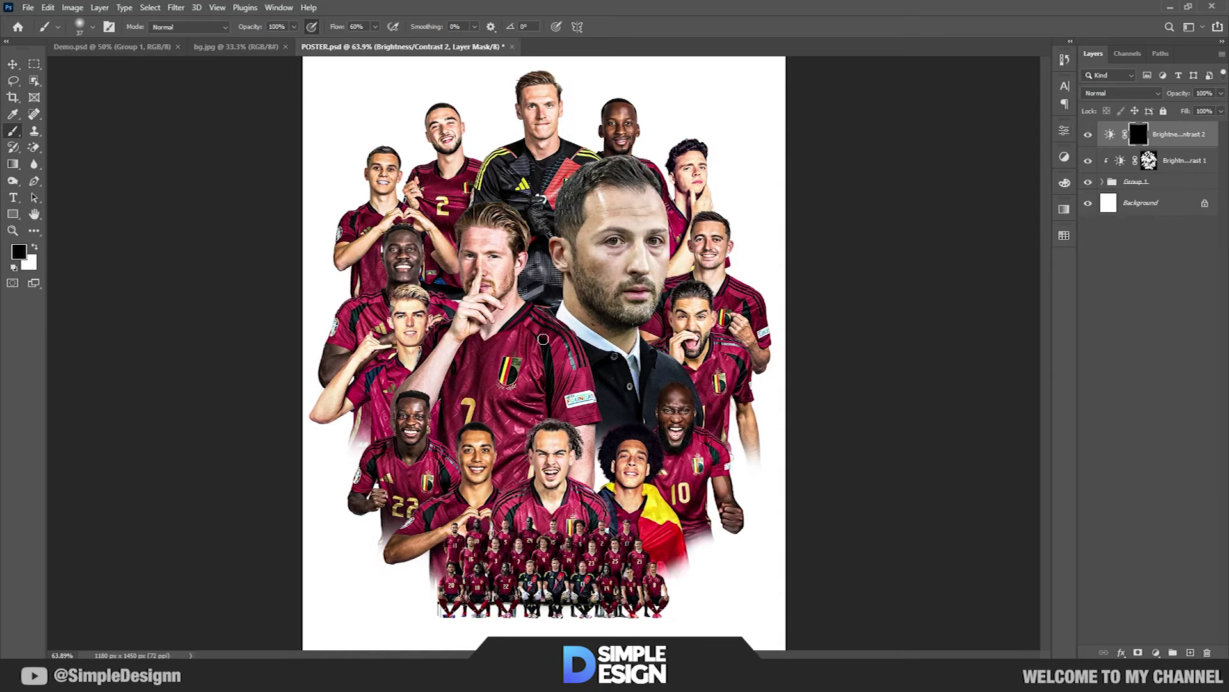
{"action": "key", "text": "x"}
- Navigate the collage to paint in shadow patches, then fit the whole poster on screen
{"action": "scroll", "coordinate": [543, 339], "scroll_direction": "up", "scroll_amount": 3}
{"action": "scroll", "coordinate": [579, 432], "scroll_direction": "up", "scroll_amount": 3}
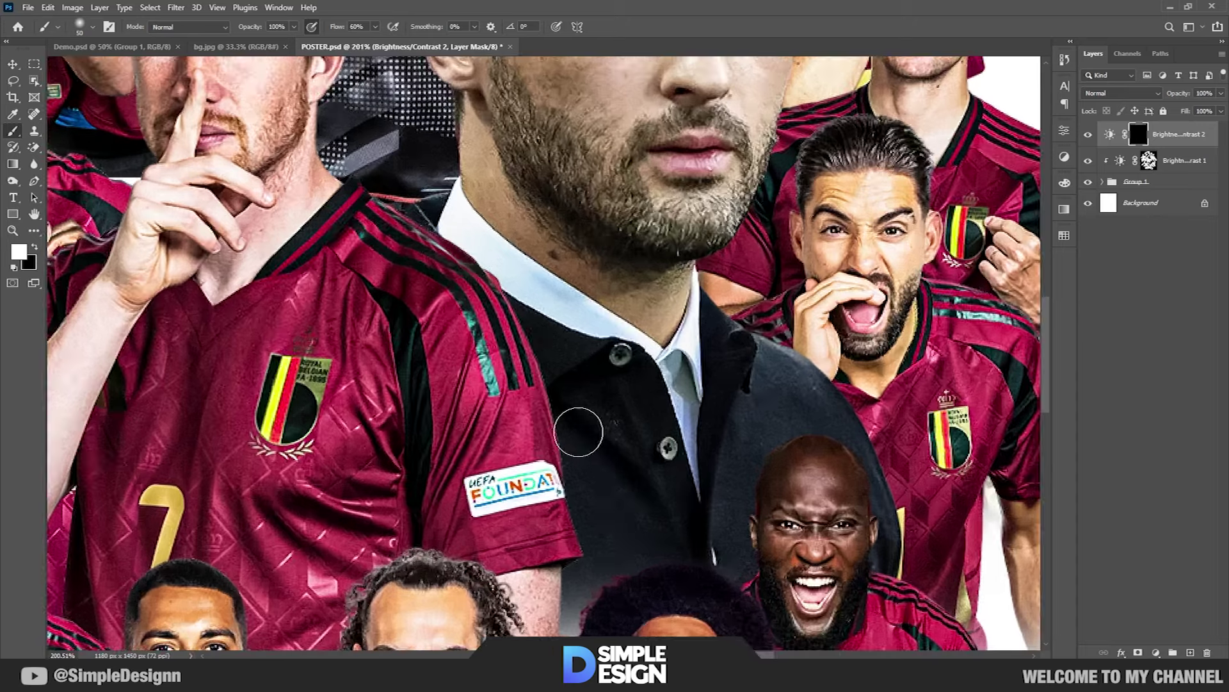
{"action": "scroll", "coordinate": [712, 545], "scroll_direction": "down", "scroll_amount": 2}
{"action": "scroll", "coordinate": [704, 513], "scroll_direction": "down", "scroll_amount": 2}
{"action": "scroll", "coordinate": [698, 487], "scroll_direction": "down", "scroll_amount": 2}
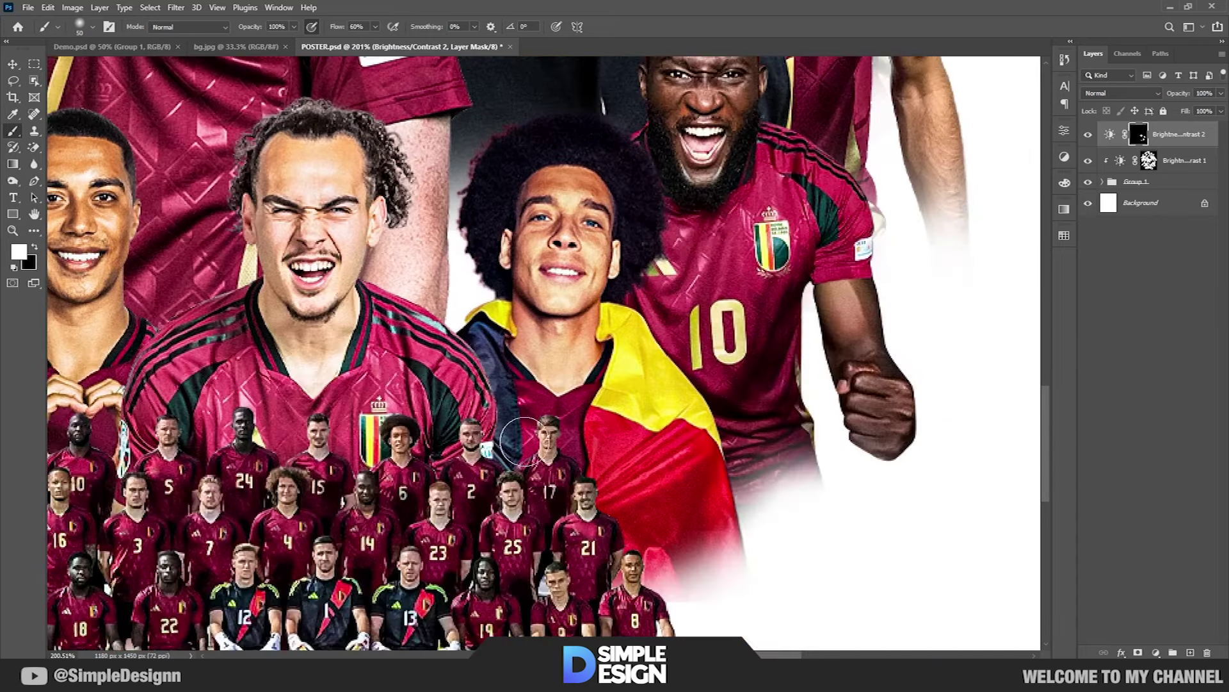
{"action": "scroll", "coordinate": [688, 460], "scroll_direction": "left", "scroll_amount": 3}
{"action": "scroll", "coordinate": [685, 458], "scroll_direction": "down", "scroll_amount": 3}
{"action": "scroll", "coordinate": [685, 458], "scroll_direction": "left", "scroll_amount": 3}
{"action": "scroll", "coordinate": [646, 423], "scroll_direction": "up", "scroll_amount": 3}
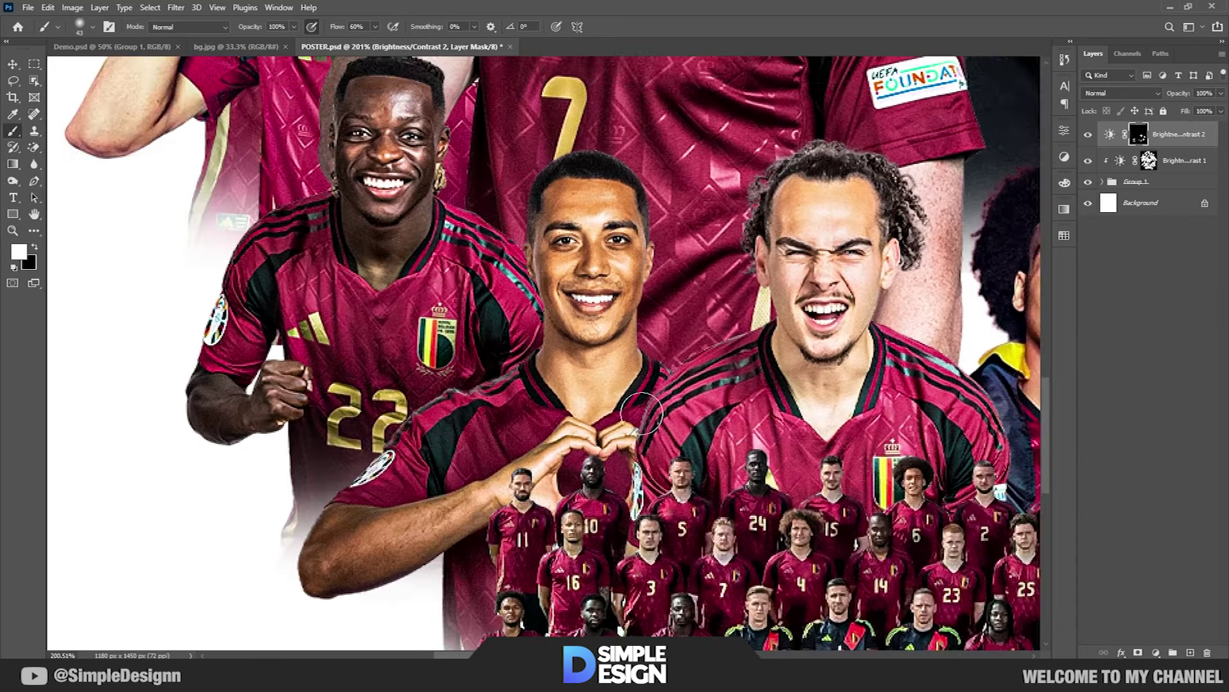
{"action": "scroll", "coordinate": [637, 363], "scroll_direction": "up", "scroll_amount": 2}
{"action": "scroll", "coordinate": [621, 340], "scroll_direction": "up", "scroll_amount": 3}
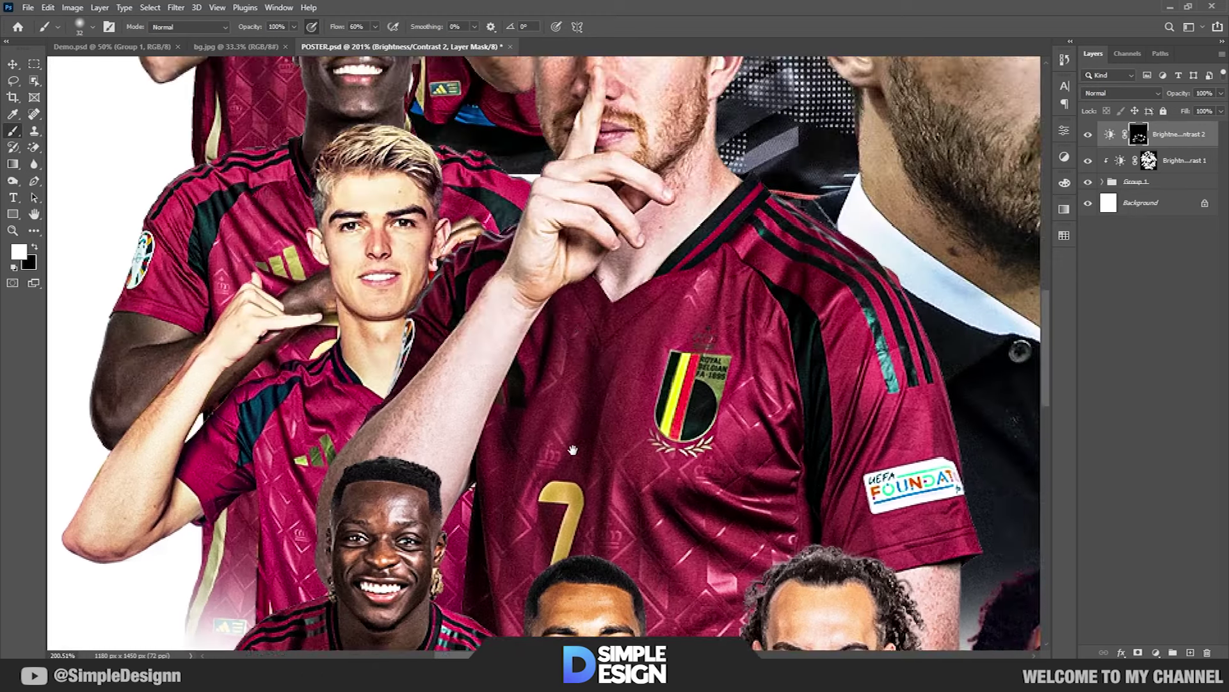
{"action": "scroll", "coordinate": [601, 310], "scroll_direction": "up", "scroll_amount": 3}
{"action": "scroll", "coordinate": [641, 358], "scroll_direction": "down", "scroll_amount": 2}
{"action": "scroll", "coordinate": [640, 359], "scroll_direction": "left", "scroll_amount": 1}
{"action": "scroll", "coordinate": [704, 416], "scroll_direction": "up", "scroll_amount": 2}
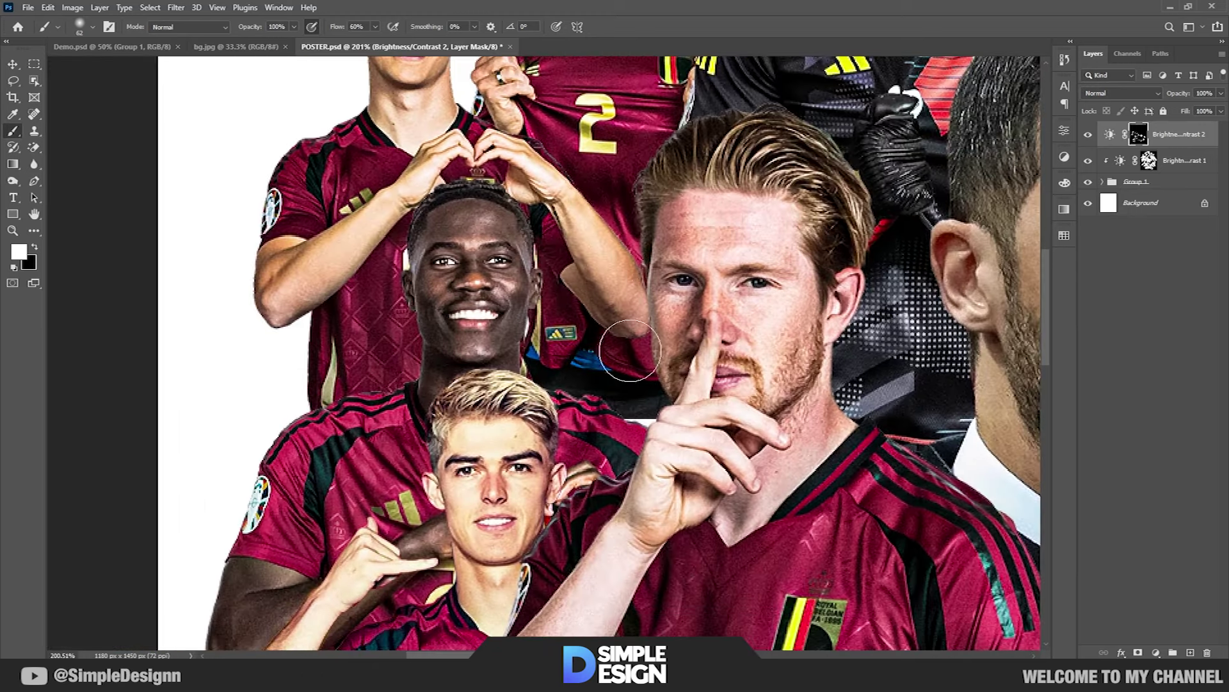
{"action": "scroll", "coordinate": [768, 474], "scroll_direction": "up", "scroll_amount": 3}
{"action": "scroll", "coordinate": [818, 506], "scroll_direction": "down", "scroll_amount": 2, "text": "alt"}
{"action": "scroll", "coordinate": [801, 499], "scroll_direction": "down", "scroll_amount": 1}
{"action": "scroll", "coordinate": [800, 499], "scroll_direction": "right", "scroll_amount": 4}
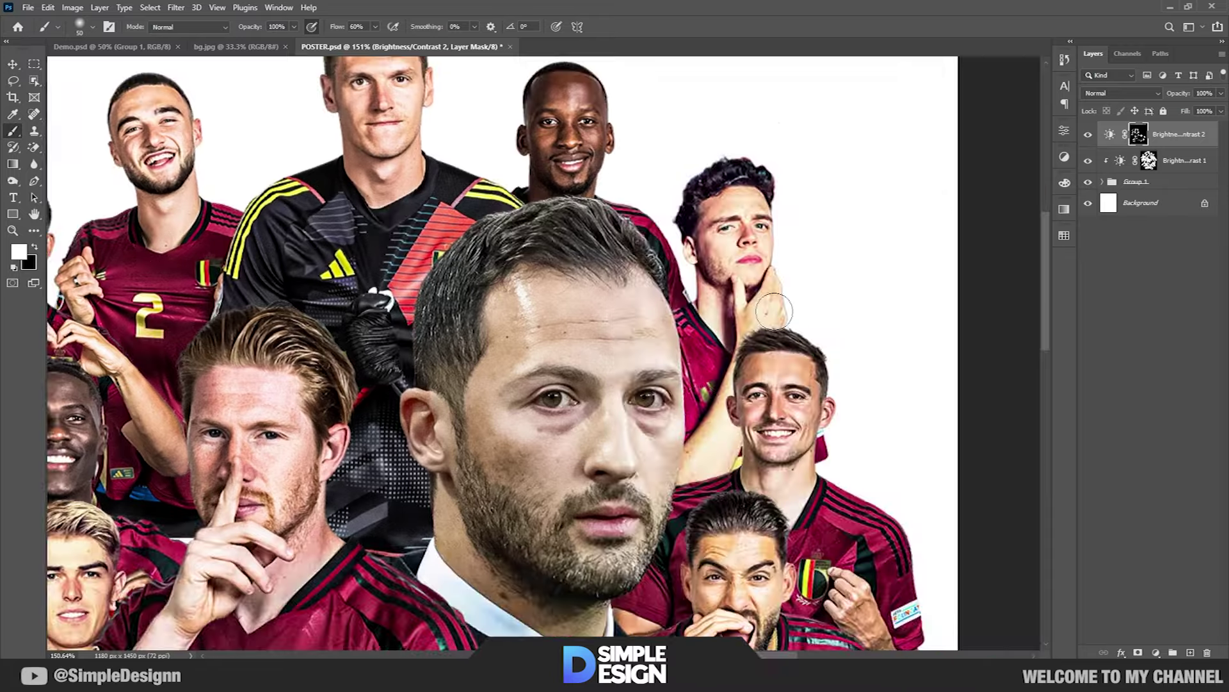
{"action": "scroll", "coordinate": [775, 486], "scroll_direction": "right", "scroll_amount": 1}
{"action": "scroll", "coordinate": [775, 486], "scroll_direction": "down", "scroll_amount": 1, "text": "alt"}
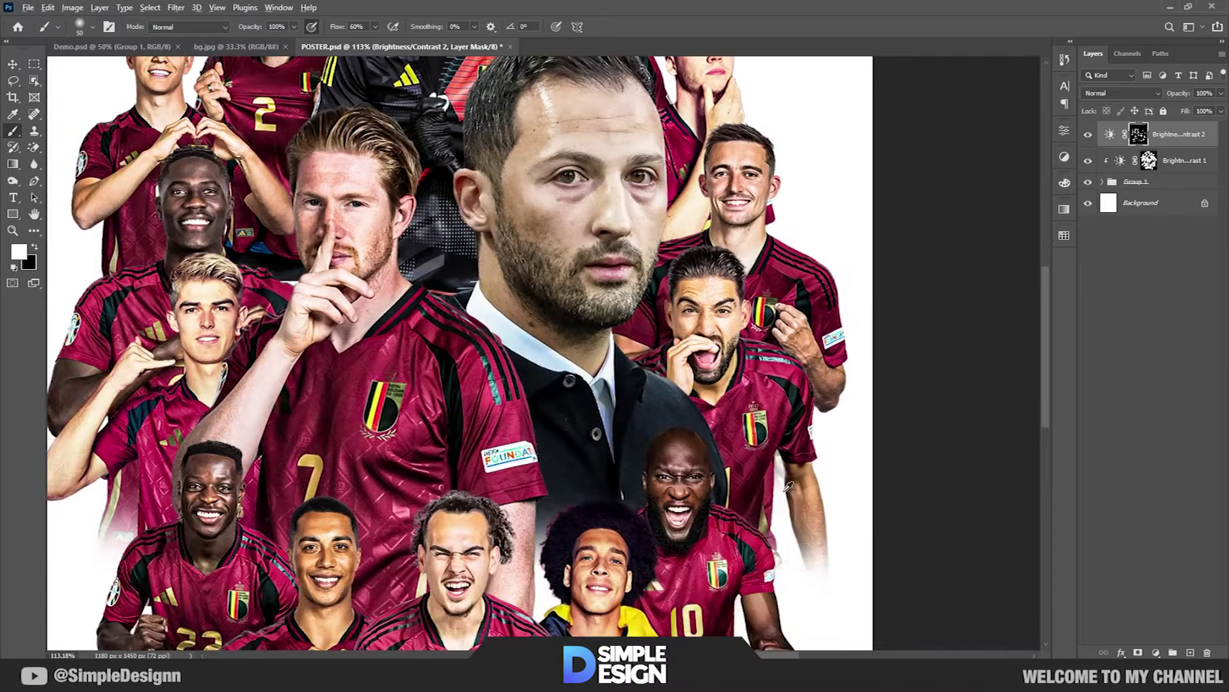
{"action": "key", "text": "ctrl+0"}
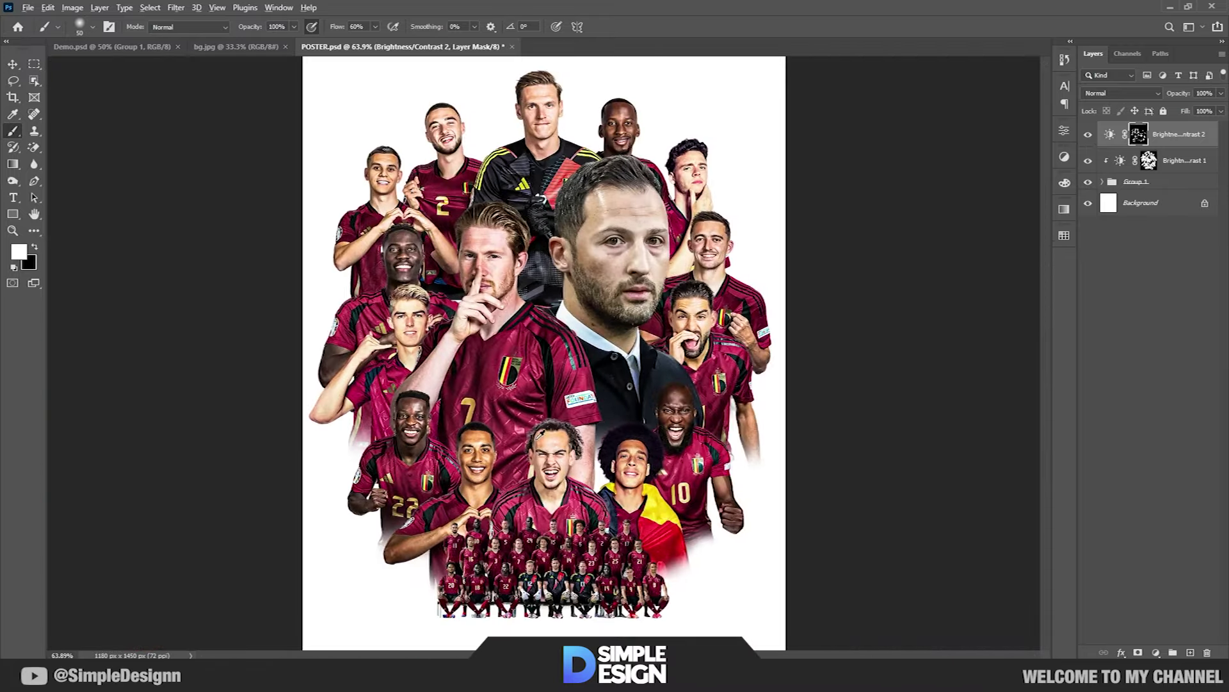
{"action": "scroll", "coordinate": [540, 434], "scroll_direction": "up", "scroll_amount": 1, "text": "alt"}
{"action": "left_click", "coordinate": [1156, 652]}
- Add an Exposure adjustment clipped to the collage and raise exposure to +0.33
{"action": "left_click", "coordinate": [1161, 499]}
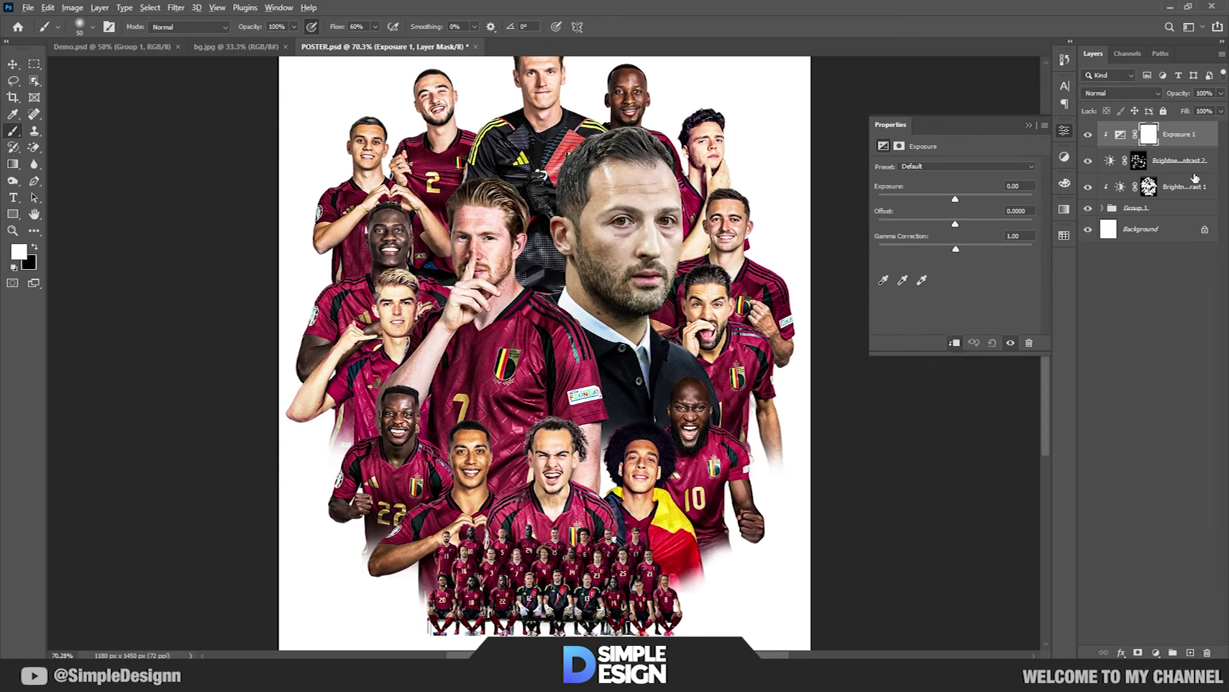
{"action": "left_click", "coordinate": [1190, 172], "text": "alt"}
{"action": "left_click", "coordinate": [1029, 125]}
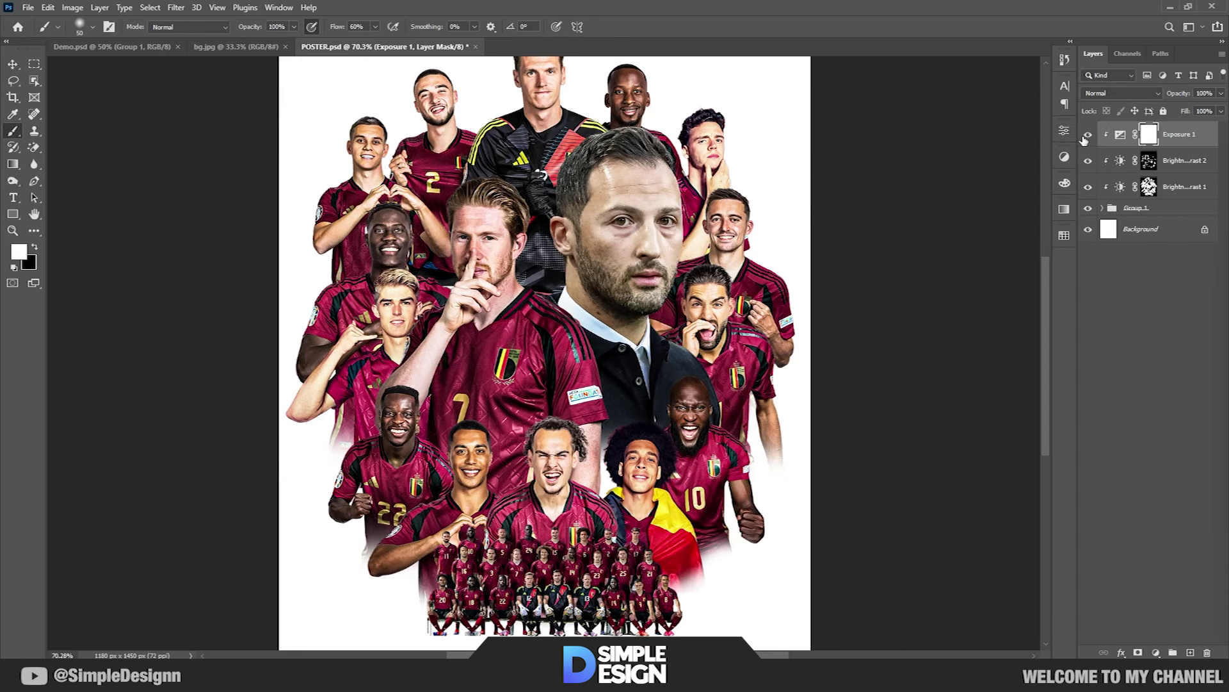
{"action": "double_click", "coordinate": [1124, 136]}
{"action": "left_click_drag", "start_coordinate": [956, 200], "coordinate": [960, 199]}
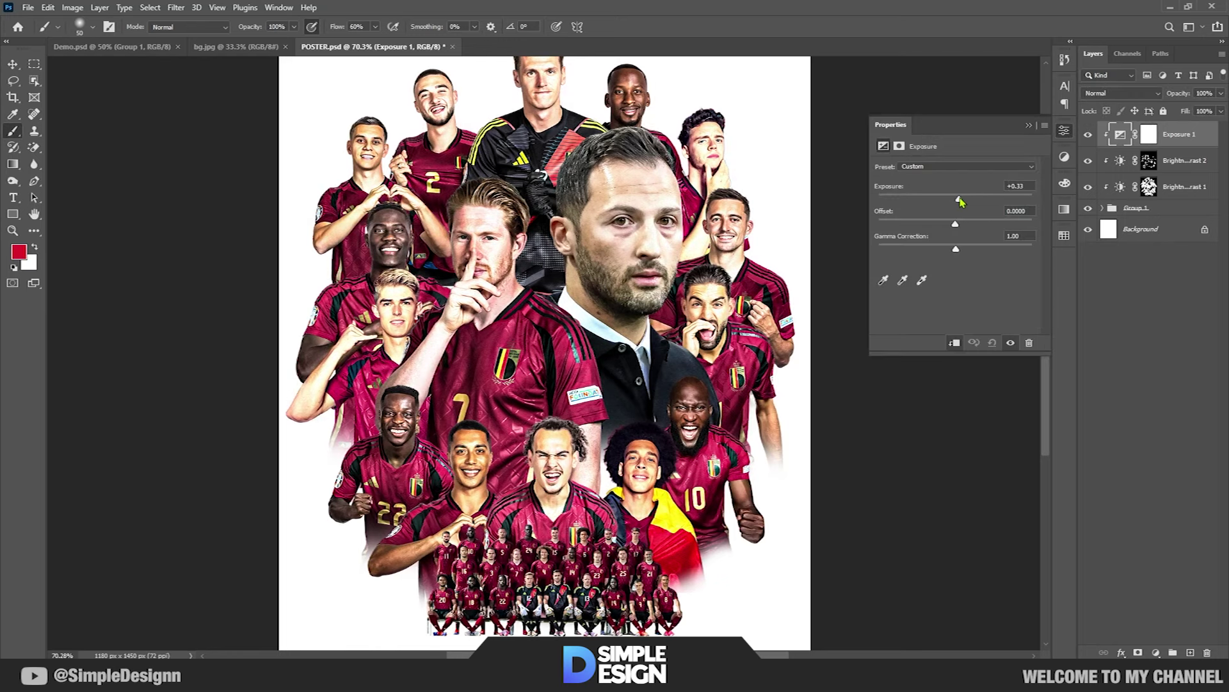
{"action": "left_click", "coordinate": [1029, 126]}
- Invert the Exposure mask and paint the brightening onto the blond player's face and hand
{"action": "key", "text": "ctrl+i"}
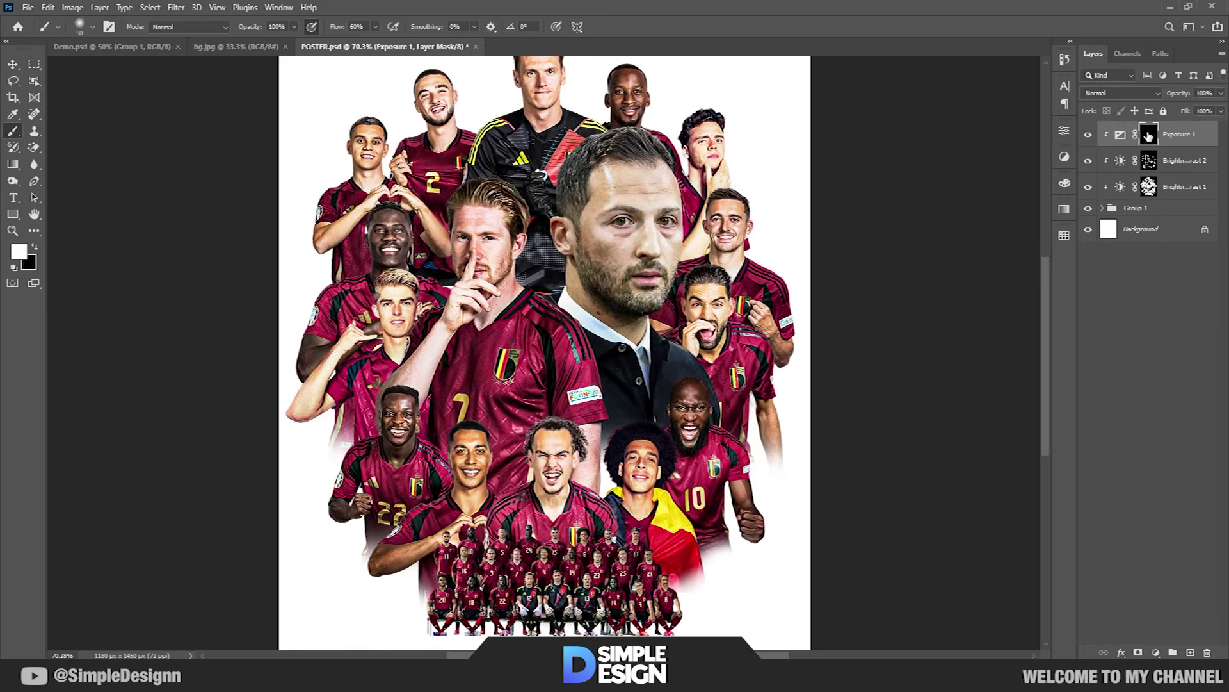
{"action": "scroll", "coordinate": [780, 192], "scroll_direction": "up", "scroll_amount": 3}
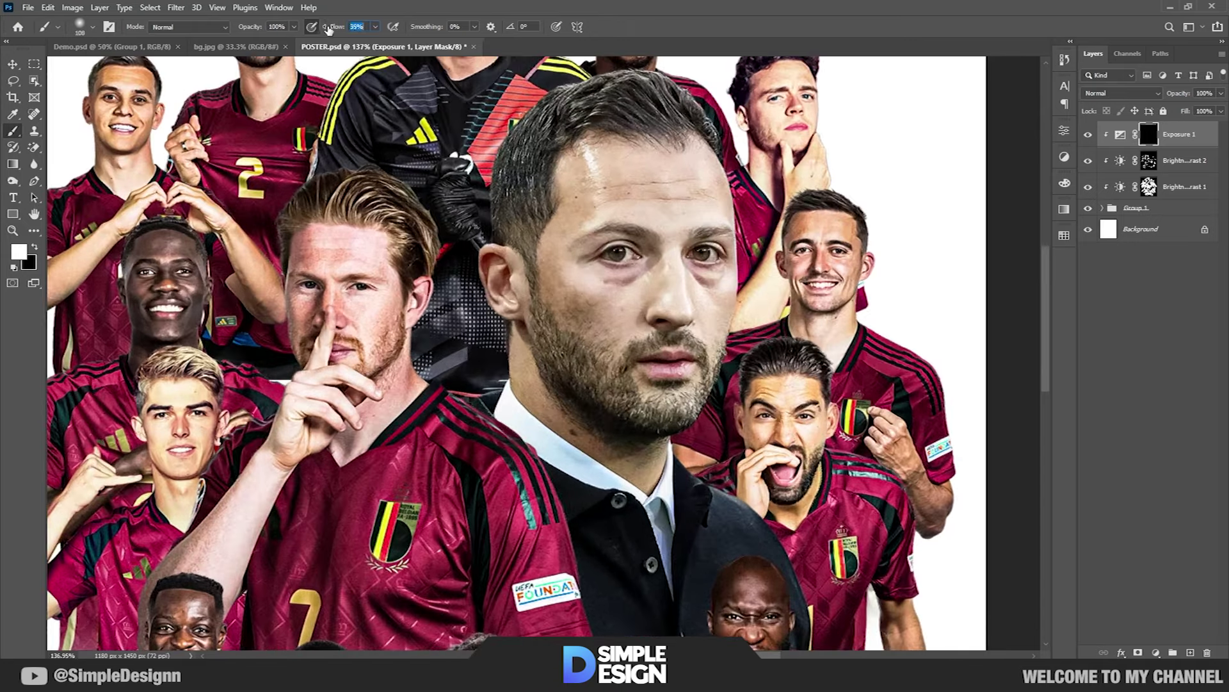
{"action": "scroll", "coordinate": [711, 246], "scroll_direction": "up", "scroll_amount": 1}
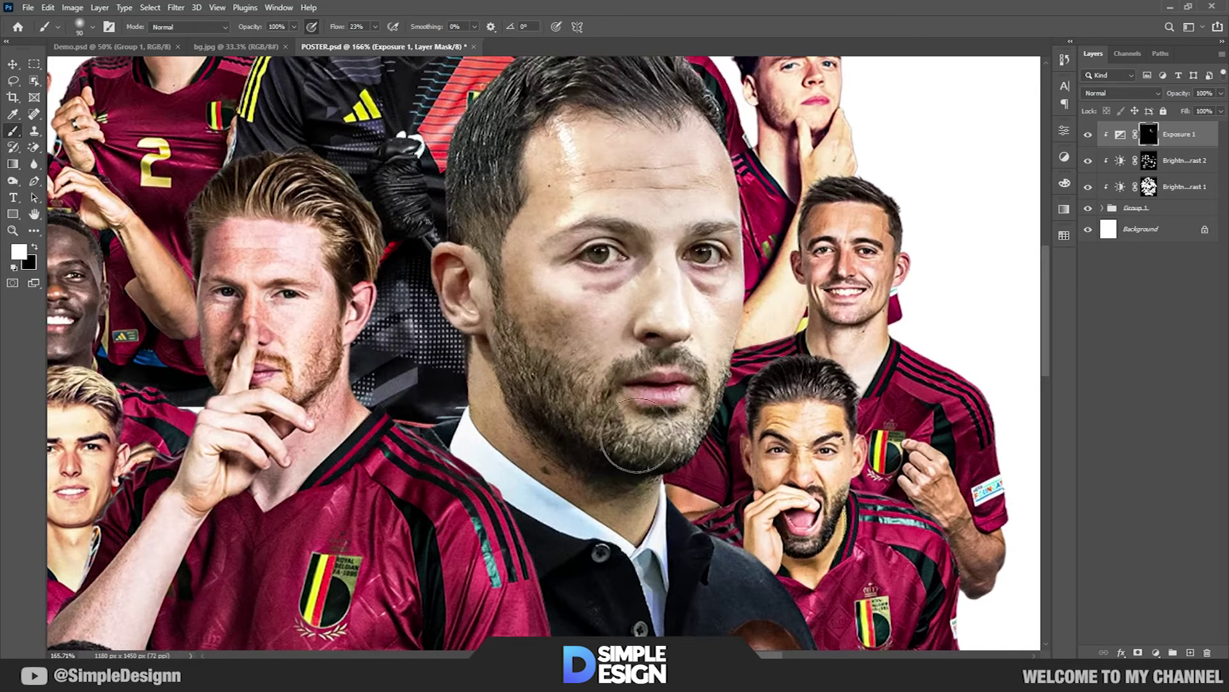
{"action": "left_click_drag", "start_coordinate": [810, 268], "coordinate": [970, 626]}
{"action": "left_click_drag", "start_coordinate": [705, 320], "coordinate": [922, 320]}
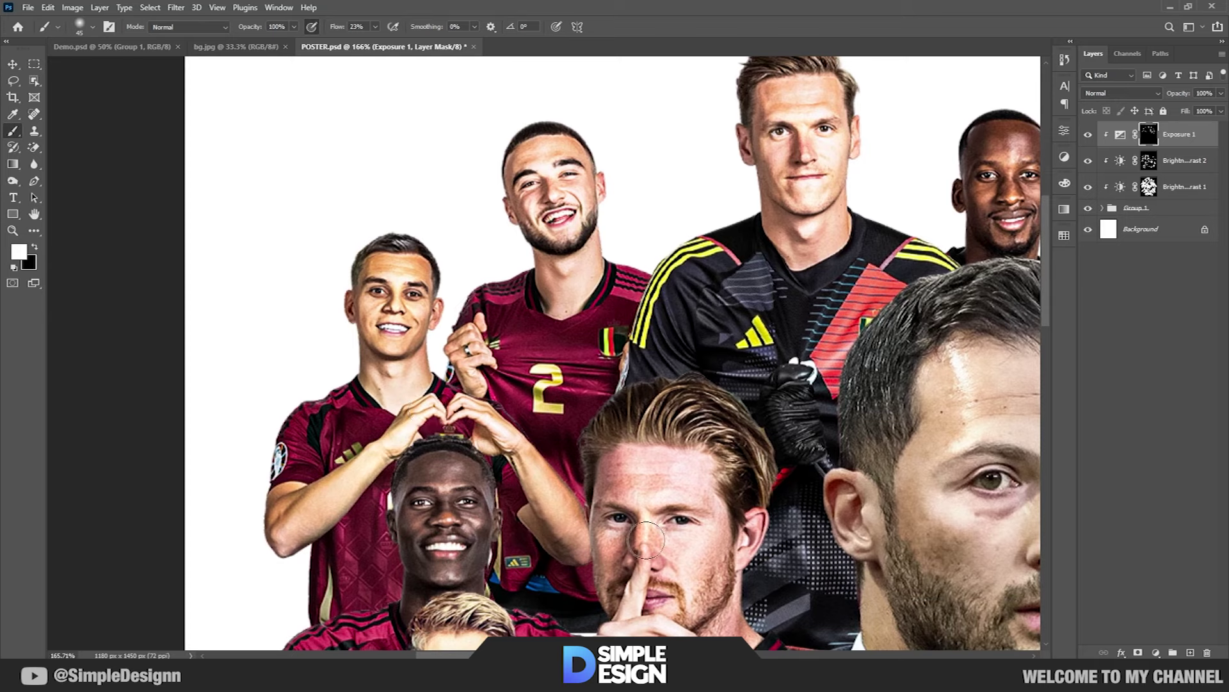
{"action": "scroll", "coordinate": [487, 330], "scroll_direction": "down", "scroll_amount": 5}
{"action": "left_click_drag", "start_coordinate": [486, 330], "coordinate": [448, 365]}
- Fit the whole poster on screen and add a new empty layer at the top
{"action": "scroll", "coordinate": [706, 279], "scroll_direction": "down", "scroll_amount": 3}
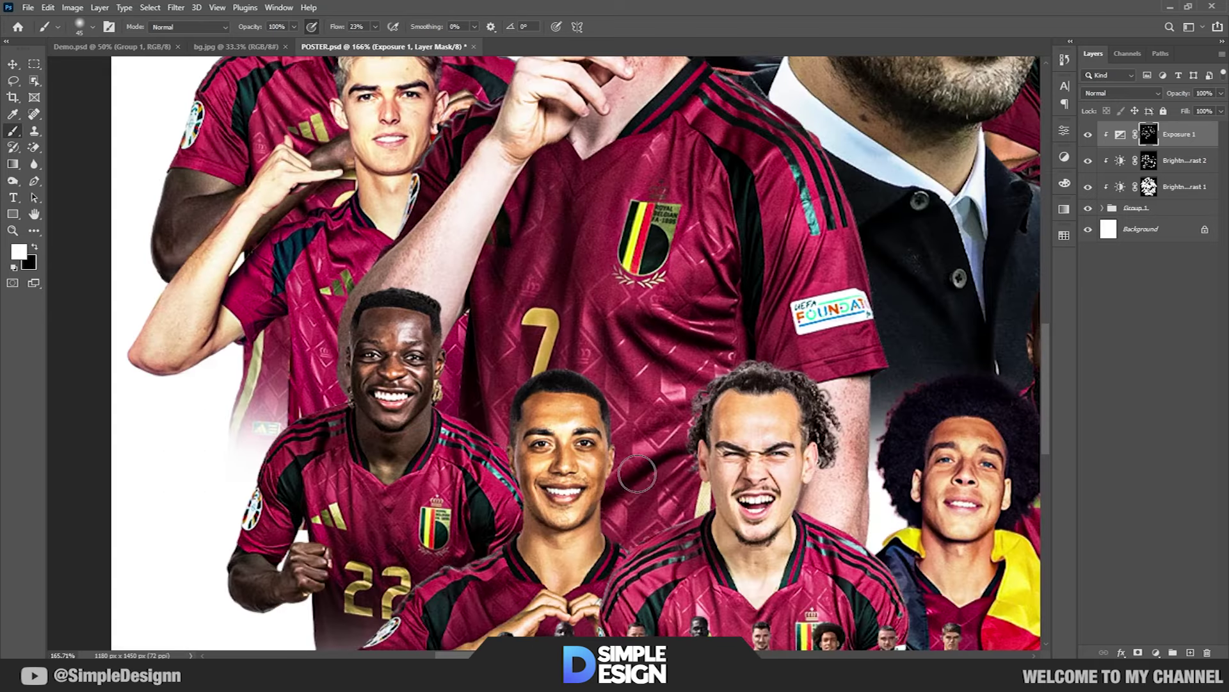
{"action": "scroll", "coordinate": [581, 454], "scroll_direction": "down", "scroll_amount": 4}
{"action": "scroll", "coordinate": [812, 429], "scroll_direction": "right", "scroll_amount": 5}
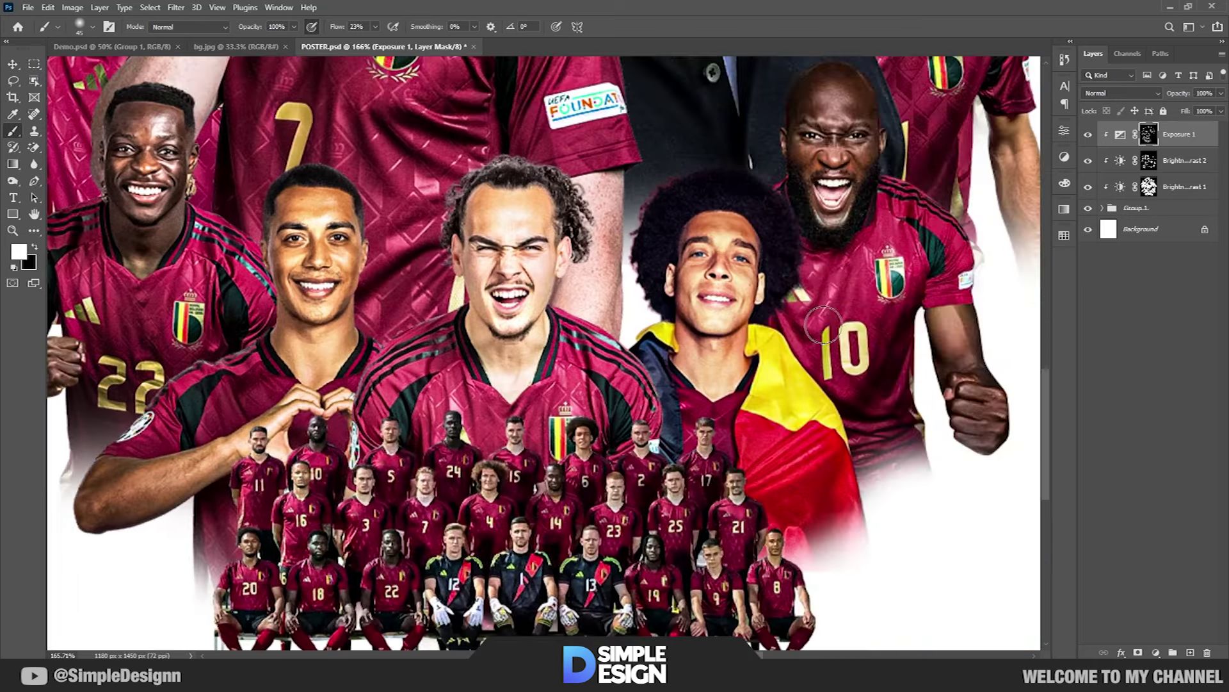
{"action": "scroll", "coordinate": [709, 343], "scroll_direction": "up", "scroll_amount": 5}
{"action": "scroll", "coordinate": [709, 343], "scroll_direction": "right", "scroll_amount": 3}
{"action": "key", "text": "ctrl+0"}
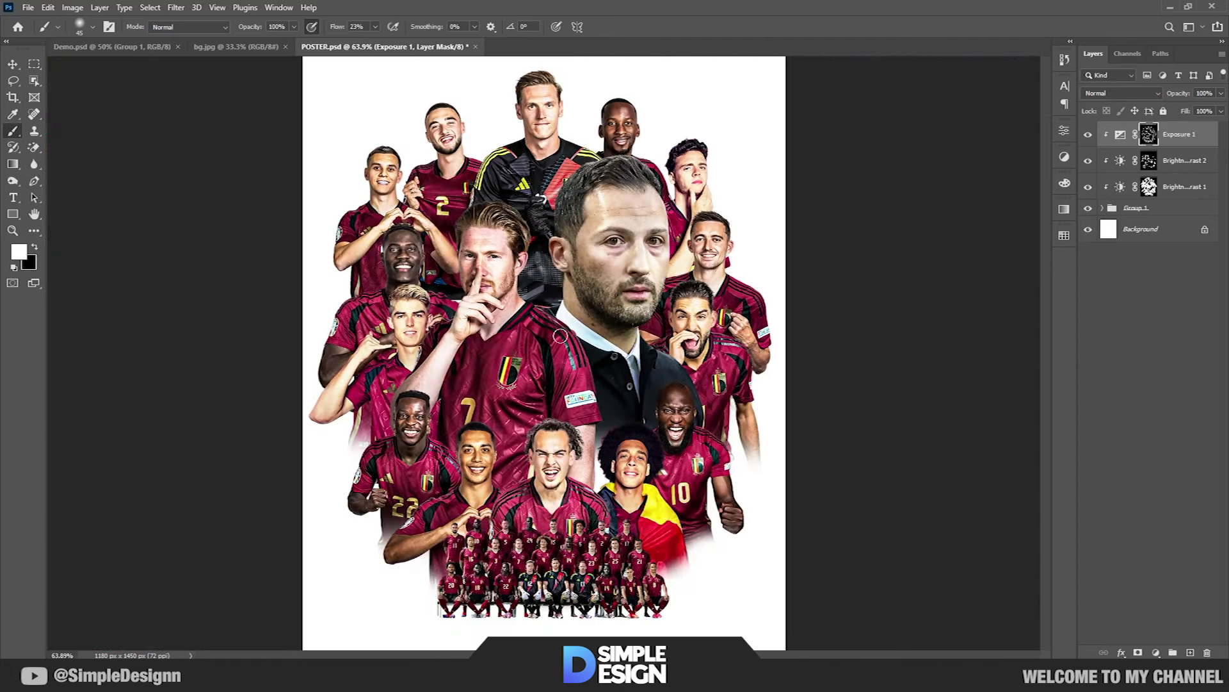
{"action": "left_click", "coordinate": [1155, 652]}
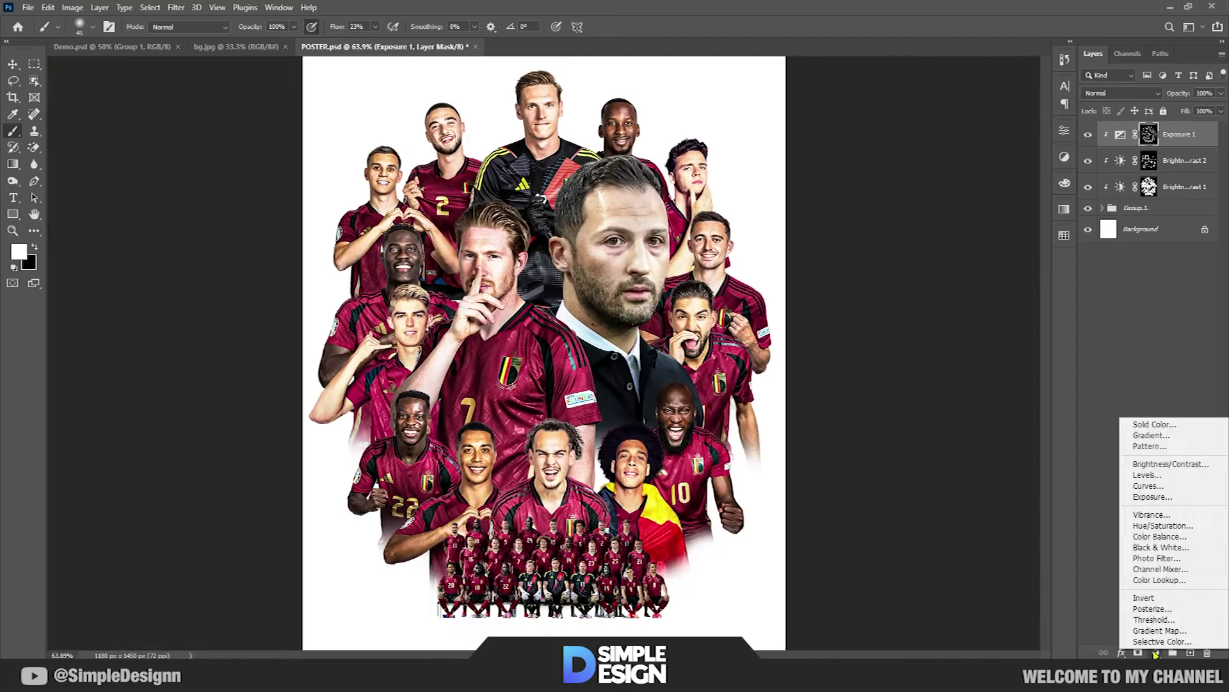
- Clip the new layer to the players, fill it with 50% gray, and set it to Overlay
{"action": "left_click", "coordinate": [1190, 652]}
{"action": "left_click", "coordinate": [48, 8]}
{"action": "left_click", "coordinate": [160, 211]}
{"action": "key", "text": "Return"}
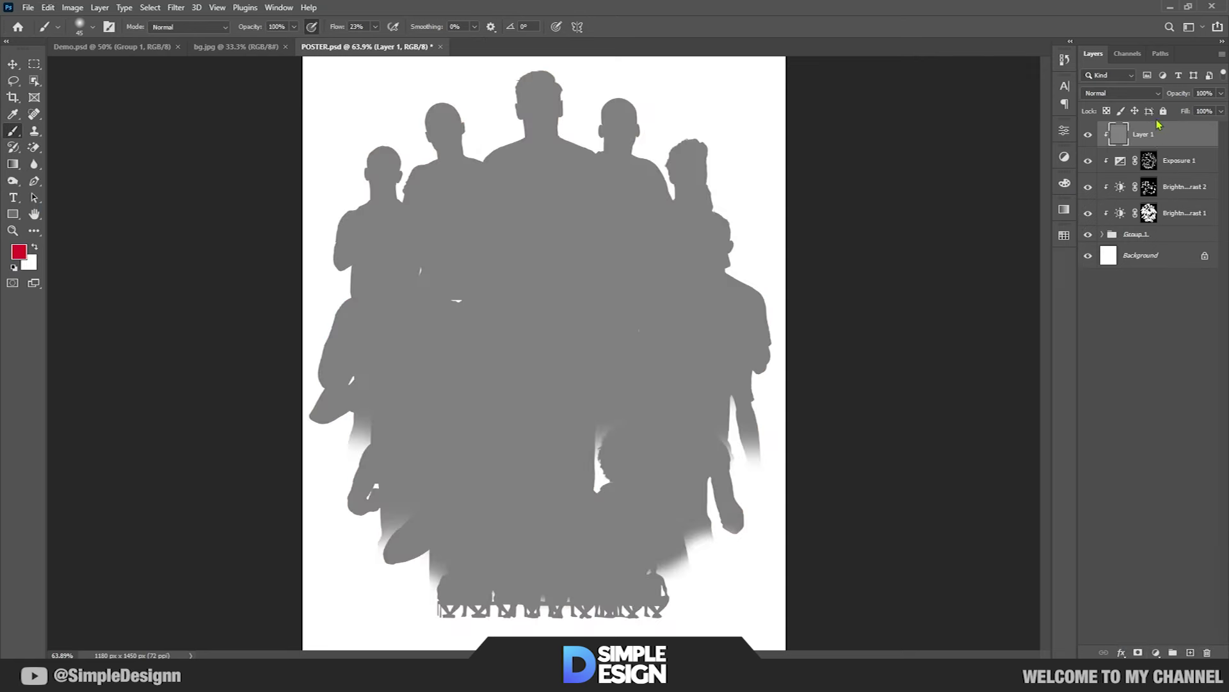
{"action": "left_click", "coordinate": [1137, 93]}
{"action": "left_click", "coordinate": [1112, 251]}
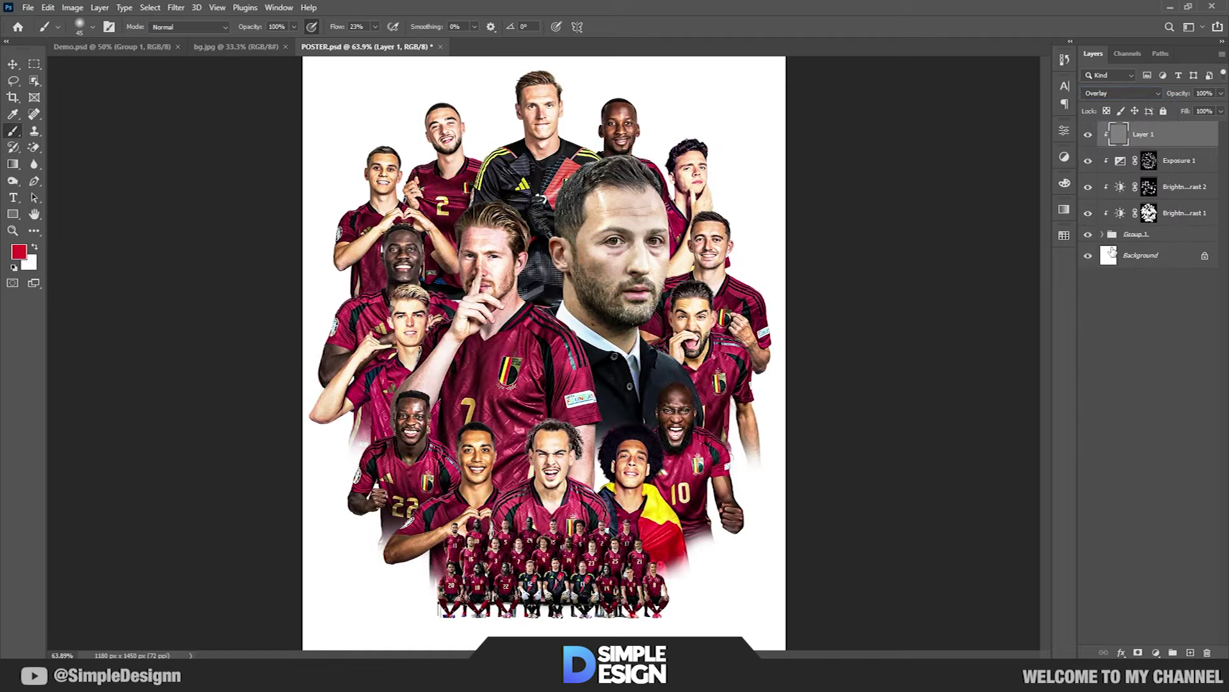
- Dodge a highlight onto the raised forearm of the players
{"action": "left_click", "coordinate": [12, 180]}
{"action": "scroll", "coordinate": [445, 144], "scroll_direction": "up", "scroll_amount": 5}
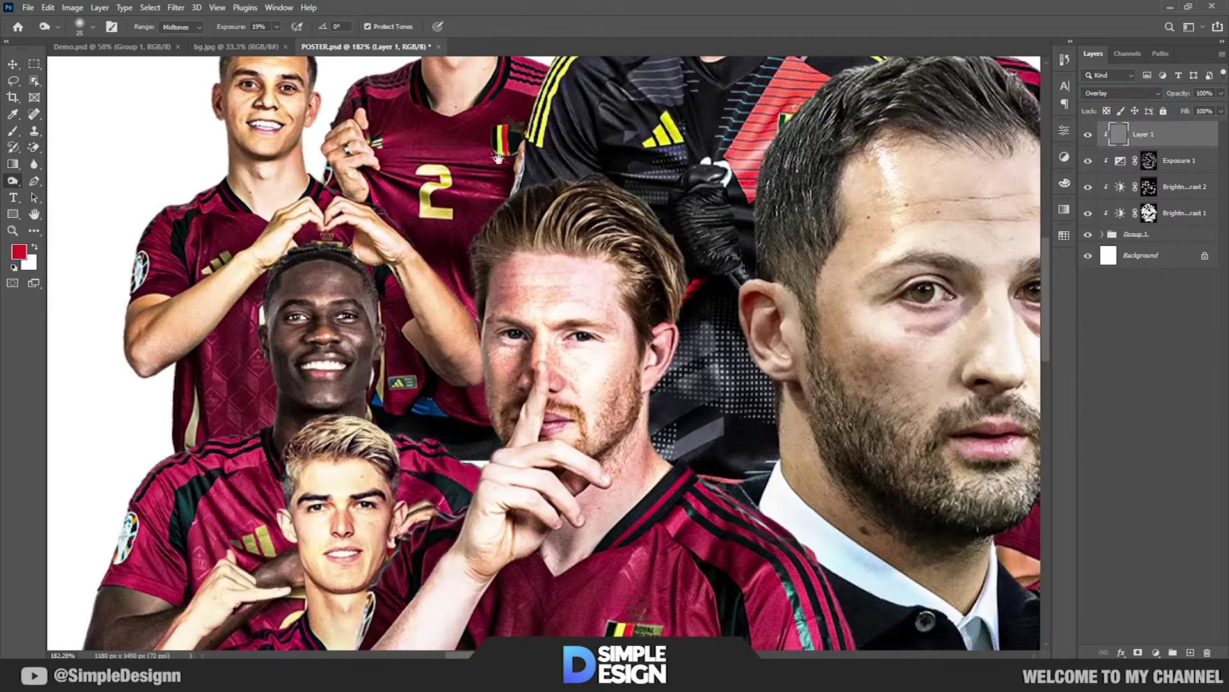
{"action": "scroll", "coordinate": [443, 219], "scroll_direction": "up", "scroll_amount": 2}
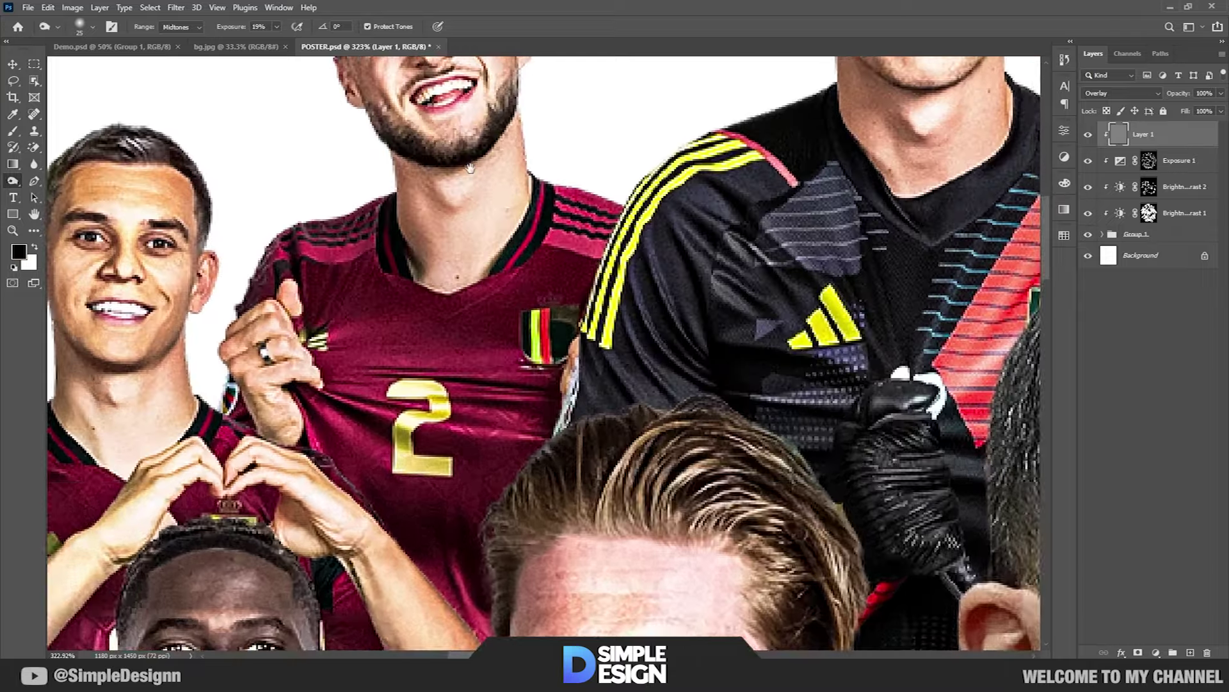
{"action": "scroll", "coordinate": [443, 219], "scroll_direction": "up", "scroll_amount": 2}
{"action": "scroll", "coordinate": [443, 219], "scroll_direction": "up", "scroll_amount": 2}
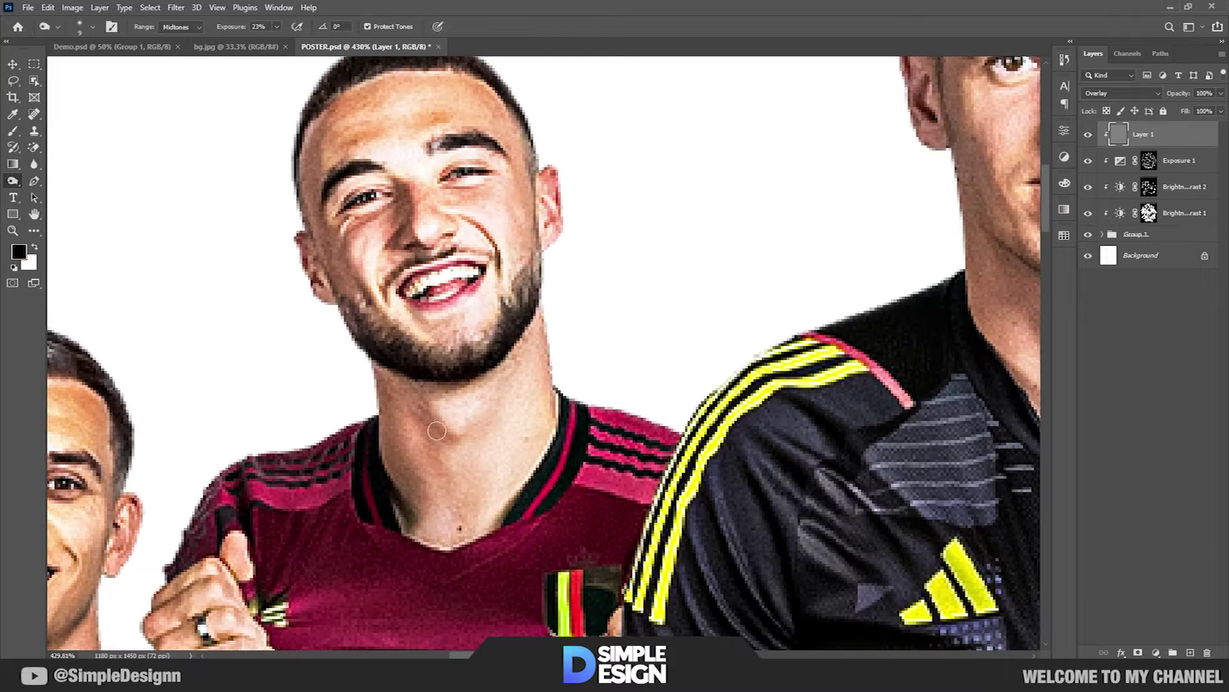
{"action": "scroll", "coordinate": [376, 477], "scroll_direction": "down", "scroll_amount": 3}
{"action": "scroll", "coordinate": [342, 490], "scroll_direction": "down", "scroll_amount": 3}
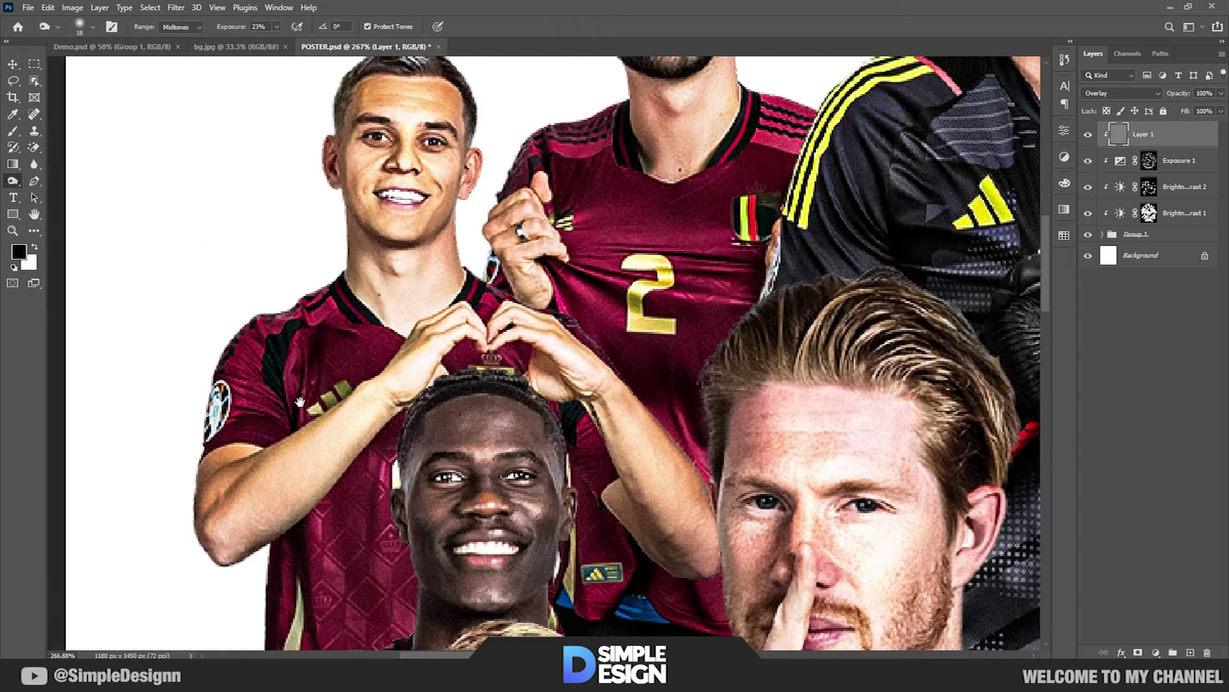
{"action": "left_click_drag", "start_coordinate": [611, 486], "coordinate": [644, 527]}
- Review the dodged highlights across the players, then fit the whole poster in the window
{"action": "scroll", "coordinate": [644, 526], "scroll_direction": "down", "scroll_amount": 2}
{"action": "scroll", "coordinate": [645, 526], "scroll_direction": "down", "scroll_amount": 3}
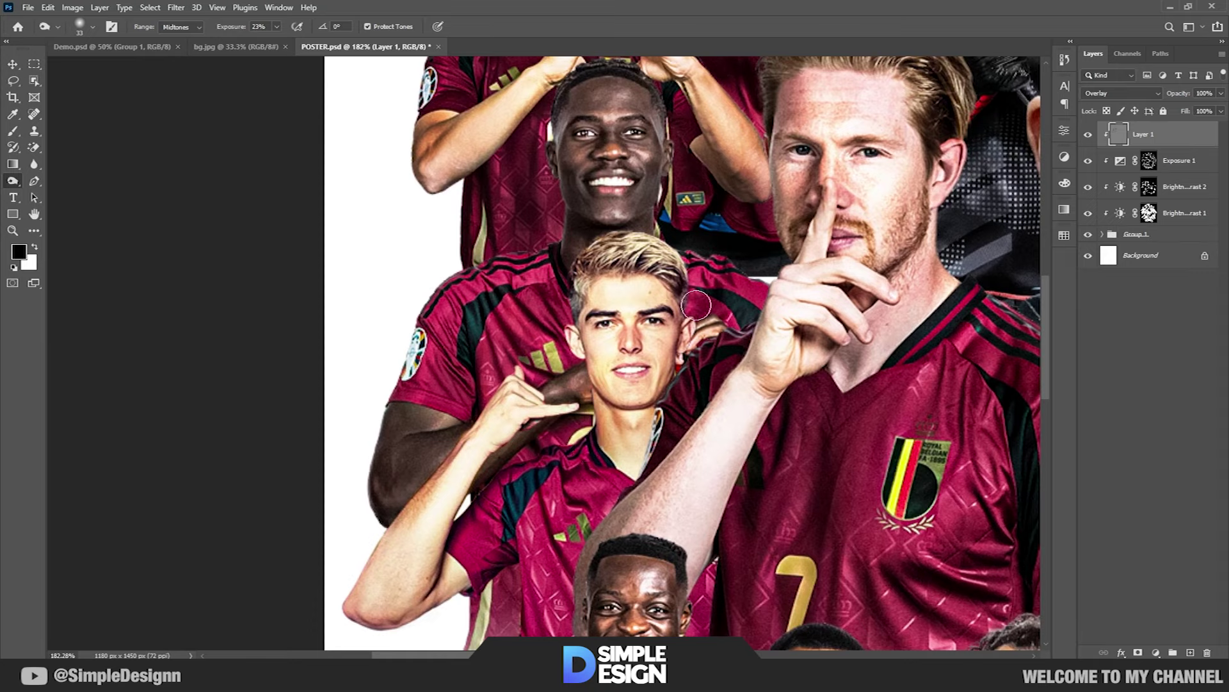
{"action": "scroll", "coordinate": [623, 224], "scroll_direction": "down", "scroll_amount": 2}
{"action": "scroll", "coordinate": [755, 313], "scroll_direction": "up", "scroll_amount": 2}
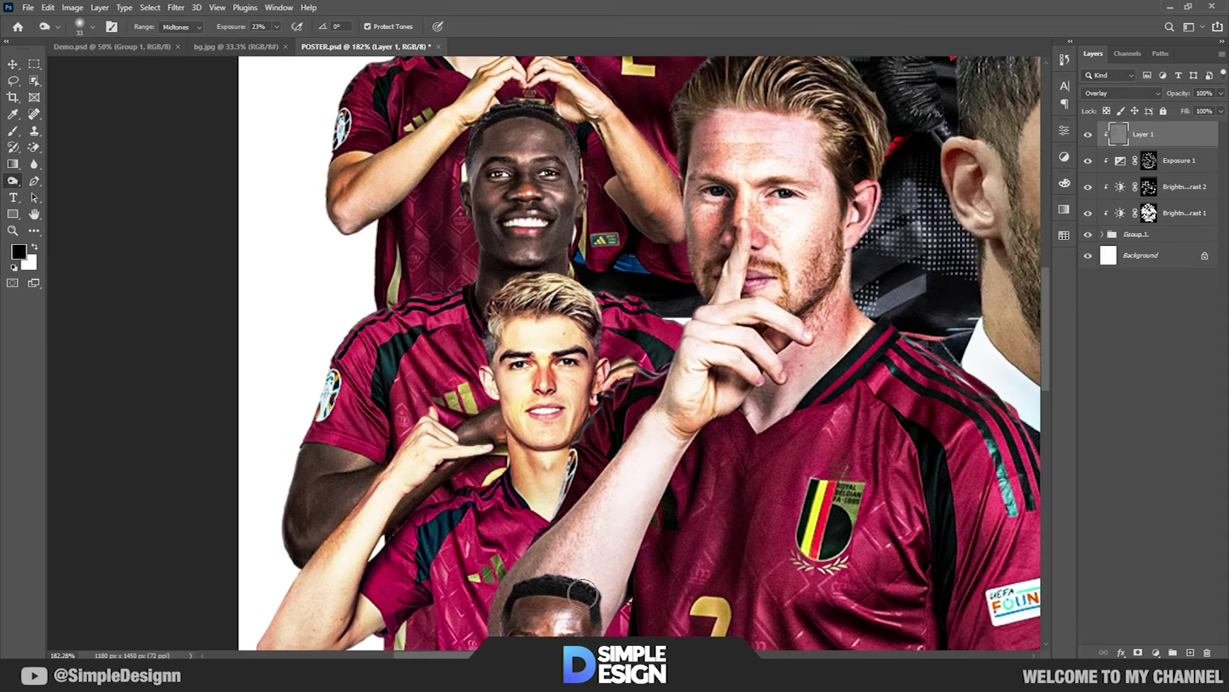
{"action": "scroll", "coordinate": [592, 383], "scroll_direction": "down", "scroll_amount": 2}
{"action": "scroll", "coordinate": [780, 319], "scroll_direction": "down", "scroll_amount": 5}
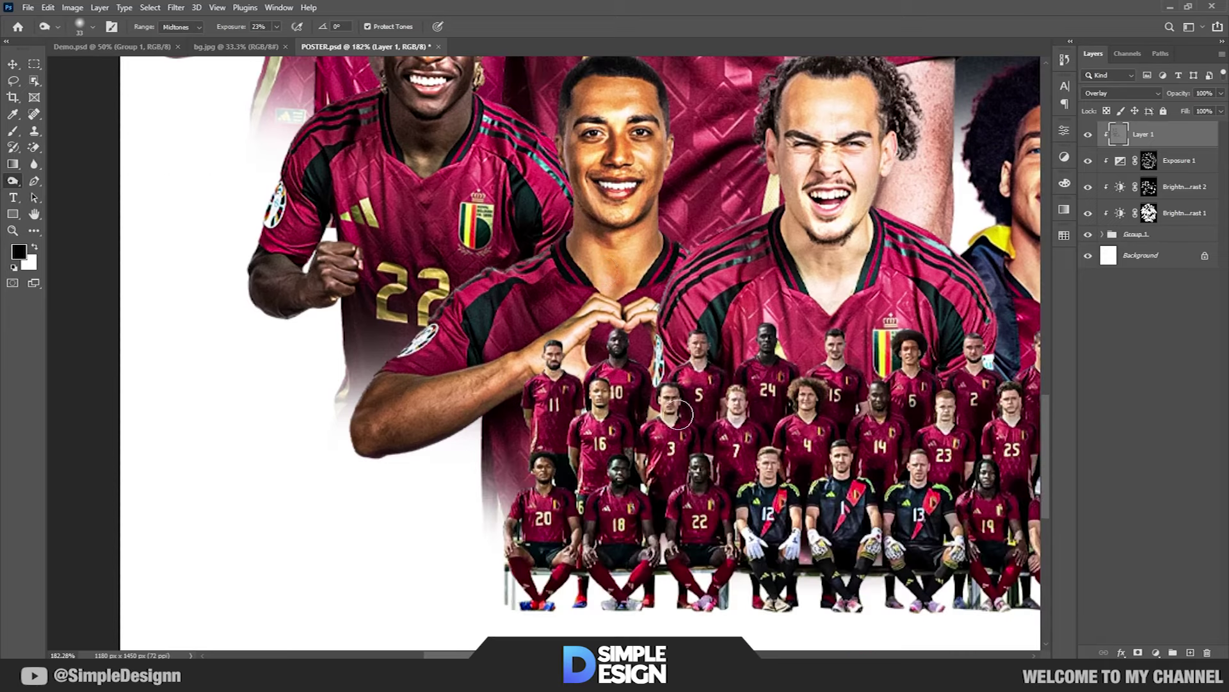
{"action": "scroll", "coordinate": [832, 345], "scroll_direction": "right", "scroll_amount": 2}
{"action": "scroll", "coordinate": [788, 442], "scroll_direction": "right", "scroll_amount": 5}
{"action": "scroll", "coordinate": [788, 442], "scroll_direction": "up", "scroll_amount": 3}
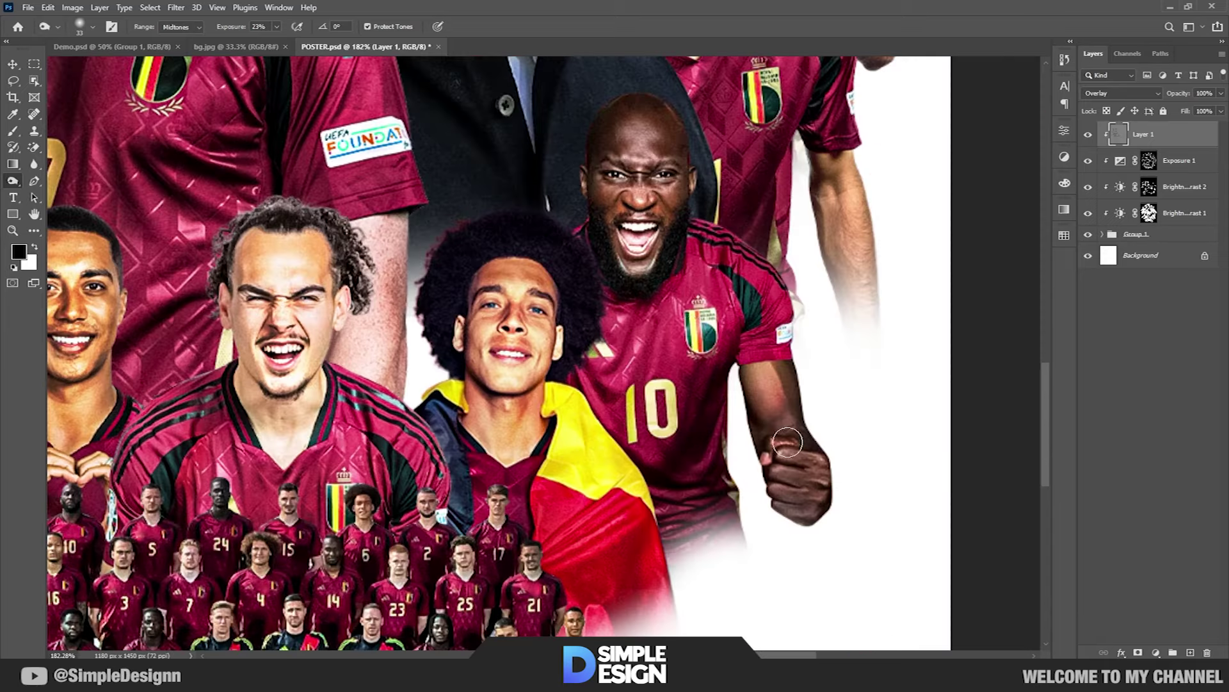
{"action": "scroll", "coordinate": [787, 442], "scroll_direction": "up", "scroll_amount": 2}
{"action": "scroll", "coordinate": [578, 444], "scroll_direction": "up", "scroll_amount": 5}
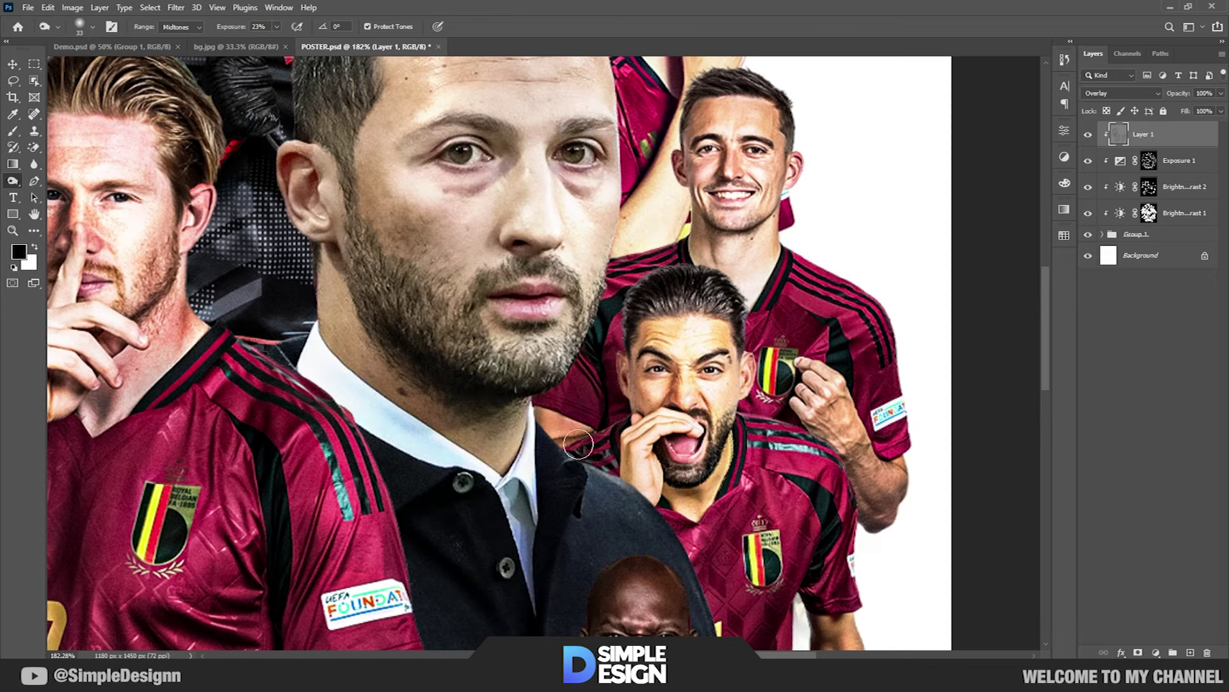
{"action": "scroll", "coordinate": [741, 363], "scroll_direction": "up", "scroll_amount": 5}
{"action": "scroll", "coordinate": [662, 358], "scroll_direction": "up", "scroll_amount": 4}
{"action": "scroll", "coordinate": [691, 269], "scroll_direction": "up", "scroll_amount": 3}
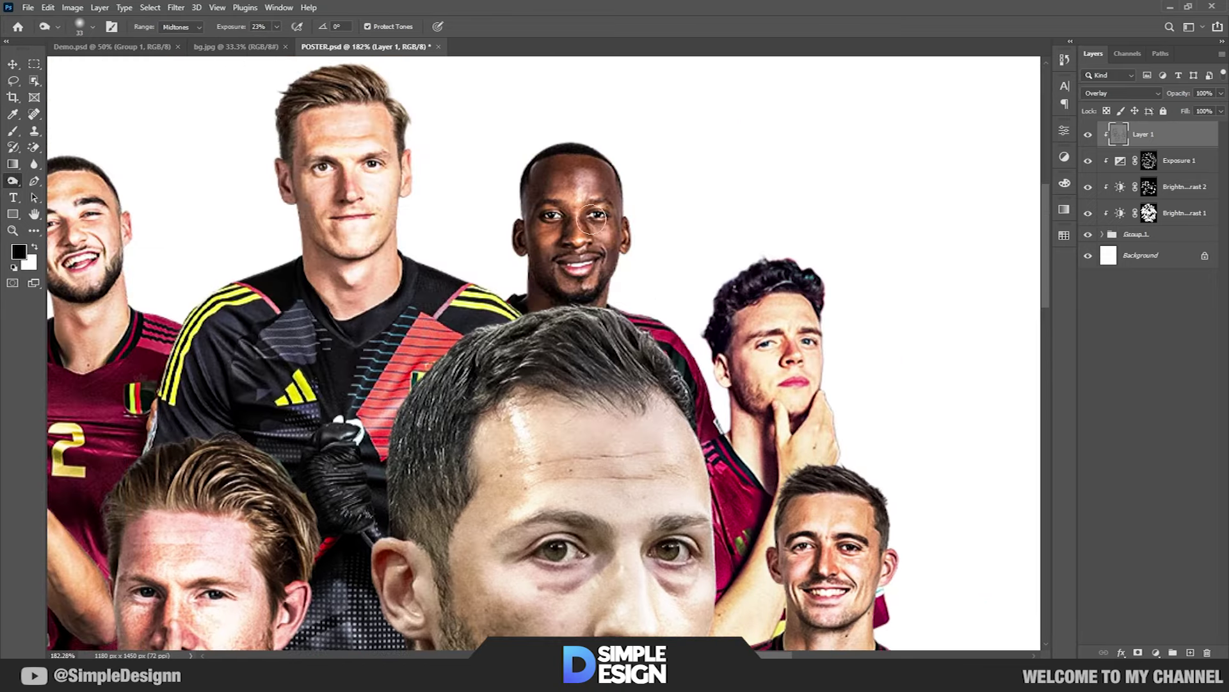
{"action": "scroll", "coordinate": [399, 442], "scroll_direction": "down", "scroll_amount": 2}
{"action": "scroll", "coordinate": [399, 441], "scroll_direction": "down", "scroll_amount": 2}
{"action": "scroll", "coordinate": [508, 210], "scroll_direction": "up", "scroll_amount": 2}
{"action": "scroll", "coordinate": [507, 210], "scroll_direction": "up", "scroll_amount": 2}
{"action": "scroll", "coordinate": [585, 376], "scroll_direction": "down", "scroll_amount": 3}
{"action": "scroll", "coordinate": [583, 436], "scroll_direction": "down", "scroll_amount": 2}
{"action": "scroll", "coordinate": [581, 481], "scroll_direction": "down", "scroll_amount": 1}
{"action": "scroll", "coordinate": [582, 481], "scroll_direction": "down", "scroll_amount": 1}
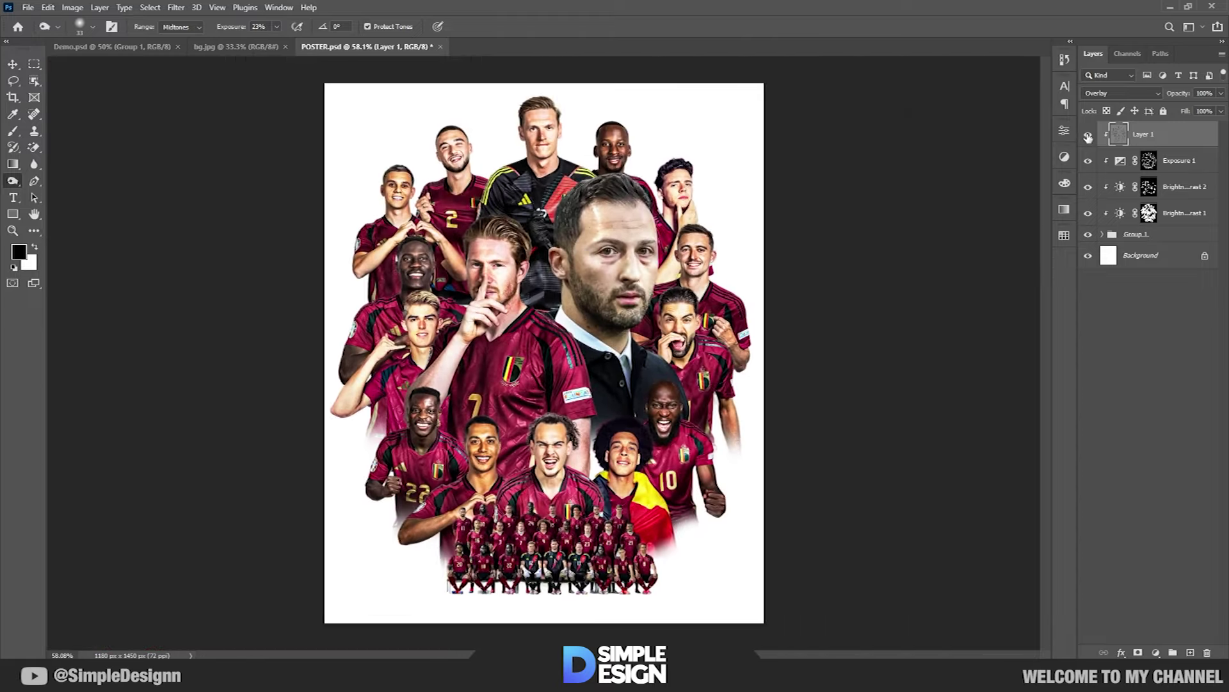
{"action": "key", "text": "ctrl+0"}
- Add Selective Color: more magenta and black in Reds; Yellows Cyan -13, Magenta +18, Yellow -19, Black +13
{"action": "left_click", "coordinate": [1156, 653]}
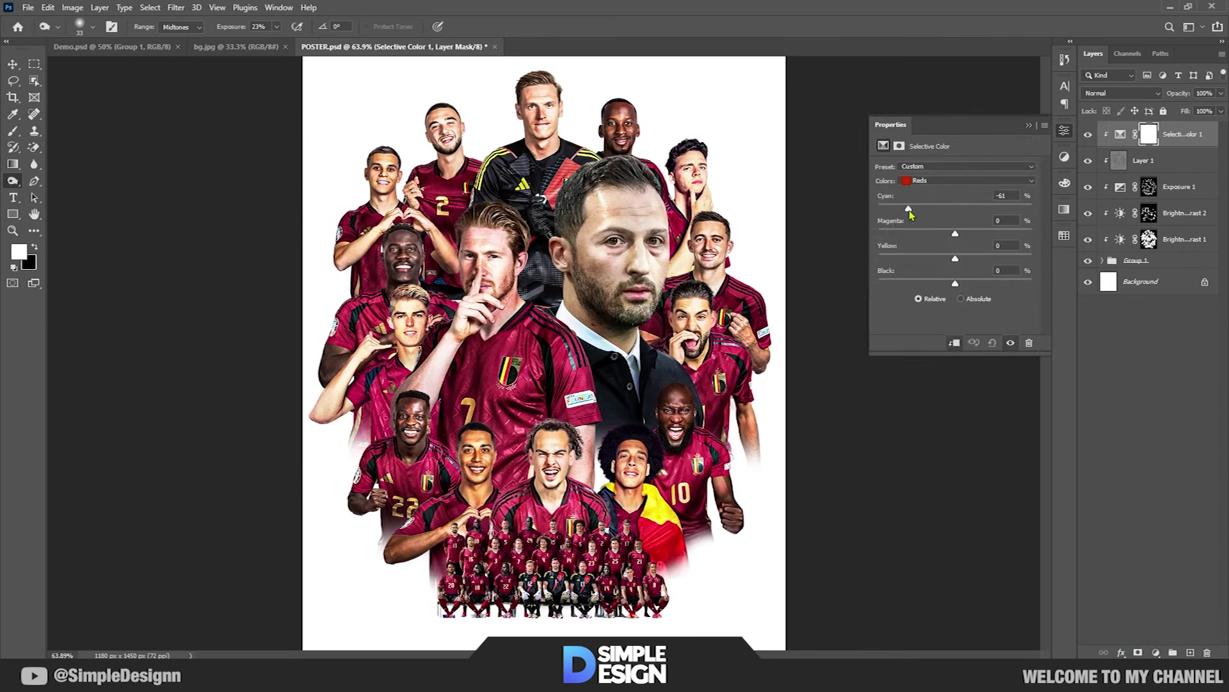
{"action": "left_click_drag", "start_coordinate": [956, 235], "coordinate": [964, 237]}
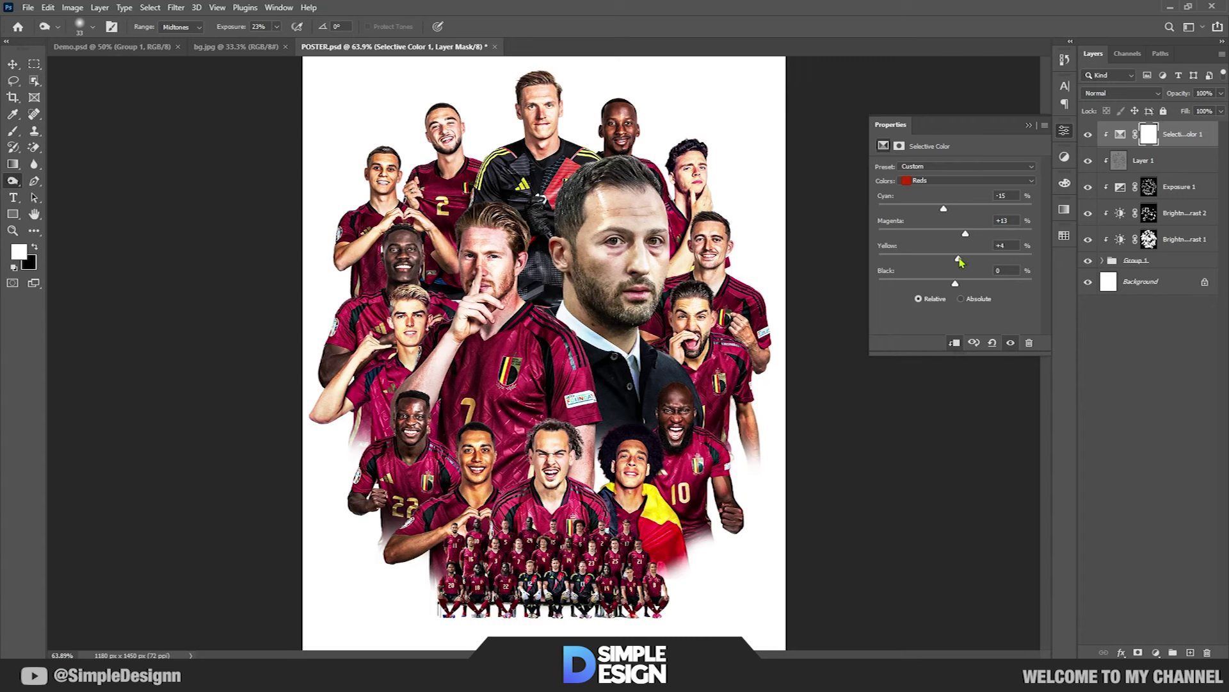
{"action": "left_click_drag", "start_coordinate": [942, 288], "coordinate": [974, 285]}
{"action": "left_click", "coordinate": [960, 180]}
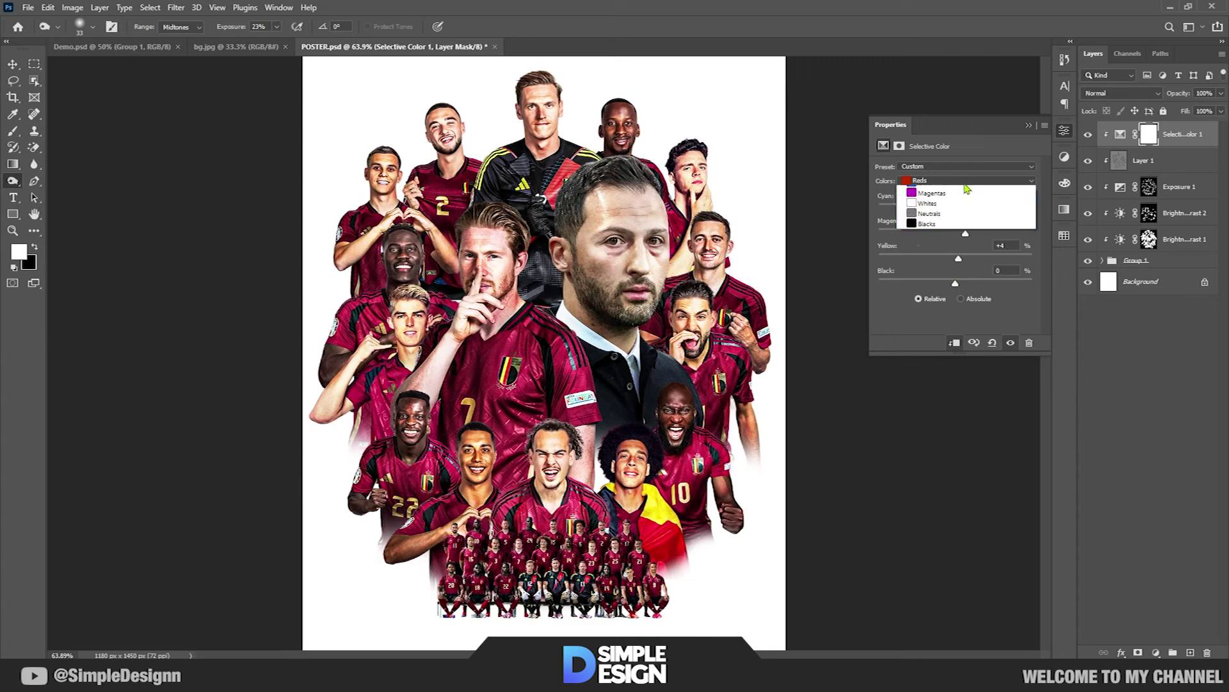
{"action": "left_click", "coordinate": [954, 192]}
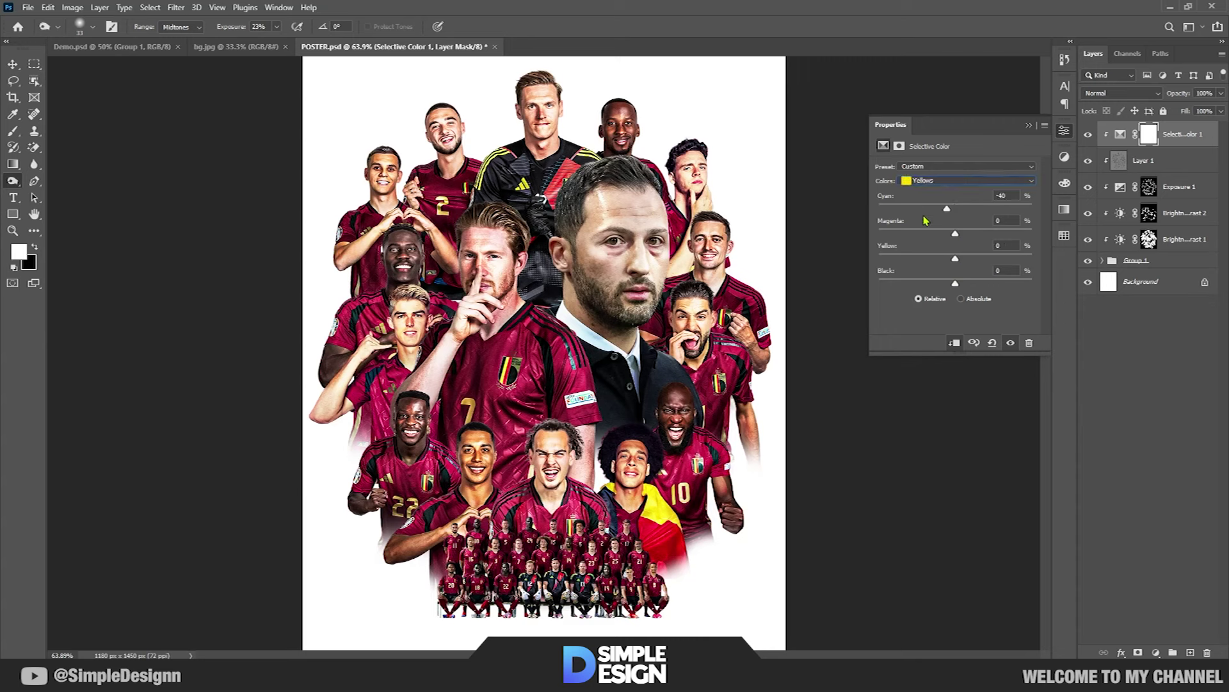
{"action": "left_click_drag", "start_coordinate": [941, 247], "coordinate": [985, 247]}
{"action": "left_click_drag", "start_coordinate": [979, 285], "coordinate": [968, 290]}
{"action": "left_click", "coordinate": [1029, 124]}
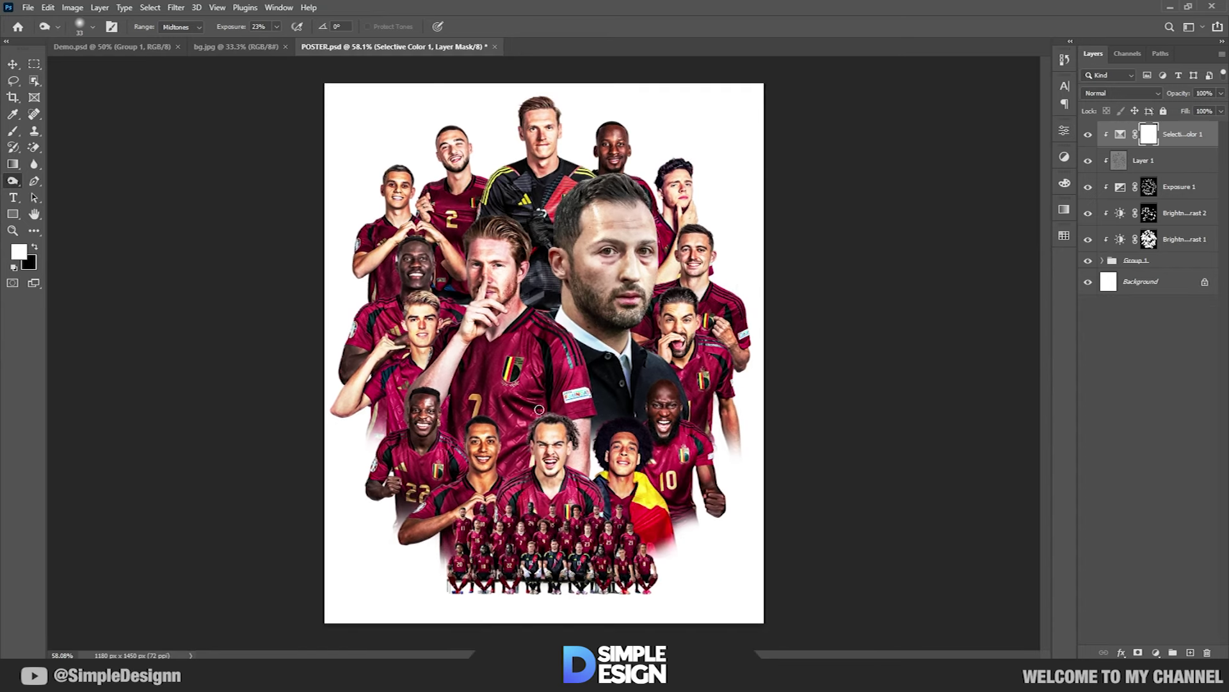
{"action": "left_click", "coordinate": [1177, 261], "text": "shift"}
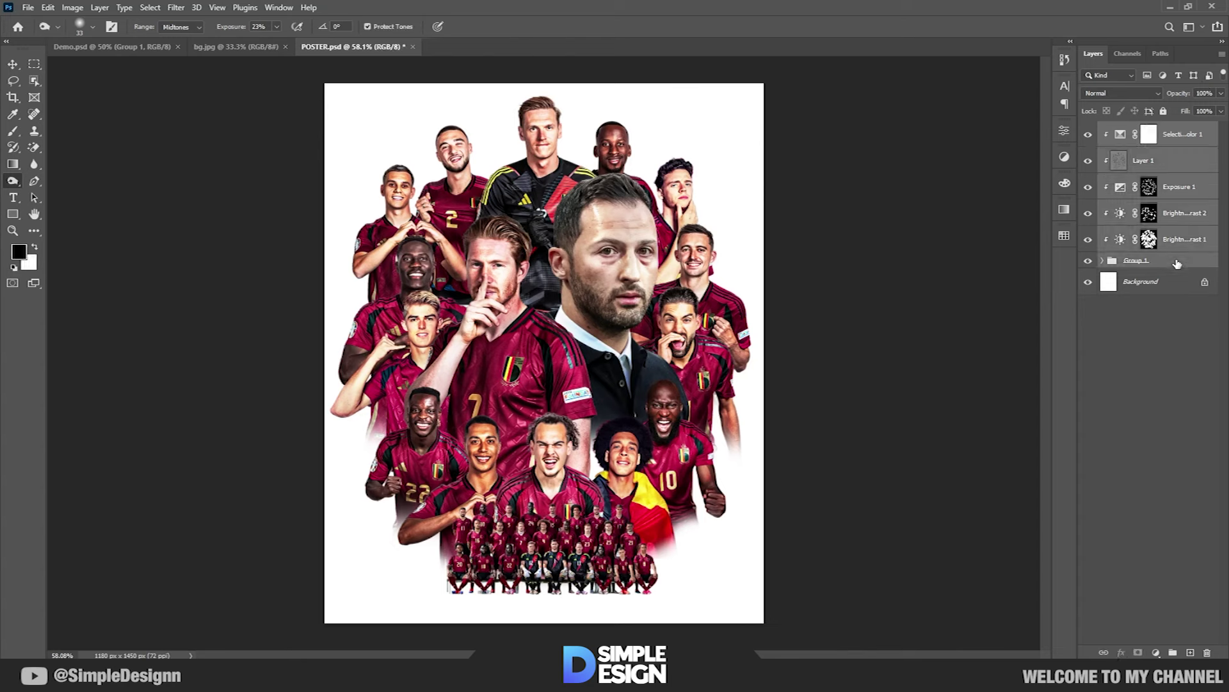
- Group the selected poster layers into Group 2 and give it a green colour label
{"action": "key", "text": "ctrl+g"}
{"action": "right_click", "coordinate": [1146, 131]}
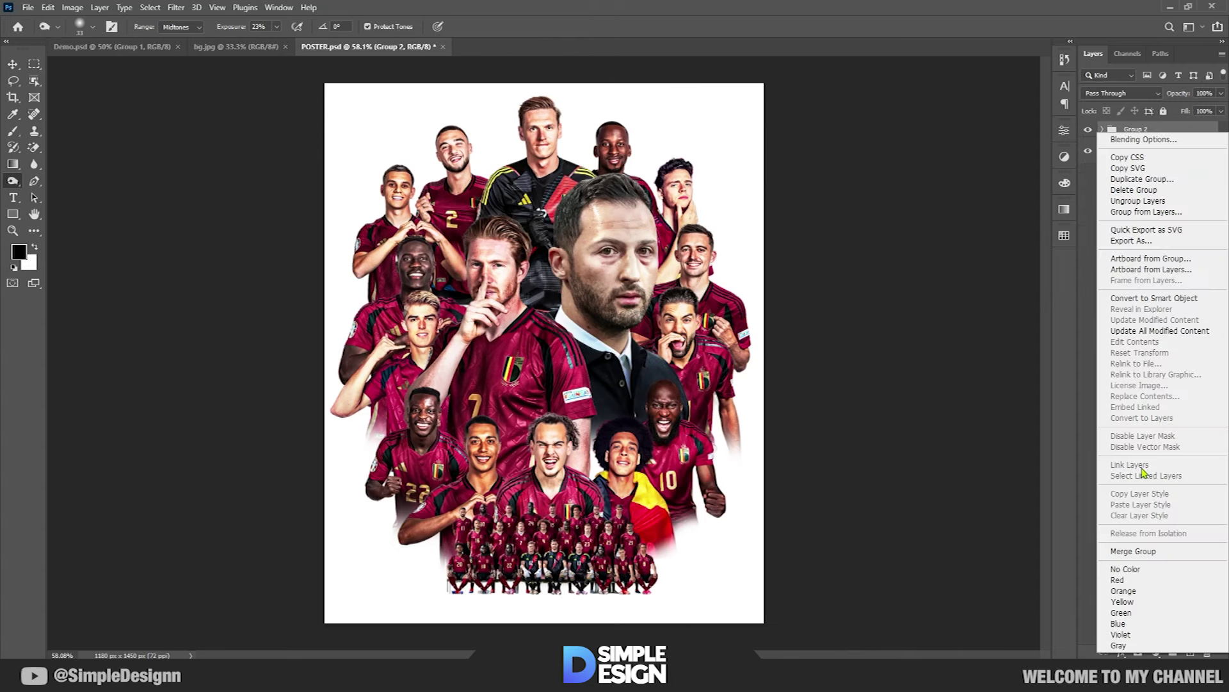
{"action": "left_click", "coordinate": [1126, 612]}
{"action": "left_click", "coordinate": [1102, 129]}
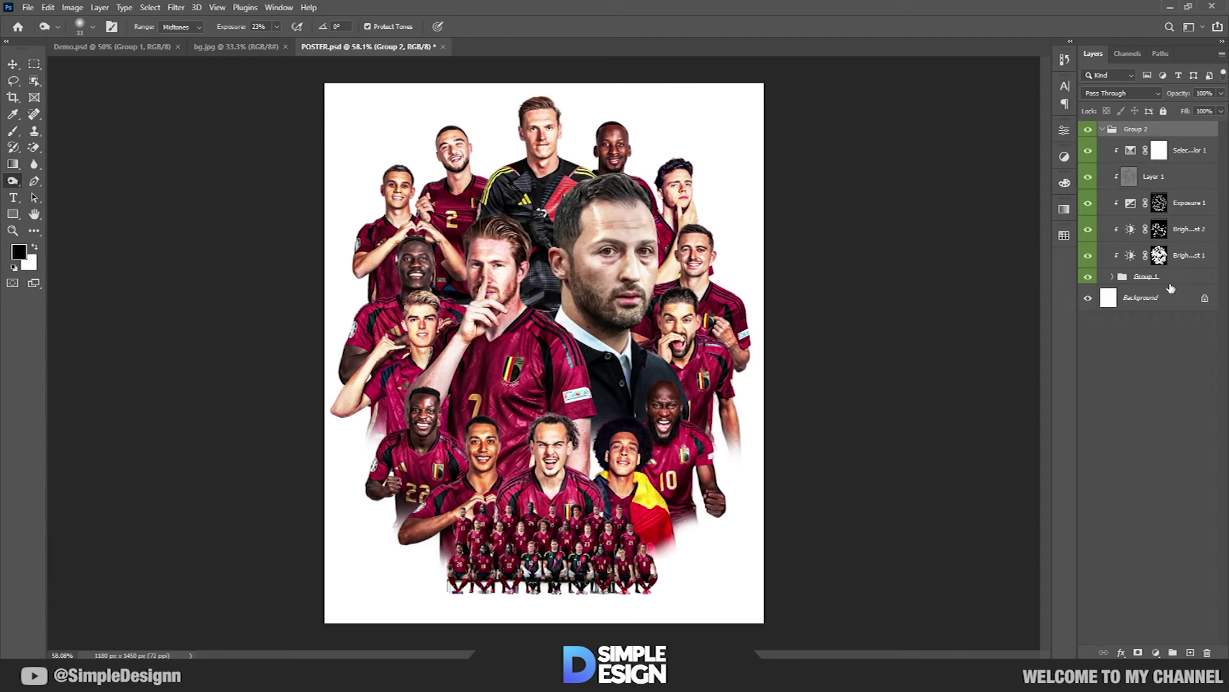
- Add a new Layer 2 and pick a large soft round brush for the shadow
{"action": "left_click", "coordinate": [1190, 652], "text": "ctrl"}
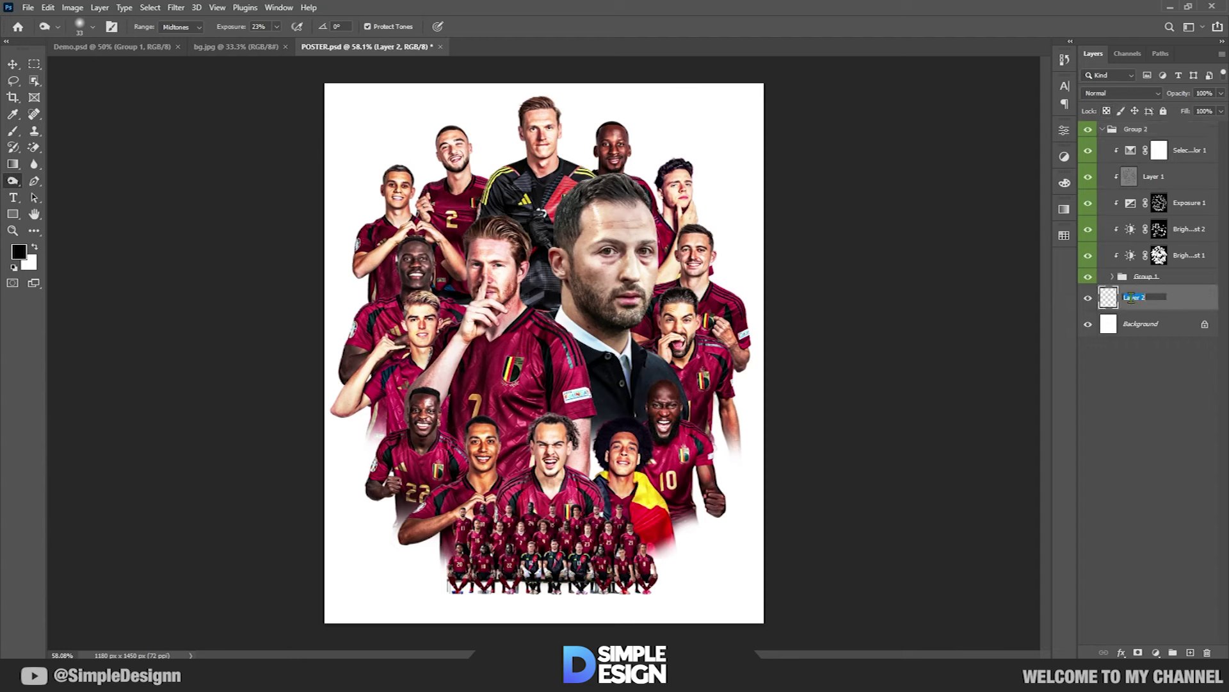
{"action": "key", "text": "b"}
{"action": "right_click", "coordinate": [470, 568]}
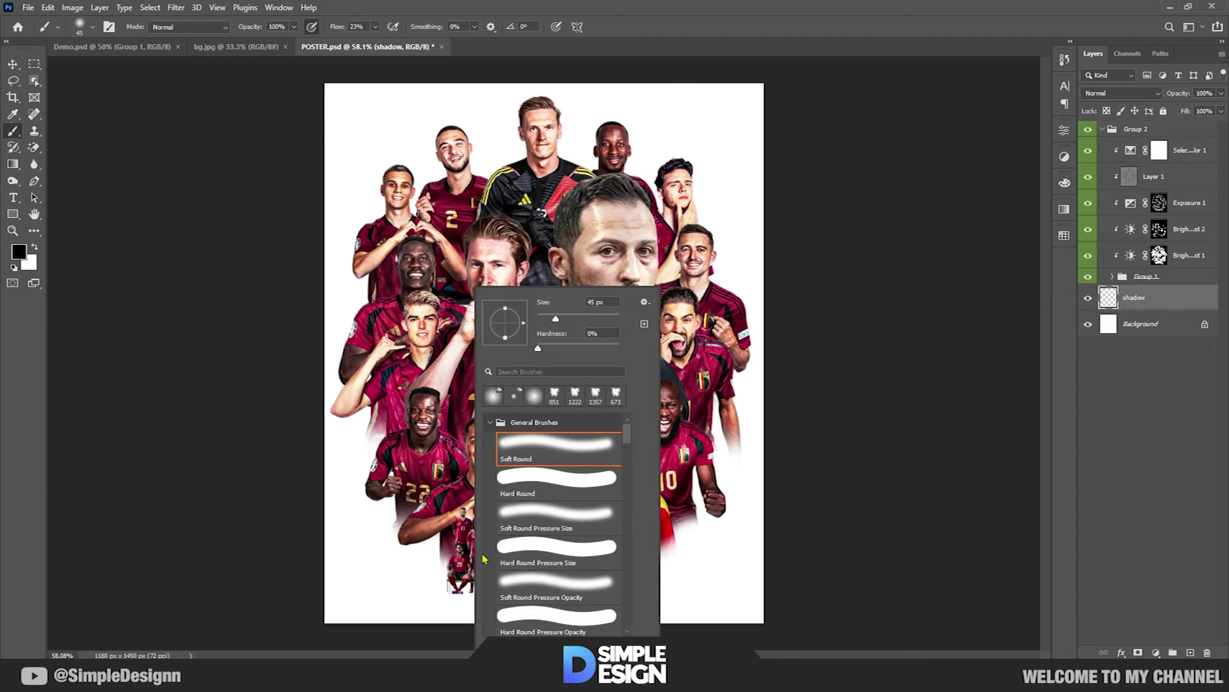
{"action": "key", "text": "Escape"}
{"action": "scroll", "coordinate": [426, 570], "scroll_direction": "up", "scroll_amount": 3}
{"action": "scroll", "coordinate": [448, 512], "scroll_direction": "up", "scroll_amount": 2}
{"action": "scroll", "coordinate": [499, 416], "scroll_direction": "up", "scroll_amount": 2}
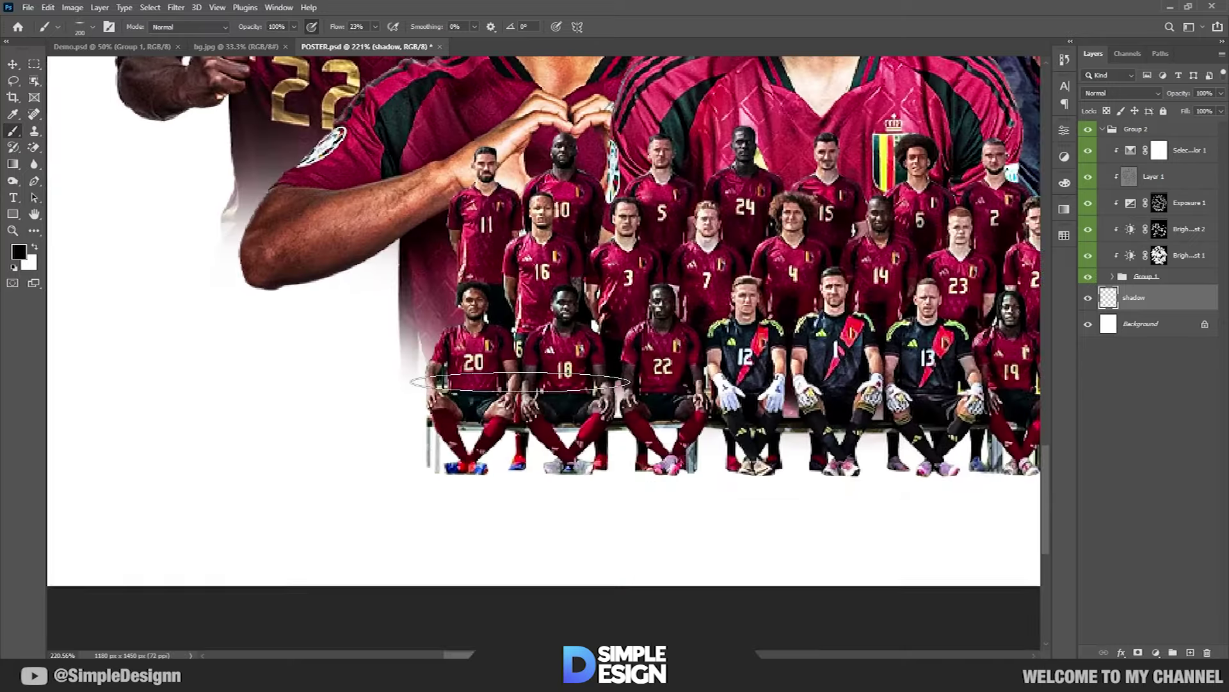
{"action": "scroll", "coordinate": [376, 327], "scroll_direction": "up", "scroll_amount": 2}
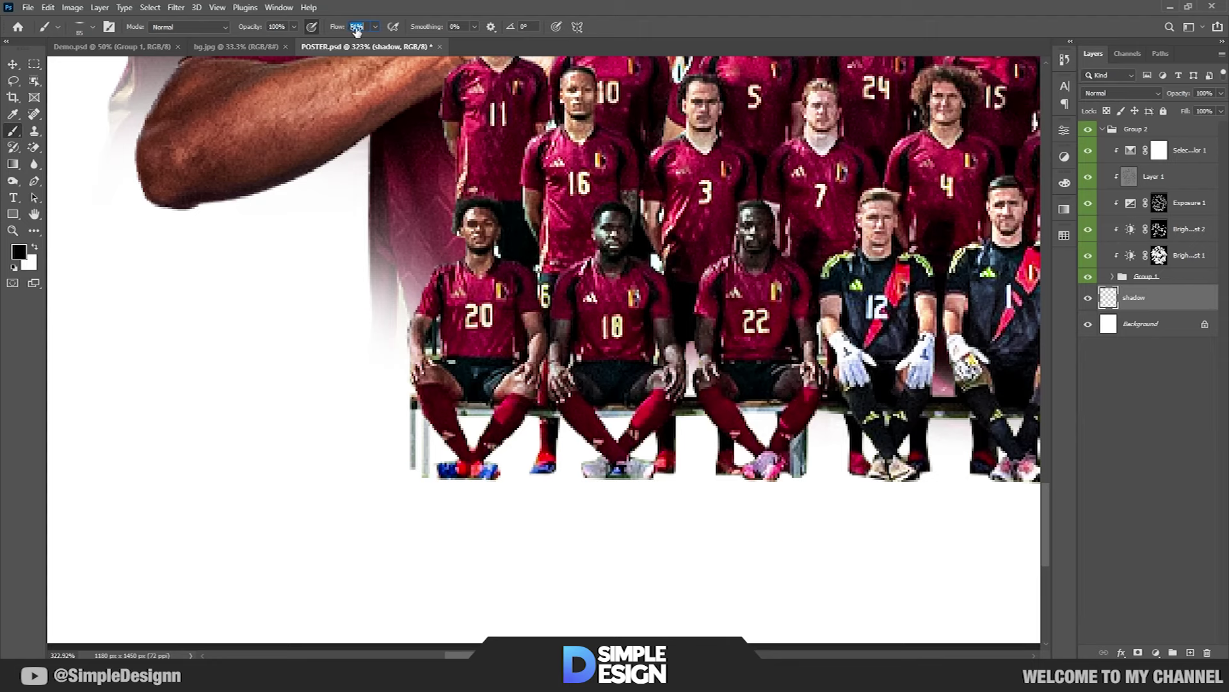
{"action": "scroll", "coordinate": [488, 380], "scroll_direction": "up", "scroll_amount": 1}
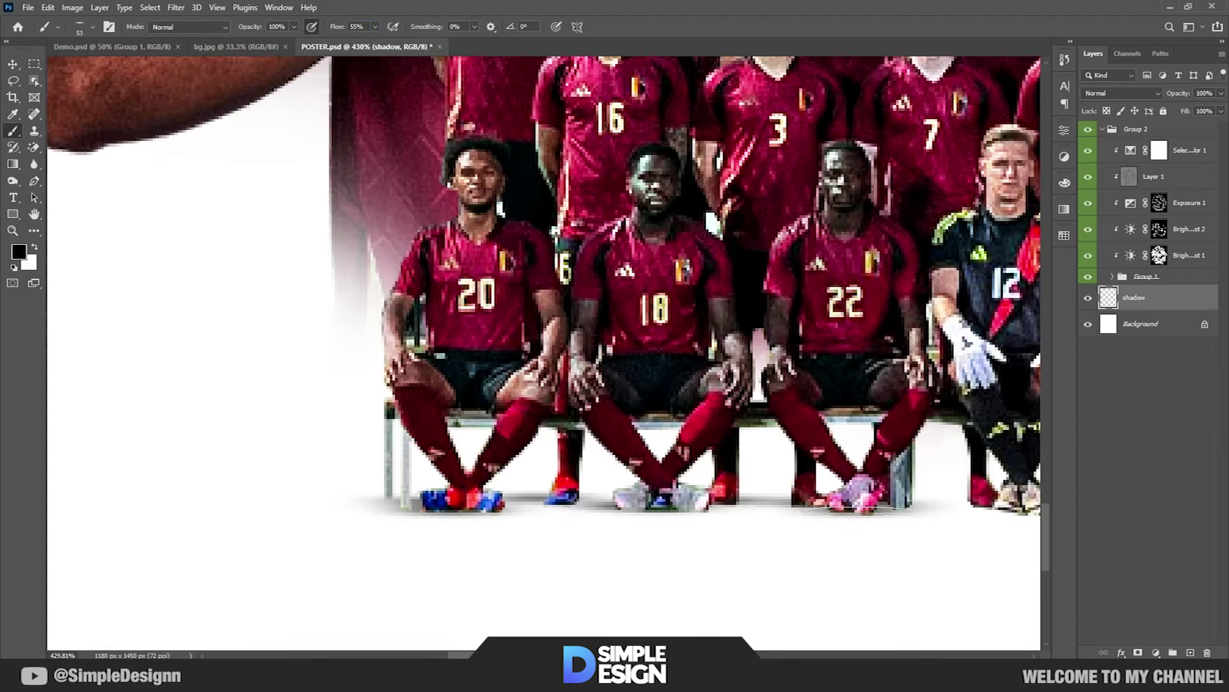
{"action": "left_click_drag", "start_coordinate": [586, 511], "coordinate": [476, 545]}
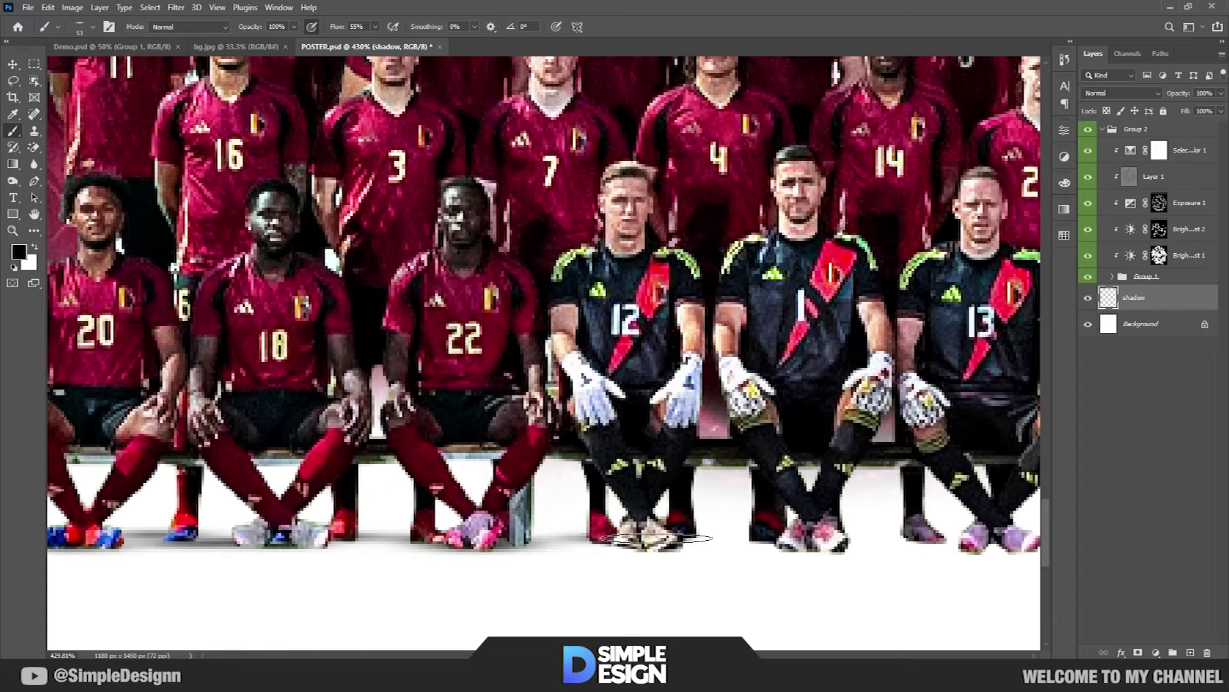
- Paint a soft grey shadow under the seated players' feet
{"action": "left_click_drag", "start_coordinate": [654, 538], "coordinate": [641, 533]}
{"action": "left_click_drag", "start_coordinate": [765, 541], "coordinate": [852, 543]}
{"action": "mouse_move", "coordinate": [851, 543]}
{"action": "left_mouse_down"}
{"action": "mouse_move", "coordinate": [600, 543]}
{"action": "mouse_move", "coordinate": [922, 541]}
{"action": "left_mouse_up"}
{"action": "left_click_drag", "start_coordinate": [864, 538], "coordinate": [522, 537]}
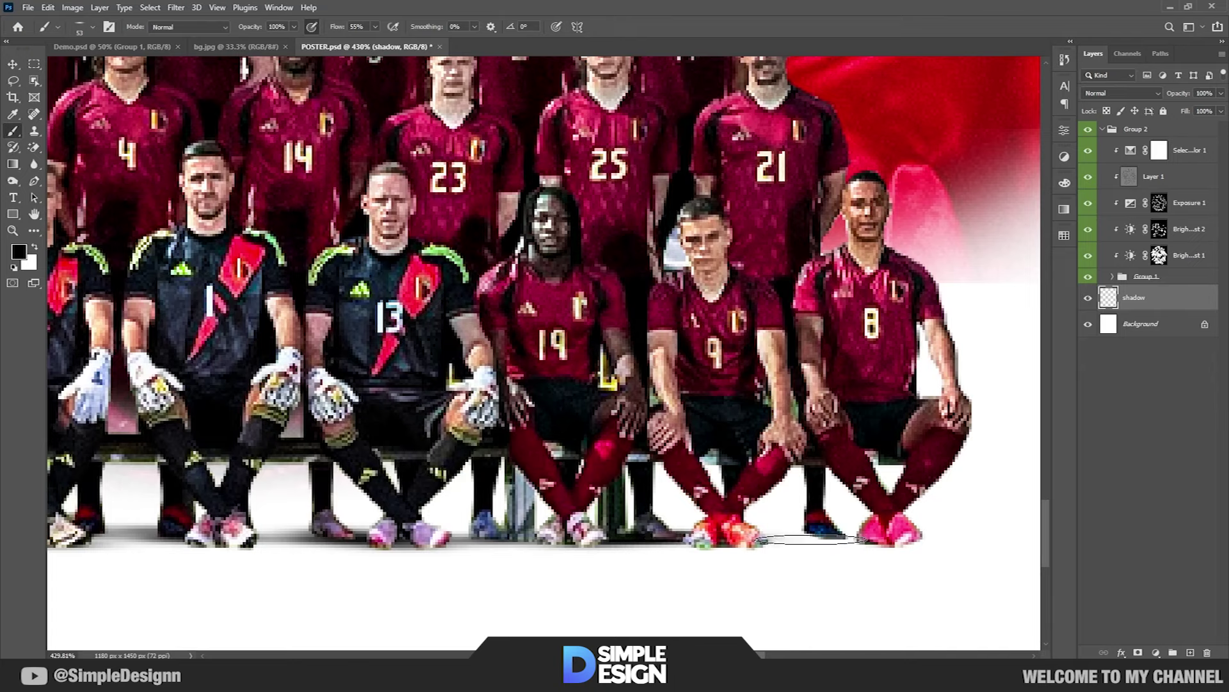
{"action": "left_click_drag", "start_coordinate": [823, 543], "coordinate": [522, 543]}
{"action": "scroll", "coordinate": [522, 543], "scroll_direction": "down", "scroll_amount": 1}
{"action": "scroll", "coordinate": [522, 543], "scroll_direction": "down", "scroll_amount": 4}
{"action": "scroll", "coordinate": [400, 526], "scroll_direction": "up", "scroll_amount": 4}
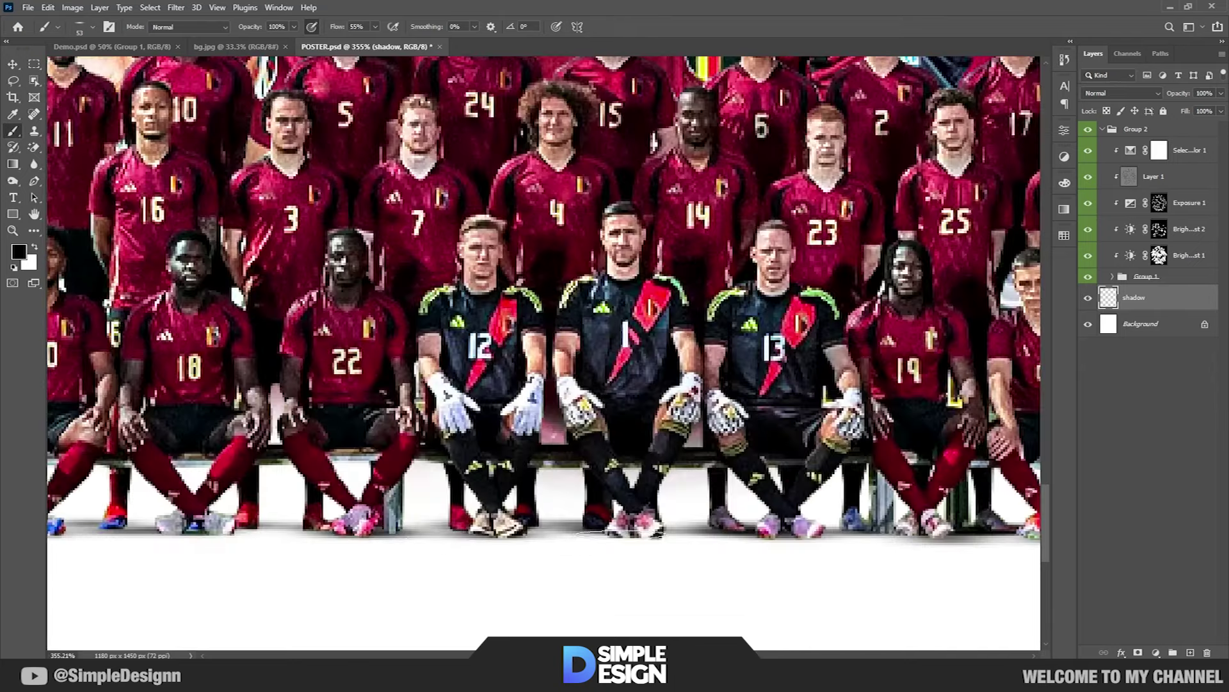
{"action": "scroll", "coordinate": [869, 537], "scroll_direction": "down", "scroll_amount": 2}
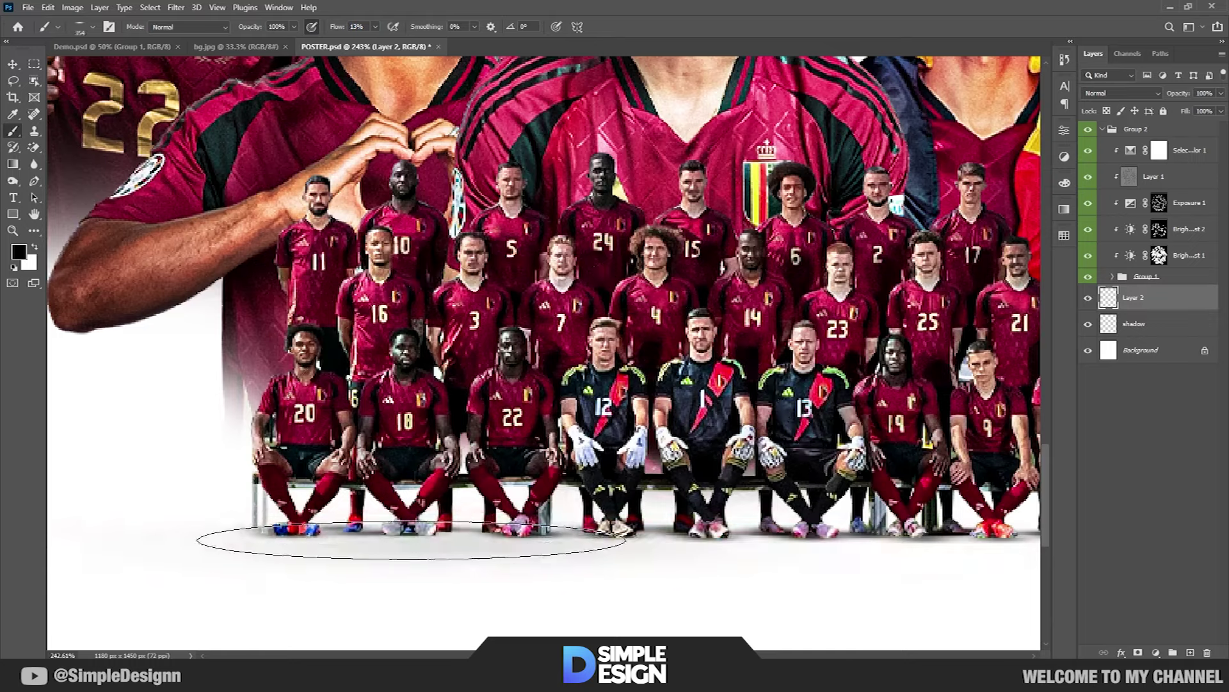
- Broaden the shadow with a larger brush so it spans the whole team
{"action": "left_click_drag", "start_coordinate": [584, 535], "coordinate": [556, 535]}
{"action": "scroll", "coordinate": [556, 534], "scroll_direction": "down", "scroll_amount": 1}
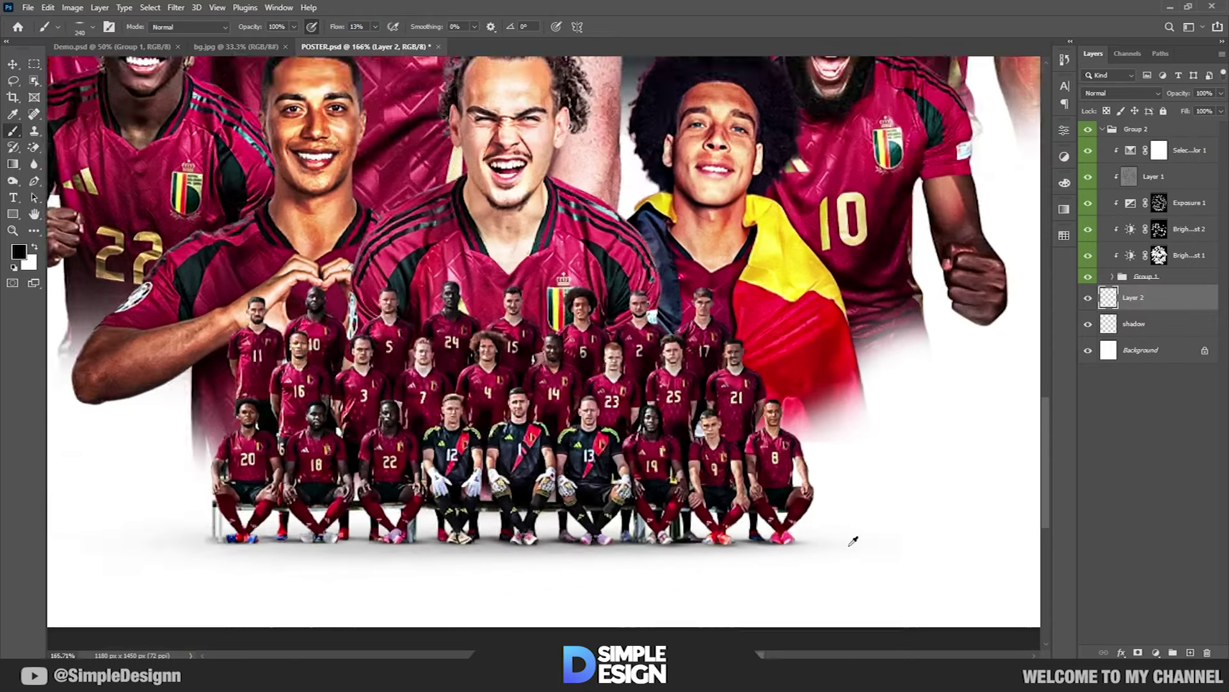
{"action": "scroll", "coordinate": [319, 526], "scroll_direction": "down", "scroll_amount": 2}
{"action": "left_click_drag", "start_coordinate": [318, 526], "coordinate": [440, 537]}
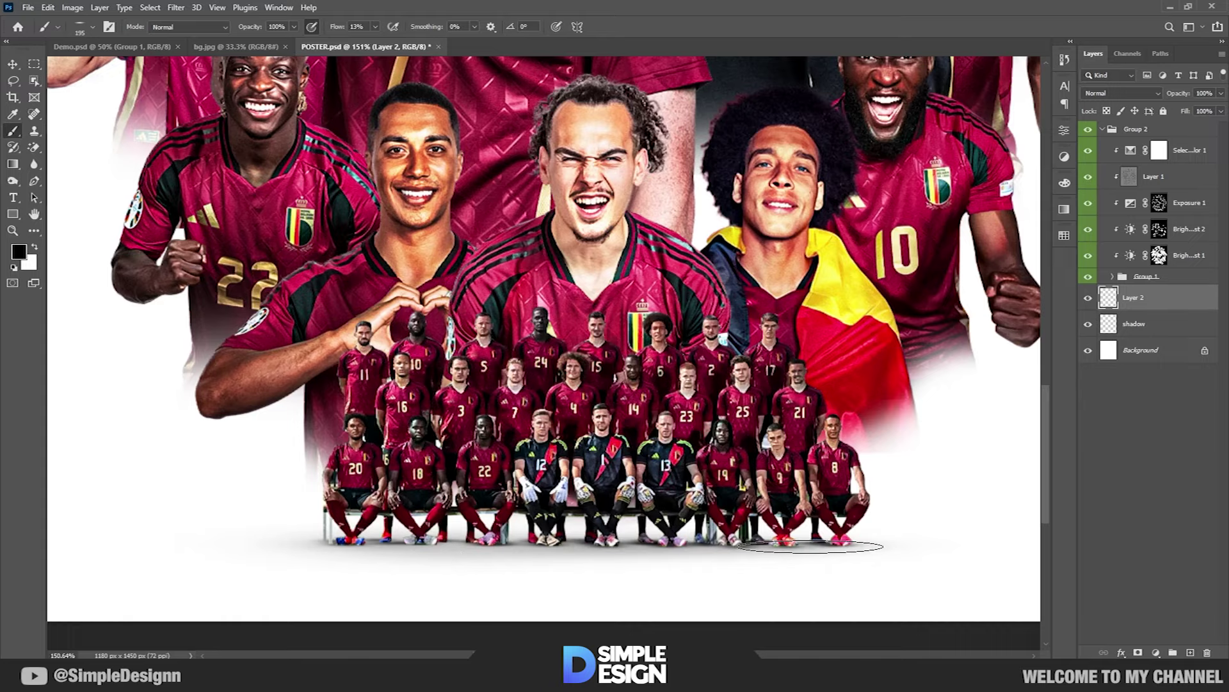
{"action": "left_click_drag", "start_coordinate": [494, 548], "coordinate": [642, 546]}
{"action": "scroll", "coordinate": [643, 546], "scroll_direction": "down", "scroll_amount": 2}
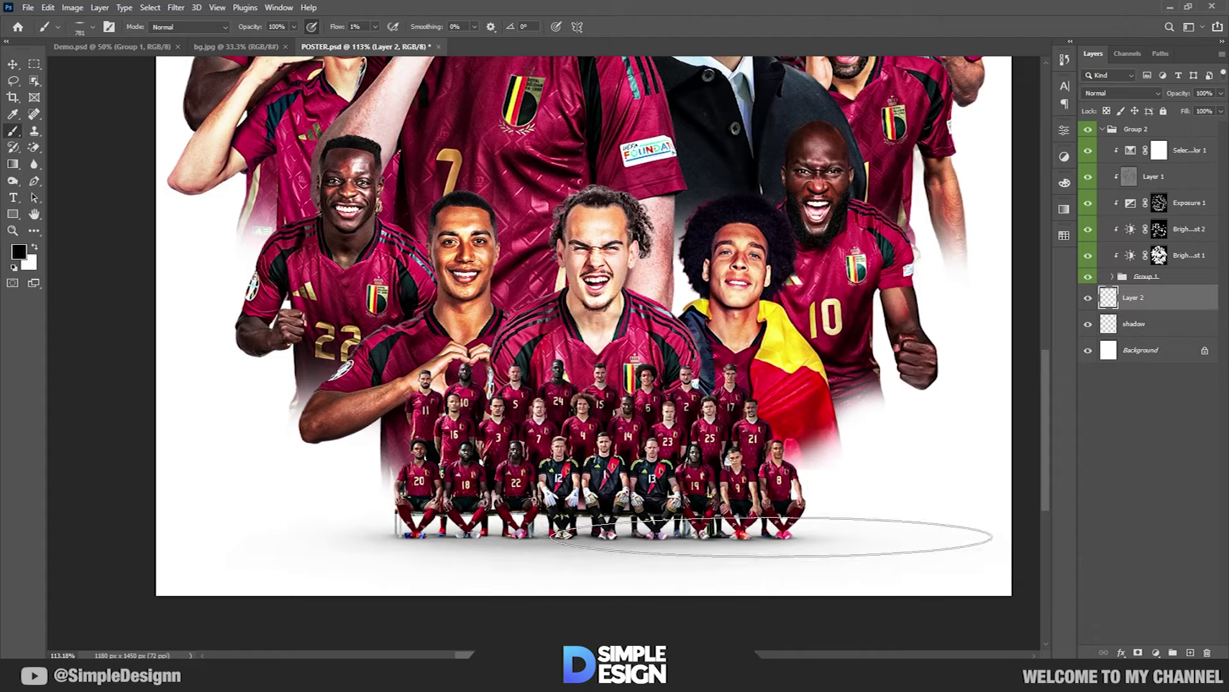
{"action": "scroll", "coordinate": [643, 545], "scroll_direction": "down", "scroll_amount": 1}
{"action": "scroll", "coordinate": [973, 412], "scroll_direction": "down", "scroll_amount": 1}
{"action": "scroll", "coordinate": [741, 360], "scroll_direction": "up", "scroll_amount": 1}
{"action": "scroll", "coordinate": [741, 361], "scroll_direction": "down", "scroll_amount": 1}
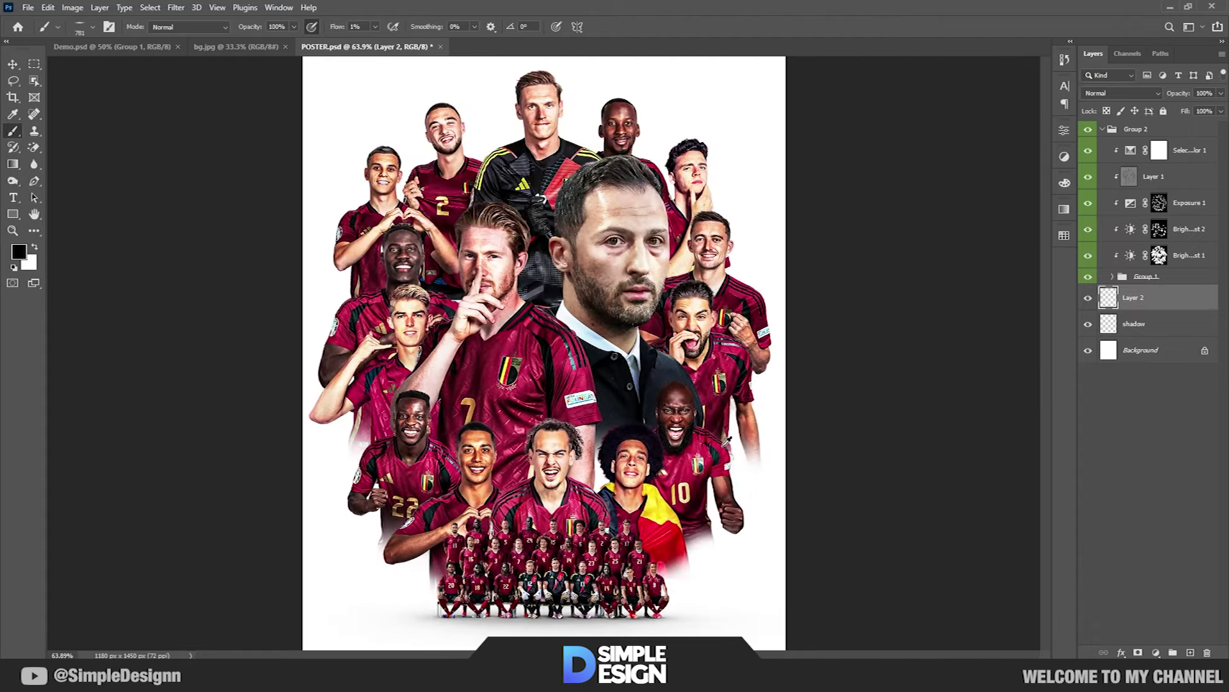
- Move the shadow layer and Layer 2 above Group 1
{"action": "key", "text": "v"}
{"action": "left_click", "coordinate": [1145, 329], "text": "shift"}
{"action": "left_click_drag", "start_coordinate": [1146, 329], "coordinate": [1169, 289]}
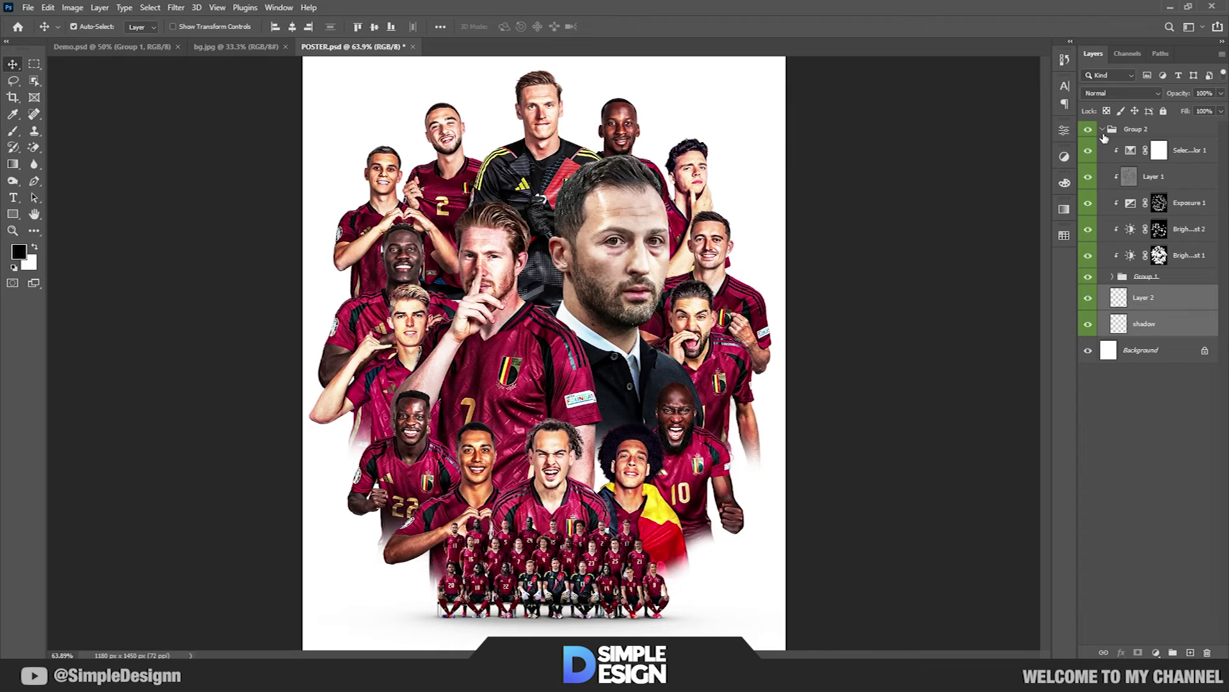
- Expand Group 1, select the number 7 player layer, and add Layer 3 above it
{"action": "left_click", "coordinate": [1113, 276]}
{"action": "scroll", "coordinate": [487, 448], "scroll_direction": "up", "scroll_amount": 3}
{"action": "scroll", "coordinate": [571, 396], "scroll_direction": "down", "scroll_amount": 1}
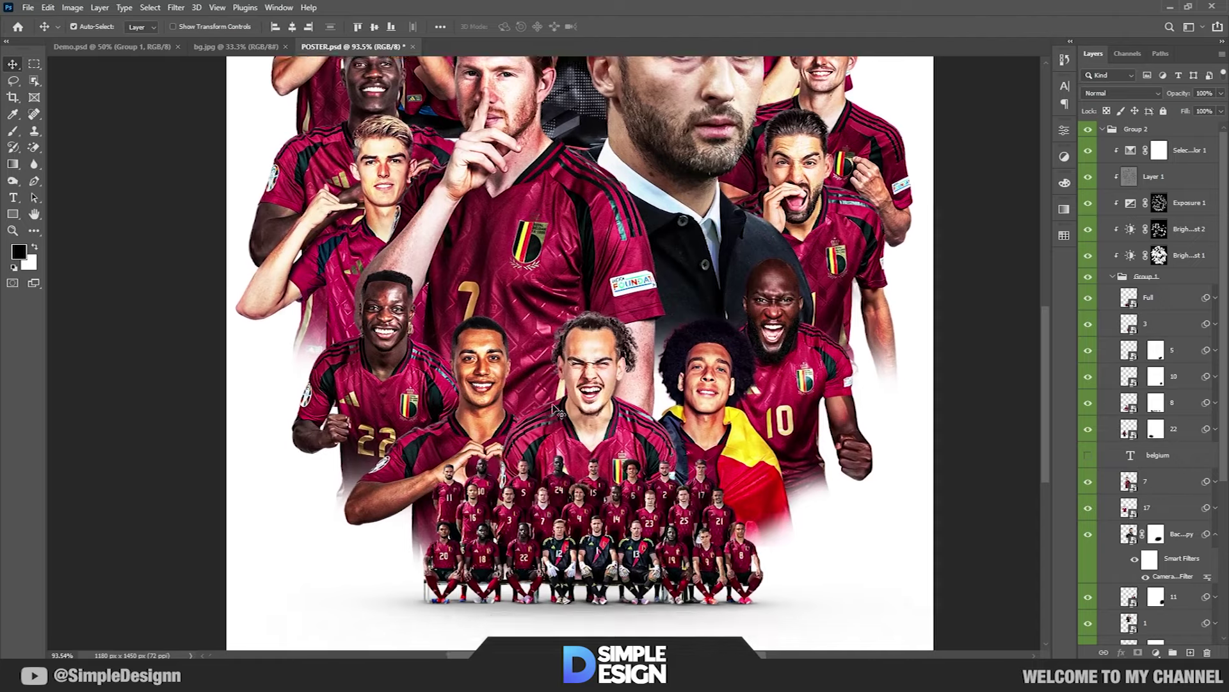
{"action": "left_click", "coordinate": [527, 408]}
{"action": "left_click", "coordinate": [1190, 652]}
- Sample the jersey's dark red and paint over the yellow 7 with a soft brush at 31% flow
{"action": "key", "text": "b"}
{"action": "right_click", "coordinate": [520, 420]}
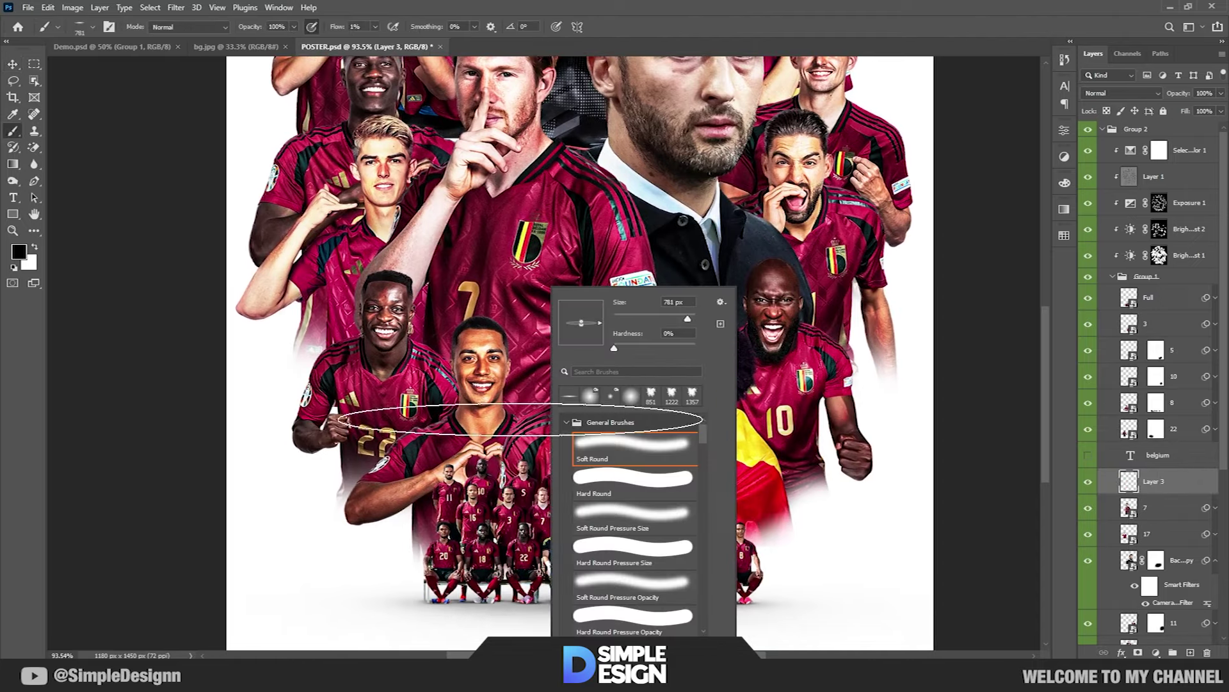
{"action": "double_click", "coordinate": [614, 448]}
{"action": "left_click", "coordinate": [522, 377], "text": "alt"}
{"action": "left_click", "coordinate": [19, 251]}
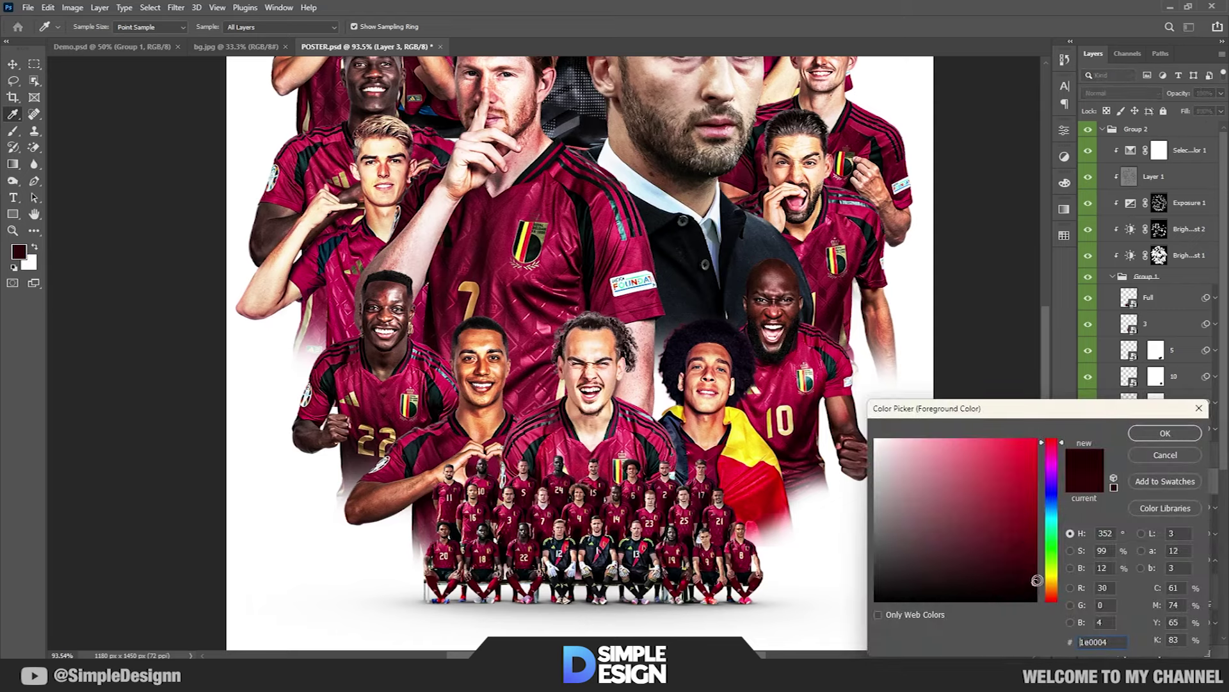
{"action": "left_click", "coordinate": [1153, 436]}
{"action": "type", "text": "31"}
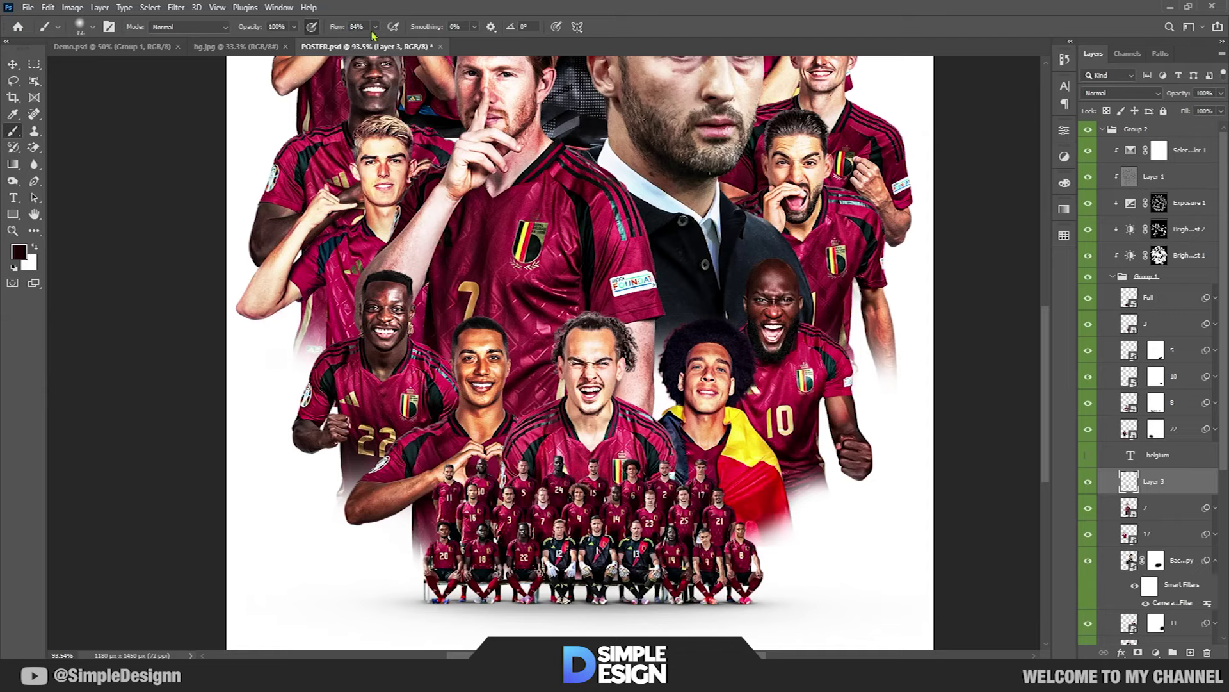
{"action": "left_click_drag", "start_coordinate": [385, 369], "coordinate": [323, 415]}
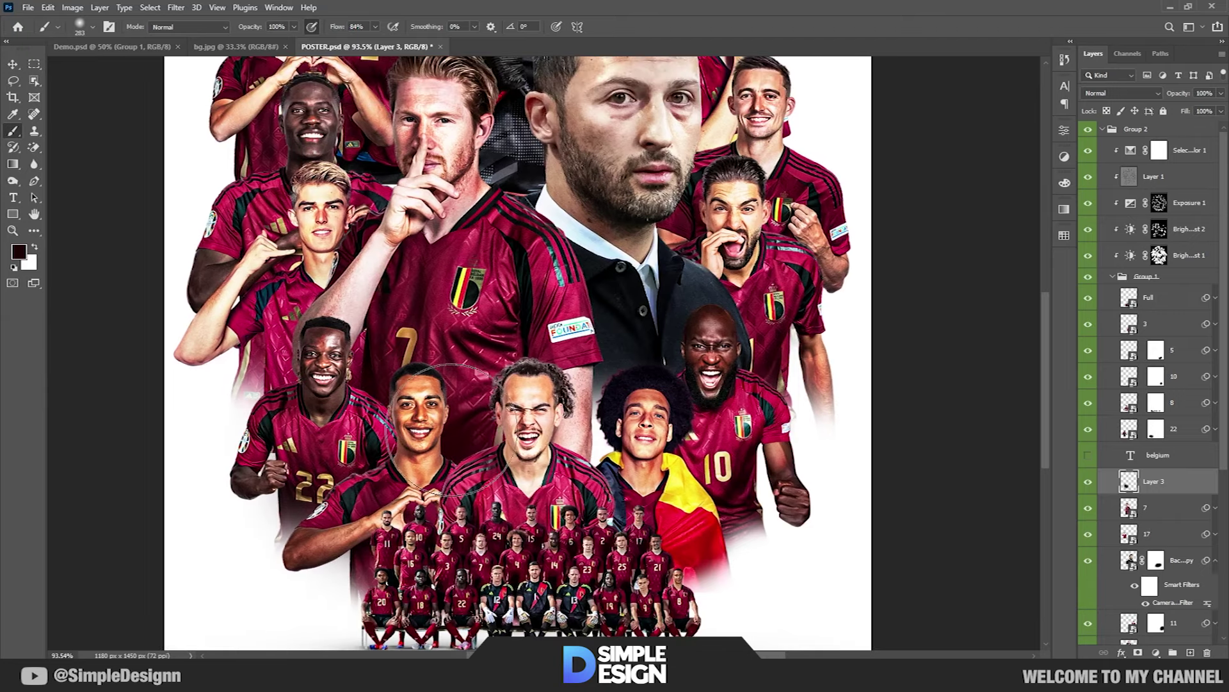
{"action": "left_click_drag", "start_coordinate": [359, 320], "coordinate": [423, 372]}
- Select the number 8 player layer and add a new Layer 4 above it
{"action": "left_click_drag", "start_coordinate": [410, 467], "coordinate": [372, 435]}
{"action": "key", "text": "v"}
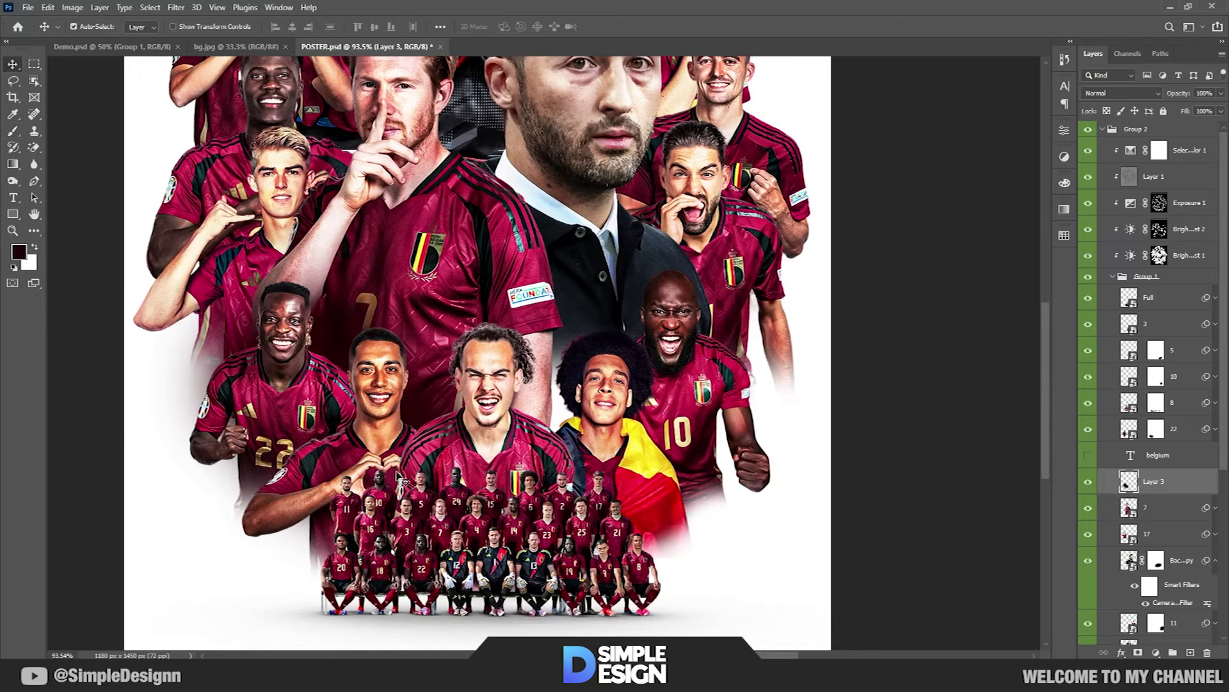
{"action": "left_click", "coordinate": [401, 480]}
{"action": "left_click", "coordinate": [1191, 653]}
{"action": "scroll", "coordinate": [436, 518], "scroll_direction": "up", "scroll_amount": 2}
{"action": "scroll", "coordinate": [435, 519], "scroll_direction": "up", "scroll_amount": 1}
{"action": "key", "text": "b"}
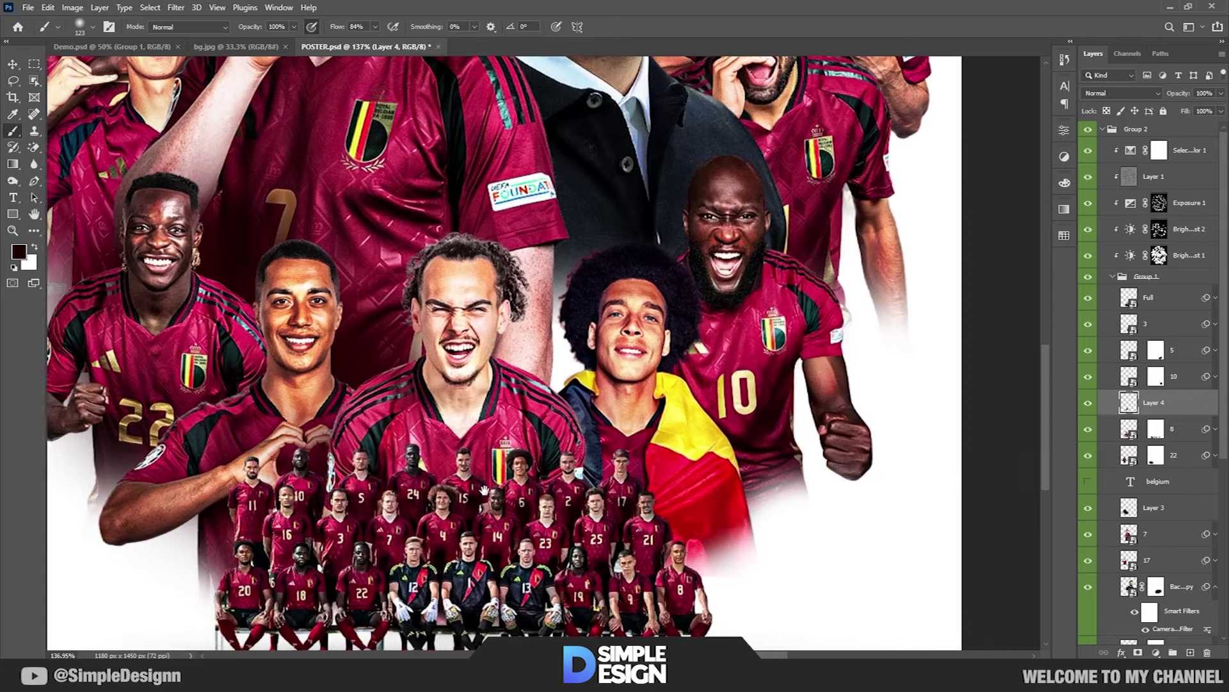
- Add empty shading layers above the number 5 and number 10 player layers, ready for brush painting
{"action": "scroll", "coordinate": [503, 499], "scroll_direction": "right", "scroll_amount": 2}
{"action": "key", "text": "v"}
{"action": "left_click", "coordinate": [641, 359]}
{"action": "left_click", "coordinate": [1191, 653]}
{"action": "key", "text": "b"}
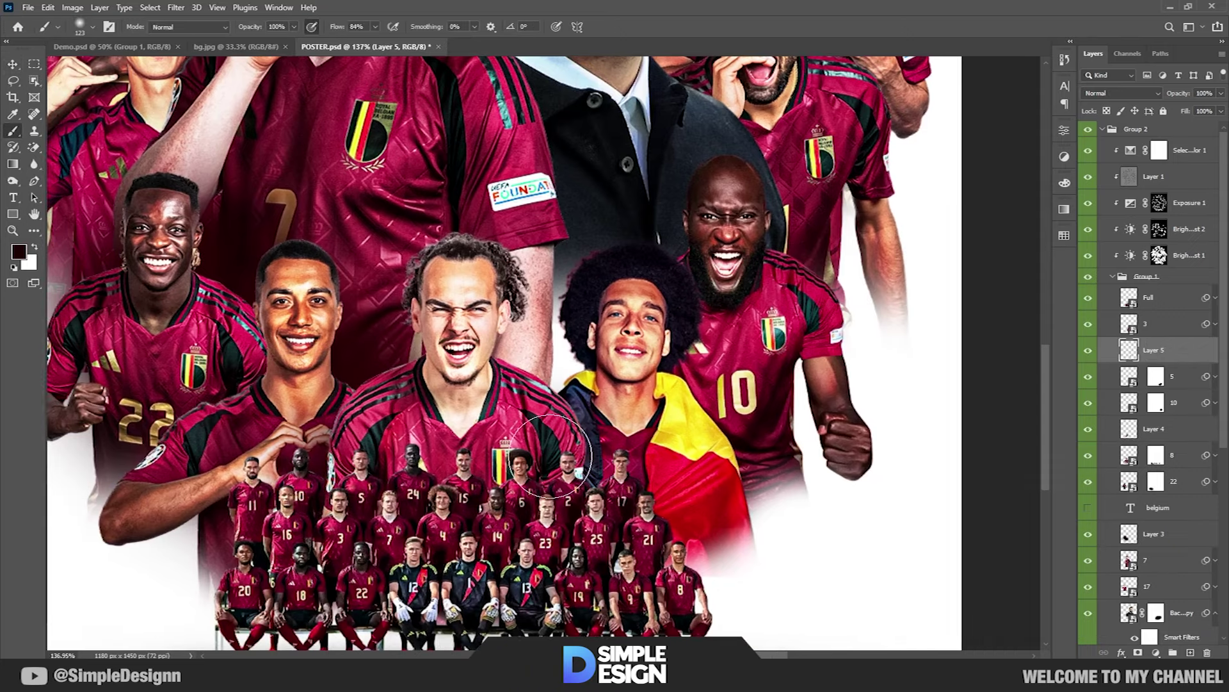
{"action": "scroll", "coordinate": [561, 468], "scroll_direction": "up", "scroll_amount": 2}
{"action": "key", "text": "v"}
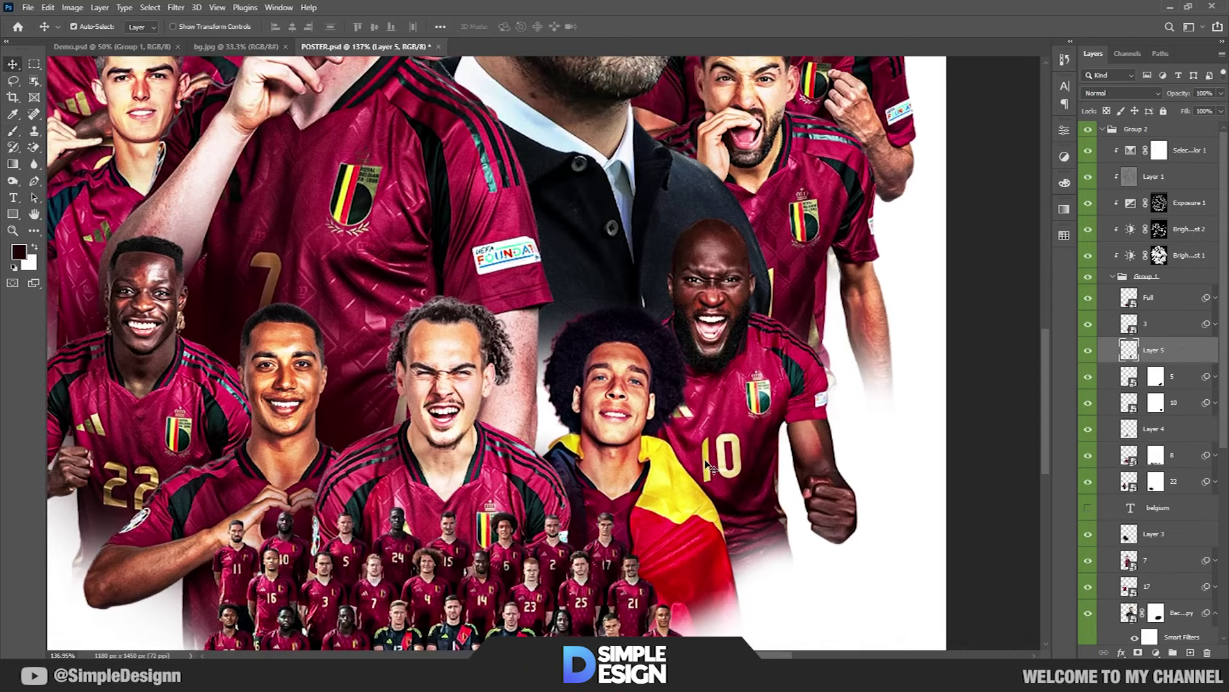
{"action": "left_click", "coordinate": [705, 471]}
{"action": "left_click", "coordinate": [1191, 653]}
{"action": "key", "text": "b"}
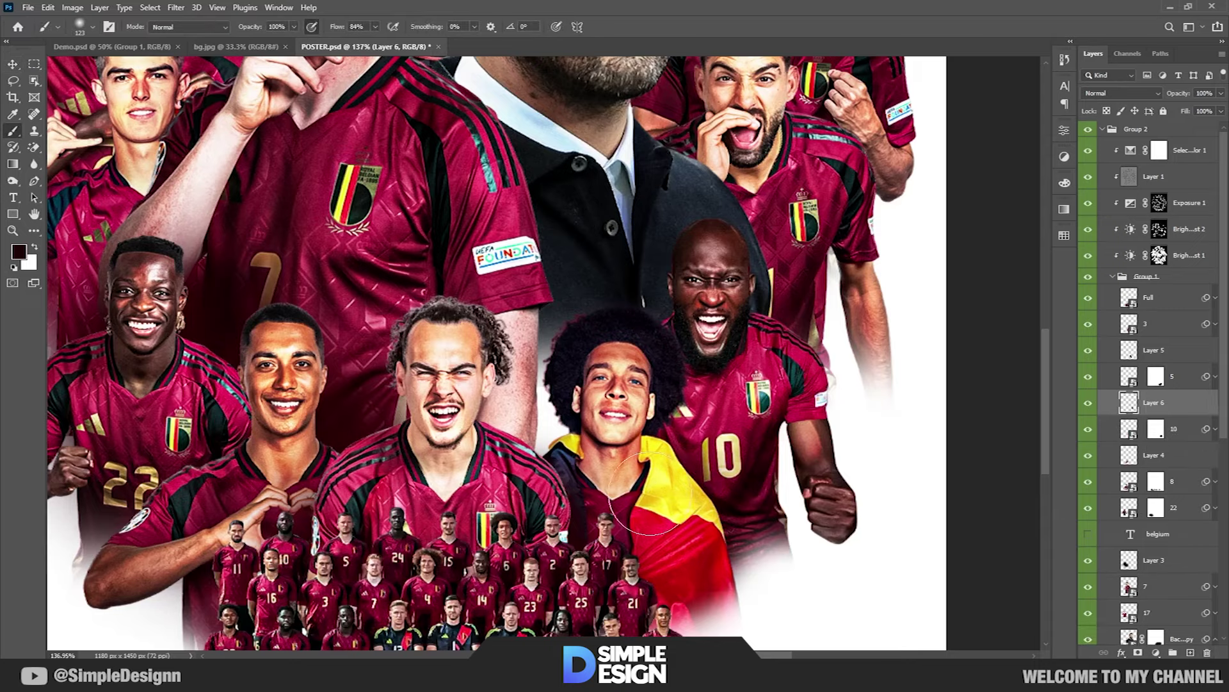
- Add a shading layer above player 11, then select the number 24 player layer for painting
{"action": "scroll", "coordinate": [602, 464], "scroll_direction": "up", "scroll_amount": 3}
{"action": "key", "text": "v"}
{"action": "scroll", "coordinate": [625, 485], "scroll_direction": "up", "scroll_amount": 1}
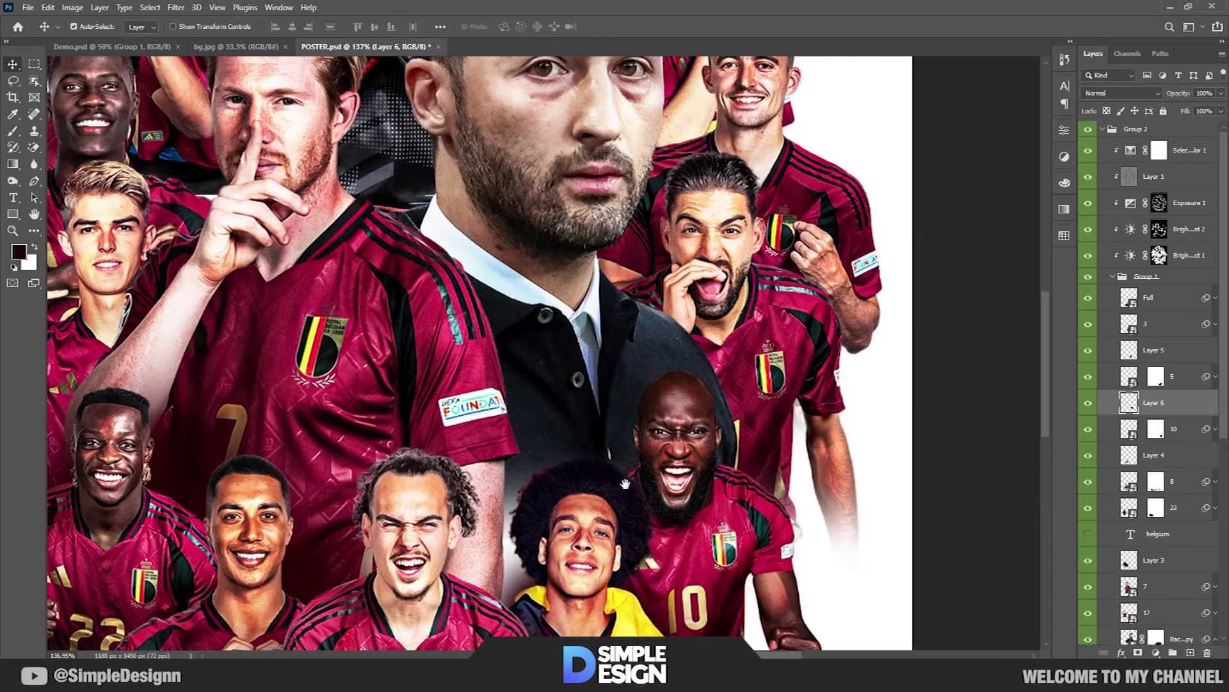
{"action": "left_click", "coordinate": [742, 463]}
{"action": "left_click", "coordinate": [1189, 653]}
{"action": "key", "text": "b"}
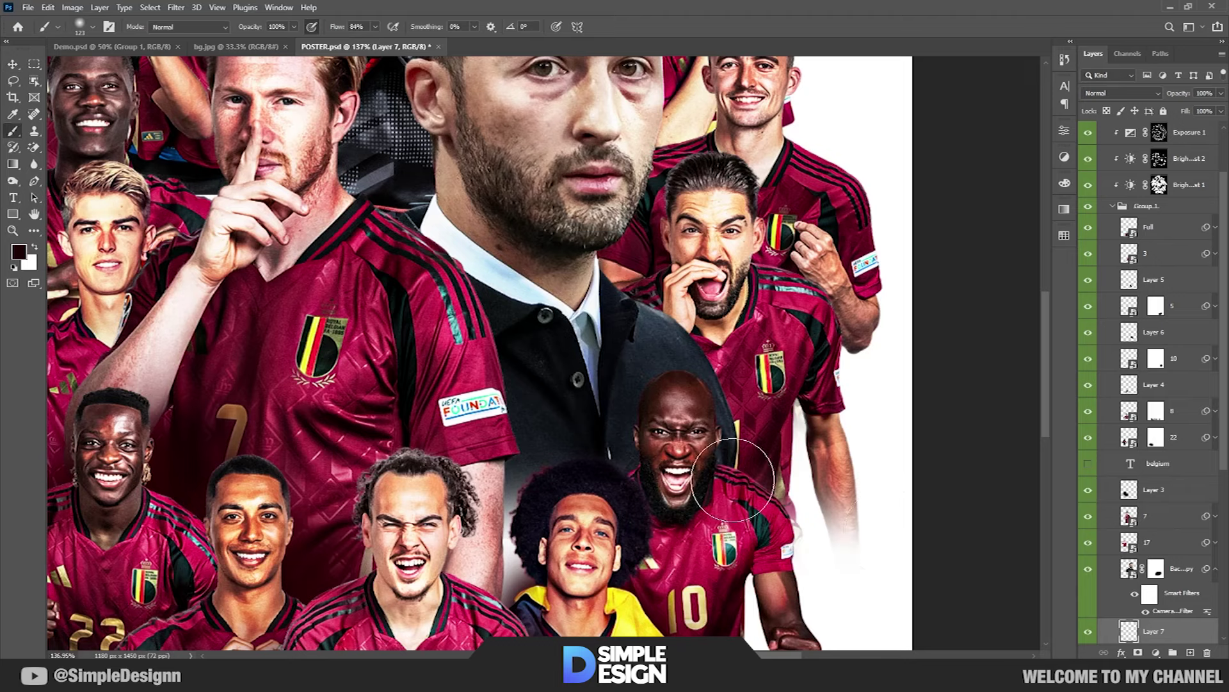
{"action": "scroll", "coordinate": [681, 387], "scroll_direction": "up", "scroll_amount": 3}
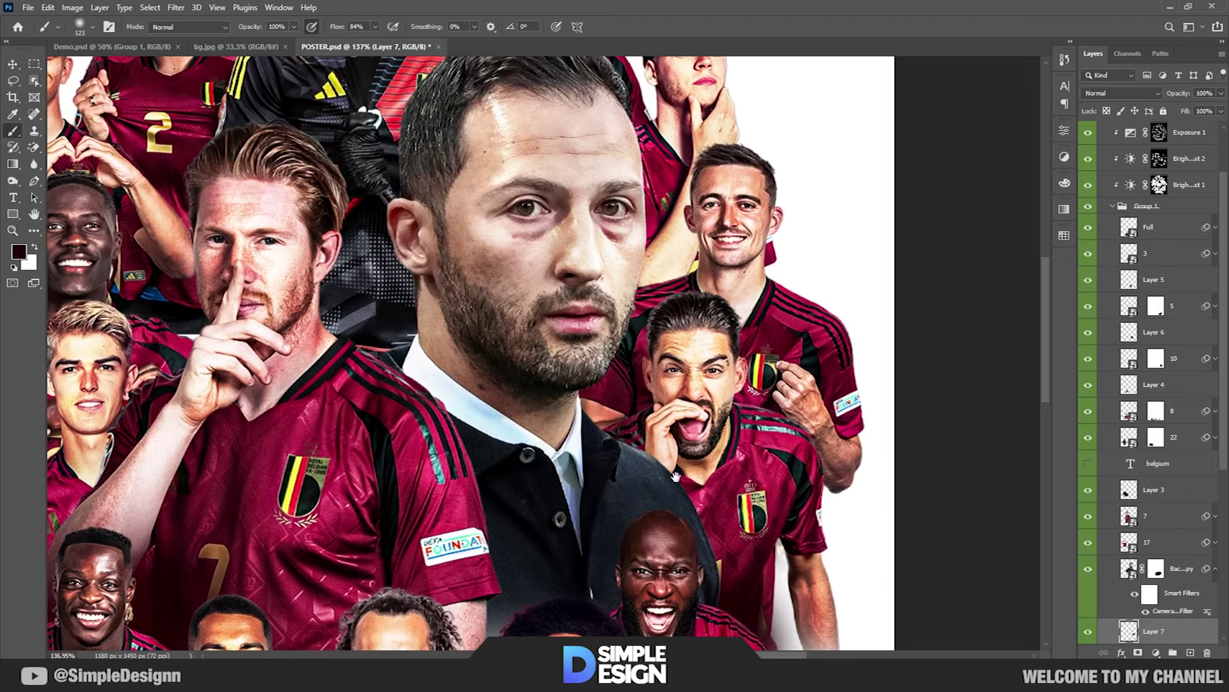
{"action": "key", "text": "v"}
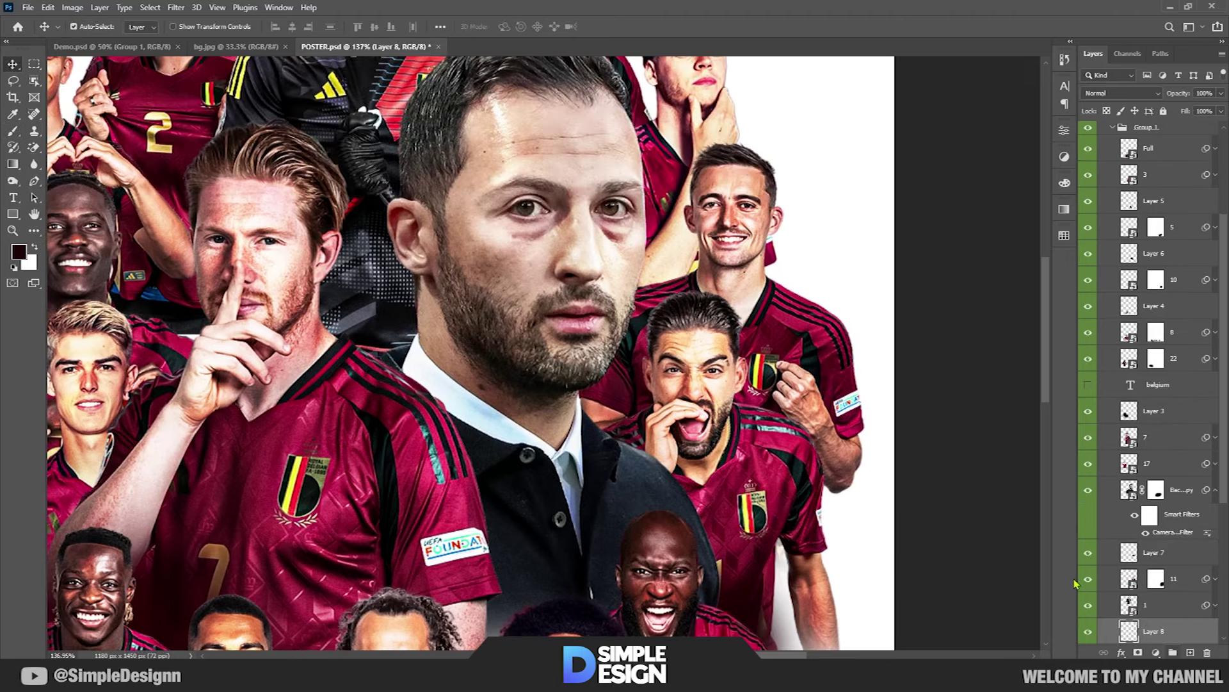
{"action": "mouse_move", "coordinate": [186, 430]}
{"action": "left_mouse_down"}
{"action": "mouse_move", "coordinate": [407, 444]}
{"action": "mouse_move", "coordinate": [573, 402]}
{"action": "left_mouse_up"}
{"action": "left_click", "coordinate": [466, 322]}
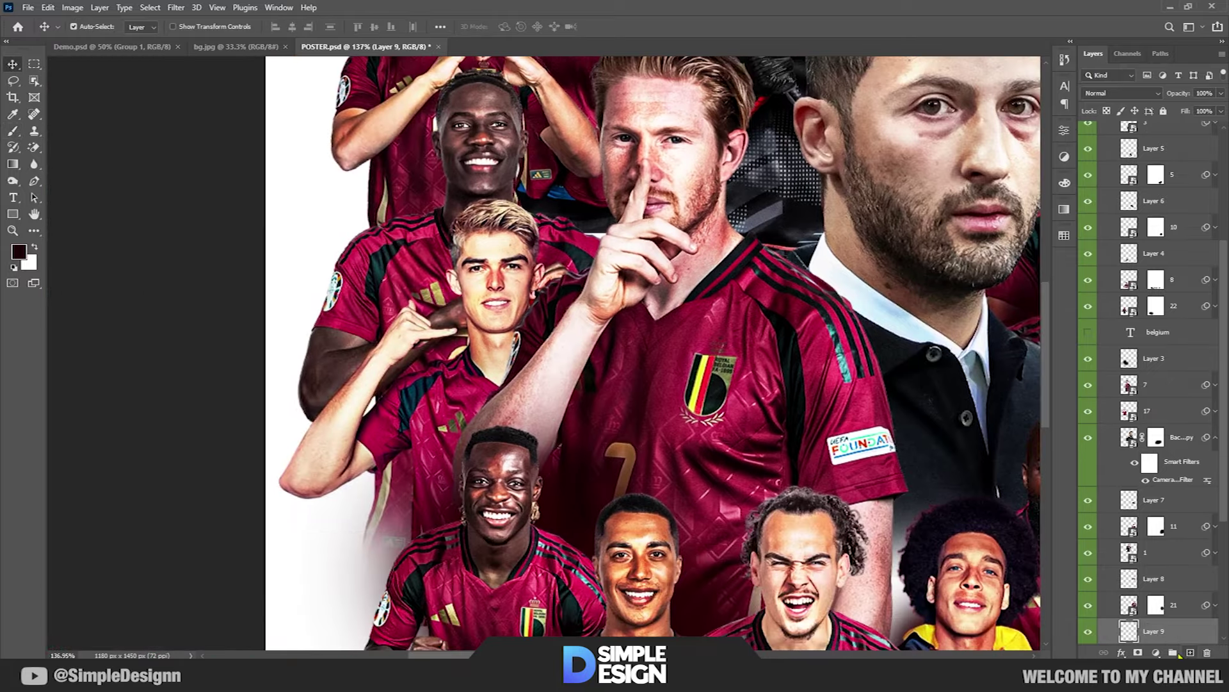
{"action": "key", "text": "b"}
- Add a shading layer above the smart-filtered player layer and fit the whole poster on screen
{"action": "scroll", "coordinate": [623, 348], "scroll_direction": "down", "scroll_amount": 2}
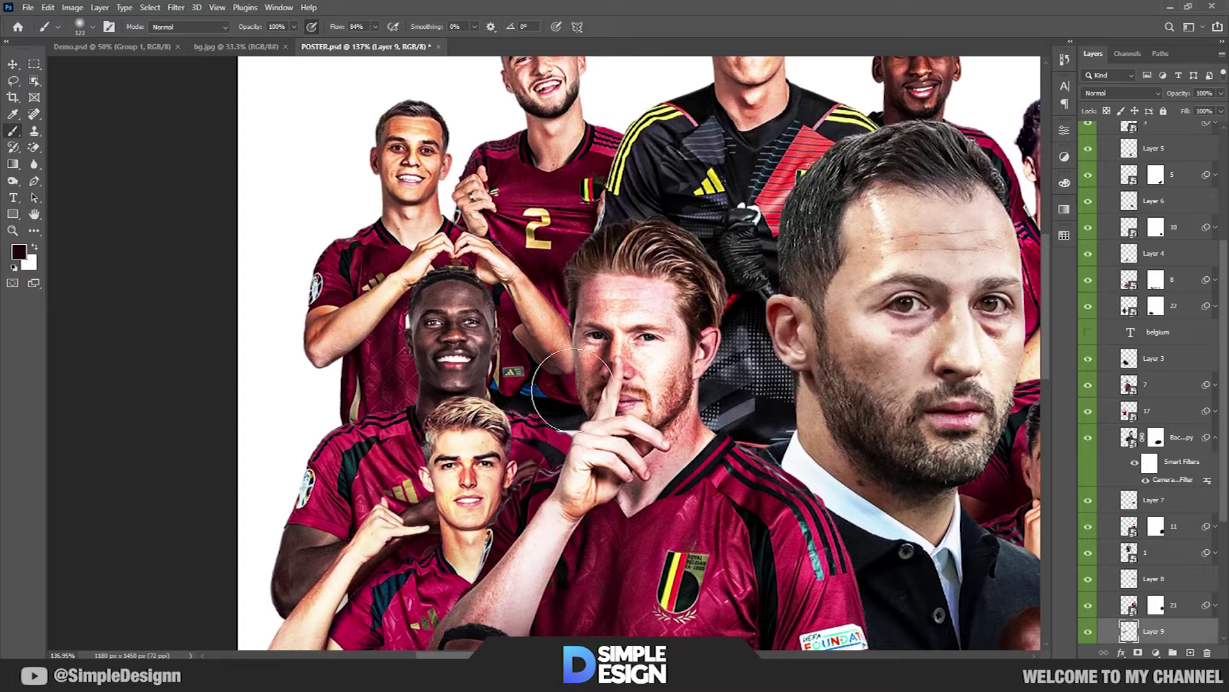
{"action": "key", "text": "v"}
{"action": "scroll", "coordinate": [790, 379], "scroll_direction": "down", "scroll_amount": 3}
{"action": "scroll", "coordinate": [791, 380], "scroll_direction": "down", "scroll_amount": 1}
{"action": "scroll", "coordinate": [791, 380], "scroll_direction": "down", "scroll_amount": 3}
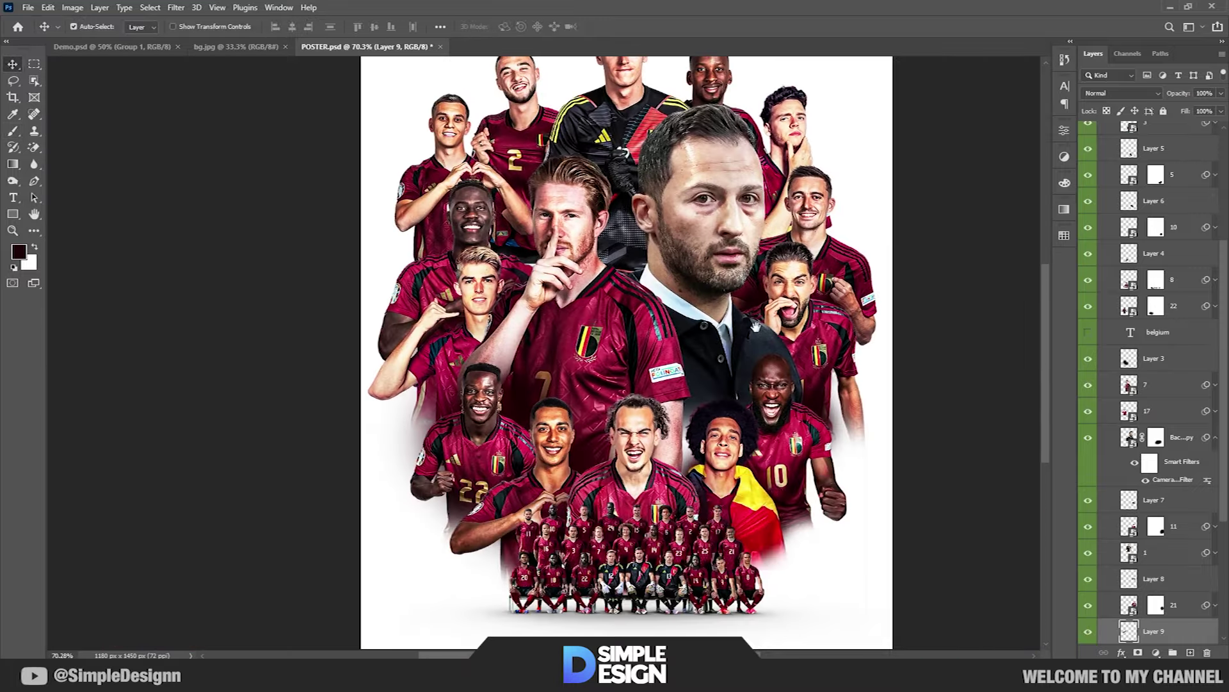
{"action": "scroll", "coordinate": [725, 459], "scroll_direction": "up", "scroll_amount": 3}
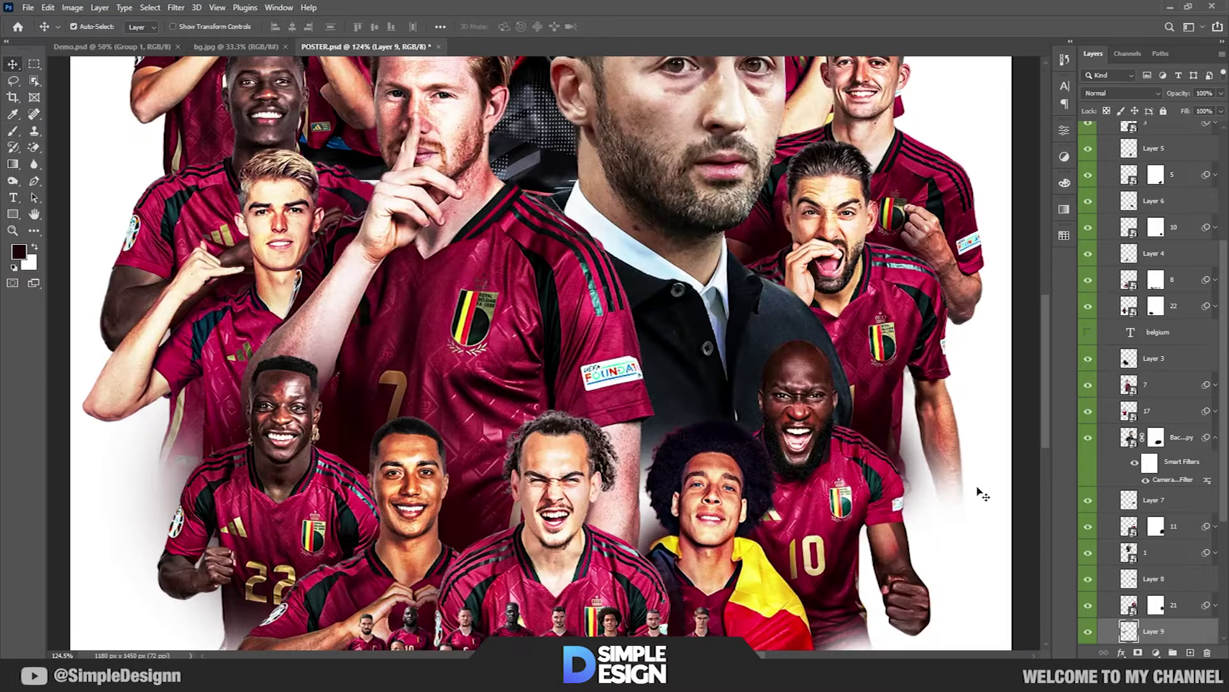
{"action": "left_click", "coordinate": [1159, 439]}
{"action": "left_click", "coordinate": [1190, 652]}
{"action": "key", "text": "b"}
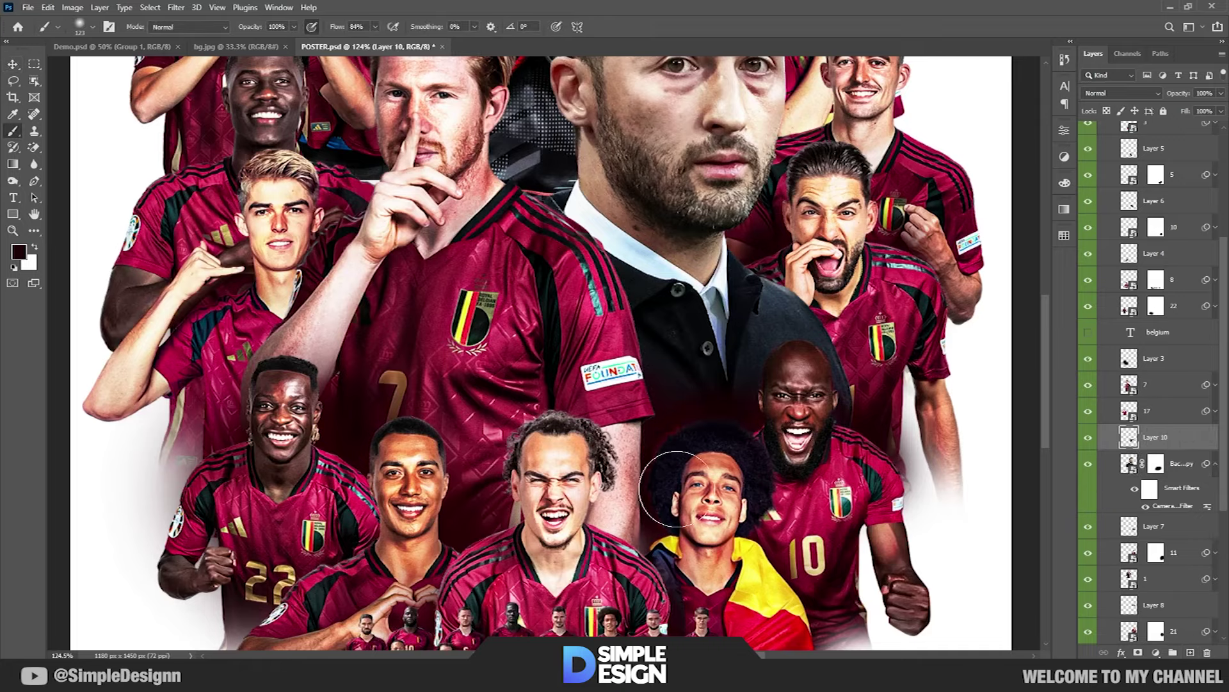
{"action": "key", "text": "ctrl+0"}
{"action": "scroll", "coordinate": [1136, 181], "scroll_direction": "up", "scroll_amount": 2}
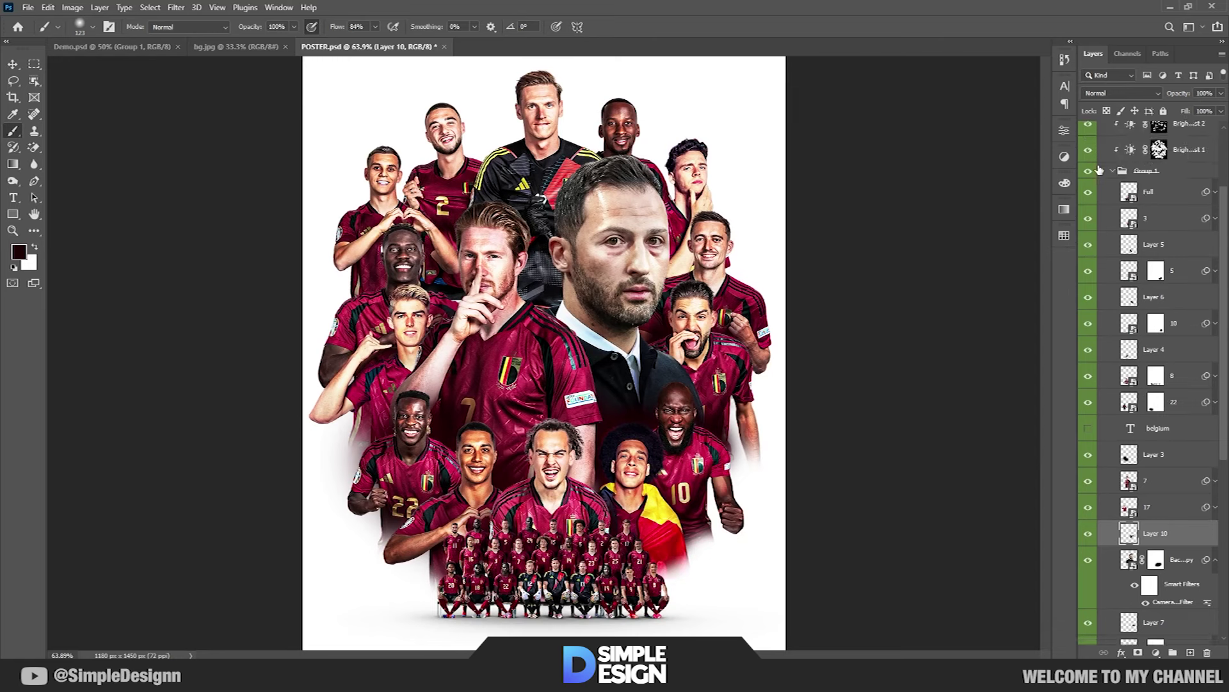
{"action": "scroll", "coordinate": [1135, 181], "scroll_direction": "up", "scroll_amount": 2}
{"action": "scroll", "coordinate": [1127, 160], "scroll_direction": "up", "scroll_amount": 1}
- Add a new empty Layer 11 directly above the Background, below Group 2
{"action": "left_click", "coordinate": [1104, 132]}
{"action": "key", "text": "v"}
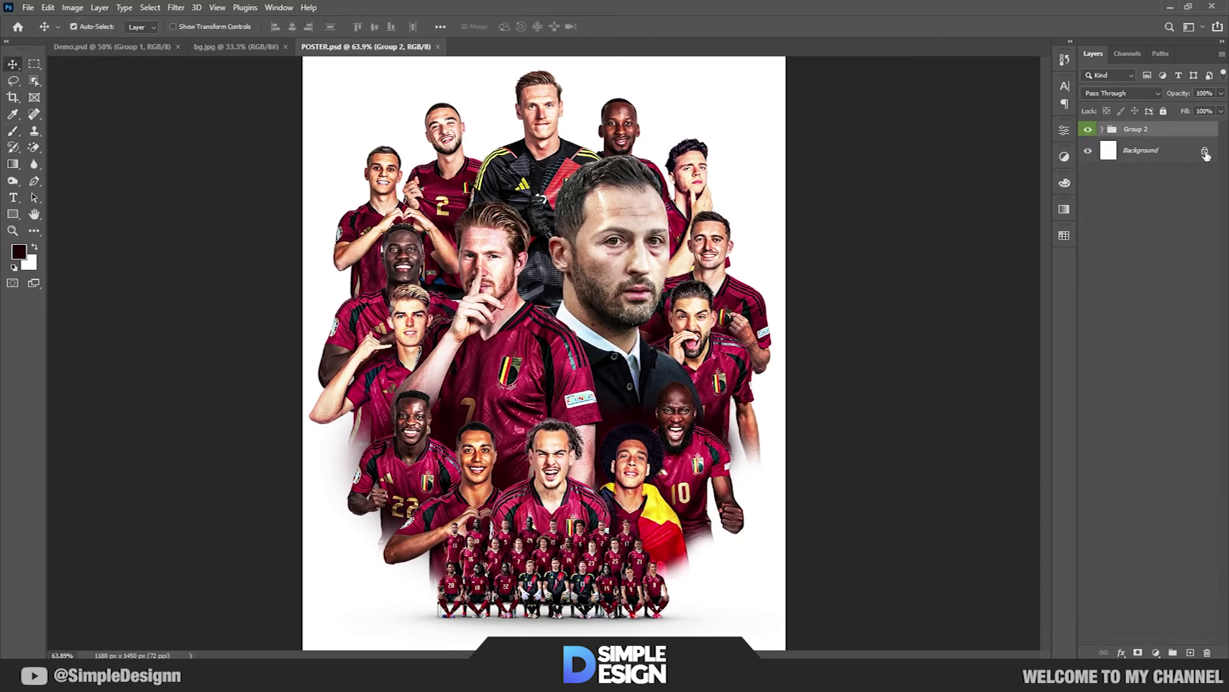
{"action": "left_click", "coordinate": [1153, 152]}
{"action": "left_click", "coordinate": [1189, 653]}
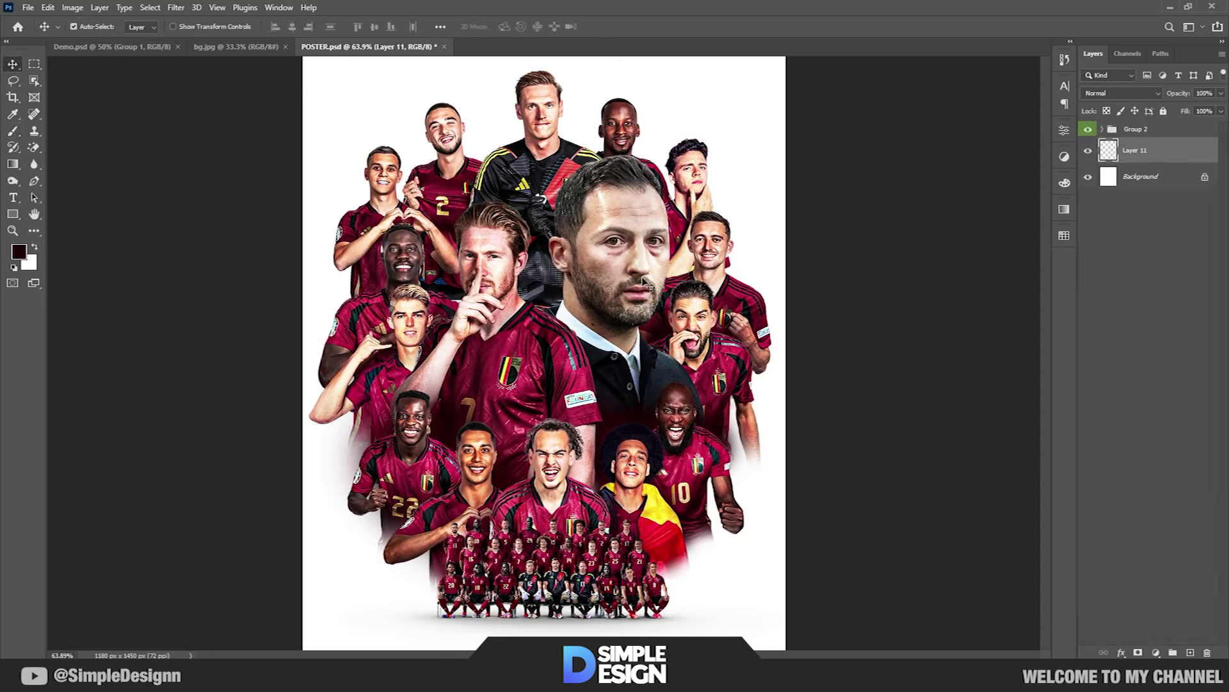
{"action": "key", "text": "b"}
- Choose the map-shaped brush tip at 100% flow with pink as the paint colour
{"action": "right_click", "coordinate": [551, 279]}
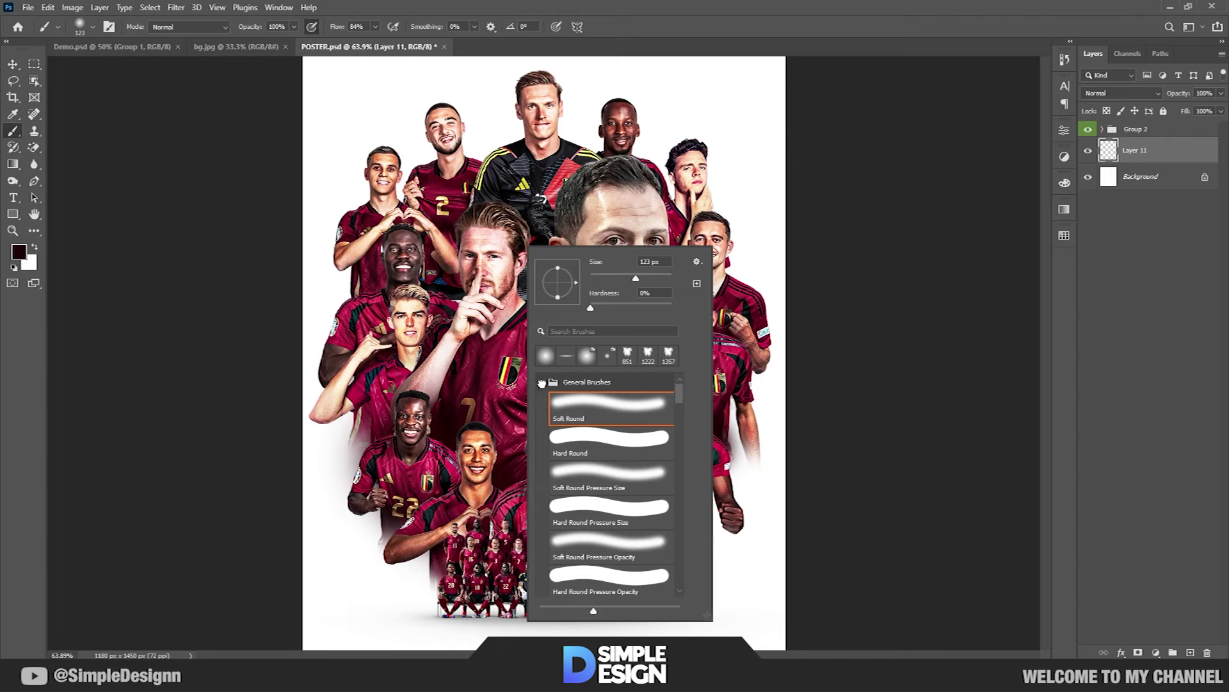
{"action": "left_click", "coordinate": [542, 383]}
{"action": "left_click", "coordinate": [608, 506]}
{"action": "key", "text": "Return"}
{"action": "key", "text": "shift+0"}
{"action": "left_click", "coordinate": [586, 374], "text": "alt"}
- Stamp pink map splashes around the upper and lower players, rotating the brush tip to -22°
{"action": "left_click", "coordinate": [592, 195]}
{"action": "left_click", "coordinate": [512, 224]}
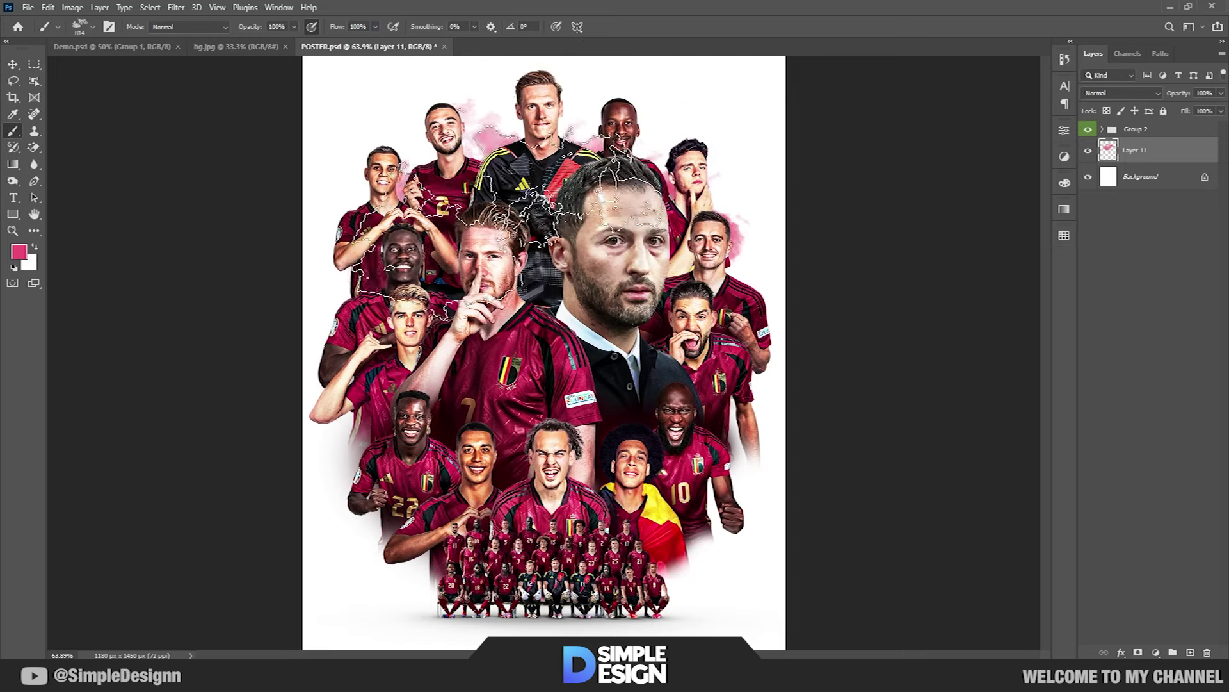
{"action": "left_click", "coordinate": [525, 486]}
{"action": "right_click", "coordinate": [599, 288]}
{"action": "left_click_drag", "start_coordinate": [644, 335], "coordinate": [640, 342]}
{"action": "key", "text": "Return"}
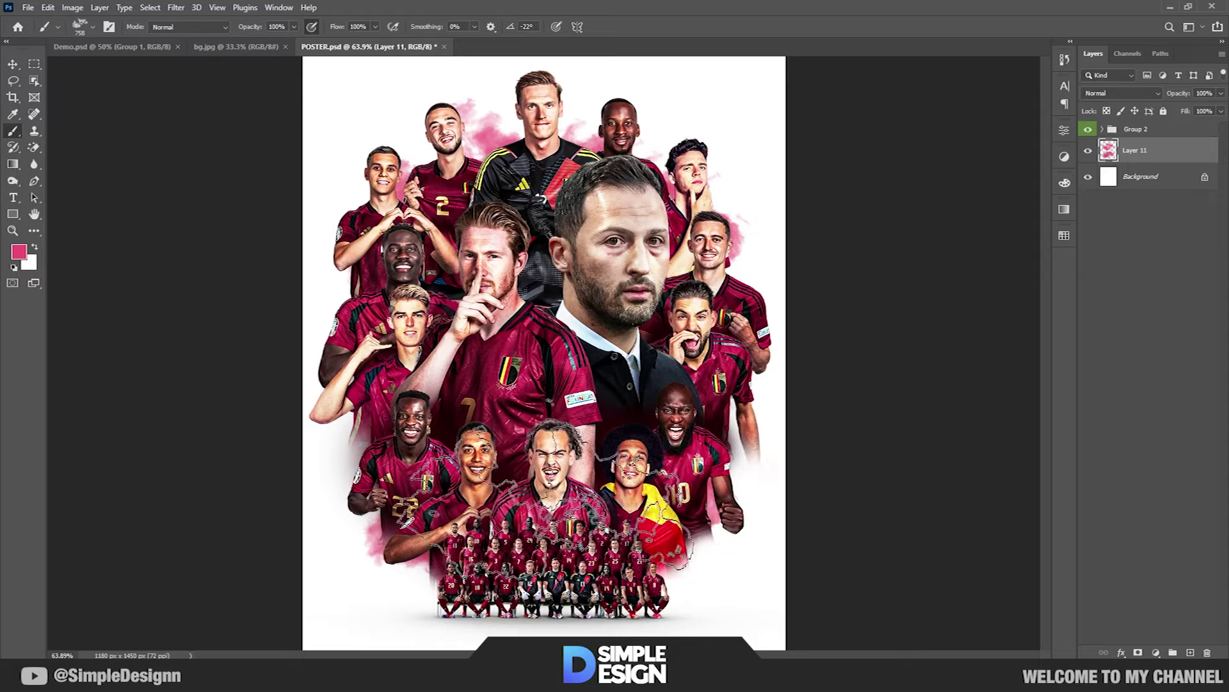
{"action": "left_click", "coordinate": [545, 496]}
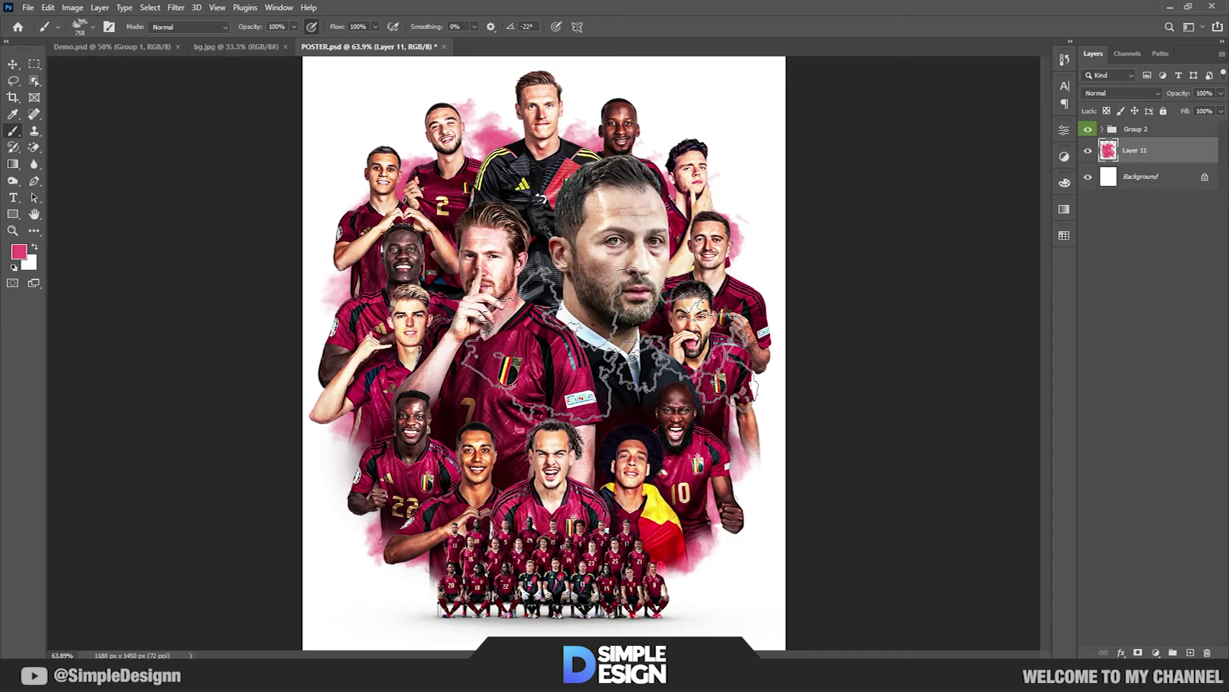
{"action": "scroll", "coordinate": [640, 349], "scroll_direction": "up", "scroll_amount": 1}
{"action": "left_click", "coordinate": [669, 525], "text": "alt"}
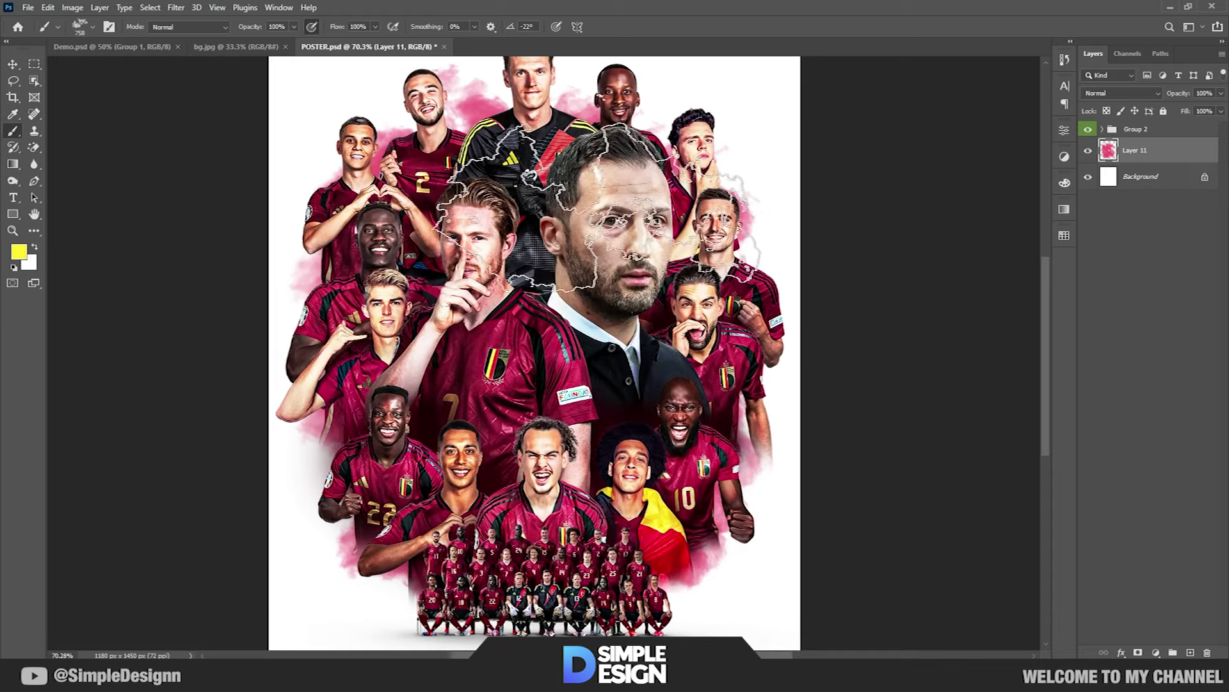
- Switch to a cloud brush tip and paint yellow clouds around the collage edges
{"action": "right_click", "coordinate": [578, 192]}
{"action": "left_click", "coordinate": [477, 268]}
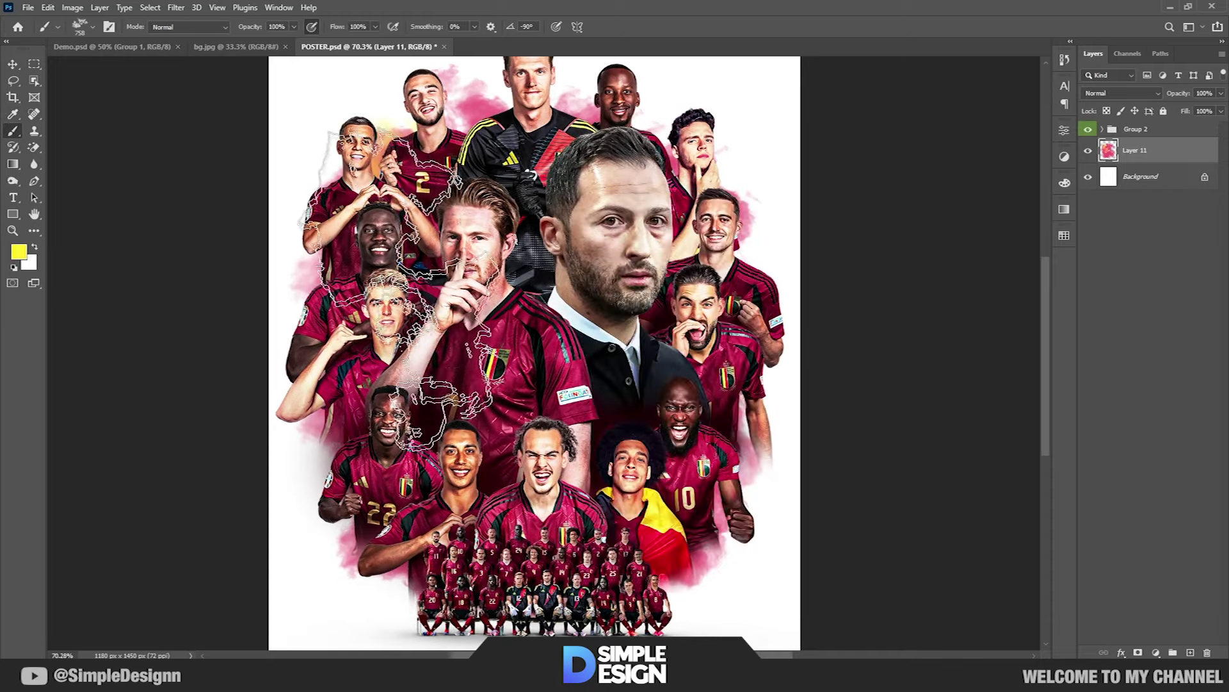
{"action": "mouse_move", "coordinate": [422, 307]}
{"action": "left_mouse_down"}
{"action": "mouse_move", "coordinate": [641, 285]}
{"action": "mouse_move", "coordinate": [592, 391]}
{"action": "left_mouse_up"}
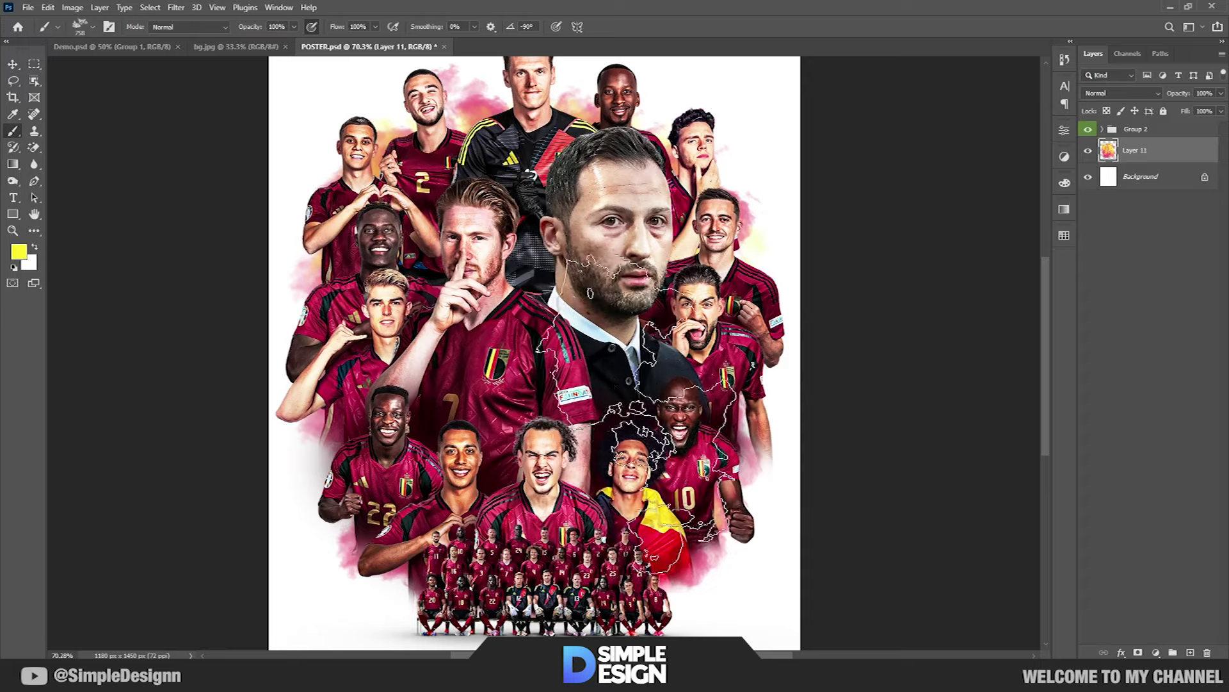
{"action": "left_click_drag", "start_coordinate": [593, 392], "coordinate": [640, 454]}
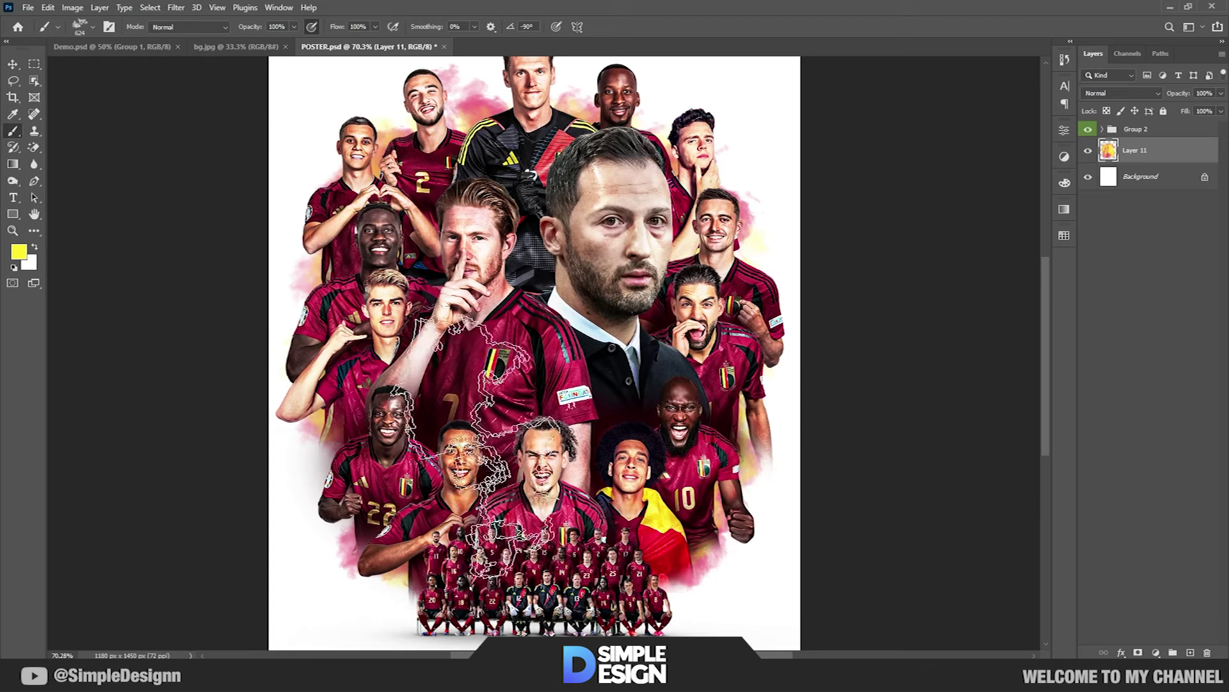
{"action": "scroll", "coordinate": [563, 393], "scroll_direction": "up", "scroll_amount": 3}
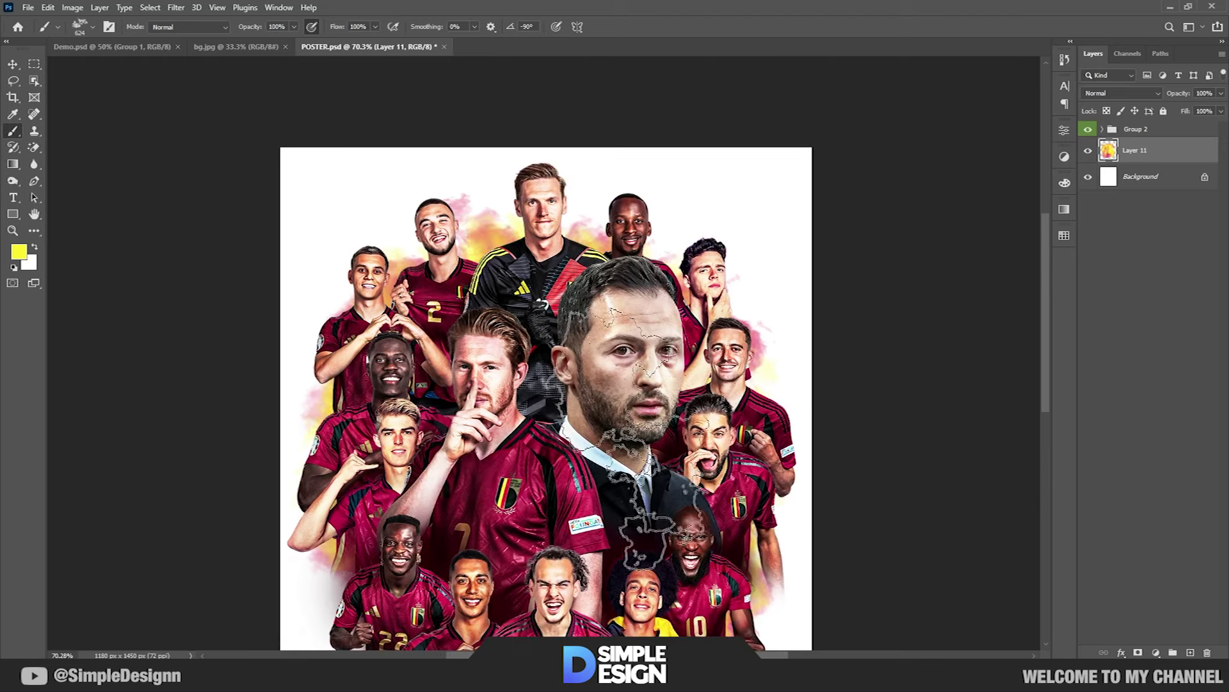
{"action": "scroll", "coordinate": [608, 365], "scroll_direction": "down", "scroll_amount": 3}
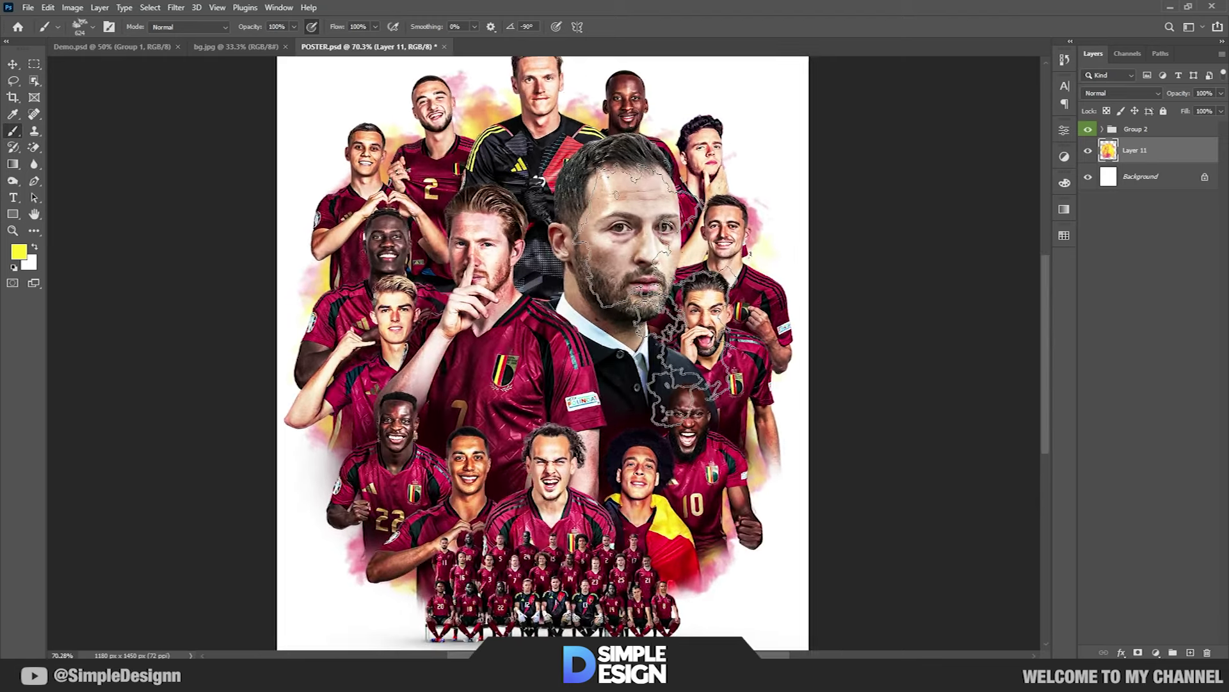
{"action": "scroll", "coordinate": [602, 359], "scroll_direction": "down", "scroll_amount": 1}
- Rotate the brush tip to -133° and sample jersey red, darkening it in the Color Picker
{"action": "right_click", "coordinate": [488, 289]}
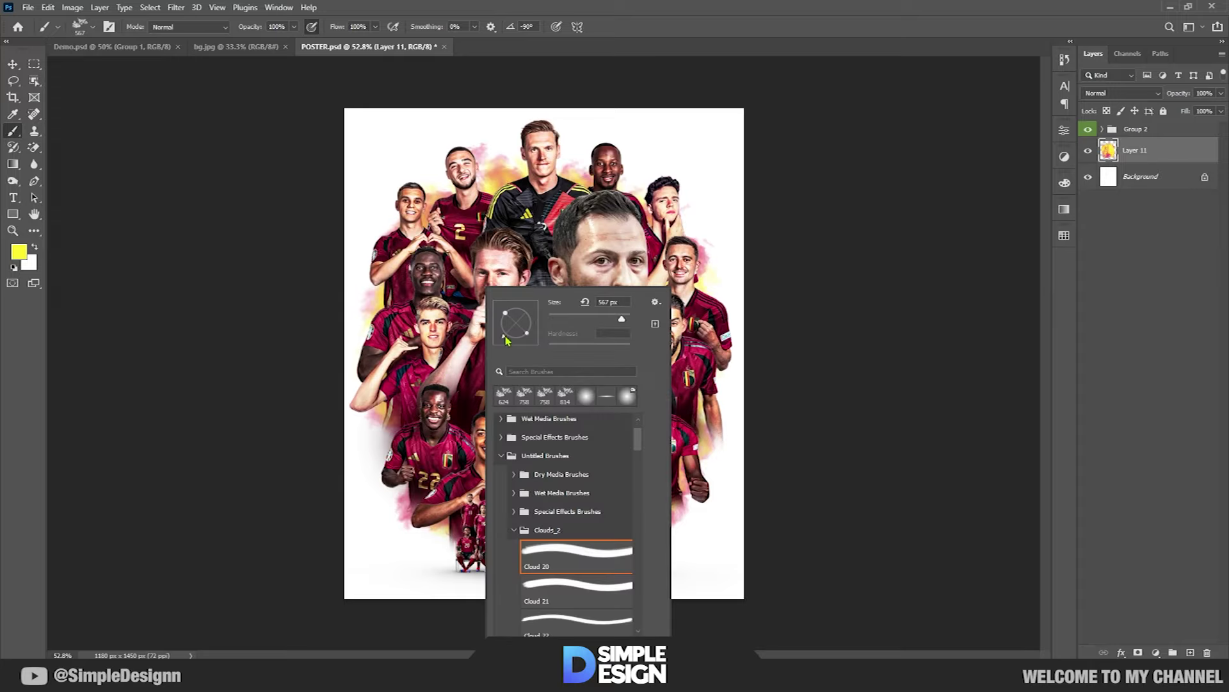
{"action": "left_click_drag", "start_coordinate": [506, 339], "coordinate": [497, 328]}
{"action": "key", "text": "Return"}
{"action": "scroll", "coordinate": [512, 480], "scroll_direction": "up", "scroll_amount": 1}
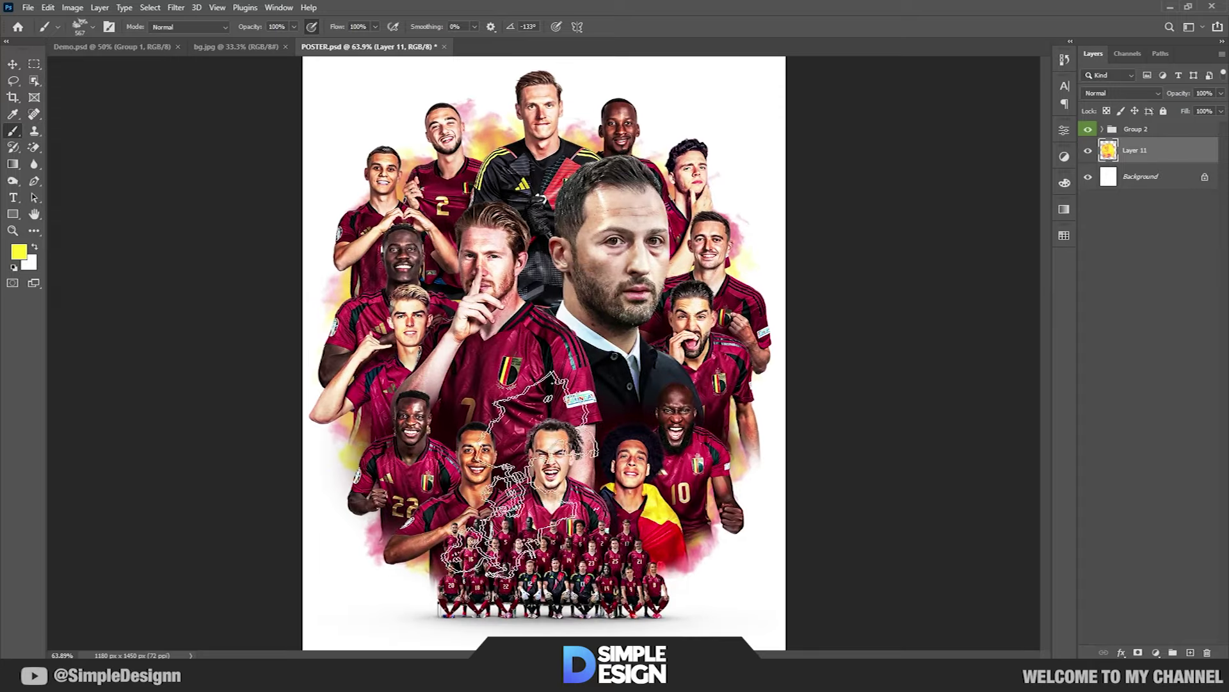
{"action": "scroll", "coordinate": [589, 365], "scroll_direction": "up", "scroll_amount": 1}
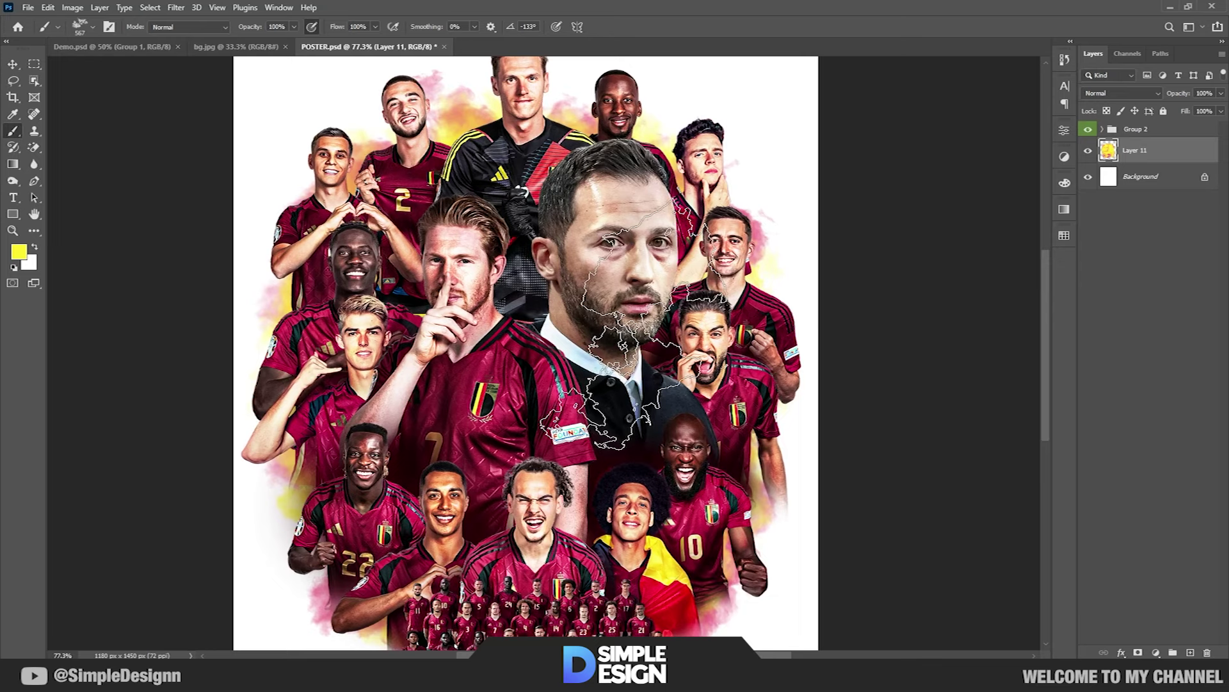
{"action": "key", "text": "i"}
{"action": "left_click", "coordinate": [757, 389]}
{"action": "key", "text": "b"}
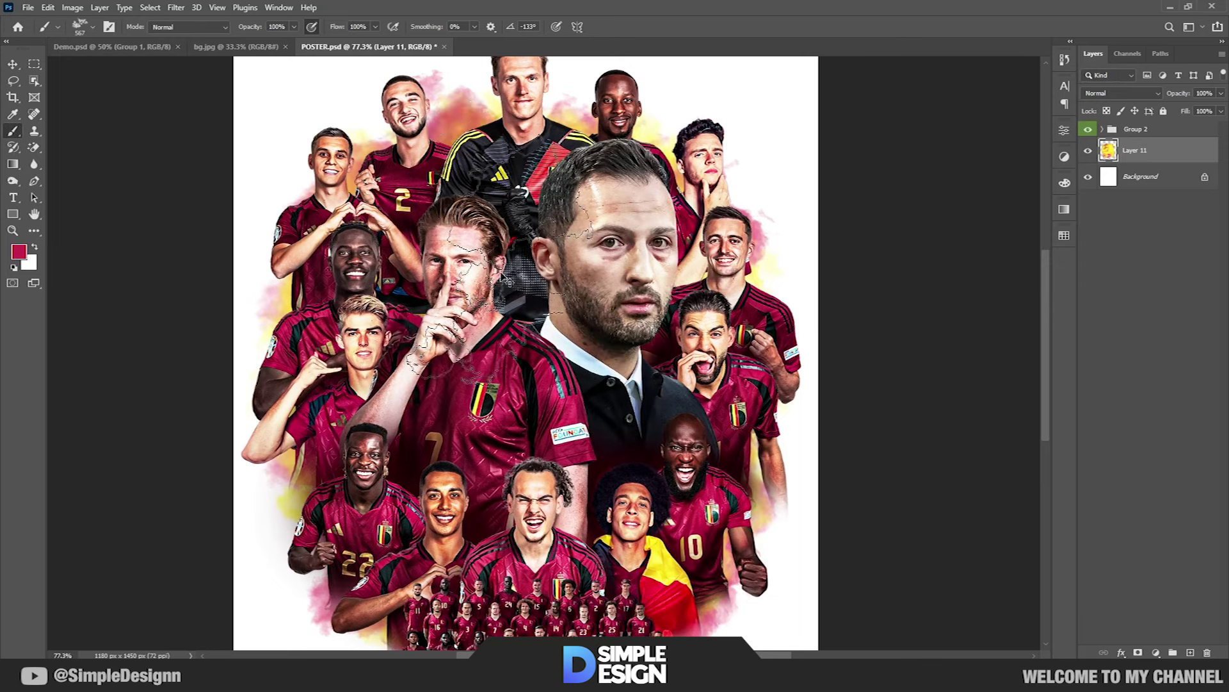
{"action": "left_click", "coordinate": [21, 253]}
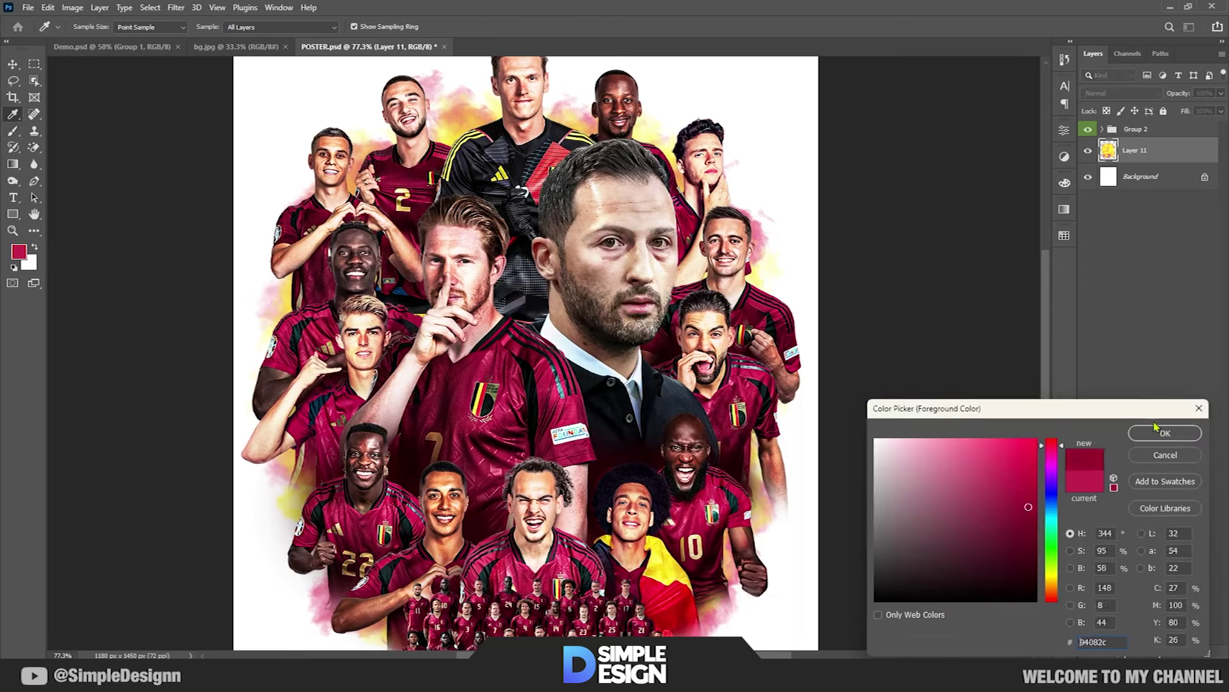
{"action": "left_click", "coordinate": [1141, 439]}
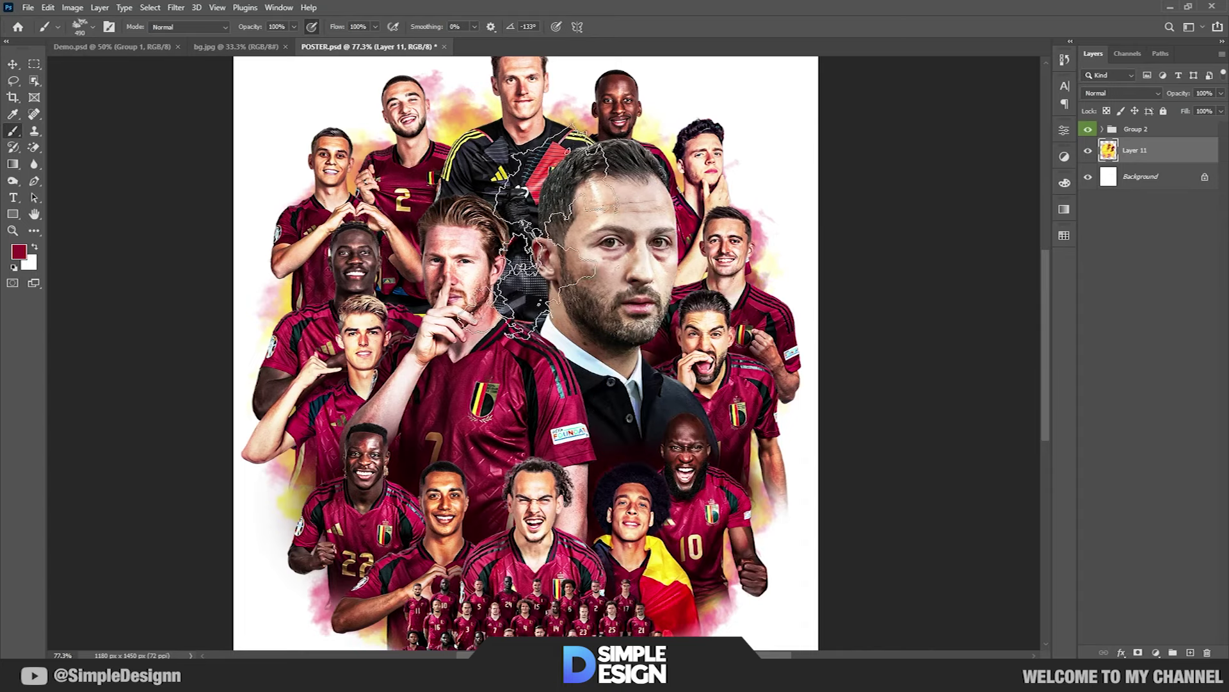
- Rotate the brush tip to -168°, lower brush flow to 29%, and resample the flag's yellow
{"action": "right_click", "coordinate": [578, 289]}
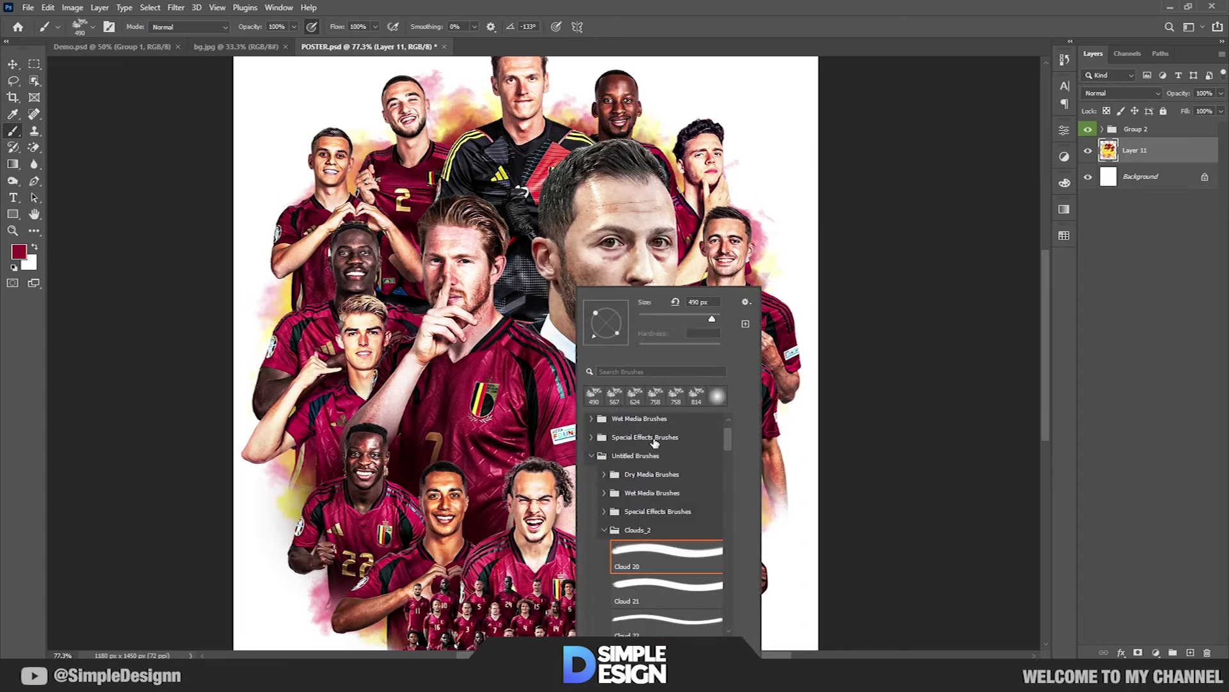
{"action": "left_click_drag", "start_coordinate": [599, 336], "coordinate": [595, 330]}
{"action": "key", "text": "Return"}
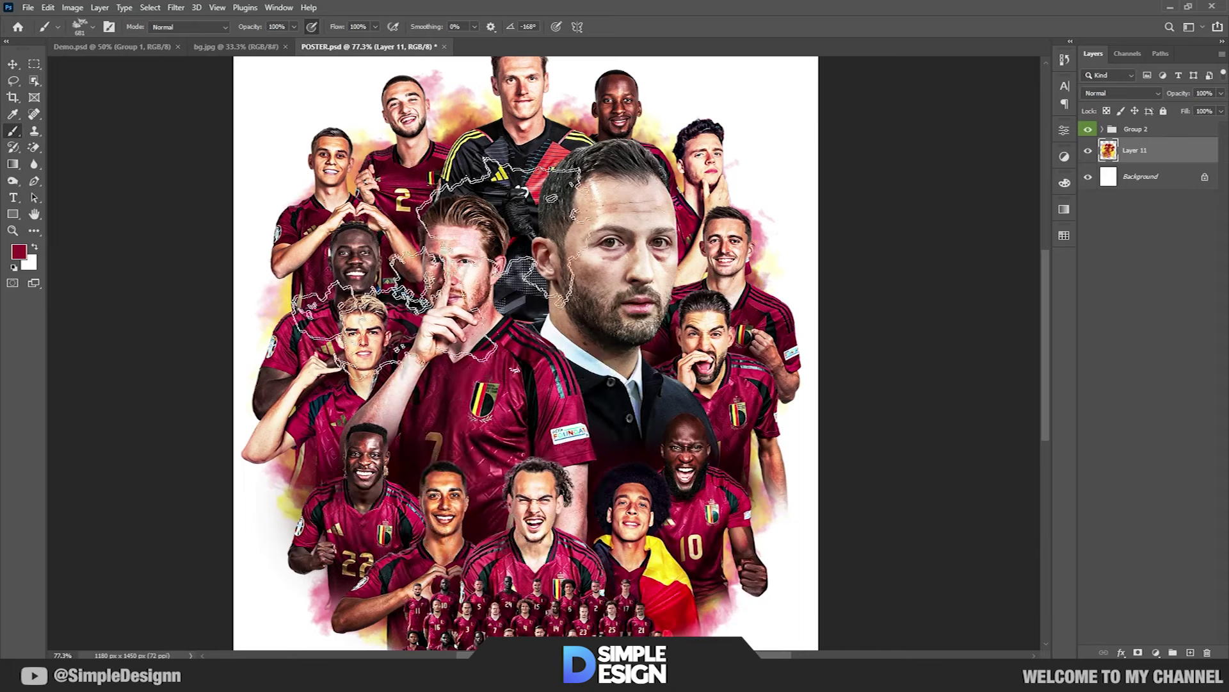
{"action": "scroll", "coordinate": [563, 410], "scroll_direction": "down", "scroll_amount": 3}
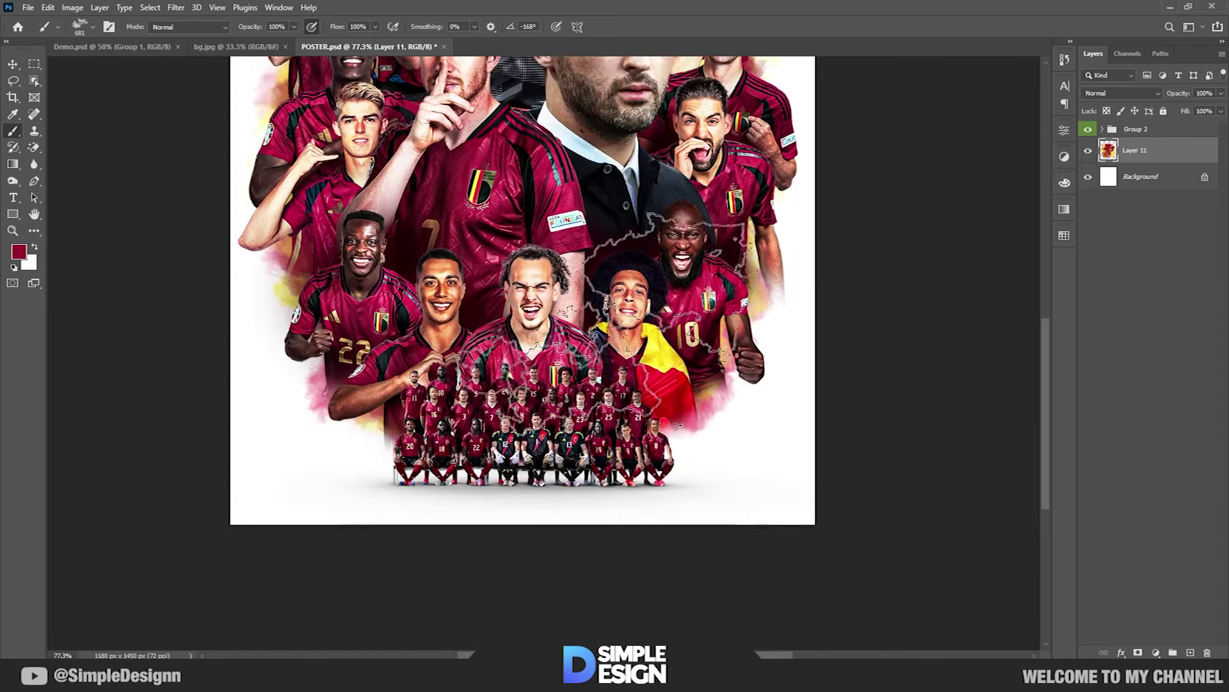
{"action": "scroll", "coordinate": [655, 400], "scroll_direction": "down", "scroll_amount": 2}
{"action": "left_click", "coordinate": [1088, 159]}
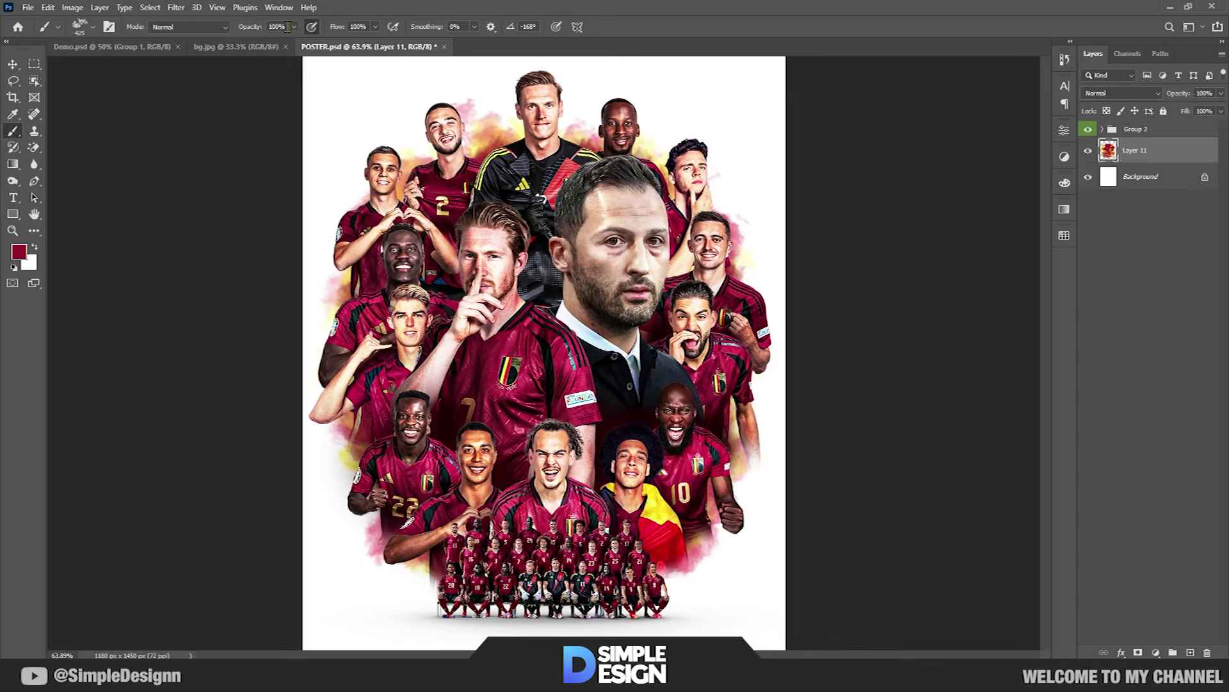
{"action": "left_click_drag", "start_coordinate": [327, 34], "coordinate": [325, 34]}
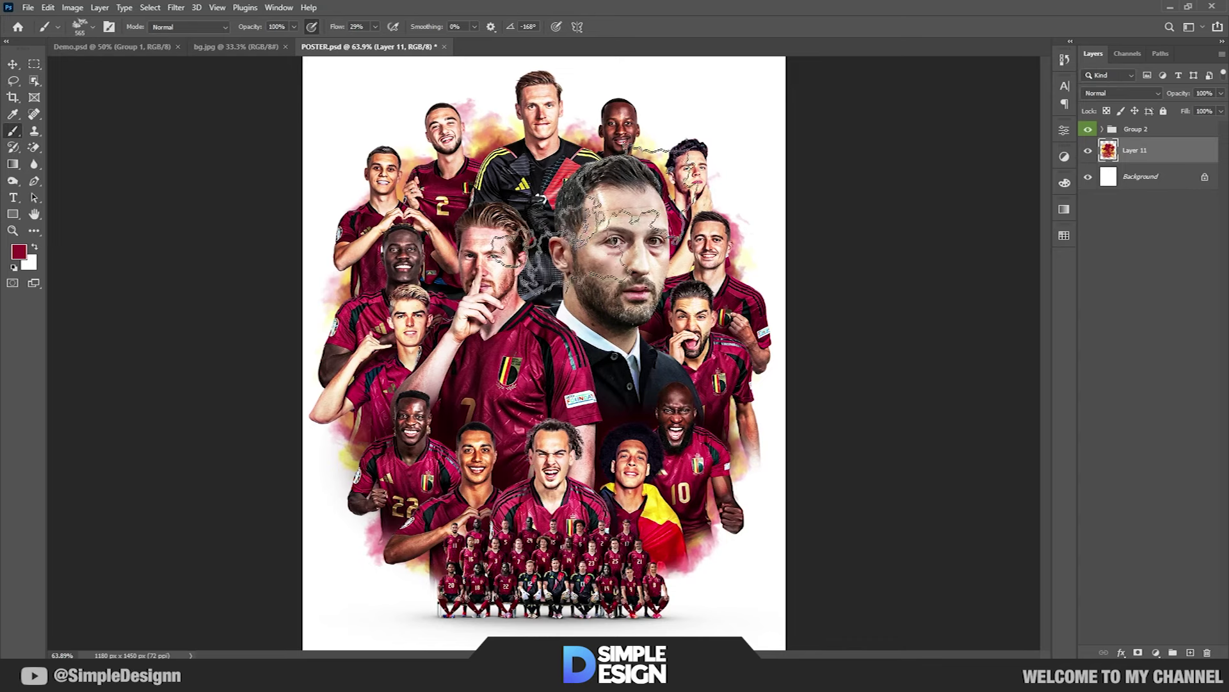
{"action": "key", "text": "i"}
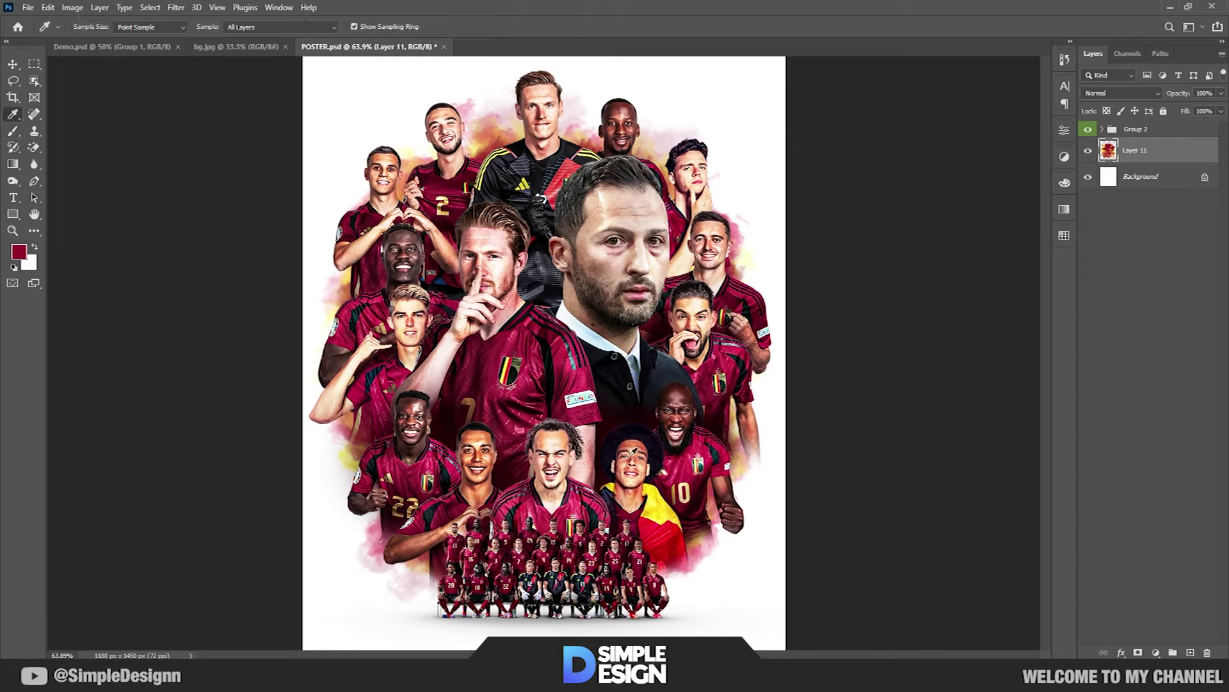
{"action": "left_click", "coordinate": [662, 524]}
{"action": "key", "text": "b"}
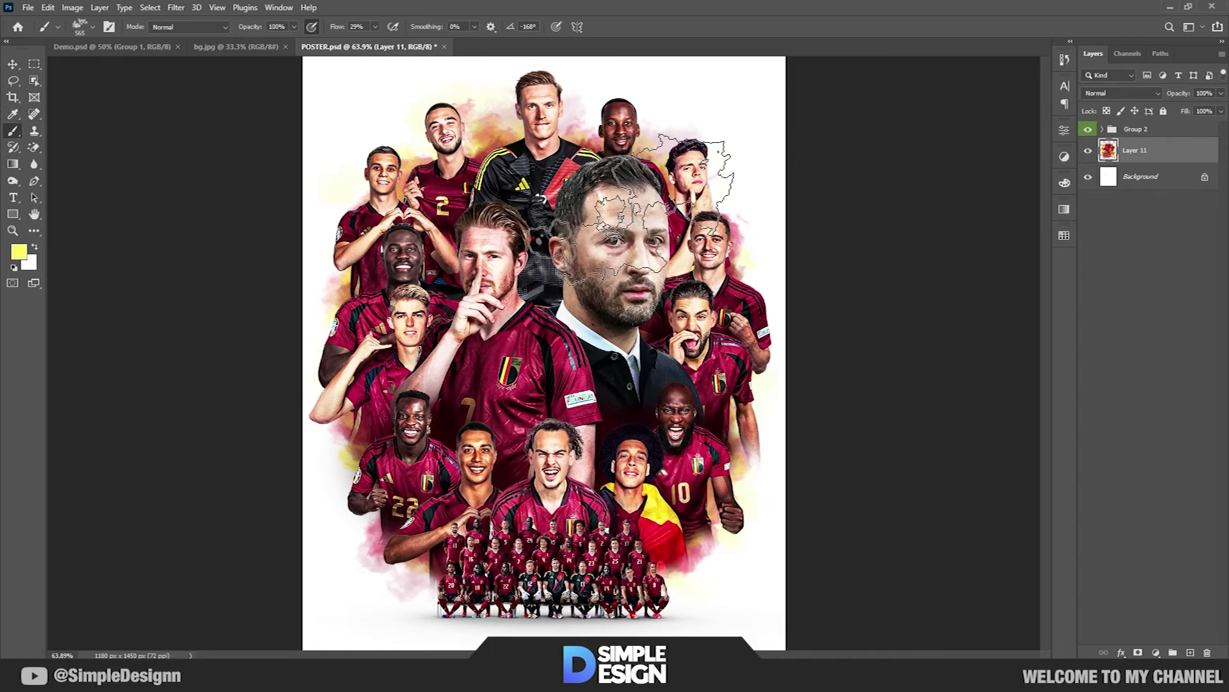
{"action": "key", "text": "v"}
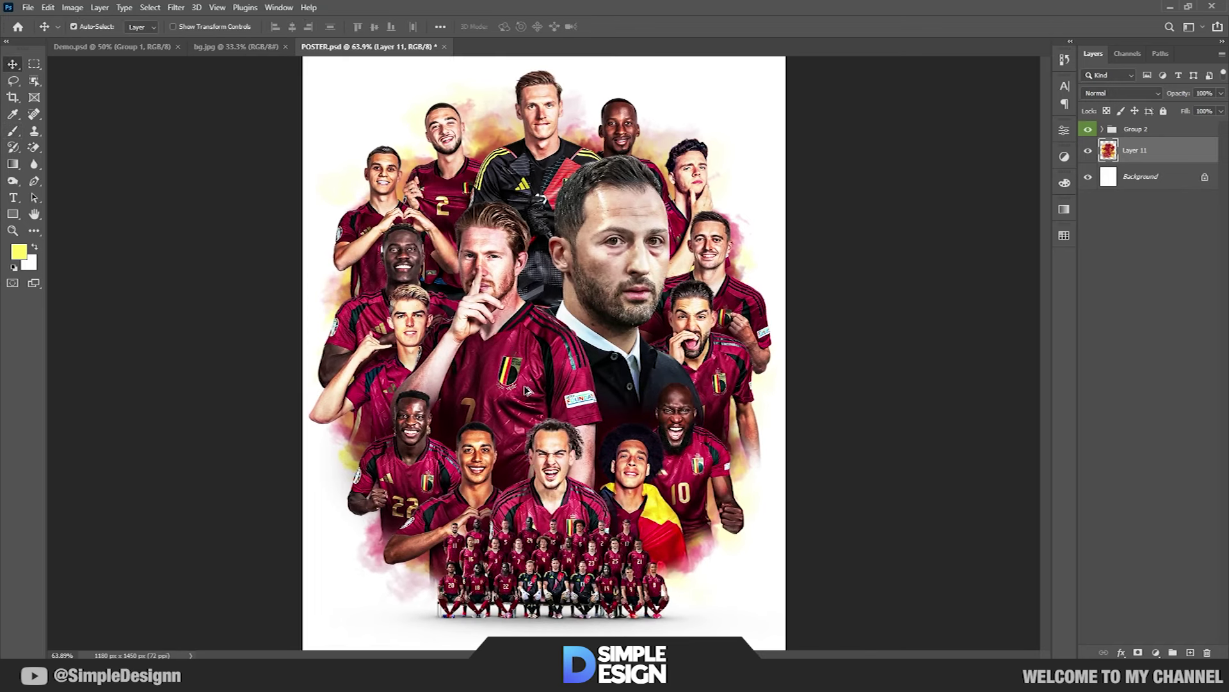
- Show and select the belgium title layer and open its Layer Style blending options
{"action": "left_click", "coordinate": [1102, 128]}
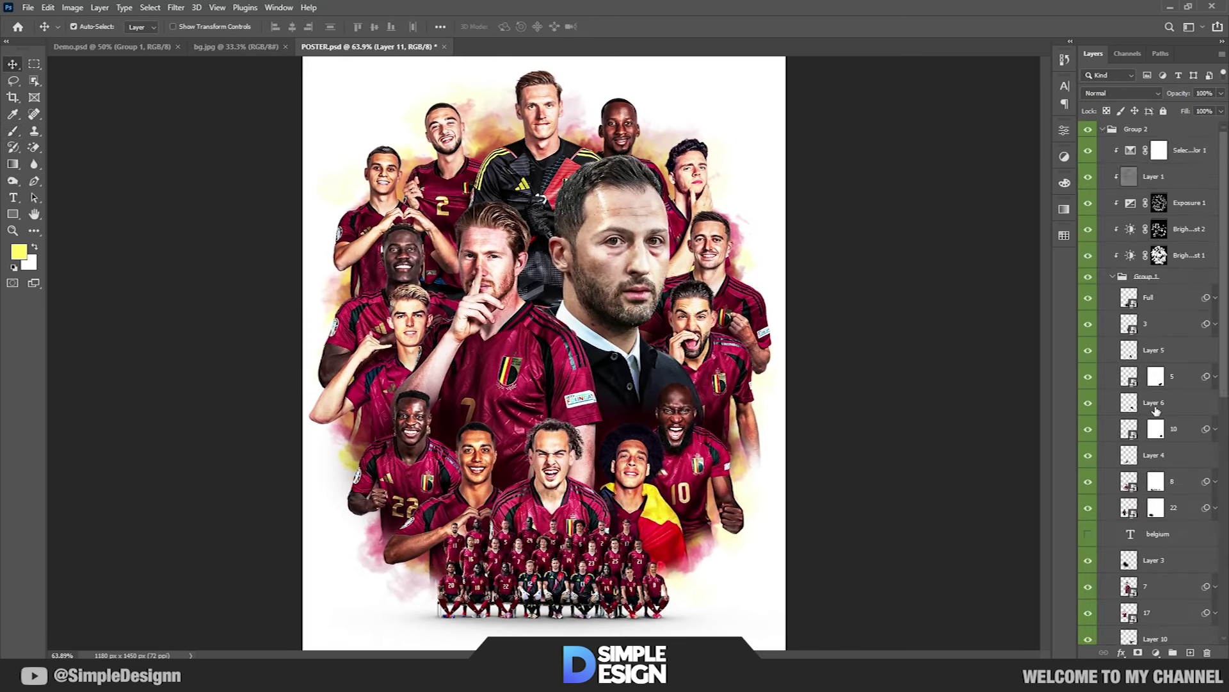
{"action": "left_click", "coordinate": [1088, 469]}
{"action": "left_click", "coordinate": [611, 408]}
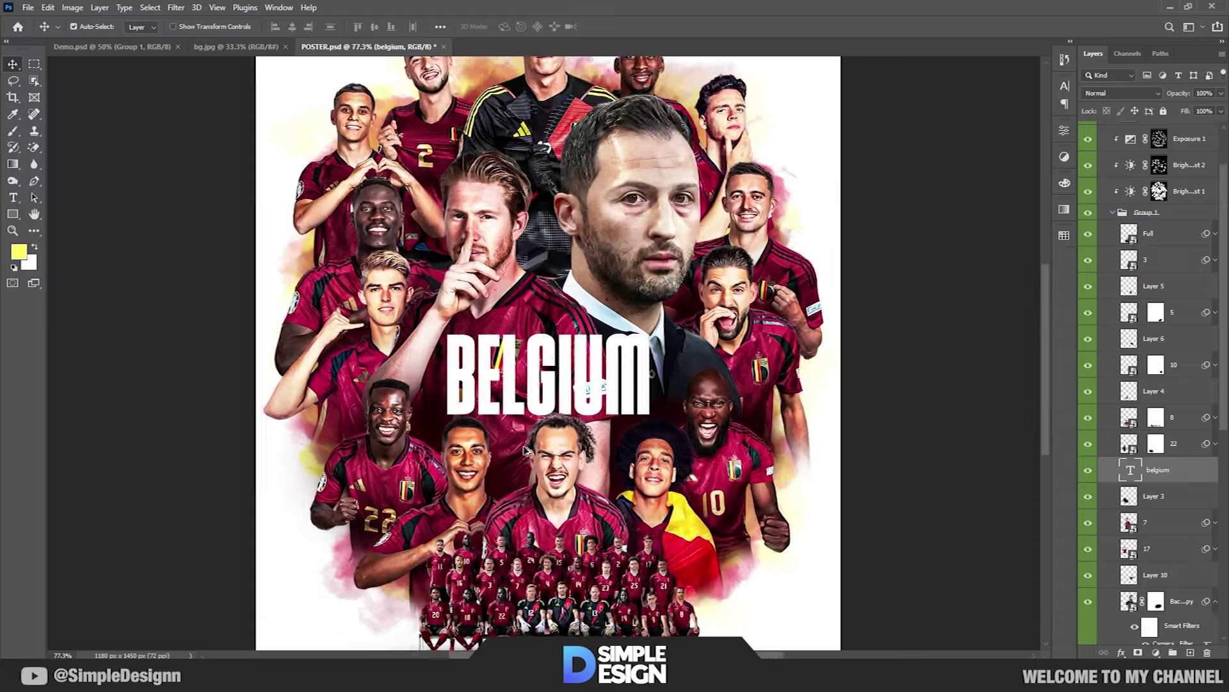
{"action": "scroll", "coordinate": [571, 409], "scroll_direction": "up", "scroll_amount": 5, "text": "alt"}
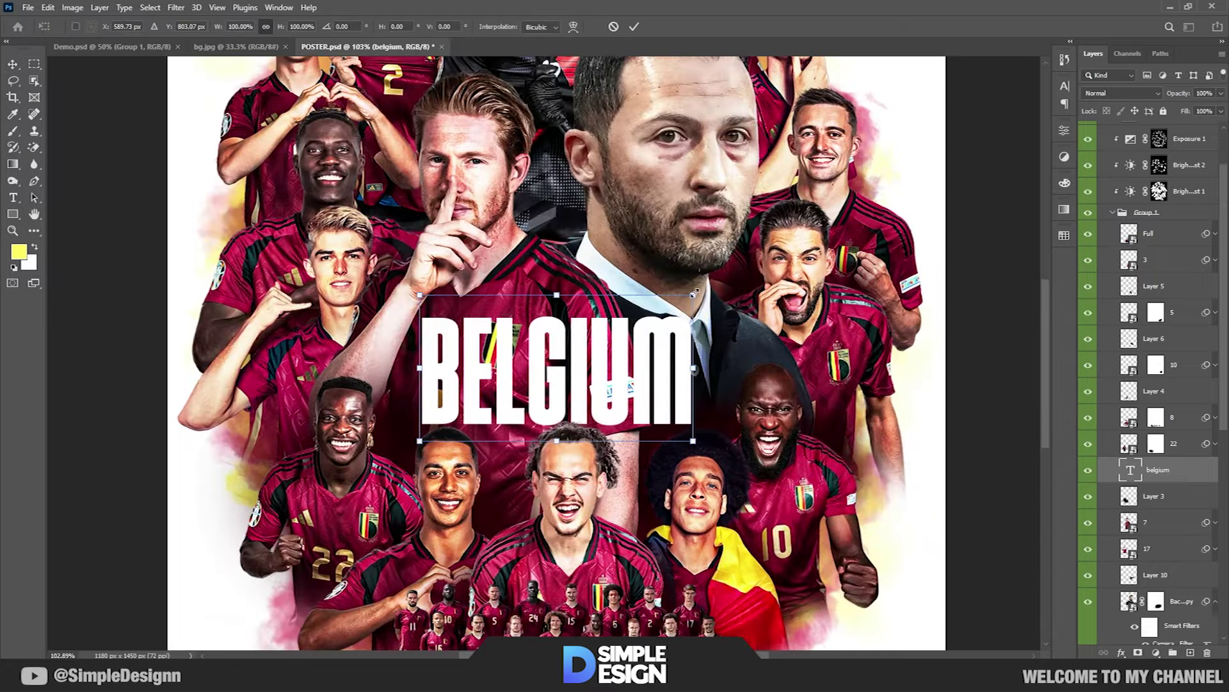
{"action": "scroll", "coordinate": [622, 387], "scroll_direction": "up", "scroll_amount": 1, "text": "alt"}
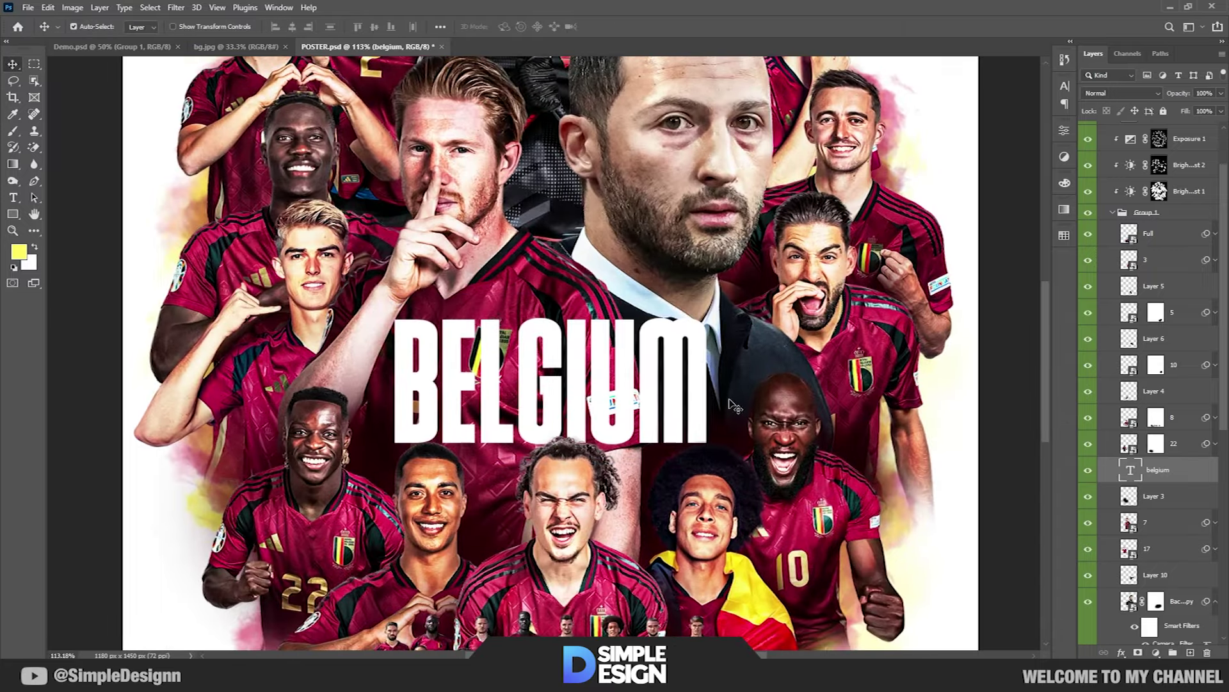
{"action": "right_click", "coordinate": [1111, 477]}
{"action": "left_click", "coordinate": [1031, 17]}
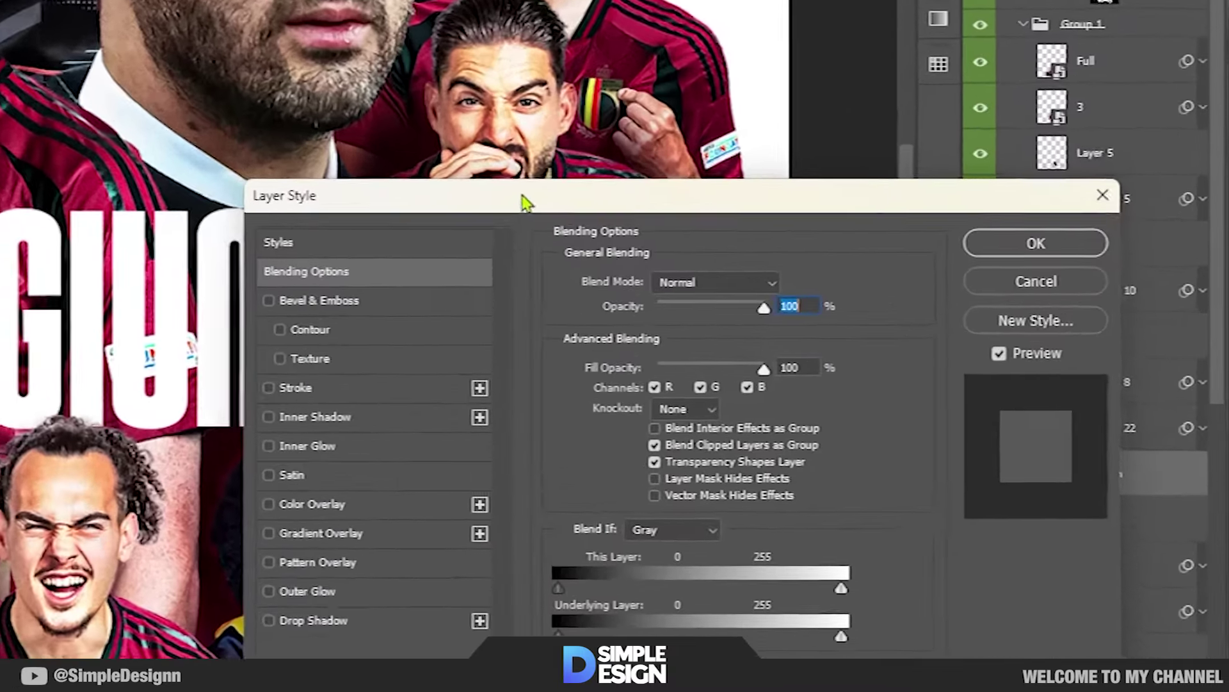
{"action": "left_click_drag", "start_coordinate": [526, 201], "coordinate": [596, 26]}
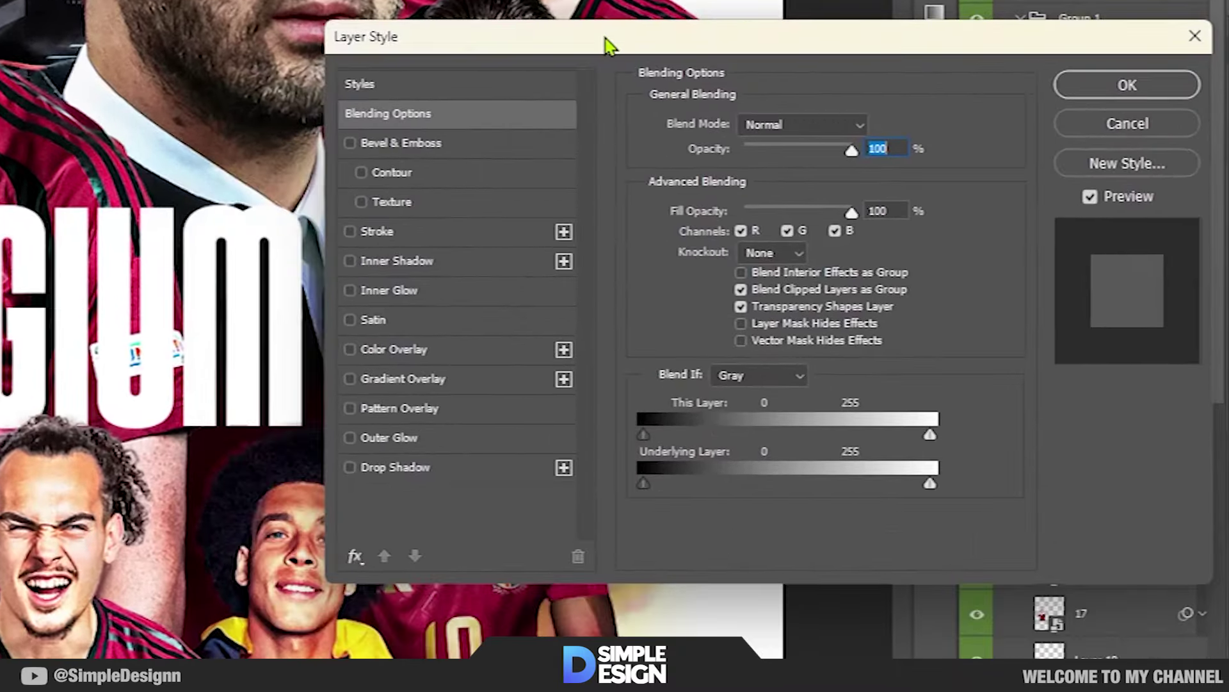
- Enable Bevel & Emboss, a yellow Stroke and a lighter red Outer Glow on the title
{"action": "left_click", "coordinate": [379, 130]}
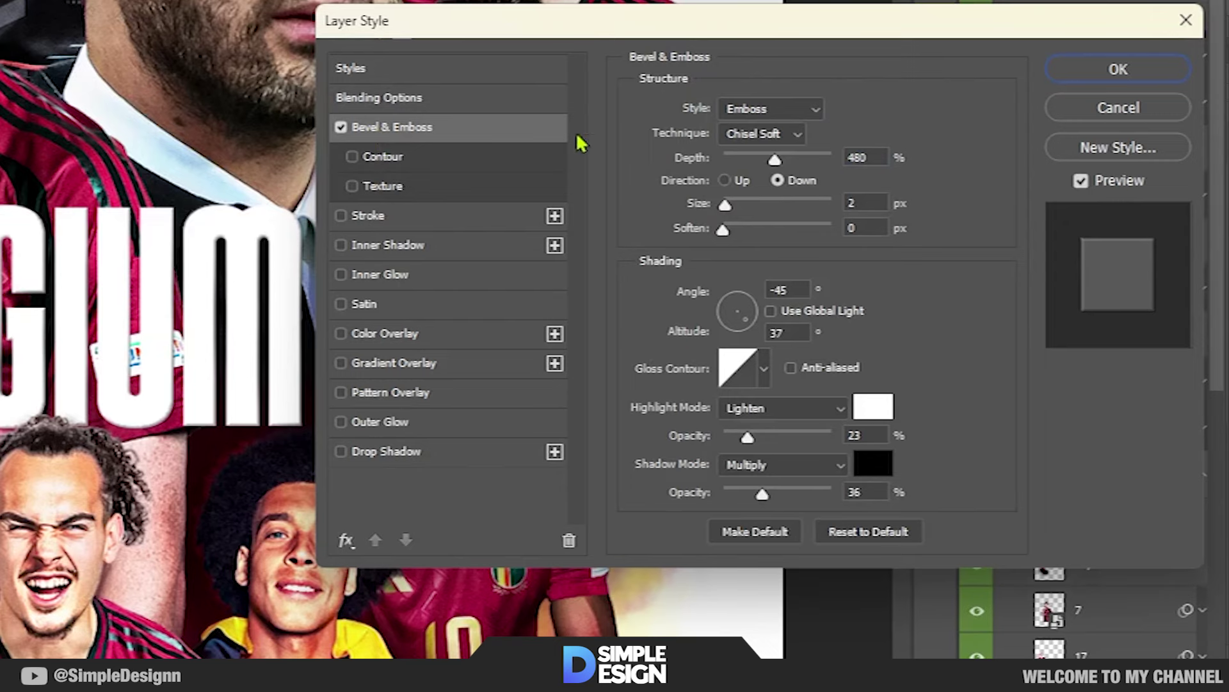
{"action": "left_click", "coordinate": [388, 221]}
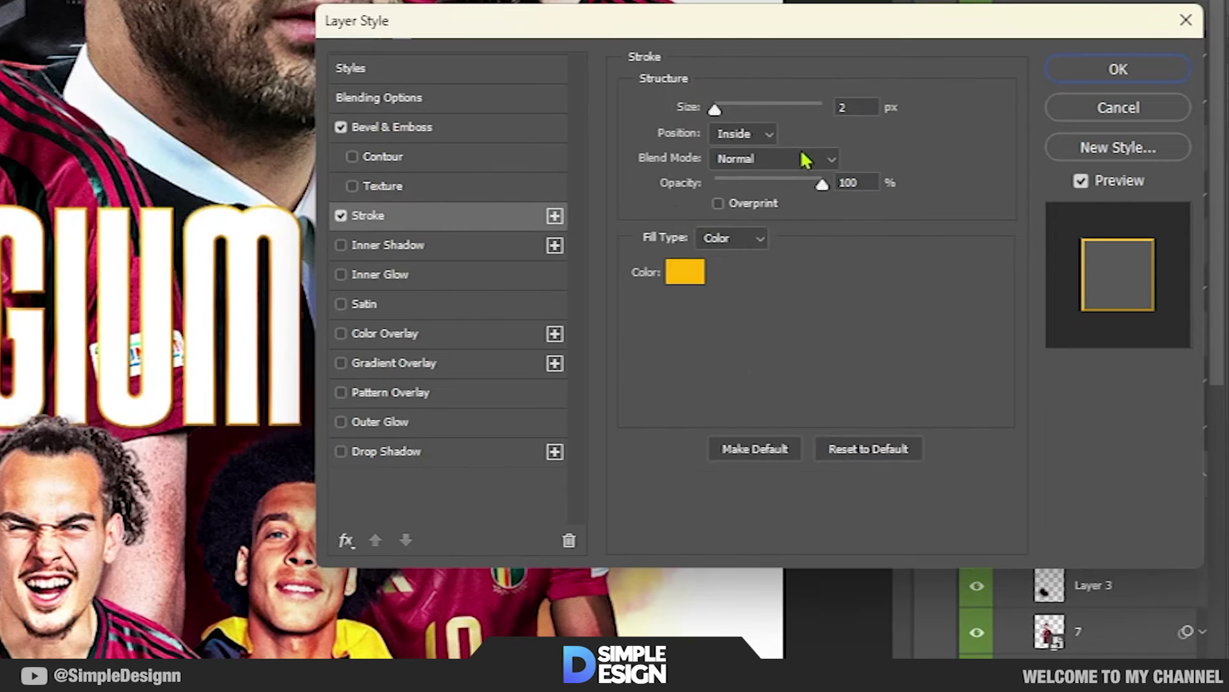
{"action": "left_click", "coordinate": [685, 272]}
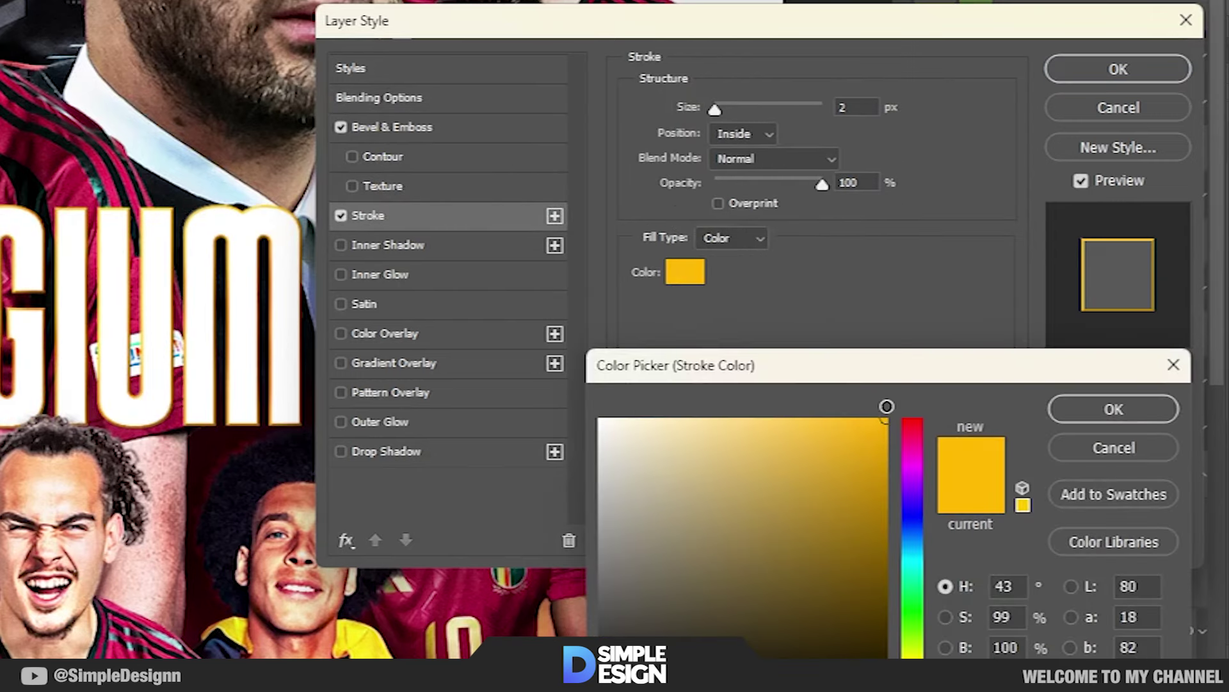
{"action": "left_click", "coordinate": [1114, 410]}
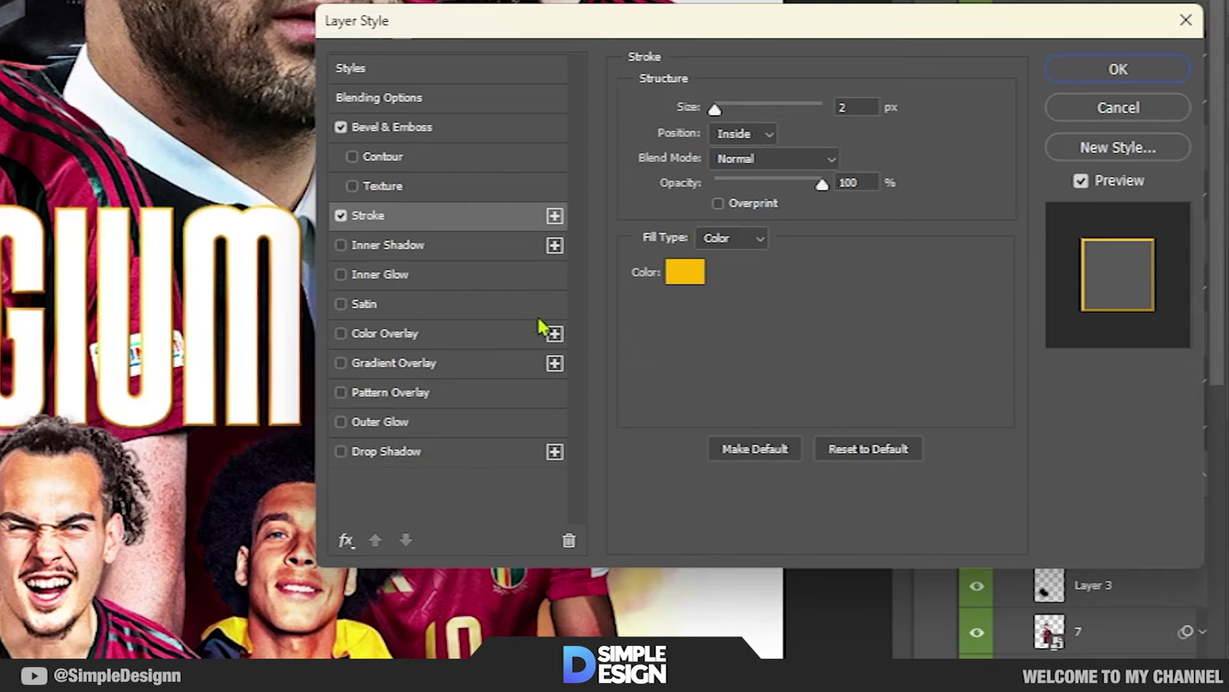
{"action": "left_click", "coordinate": [450, 427]}
{"action": "left_click", "coordinate": [687, 188]}
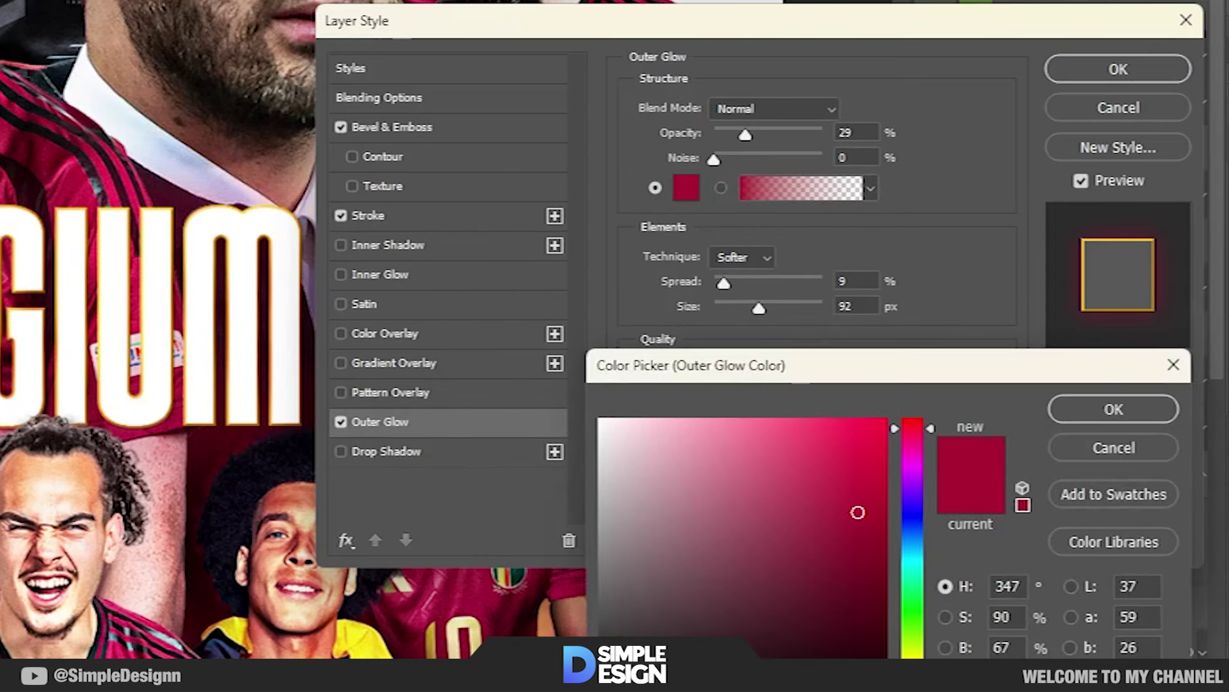
{"action": "left_click_drag", "start_coordinate": [858, 512], "coordinate": [811, 484]}
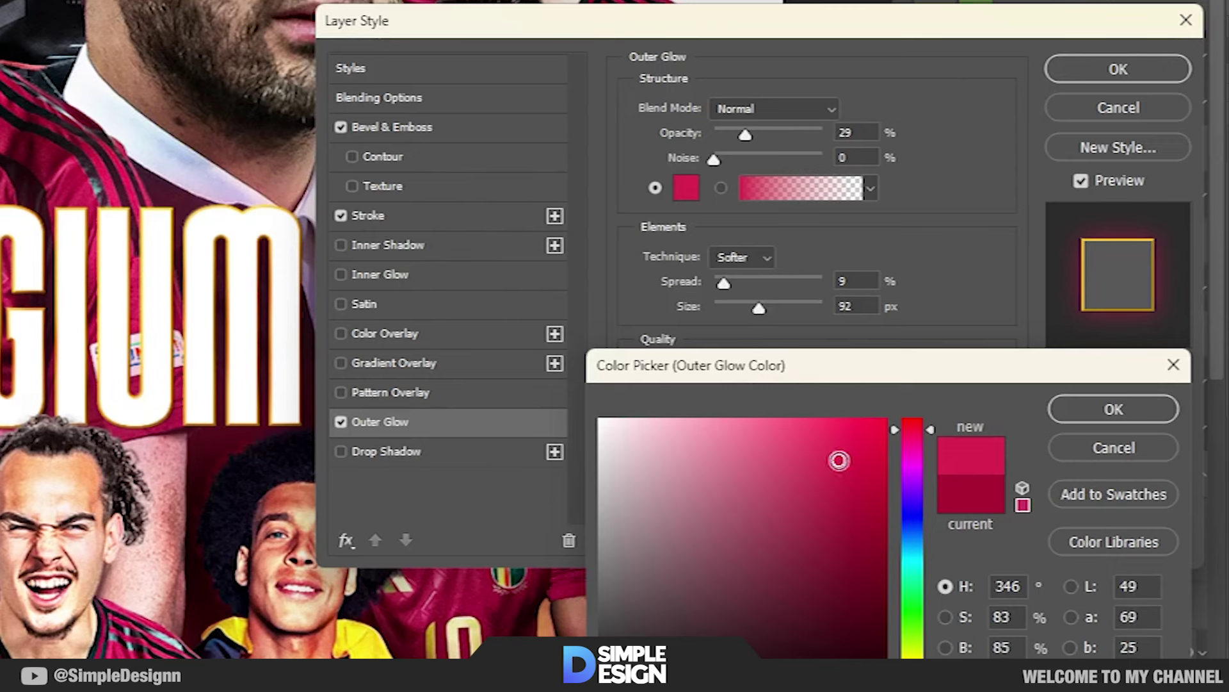
{"action": "left_click", "coordinate": [1132, 415]}
- Add a dark red Drop Shadow at 100% opacity with 29% spread and apply the style
{"action": "left_click", "coordinate": [413, 459]}
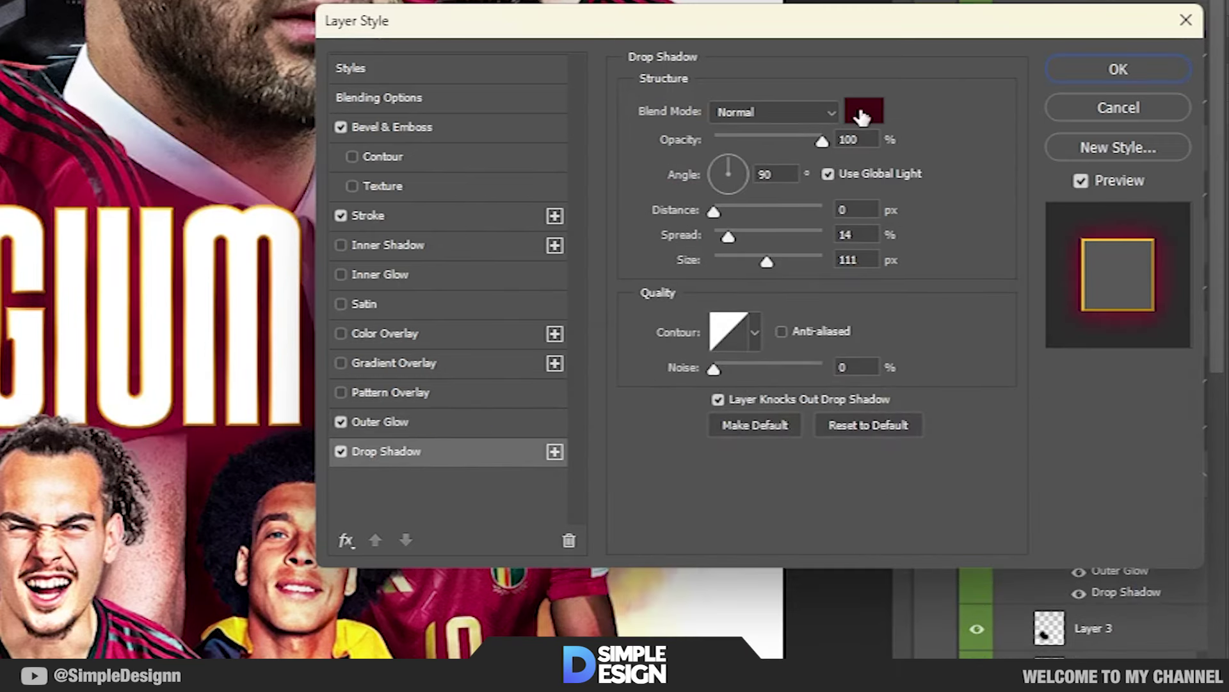
{"action": "left_click", "coordinate": [862, 115]}
{"action": "left_click", "coordinate": [1089, 418]}
{"action": "mouse_move", "coordinate": [768, 262]}
{"action": "left_mouse_down"}
{"action": "mouse_move", "coordinate": [798, 264]}
{"action": "mouse_move", "coordinate": [763, 262]}
{"action": "left_mouse_up"}
{"action": "mouse_move", "coordinate": [819, 140]}
{"action": "left_mouse_down"}
{"action": "mouse_move", "coordinate": [788, 140]}
{"action": "mouse_move", "coordinate": [826, 140]}
{"action": "left_mouse_up"}
{"action": "left_click_drag", "start_coordinate": [700, 33], "coordinate": [818, 0]}
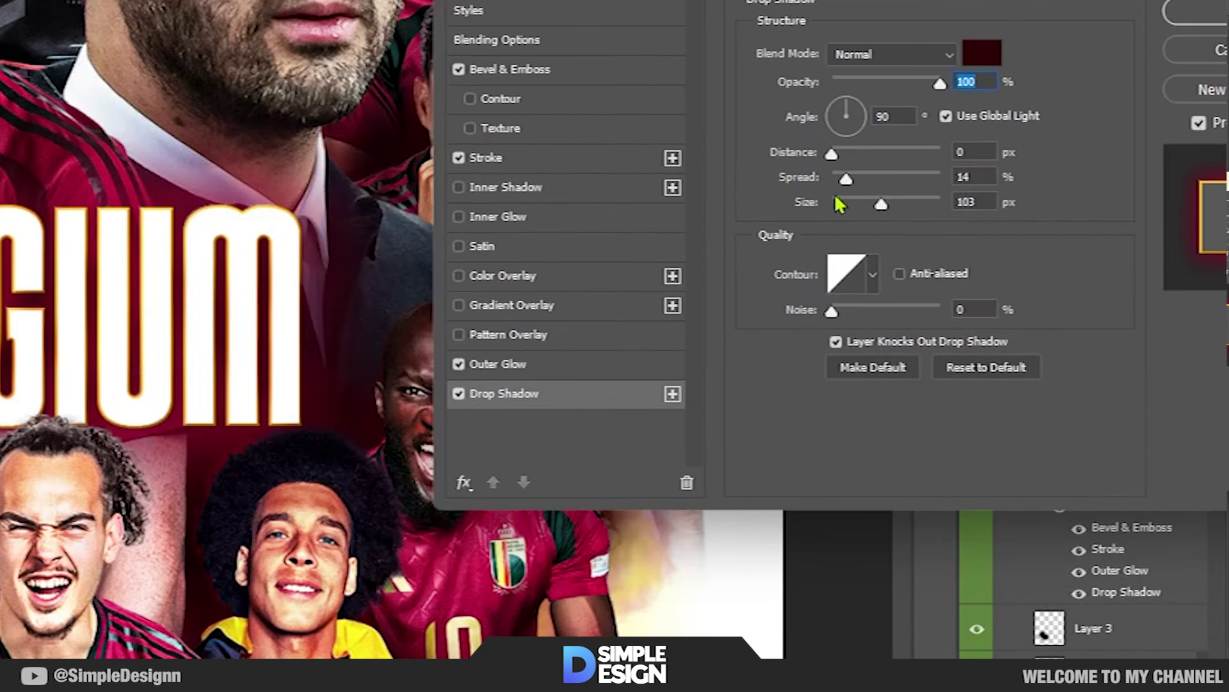
{"action": "mouse_move", "coordinate": [845, 179]}
{"action": "left_mouse_down"}
{"action": "mouse_move", "coordinate": [892, 180]}
{"action": "mouse_move", "coordinate": [864, 180]}
{"action": "left_mouse_up"}
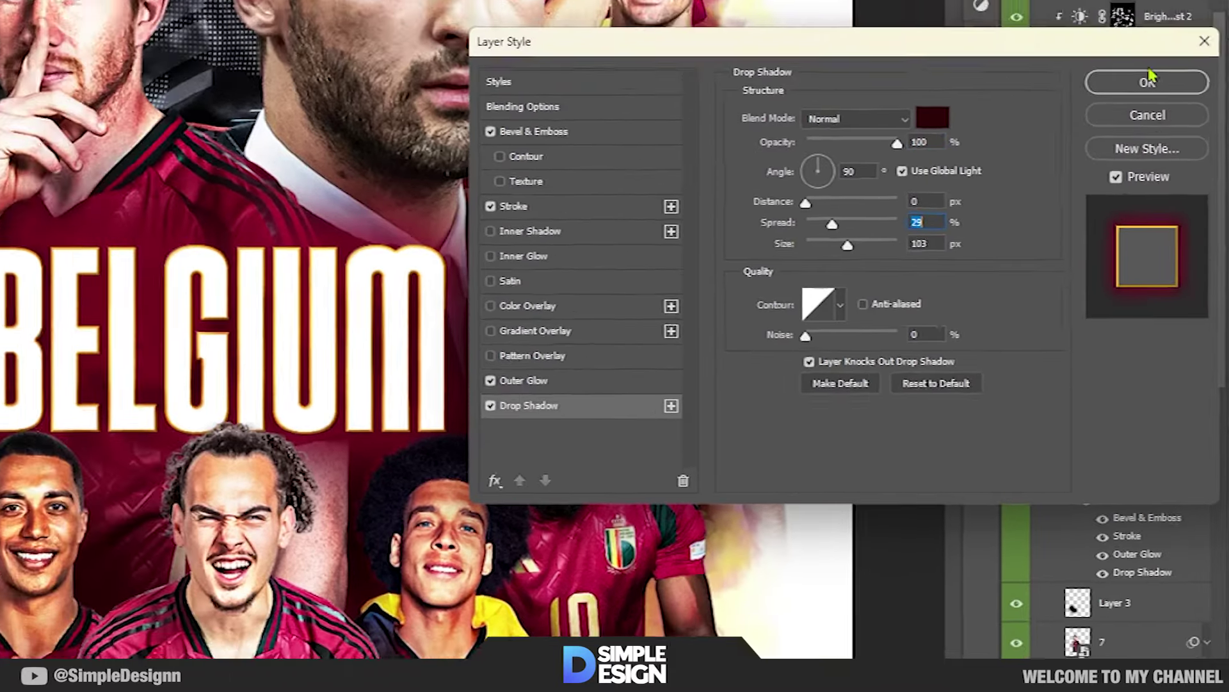
{"action": "left_click", "coordinate": [1149, 81]}
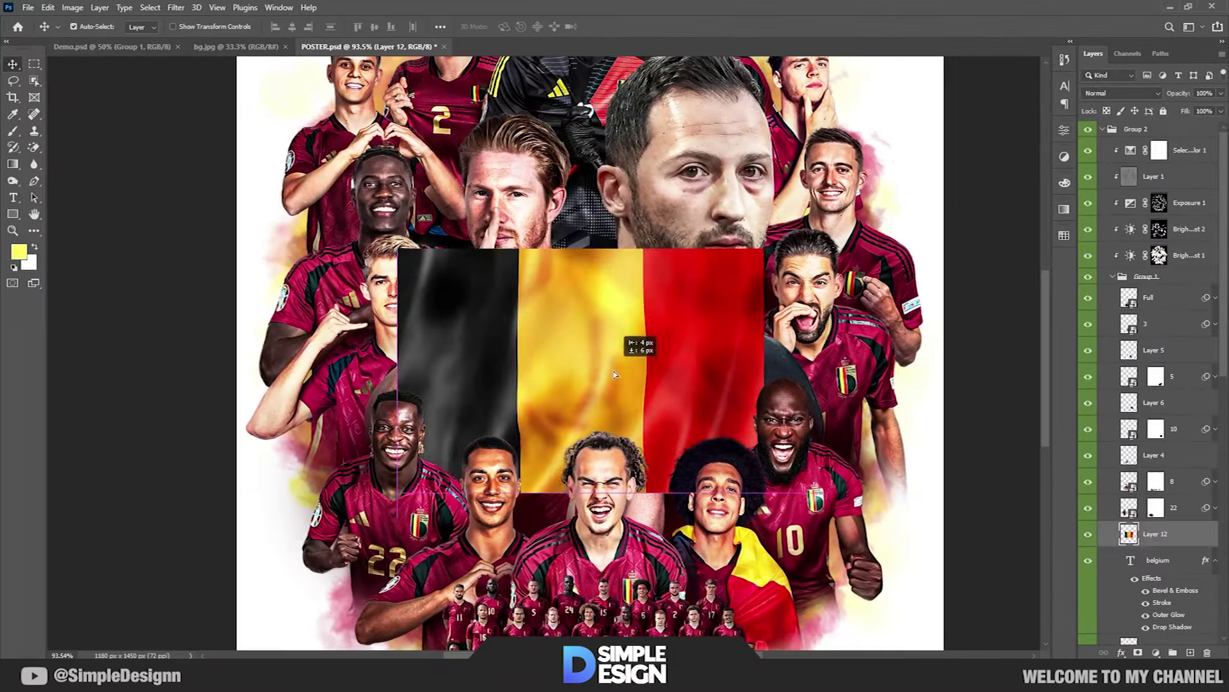
- Clip the flag Layer 12 into the BELGIUM letters and resize it to fit the title
{"action": "left_click", "coordinate": [1166, 543], "text": "alt"}
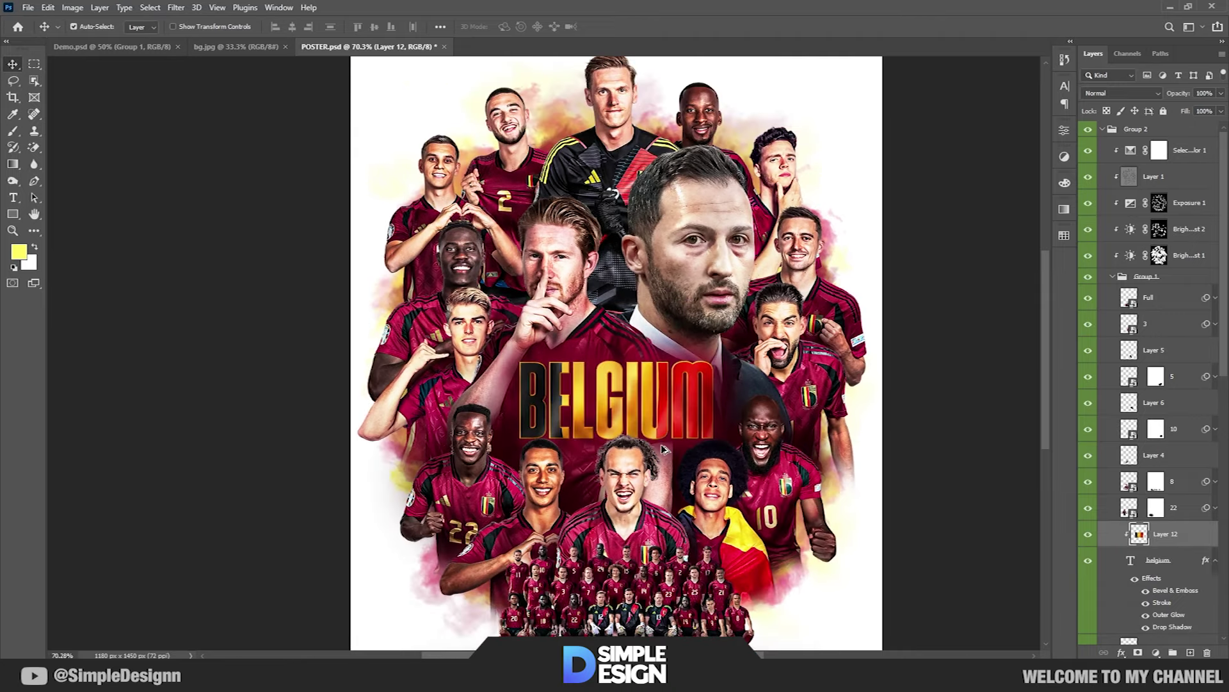
{"action": "key", "text": "ctrl+t"}
{"action": "mouse_move", "coordinate": [764, 379]}
{"action": "left_mouse_down"}
{"action": "mouse_move", "coordinate": [858, 380]}
{"action": "mouse_move", "coordinate": [875, 450]}
{"action": "left_mouse_up"}
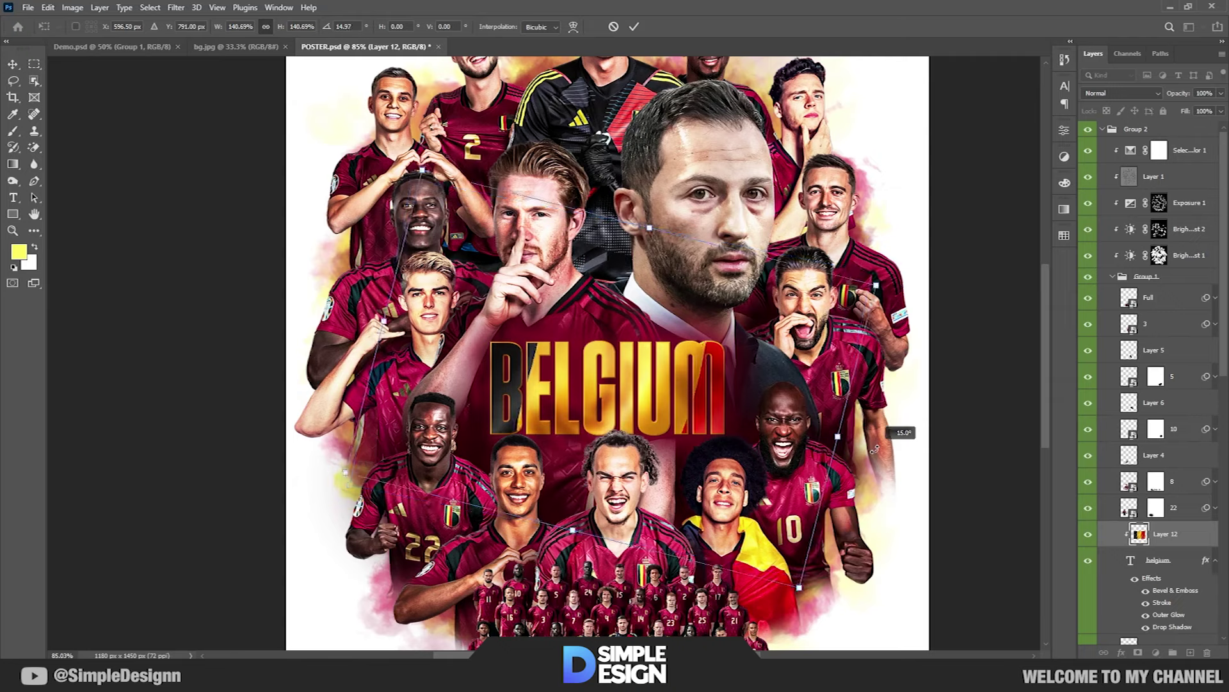
{"action": "key", "text": "ctrl+z"}
{"action": "mouse_move", "coordinate": [868, 379]}
{"action": "left_mouse_down"}
{"action": "mouse_move", "coordinate": [948, 380]}
{"action": "mouse_move", "coordinate": [770, 379]}
{"action": "mouse_move", "coordinate": [987, 380]}
{"action": "left_mouse_up"}
{"action": "key", "text": "Return"}
- Paste the gold texture, clip it to Layer 12, and scale it over the letters
{"action": "scroll", "coordinate": [580, 346], "scroll_direction": "down", "scroll_amount": 1}
{"action": "scroll", "coordinate": [618, 381], "scroll_direction": "down", "scroll_amount": 1}
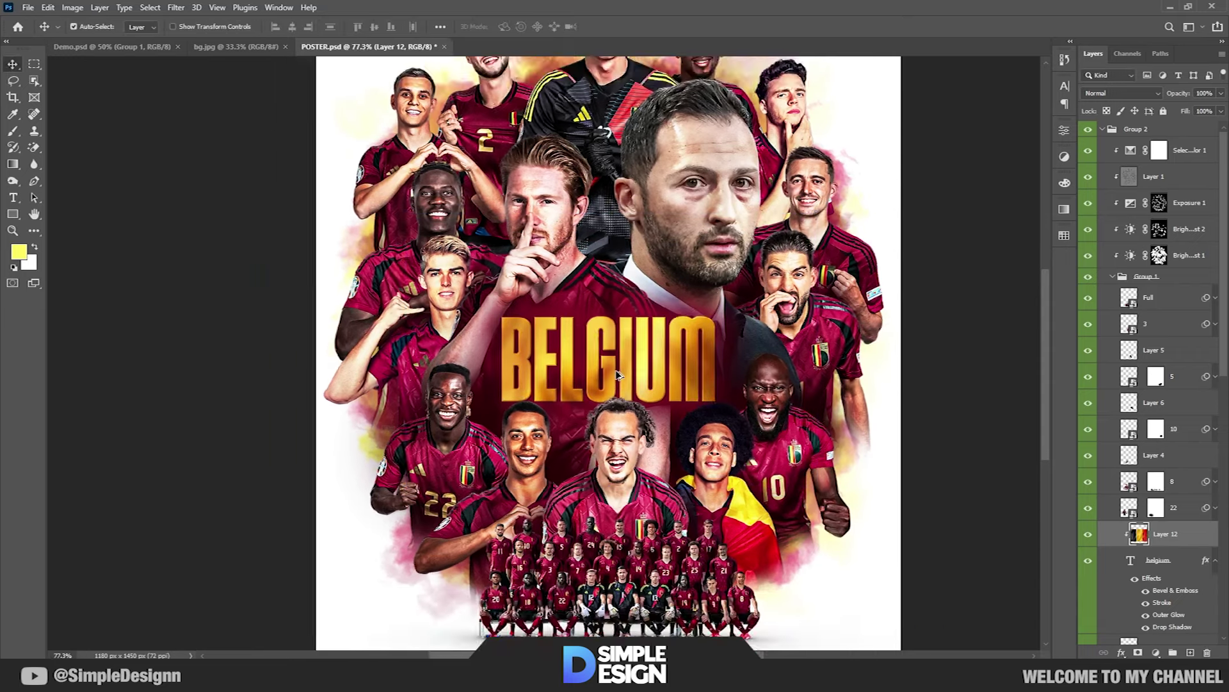
{"action": "scroll", "coordinate": [618, 381], "scroll_direction": "up", "scroll_amount": 3}
{"action": "key", "text": "ctrl+v"}
{"action": "left_click", "coordinate": [1108, 533], "text": "alt"}
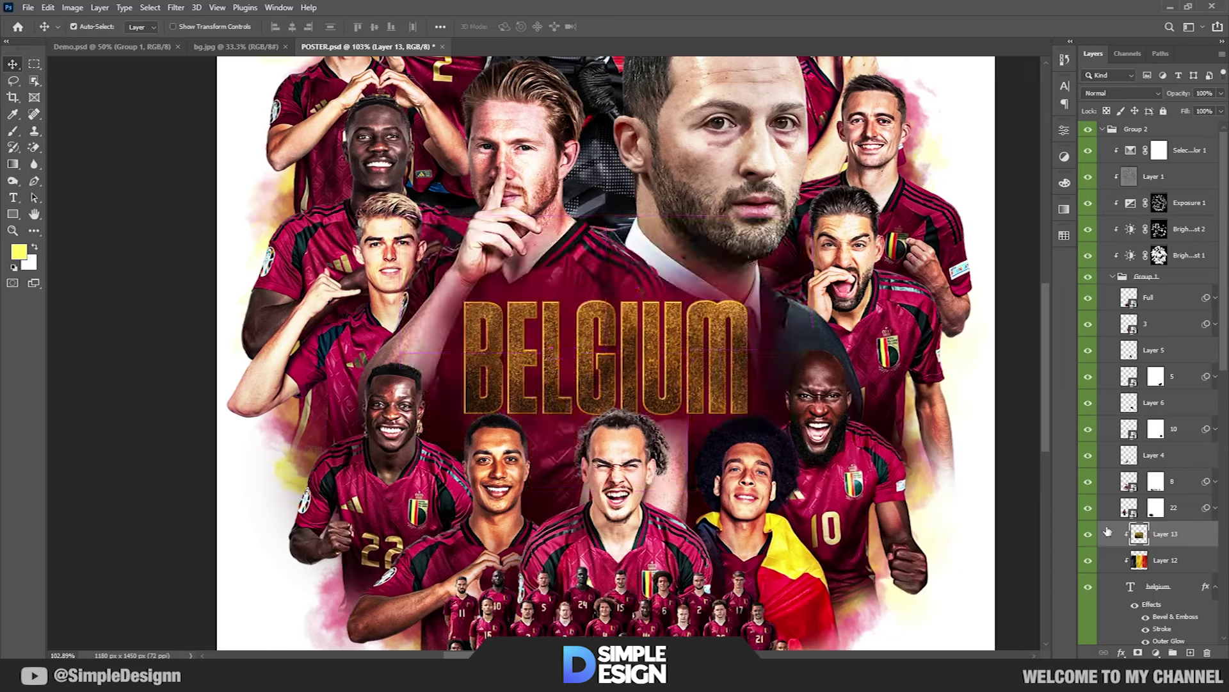
{"action": "key", "text": "ctrl+t"}
{"action": "left_click_drag", "start_coordinate": [824, 352], "coordinate": [754, 354]}
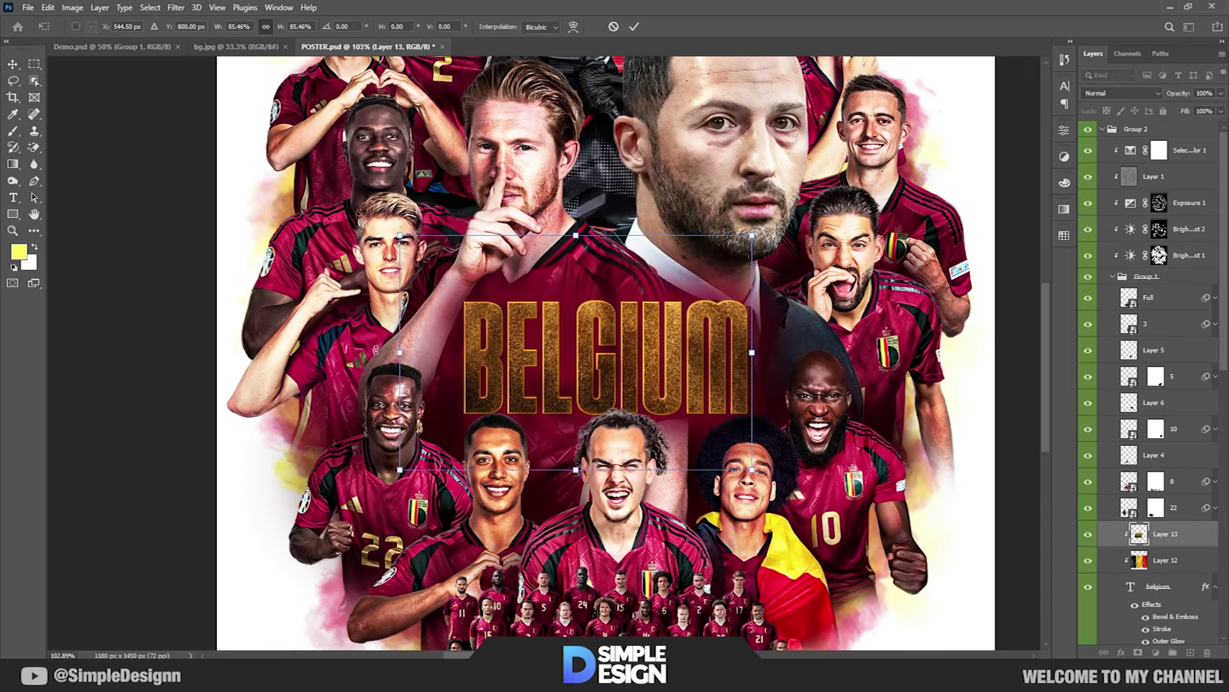
{"action": "left_click_drag", "start_coordinate": [400, 352], "coordinate": [462, 352]}
{"action": "left_click_drag", "start_coordinate": [625, 361], "coordinate": [624, 393]}
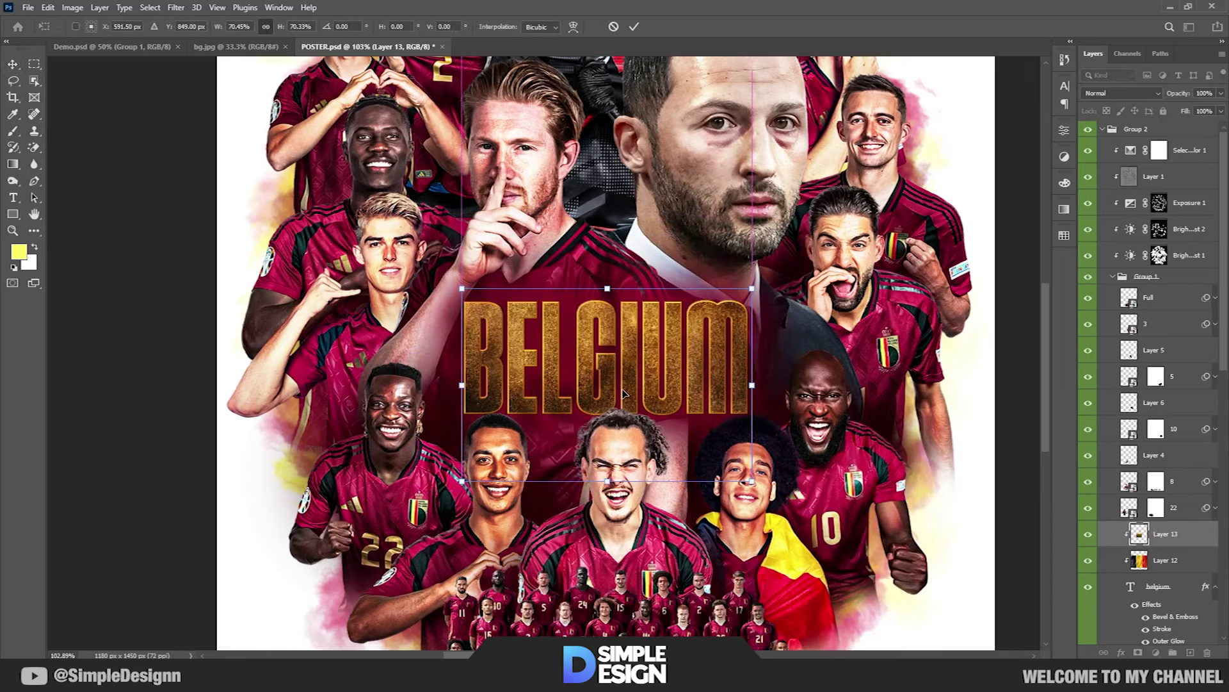
{"action": "key", "text": "Return"}
- Set the gold texture Layer 13 to Overlay blend mode and deselect it
{"action": "left_click", "coordinate": [1120, 93]}
{"action": "left_click", "coordinate": [1112, 254]}
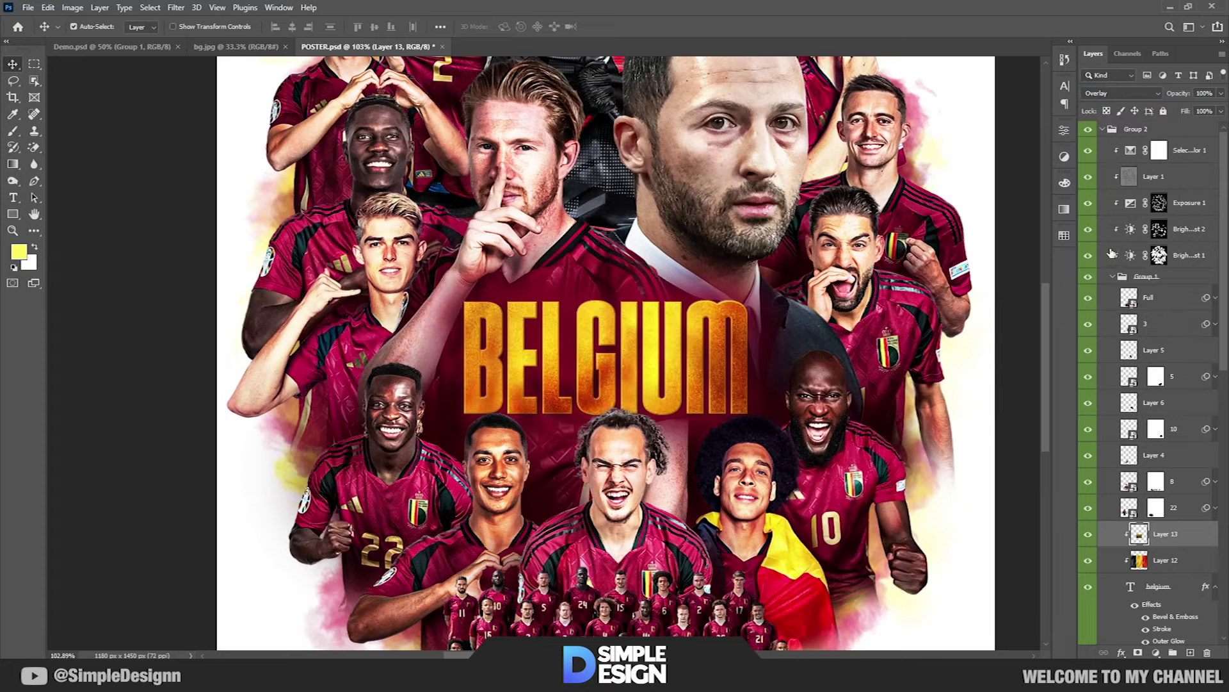
{"action": "scroll", "coordinate": [576, 371], "scroll_direction": "up", "scroll_amount": 5}
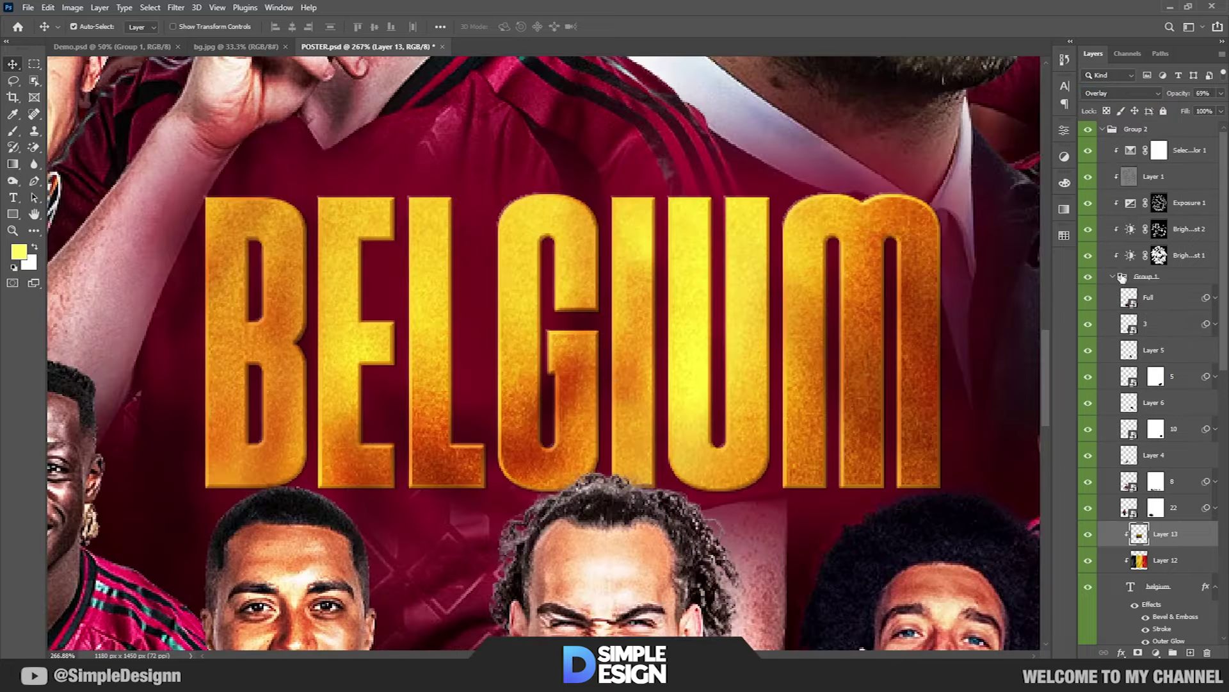
{"action": "scroll", "coordinate": [620, 378], "scroll_direction": "down", "scroll_amount": 3}
{"action": "scroll", "coordinate": [620, 378], "scroll_direction": "down", "scroll_amount": 2}
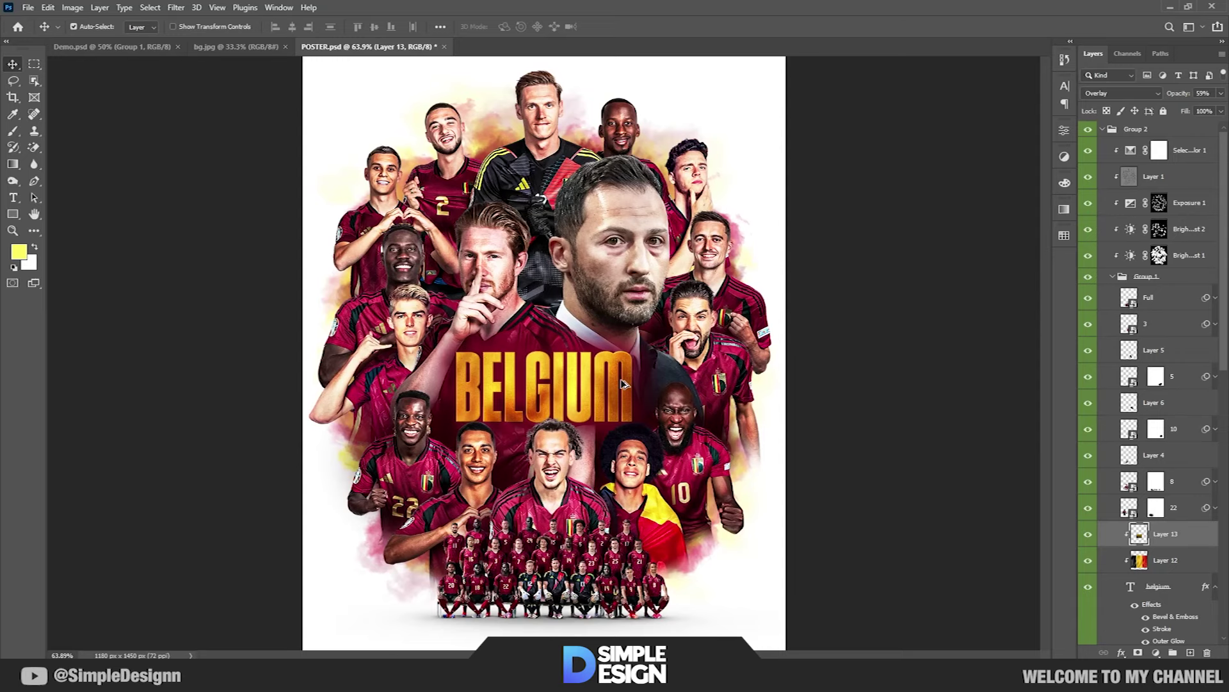
{"action": "left_click", "coordinate": [909, 451]}
{"action": "scroll", "coordinate": [473, 439], "scroll_direction": "down", "scroll_amount": 1}
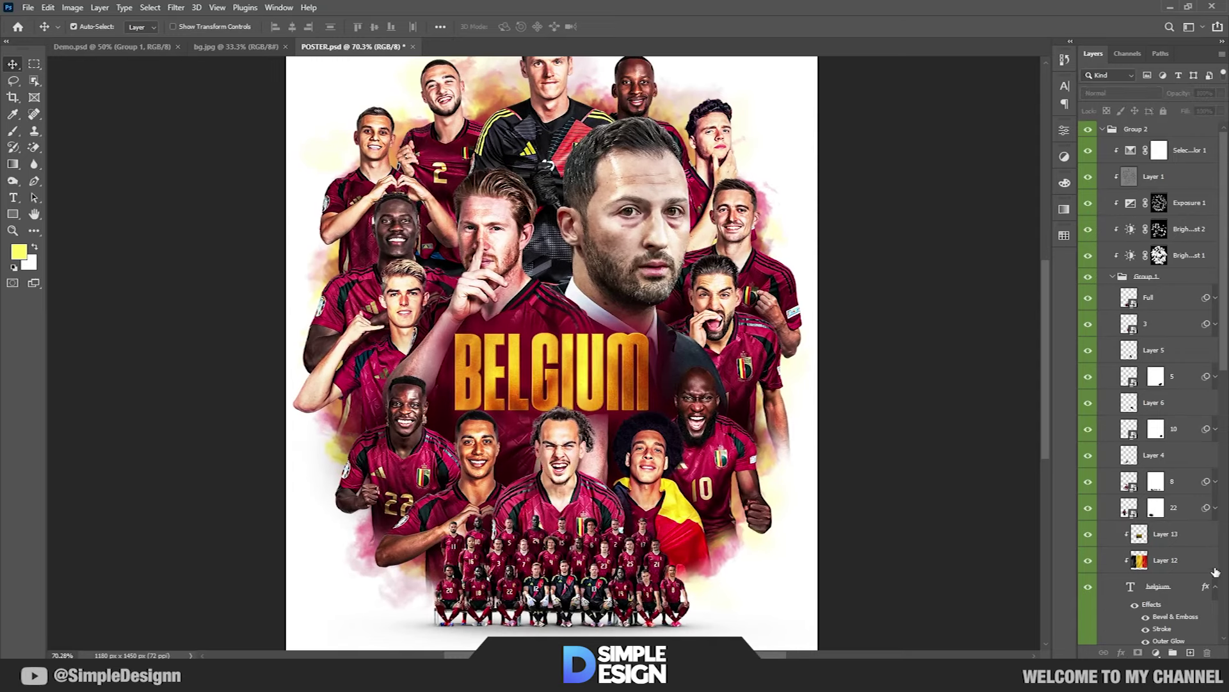
- Group the three title layers into the TEXT group and select the gold texture layer
{"action": "key", "text": "ctrl+g"}
{"action": "type", "text": "TEXT"}
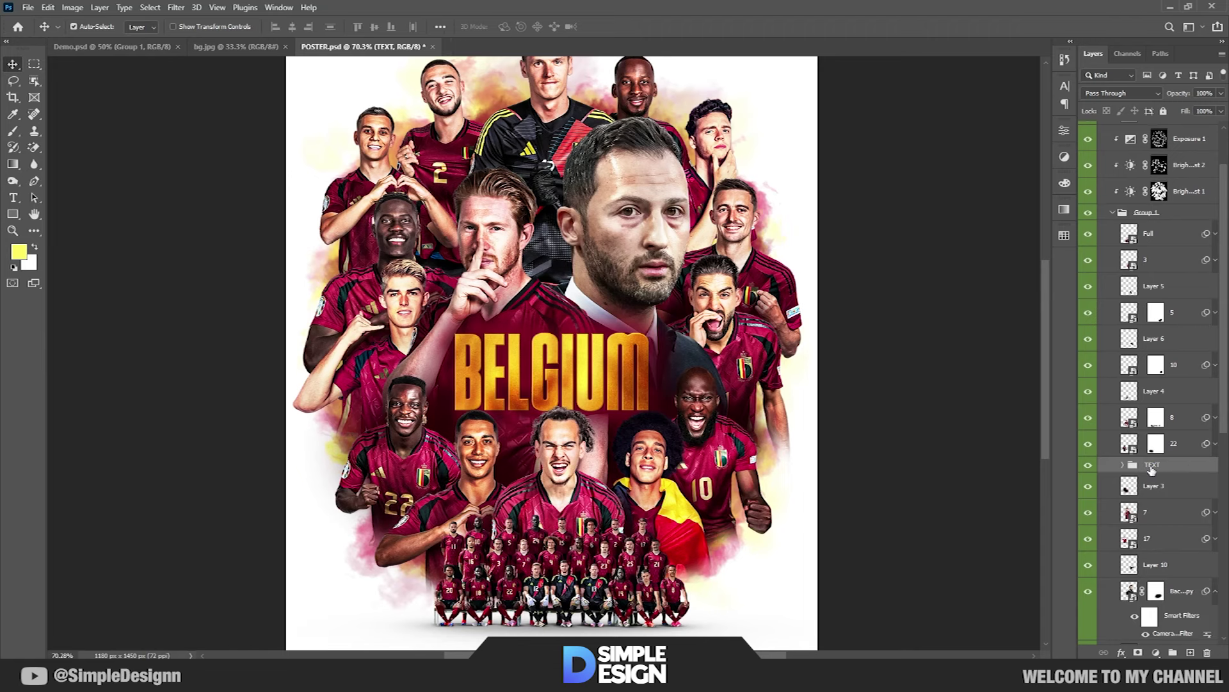
{"action": "left_click", "coordinate": [1123, 465]}
{"action": "left_click", "coordinate": [1172, 485]}
- Add a Vibrance adjustment with Saturation -8 above the gold texture, then collapse TEXT and Group 2
{"action": "left_click", "coordinate": [1155, 653]}
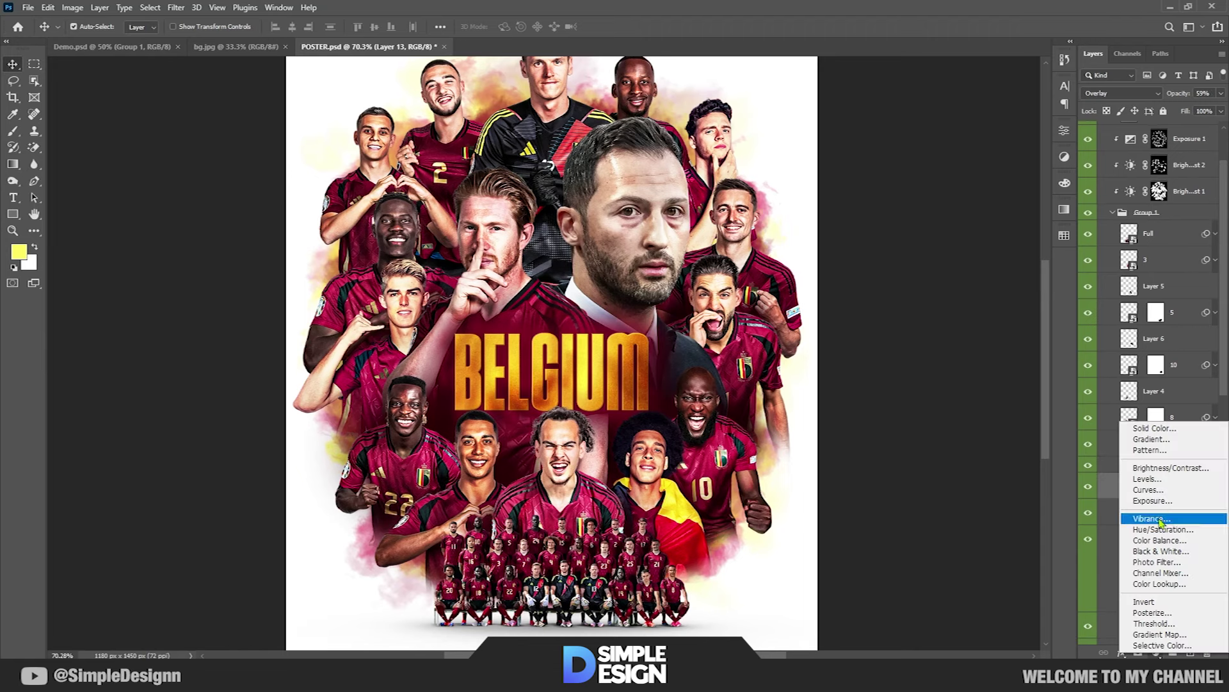
{"action": "left_click", "coordinate": [1146, 513]}
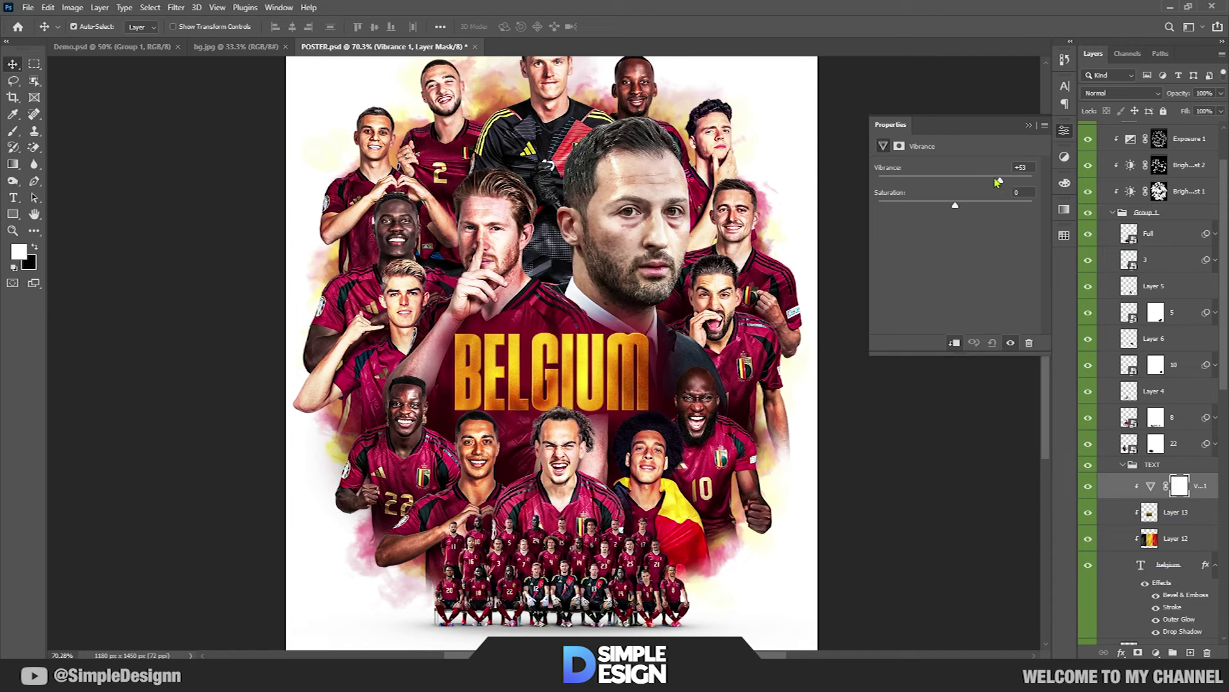
{"action": "left_click_drag", "start_coordinate": [995, 203], "coordinate": [952, 206]}
{"action": "left_click", "coordinate": [1029, 126]}
{"action": "scroll", "coordinate": [1159, 506], "scroll_direction": "down", "scroll_amount": 1}
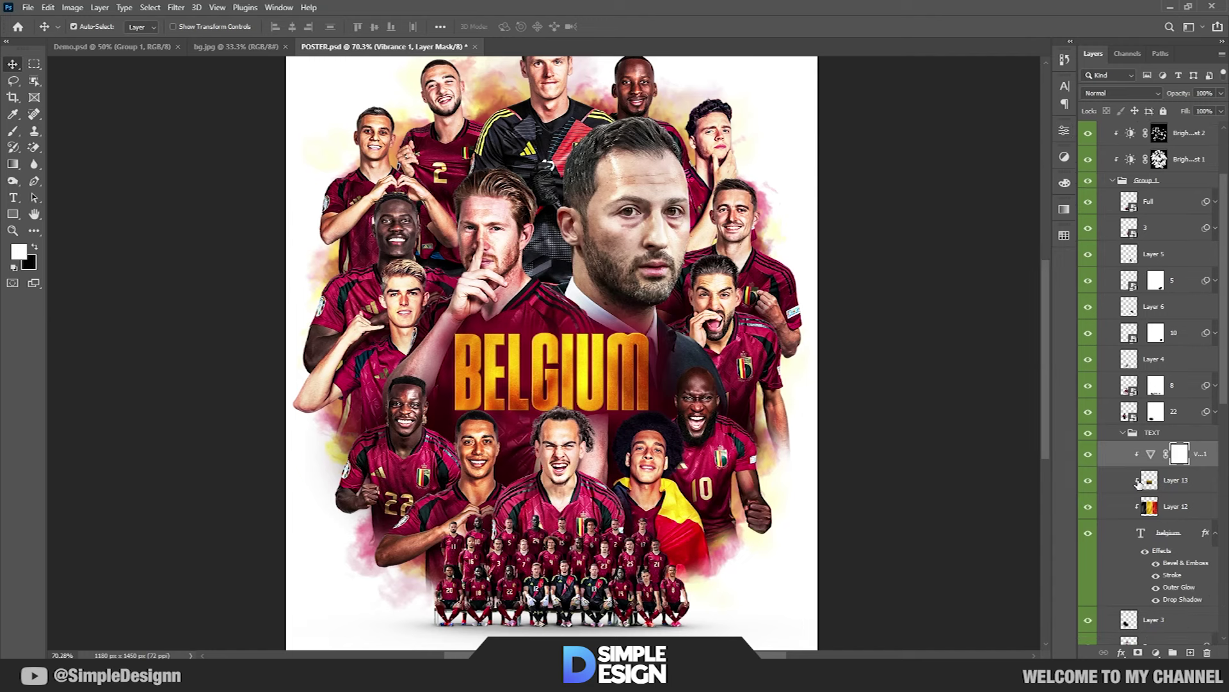
{"action": "left_click", "coordinate": [1122, 436]}
{"action": "scroll", "coordinate": [488, 364], "scroll_direction": "down", "scroll_amount": 2}
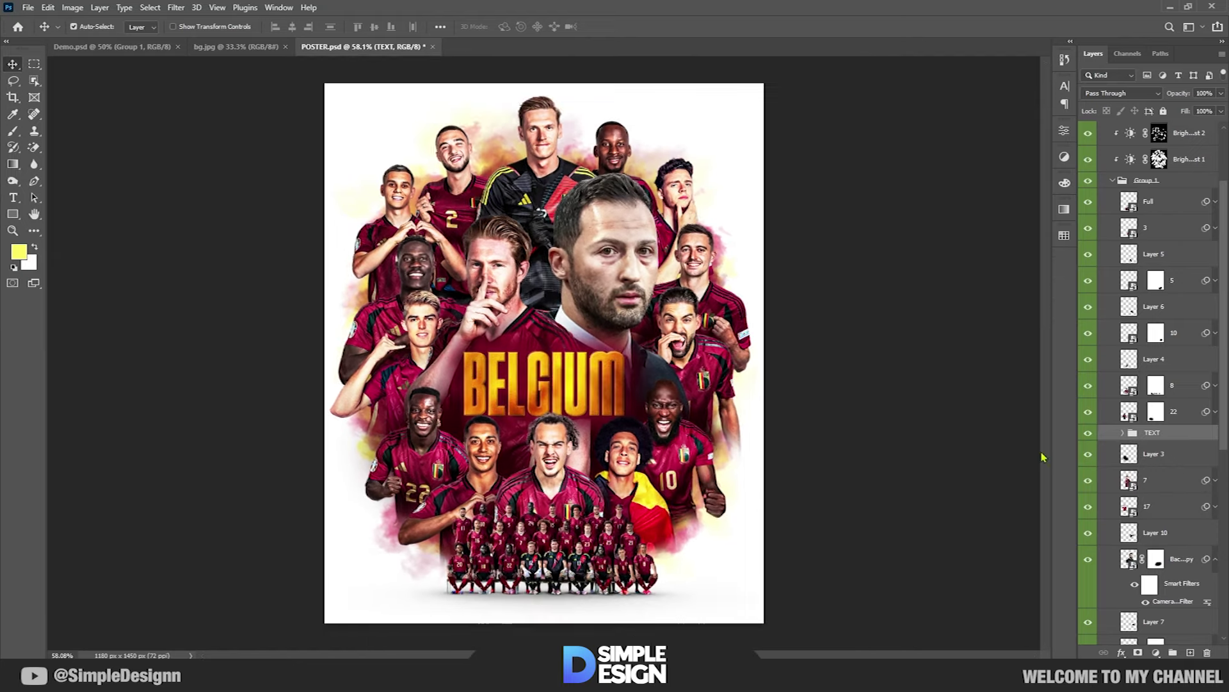
{"action": "scroll", "coordinate": [1133, 239], "scroll_direction": "up", "scroll_amount": 3}
{"action": "left_click", "coordinate": [1102, 130]}
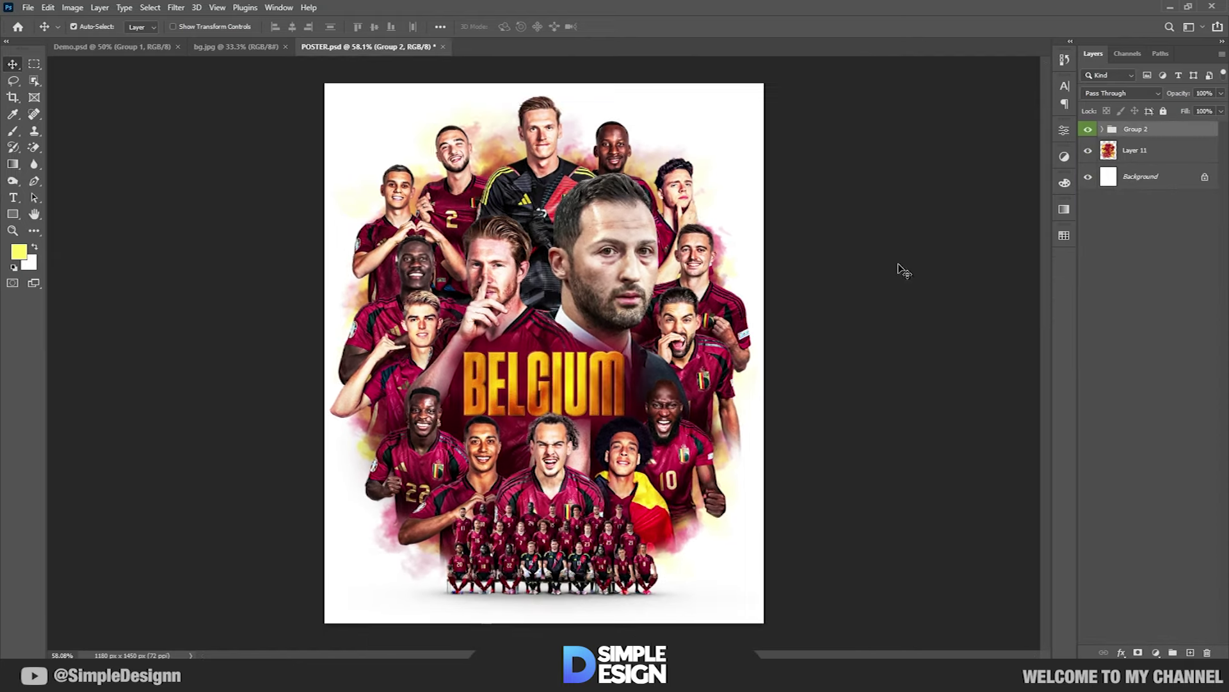
- Select player layer 7, make its image visible and set up a black-and-white brush
{"action": "scroll", "coordinate": [518, 428], "scroll_direction": "up", "scroll_amount": 5}
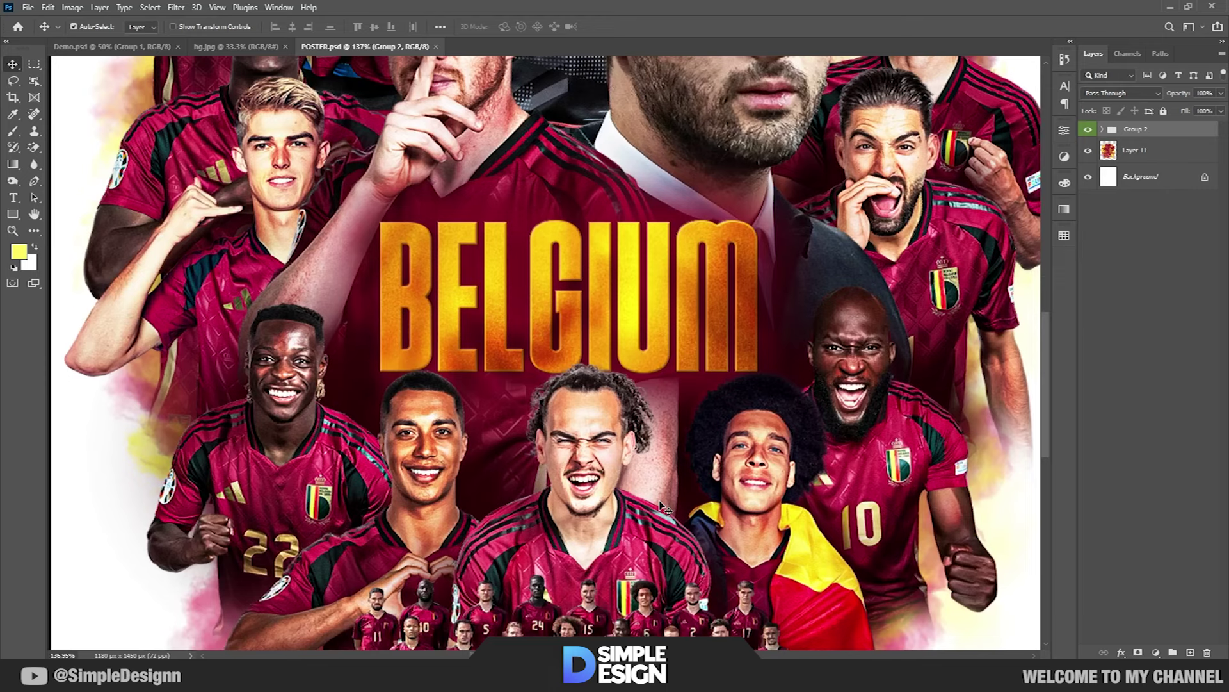
{"action": "scroll", "coordinate": [654, 511], "scroll_direction": "down", "scroll_amount": 2}
{"action": "left_click", "coordinate": [660, 460]}
{"action": "left_click", "coordinate": [1087, 577]}
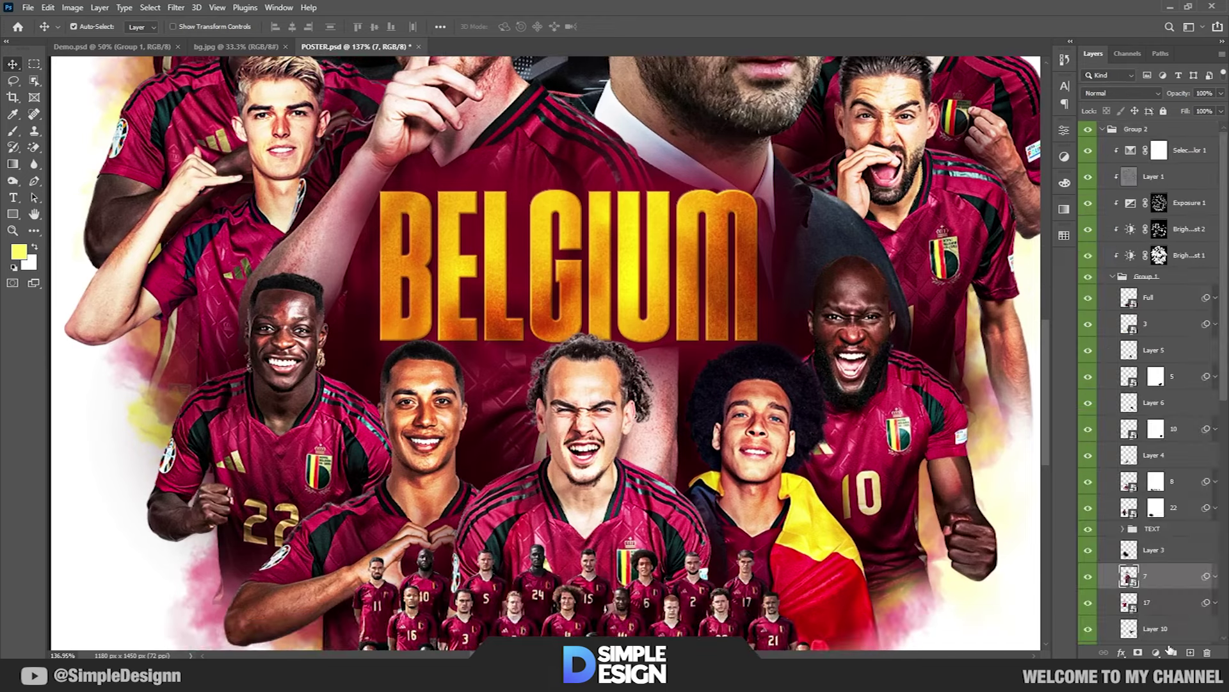
{"action": "key", "text": "b"}
{"action": "key", "text": "x"}
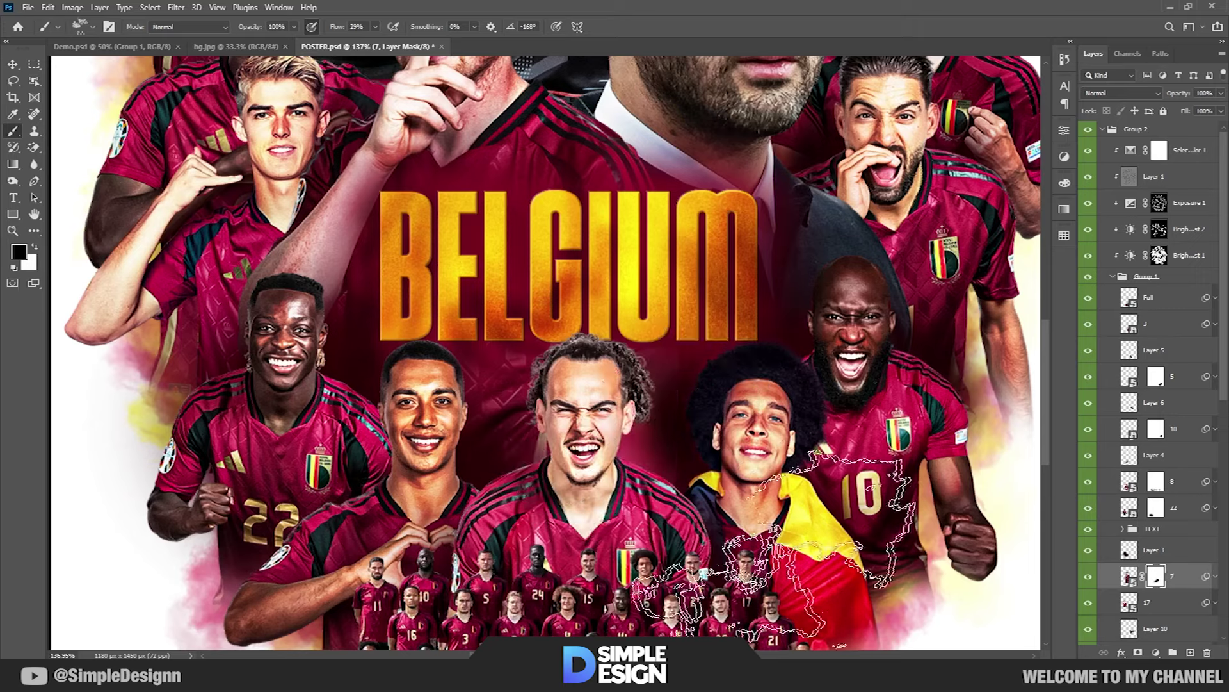
- Add a new empty Layer 14 above Selective Color 1 inside Group 2
{"action": "scroll", "coordinate": [732, 537], "scroll_direction": "down", "scroll_amount": 3}
{"action": "scroll", "coordinate": [731, 536], "scroll_direction": "down", "scroll_amount": 2}
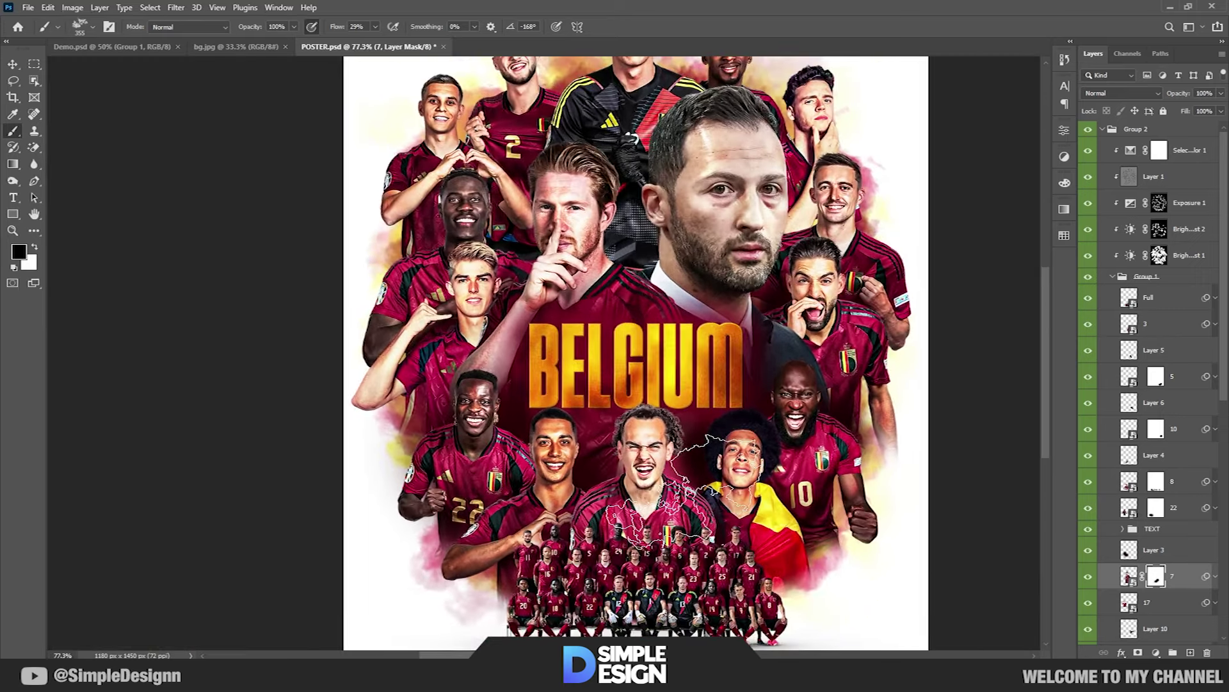
{"action": "scroll", "coordinate": [732, 537], "scroll_direction": "down", "scroll_amount": 2}
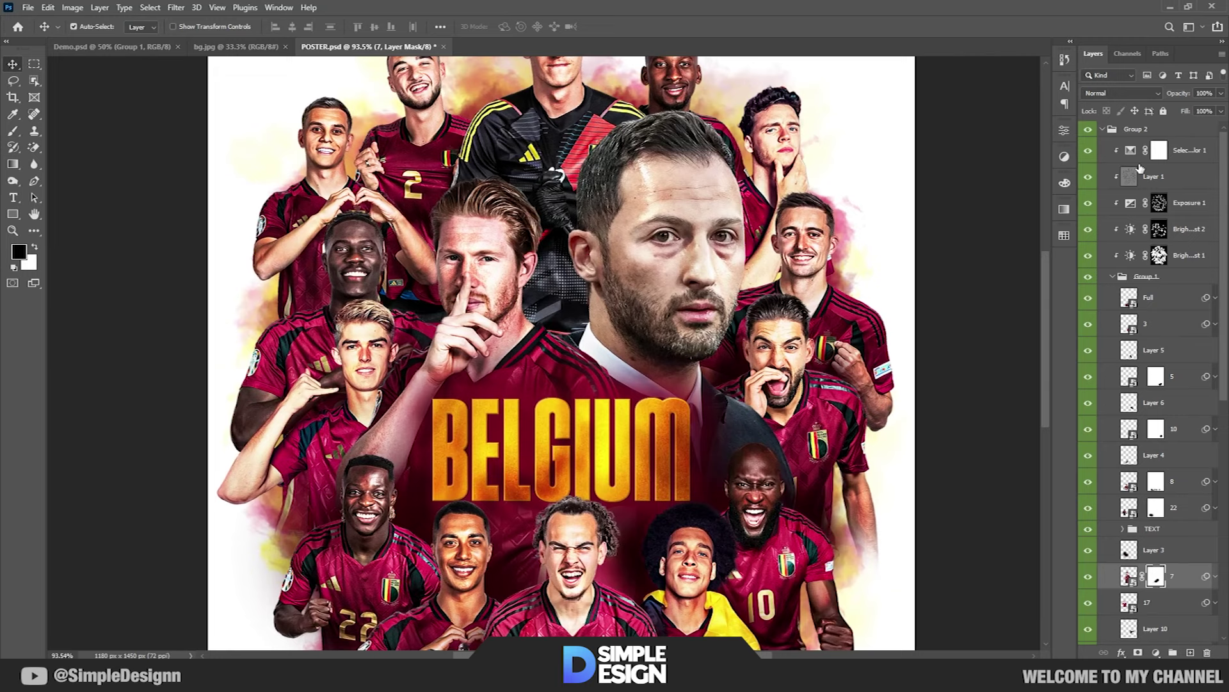
{"action": "left_click", "coordinate": [1104, 130]}
{"action": "left_click", "coordinate": [1102, 129]}
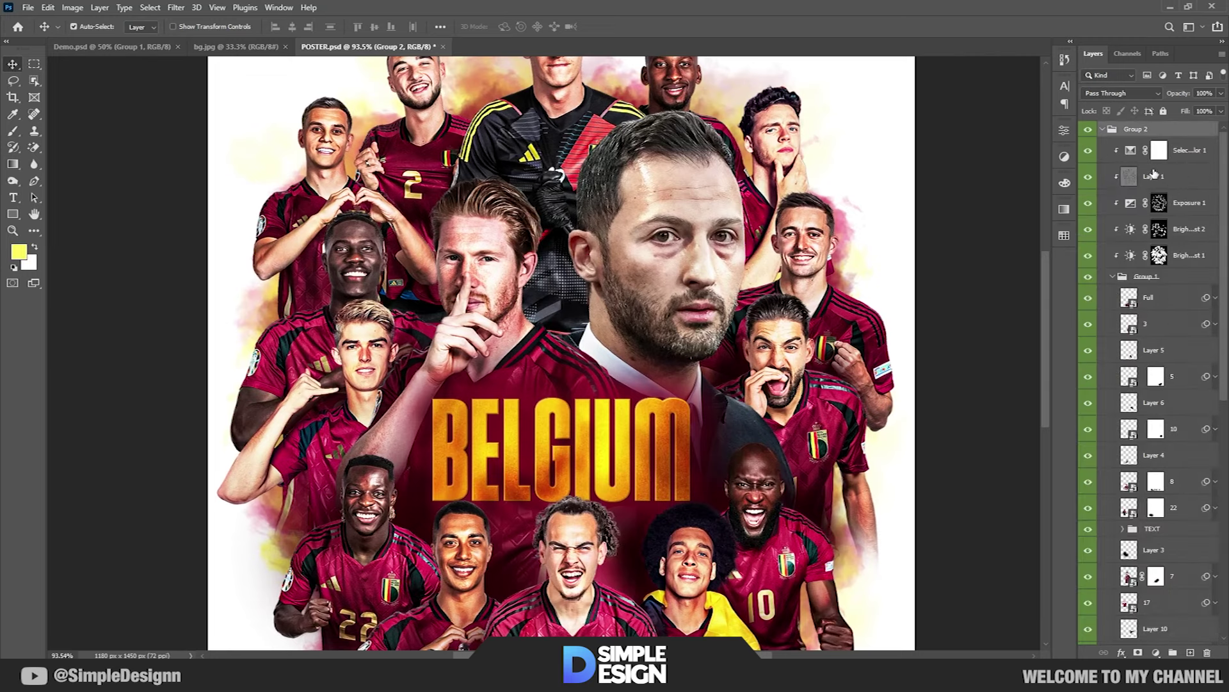
{"action": "left_click", "coordinate": [1178, 151]}
{"action": "left_click", "coordinate": [1190, 653]}
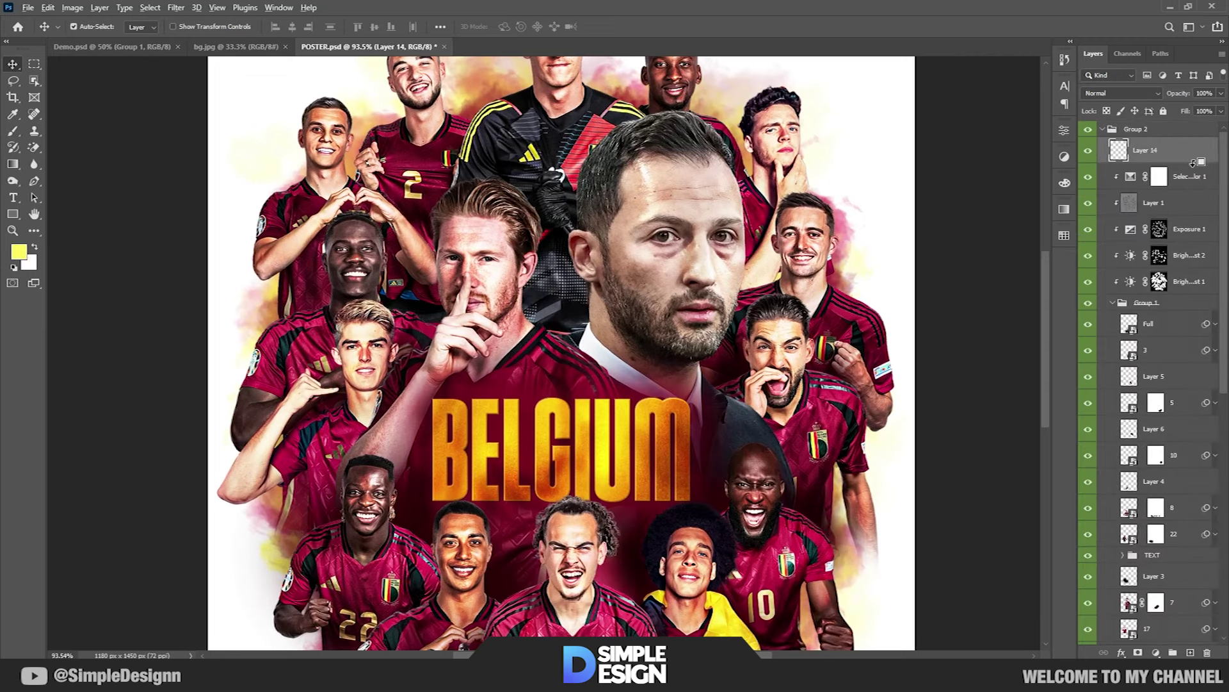
- Clip Layer 14 to the layer below and sample BELGIUM's golden yellow as the brush colour
{"action": "left_click", "coordinate": [1193, 162], "text": "alt"}
{"action": "scroll", "coordinate": [713, 346], "scroll_direction": "down", "scroll_amount": 1}
{"action": "key", "text": "i"}
{"action": "left_click", "coordinate": [509, 436]}
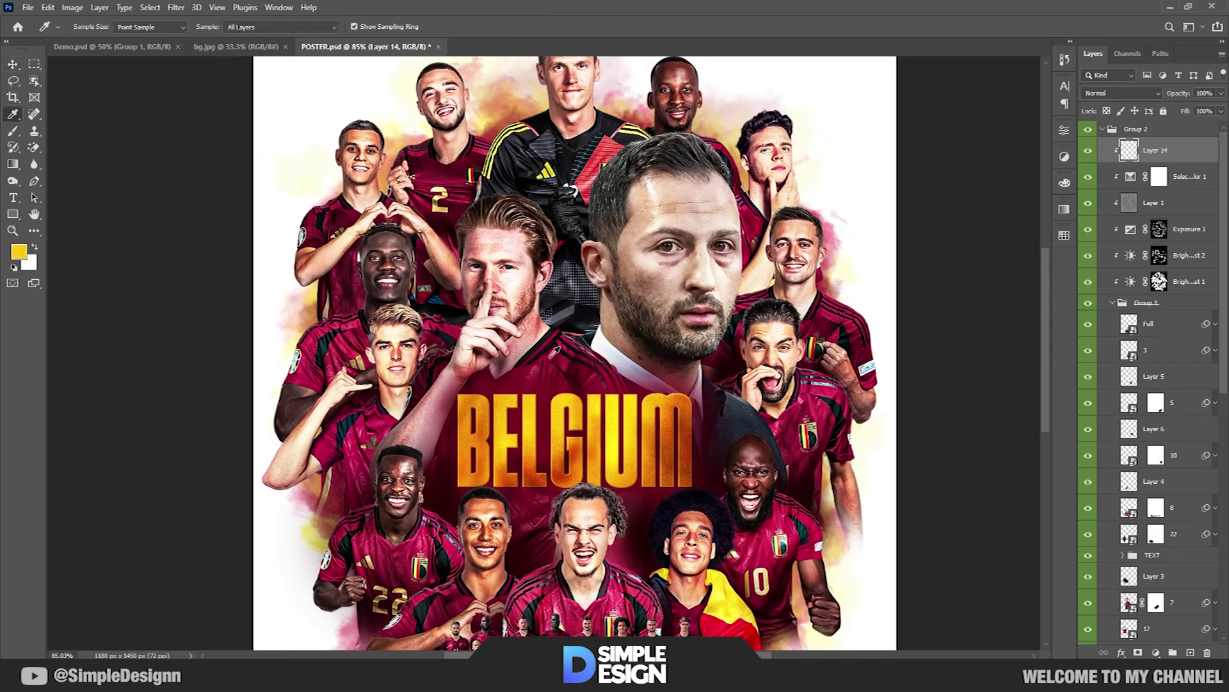
{"action": "key", "text": "b"}
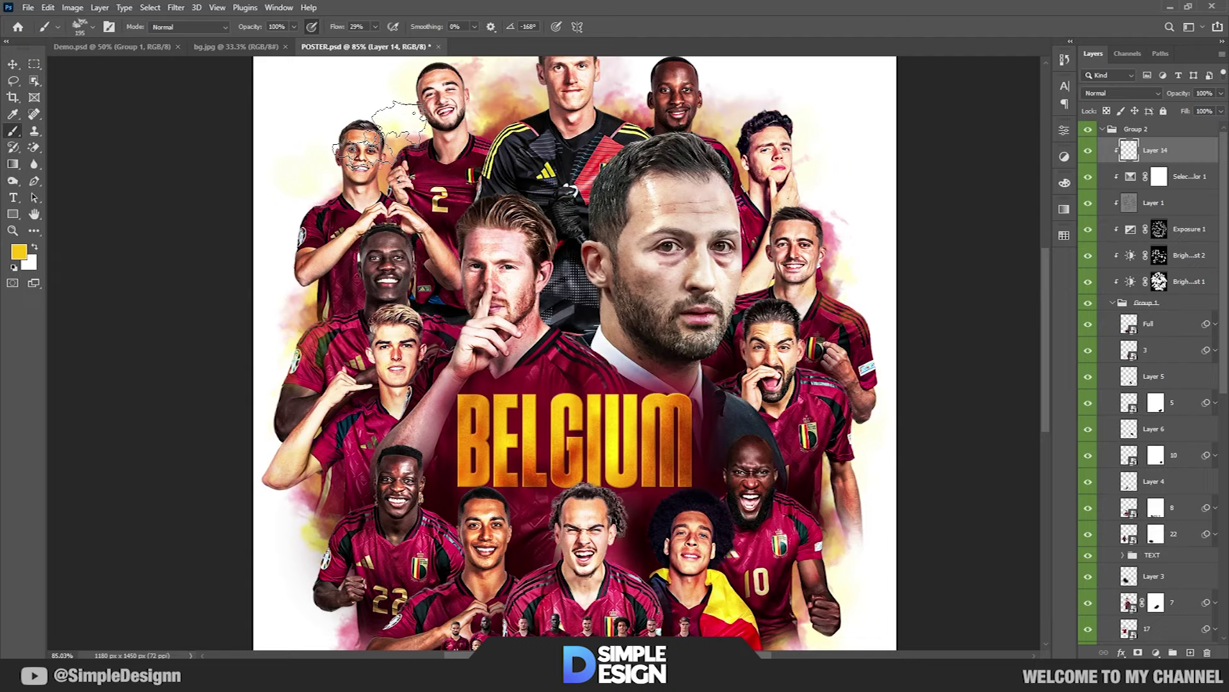
- Pan to the top of the poster and lower the brush flow to 8%
{"action": "scroll", "coordinate": [238, 320], "scroll_direction": "up", "scroll_amount": 2}
{"action": "scroll", "coordinate": [238, 320], "scroll_direction": "up", "scroll_amount": 2}
{"action": "mouse_move", "coordinate": [810, 164]}
{"action": "left_mouse_down"}
{"action": "mouse_move", "coordinate": [602, 259]}
{"action": "mouse_move", "coordinate": [442, 166]}
{"action": "left_mouse_up"}
{"action": "scroll", "coordinate": [878, 329], "scroll_direction": "up", "scroll_amount": 2}
{"action": "scroll", "coordinate": [691, 291], "scroll_direction": "down", "scroll_amount": 2}
{"action": "left_click_drag", "start_coordinate": [338, 26], "coordinate": [323, 26]}
{"action": "scroll", "coordinate": [704, 448], "scroll_direction": "down", "scroll_amount": 4}
{"action": "scroll", "coordinate": [704, 480], "scroll_direction": "down", "scroll_amount": 6}
- Navigate around the BELGIUM title area, then return to the Move tool
{"action": "left_click_drag", "start_coordinate": [631, 448], "coordinate": [584, 387]}
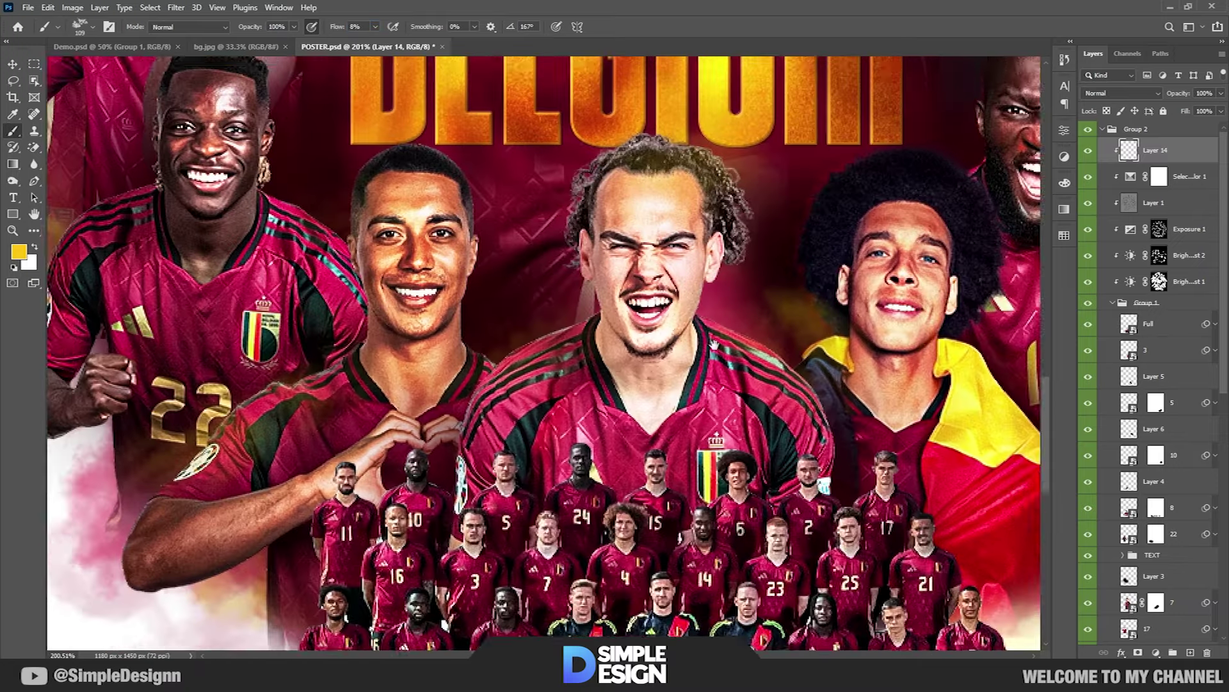
{"action": "scroll", "coordinate": [584, 387], "scroll_direction": "down", "scroll_amount": 1}
{"action": "scroll", "coordinate": [584, 386], "scroll_direction": "down", "scroll_amount": 1}
{"action": "scroll", "coordinate": [778, 229], "scroll_direction": "down", "scroll_amount": 1}
{"action": "scroll", "coordinate": [778, 229], "scroll_direction": "down", "scroll_amount": 1}
{"action": "scroll", "coordinate": [520, 314], "scroll_direction": "up", "scroll_amount": 2}
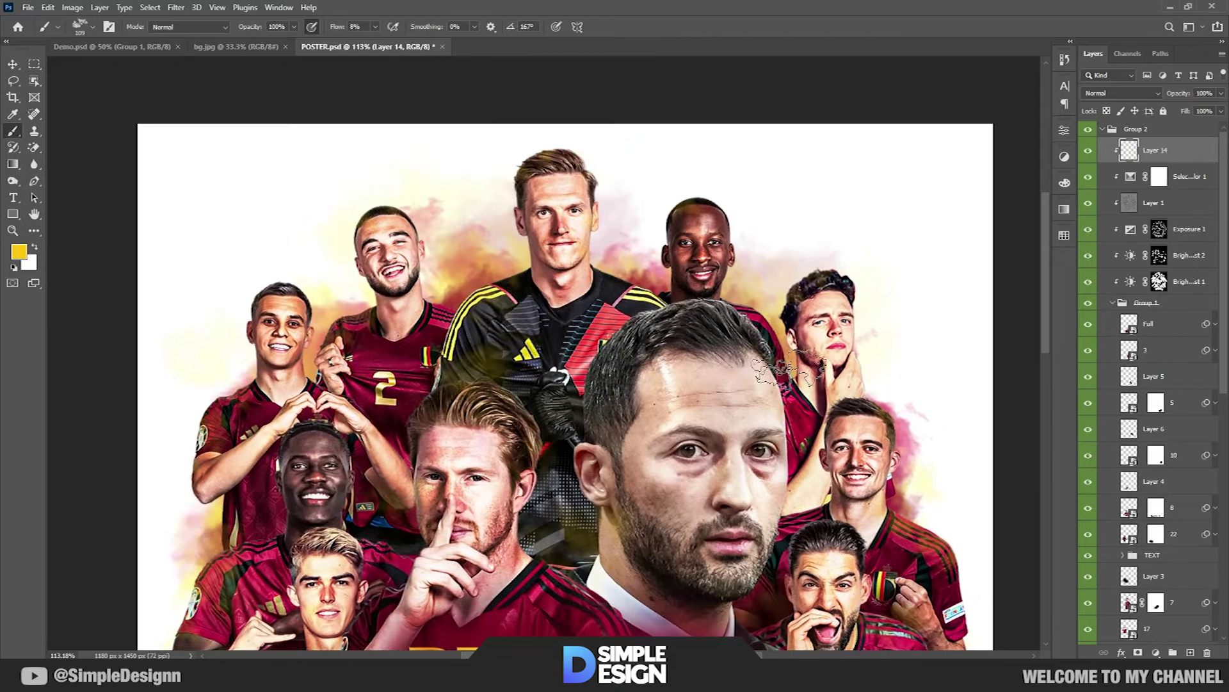
{"action": "scroll", "coordinate": [749, 281], "scroll_direction": "down", "scroll_amount": 5}
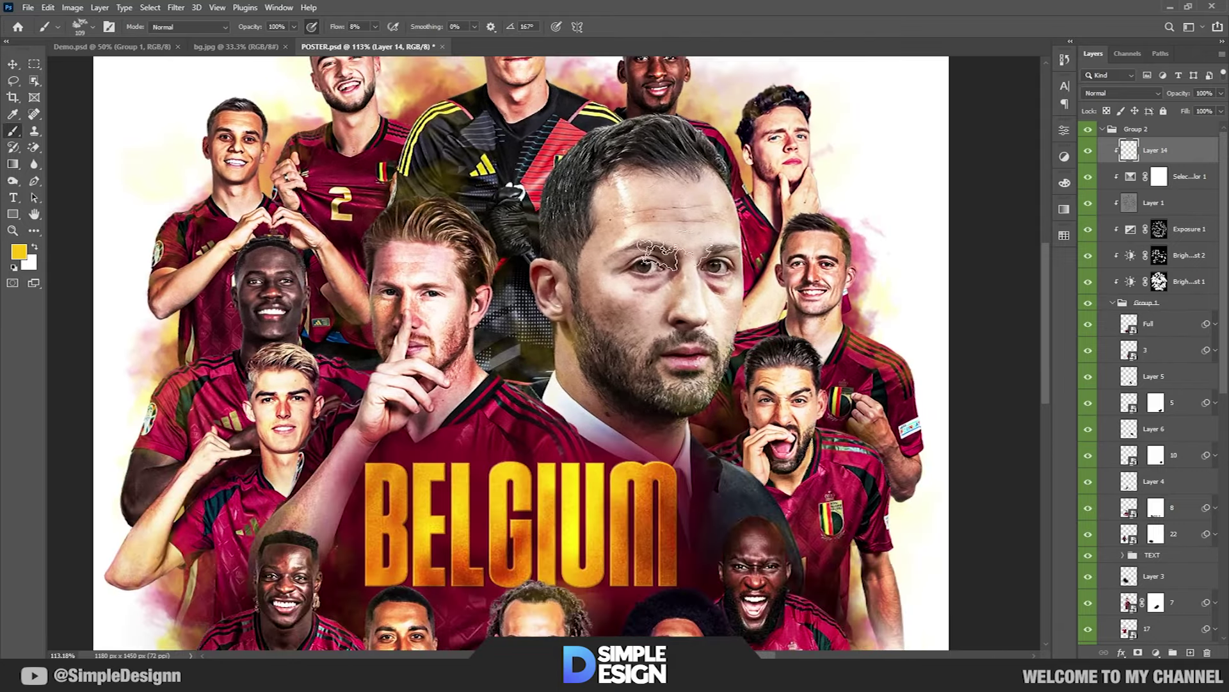
{"action": "scroll", "coordinate": [746, 196], "scroll_direction": "down", "scroll_amount": 2}
{"action": "scroll", "coordinate": [641, 288], "scroll_direction": "down", "scroll_amount": 5}
{"action": "scroll", "coordinate": [532, 384], "scroll_direction": "up", "scroll_amount": 3}
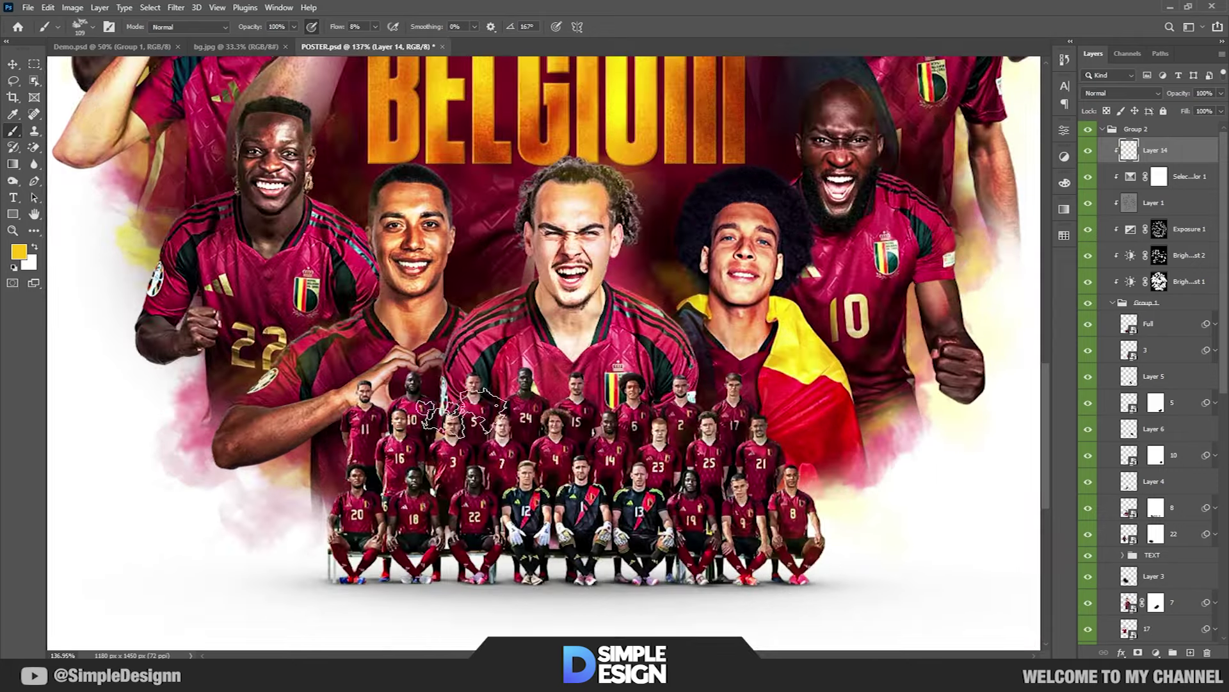
{"action": "scroll", "coordinate": [532, 385], "scroll_direction": "down", "scroll_amount": 5}
{"action": "key", "text": "v"}
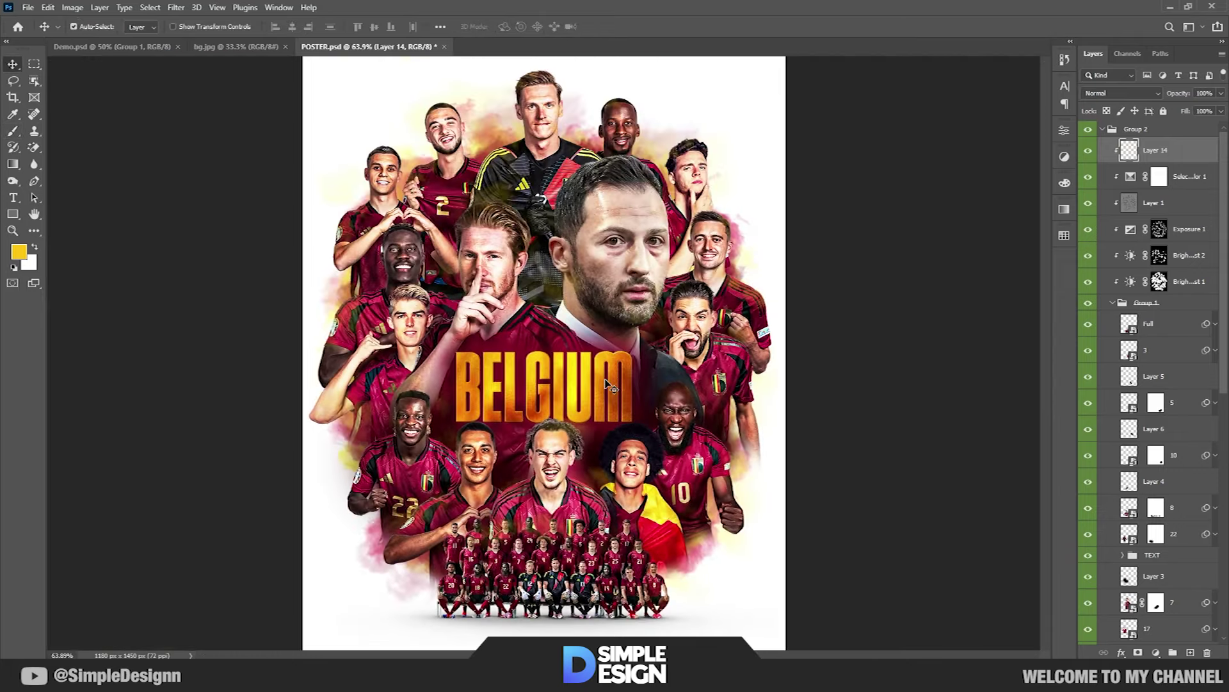
{"action": "scroll", "coordinate": [607, 383], "scroll_direction": "down", "scroll_amount": 1}
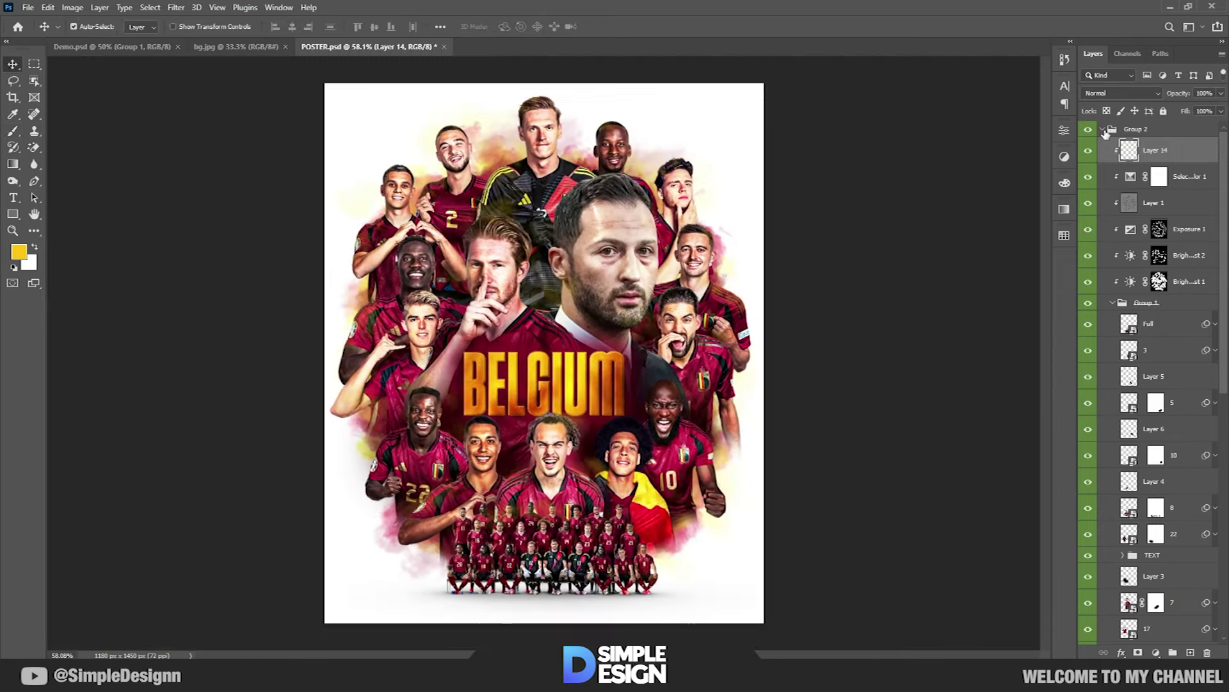
- Add a Levels 1 adjustment with input levels 6, 1.00 and 247, then collapse Group 2
{"action": "left_click", "coordinate": [1158, 652]}
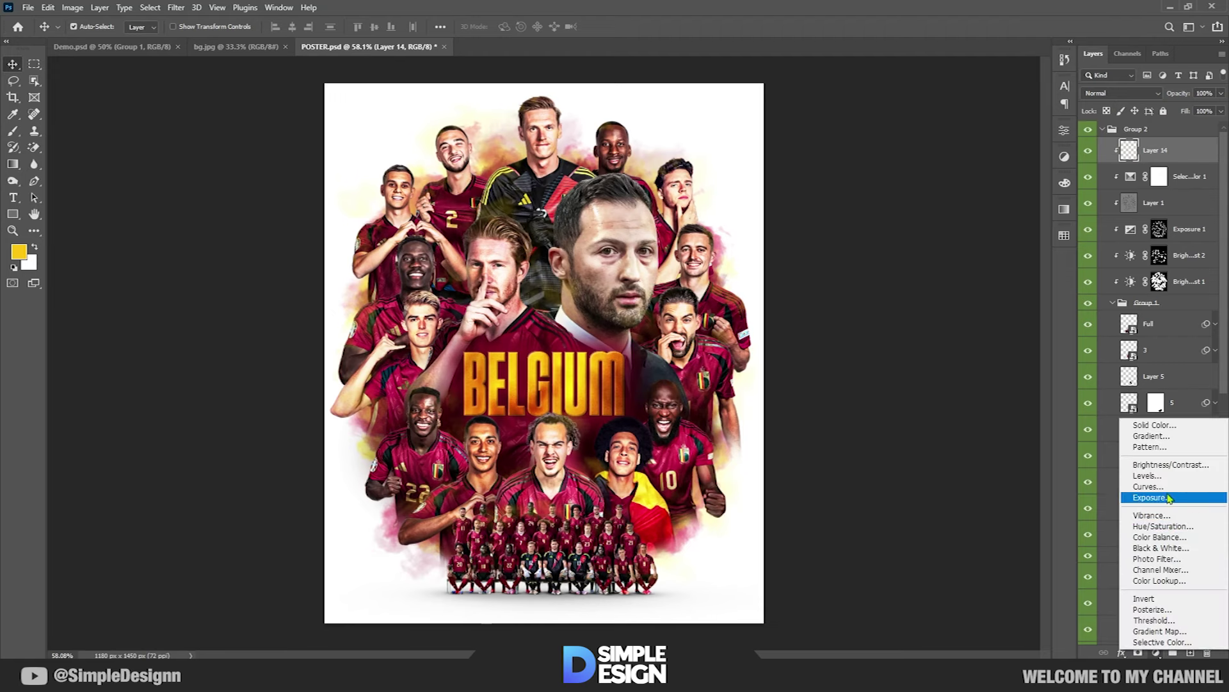
{"action": "left_click", "coordinate": [1159, 474]}
{"action": "left_click_drag", "start_coordinate": [1033, 260], "coordinate": [1032, 261]}
{"action": "mouse_move", "coordinate": [896, 261]}
{"action": "left_mouse_down"}
{"action": "mouse_move", "coordinate": [913, 261]}
{"action": "mouse_move", "coordinate": [894, 260]}
{"action": "left_mouse_up"}
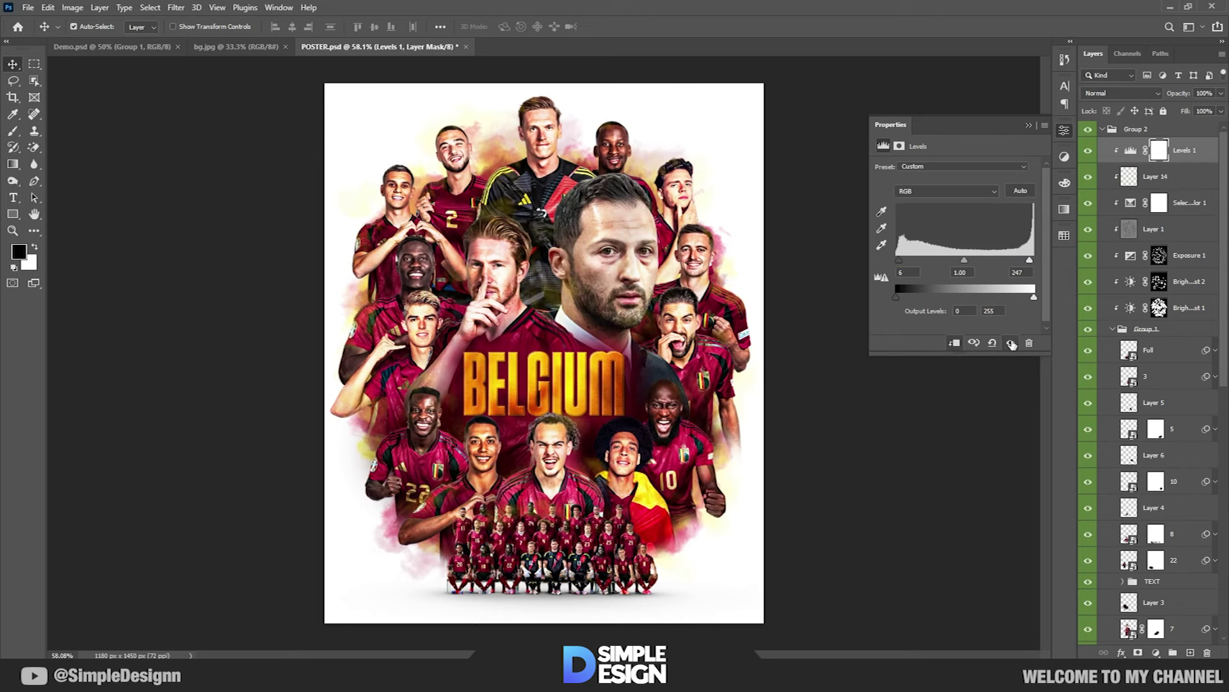
{"action": "left_click", "coordinate": [1027, 125]}
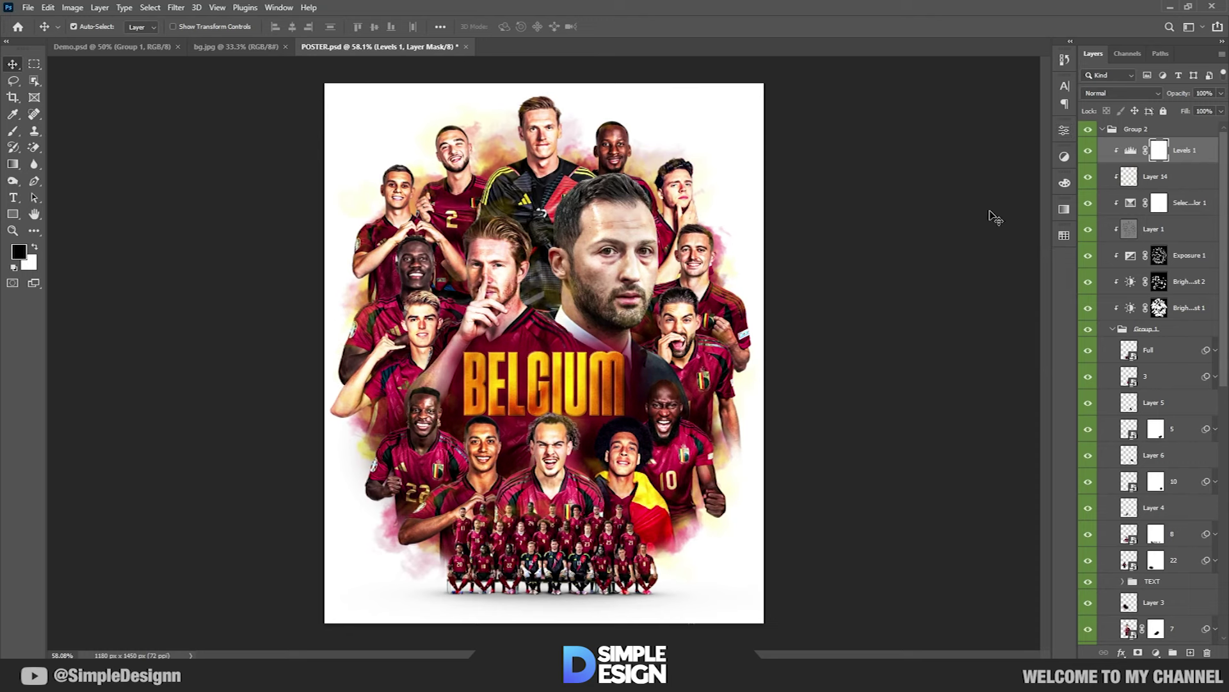
{"action": "left_click", "coordinate": [1102, 129]}
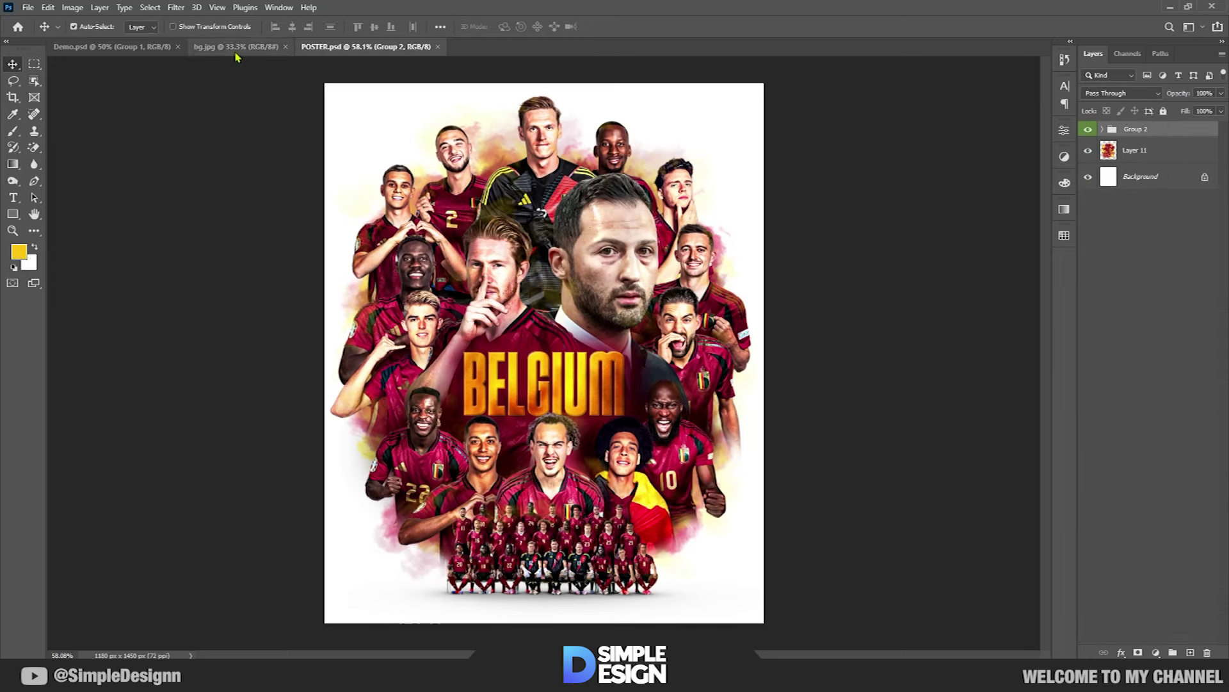
- Unlock the bg.jpg stadium layer and bring it into POSTER.psd
{"action": "left_click", "coordinate": [236, 47]}
{"action": "left_click", "coordinate": [1205, 137]}
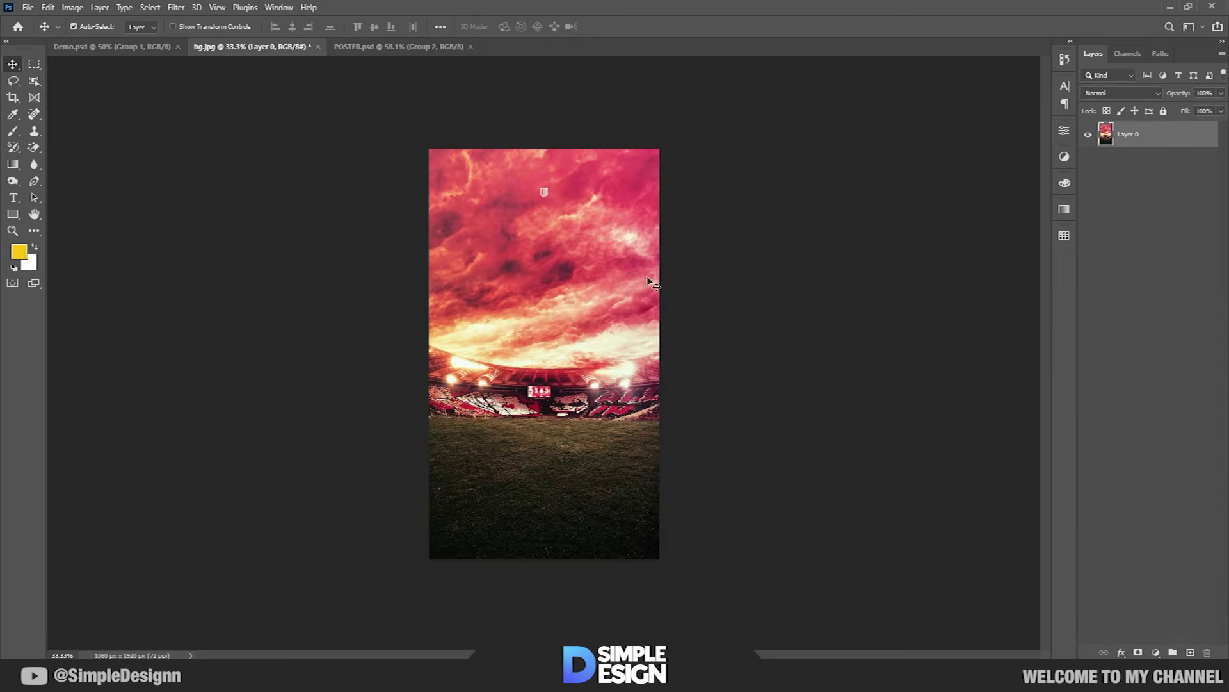
{"action": "left_click_drag", "start_coordinate": [686, 261], "coordinate": [563, 353]}
- Stretch the stadium layer across the poster and move Layer 15 below Group 2
{"action": "key", "text": "ctrl+t"}
{"action": "scroll", "coordinate": [563, 352], "scroll_direction": "down", "scroll_amount": 2}
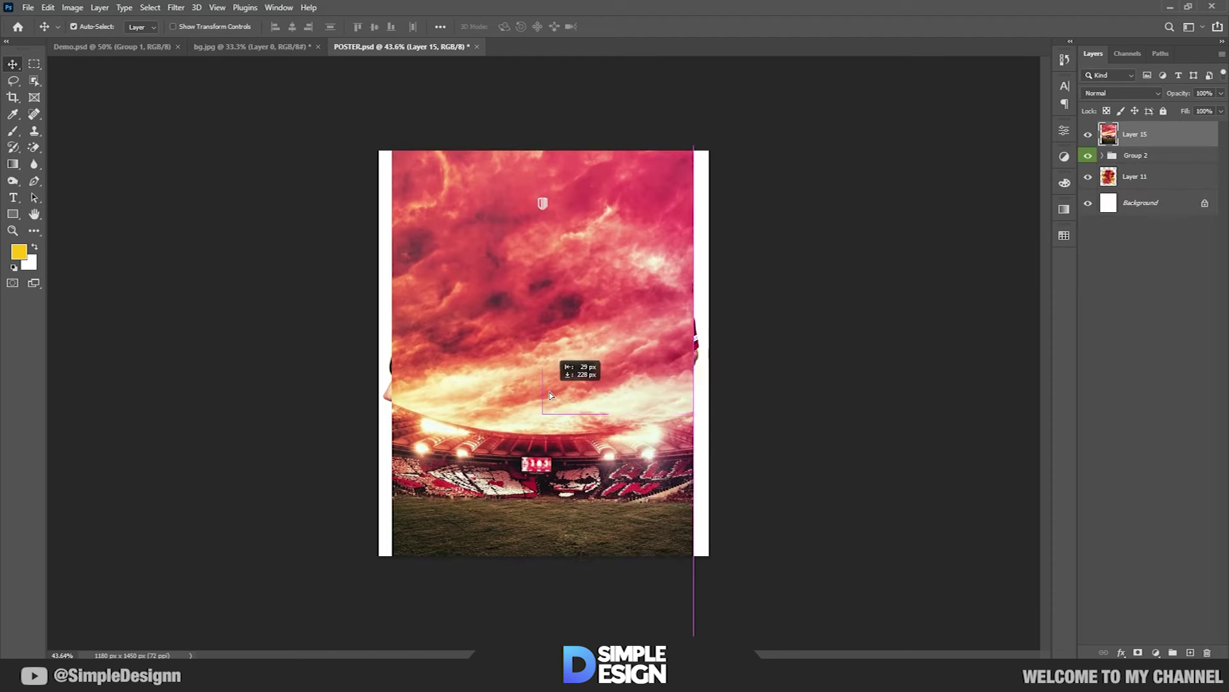
{"action": "left_click_drag", "start_coordinate": [667, 417], "coordinate": [714, 431]}
{"action": "left_click_drag", "start_coordinate": [380, 431], "coordinate": [383, 431]}
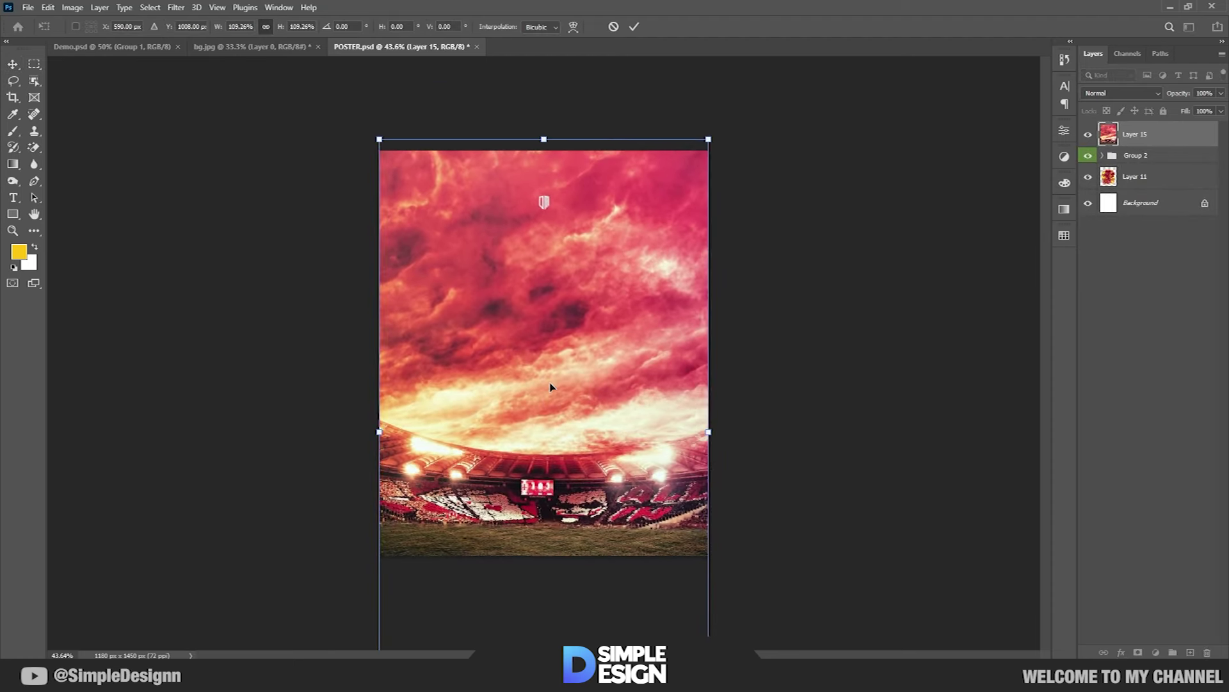
{"action": "key", "text": "Return"}
{"action": "left_click_drag", "start_coordinate": [1139, 139], "coordinate": [1138, 165]}
{"action": "scroll", "coordinate": [1047, 351], "scroll_direction": "up", "scroll_amount": 1}
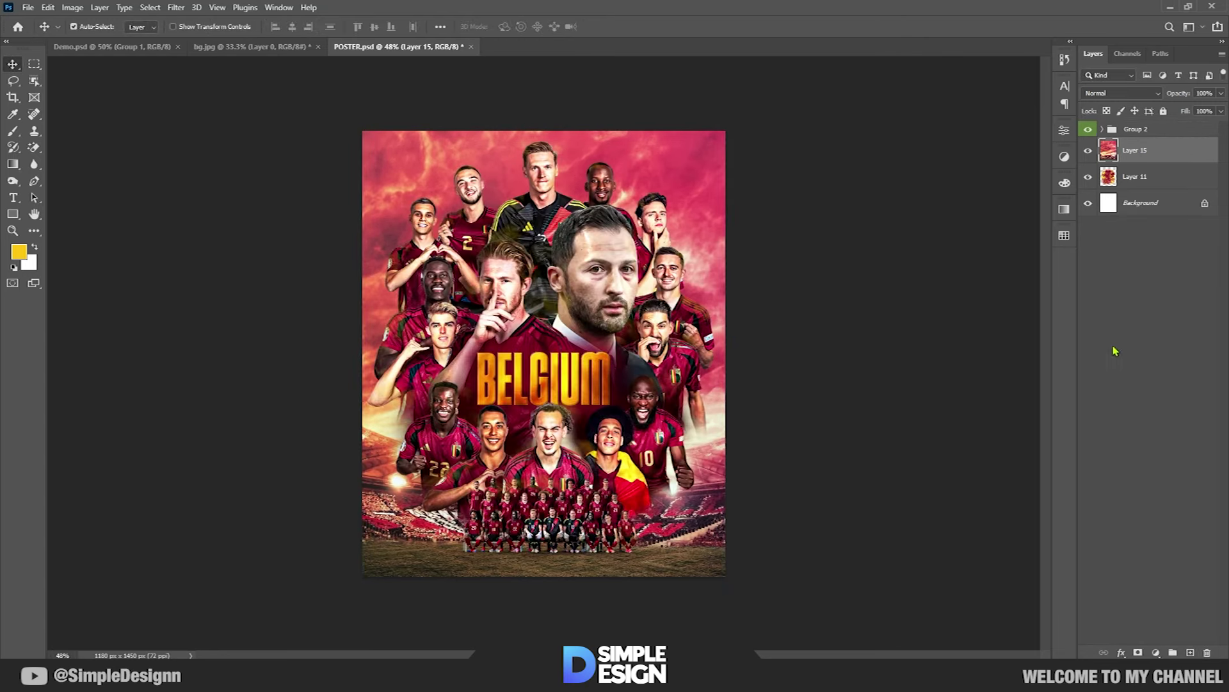
- Mask the stadium layer, painting black to hide its bottom edge and the red sky at the top
{"action": "left_click", "coordinate": [1138, 652]}
{"action": "key", "text": "b"}
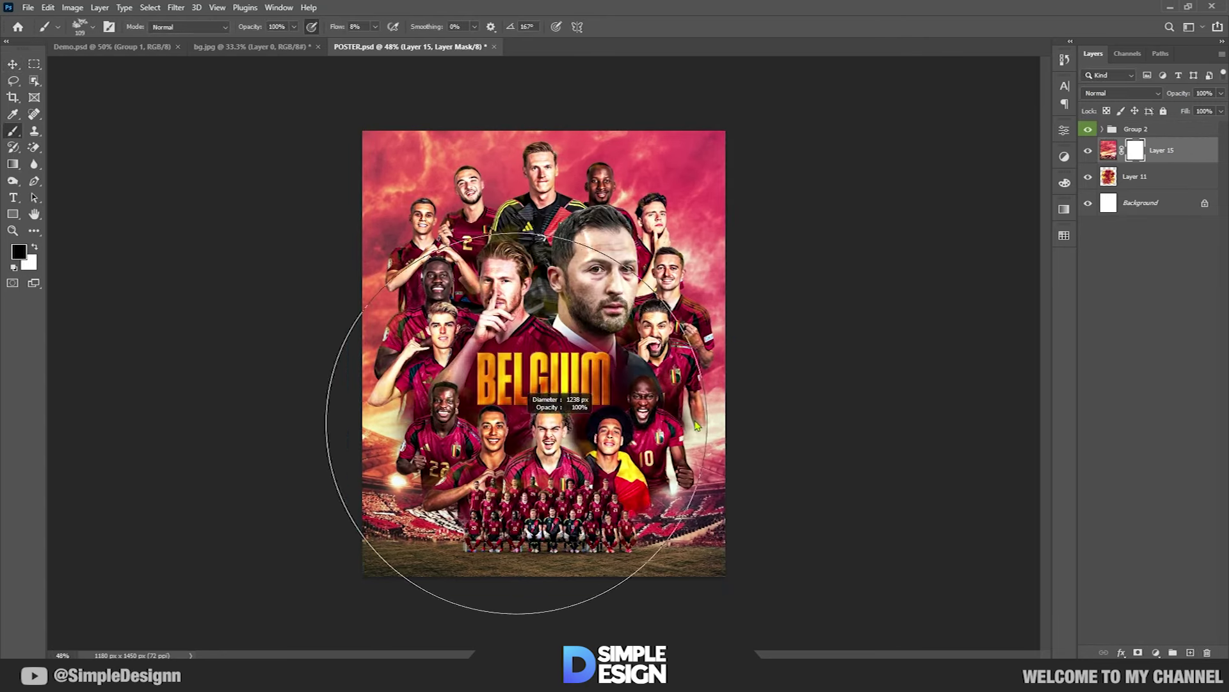
{"action": "left_click_drag", "start_coordinate": [269, 506], "coordinate": [435, 596]}
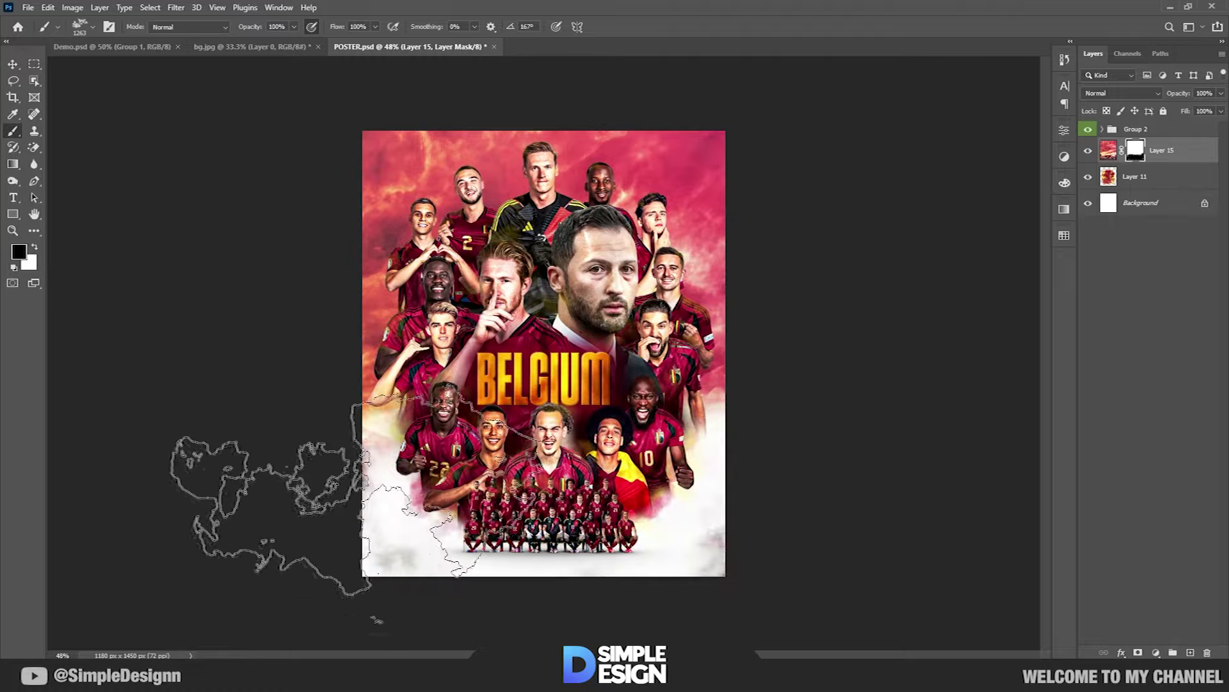
{"action": "left_click_drag", "start_coordinate": [485, 220], "coordinate": [721, 137]}
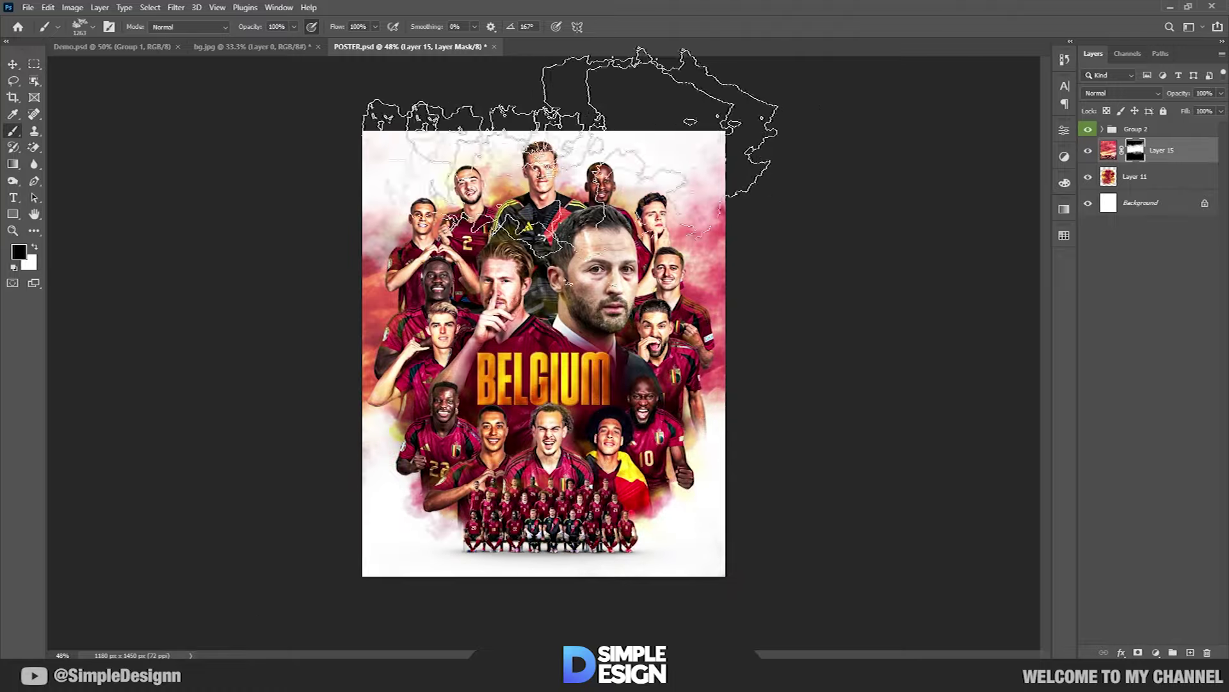
{"action": "scroll", "coordinate": [736, 131], "scroll_direction": "up", "scroll_amount": 1}
{"action": "key", "text": "bracketleft"}
{"action": "key", "text": "bracketleft"}
{"action": "key", "text": "bracketleft"}
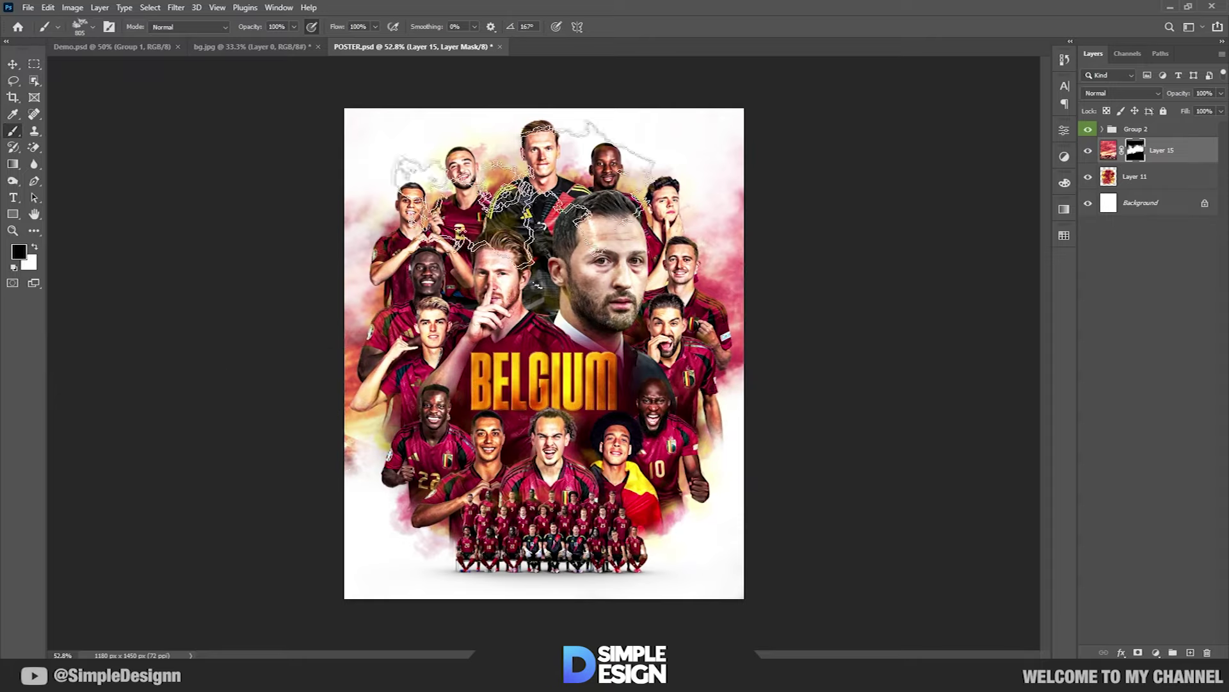
{"action": "scroll", "coordinate": [752, 170], "scroll_direction": "down", "scroll_amount": 2}
- Refine the stadium mask with alternating white and black strokes at varying brush sizes
{"action": "key", "text": "x"}
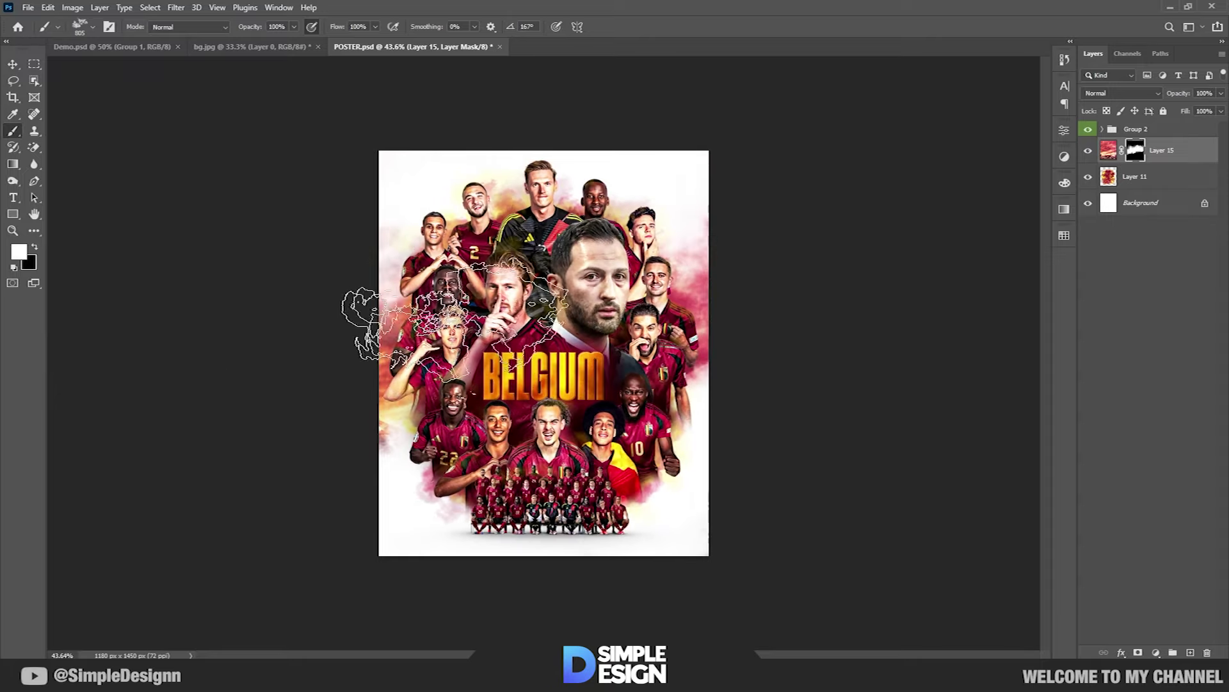
{"action": "scroll", "coordinate": [484, 135], "scroll_direction": "up", "scroll_amount": 1}
{"action": "key", "text": "x"}
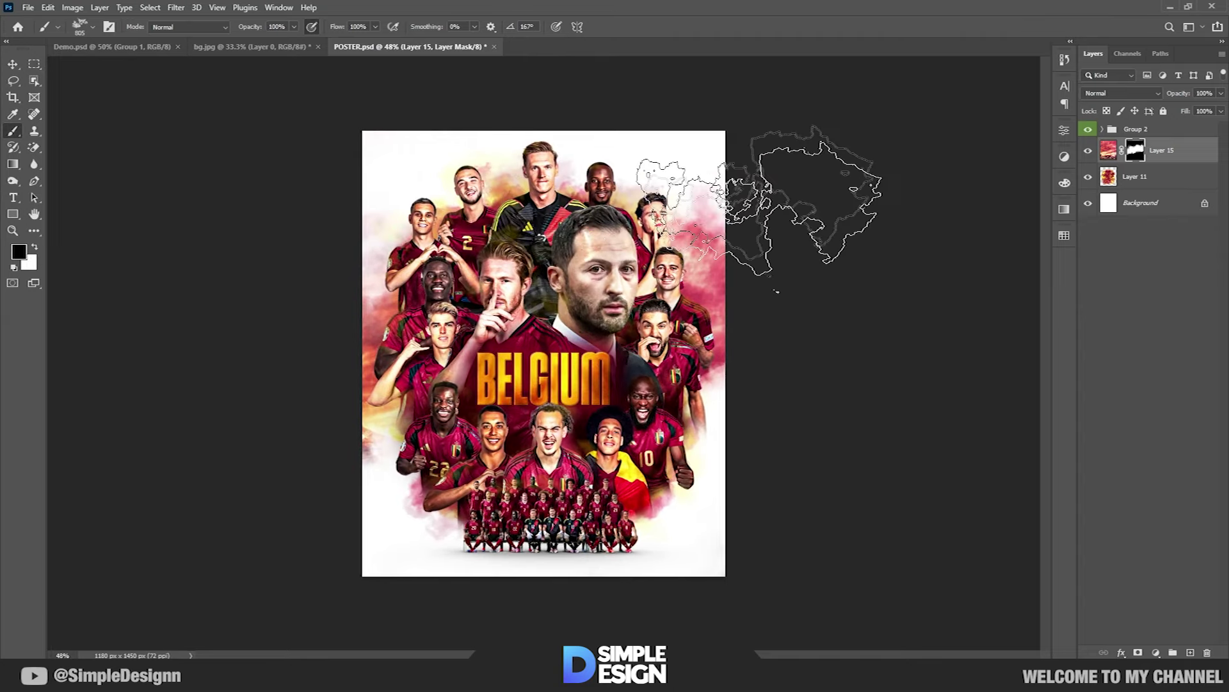
{"action": "key", "text": "bracketleft"}
{"action": "key", "text": "bracketleft"}
{"action": "key", "text": "bracketleft"}
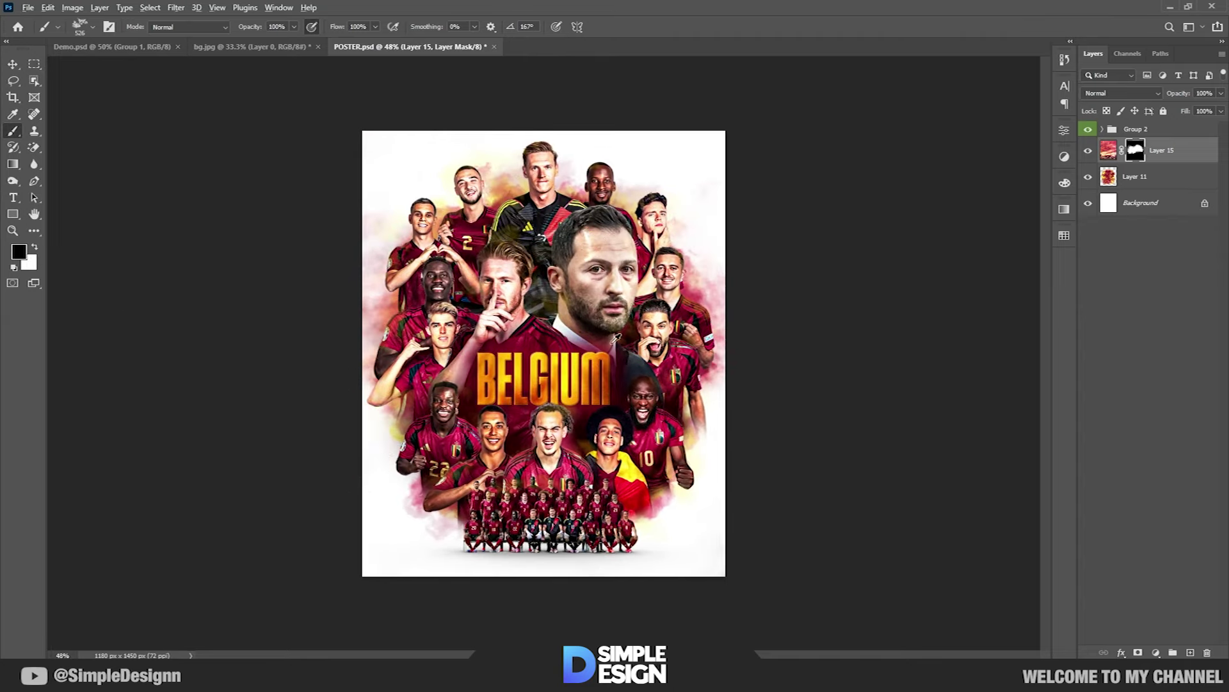
{"action": "scroll", "coordinate": [359, 356], "scroll_direction": "up", "scroll_amount": 2}
{"action": "key", "text": "x"}
{"action": "key", "text": "bracketright"}
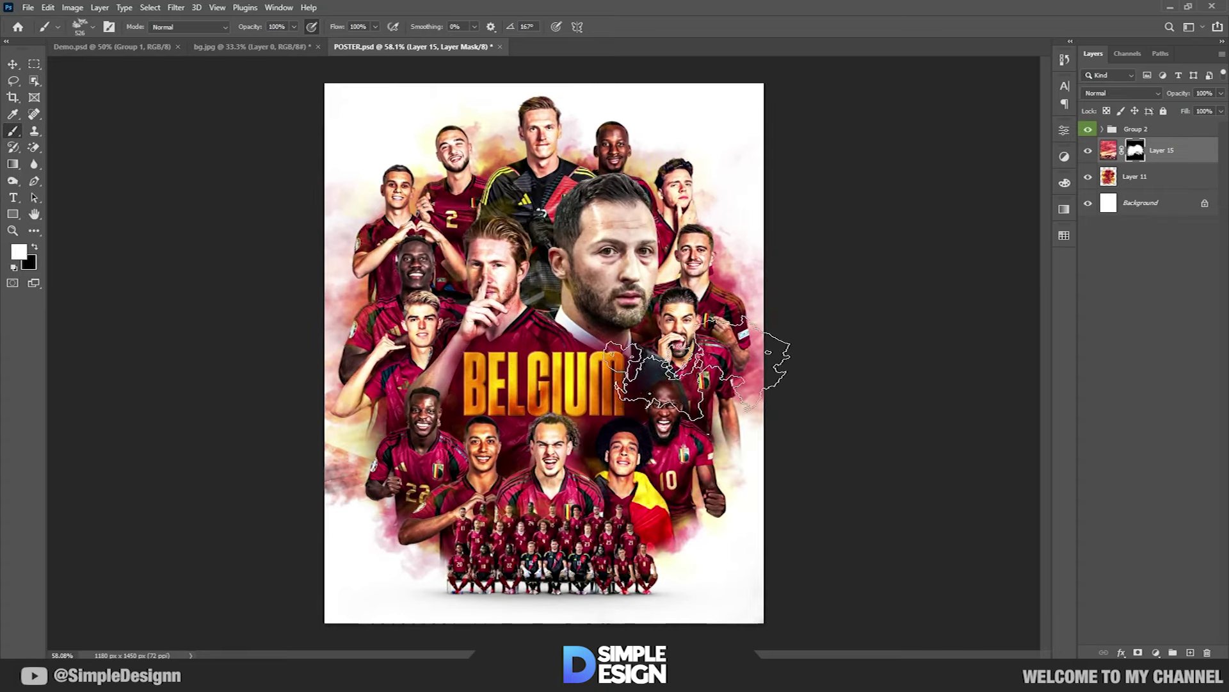
{"action": "key", "text": "bracketleft"}
{"action": "key", "text": "x"}
{"action": "key", "text": "bracketright"}
{"action": "key", "text": "bracketright"}
{"action": "key", "text": "bracketright"}
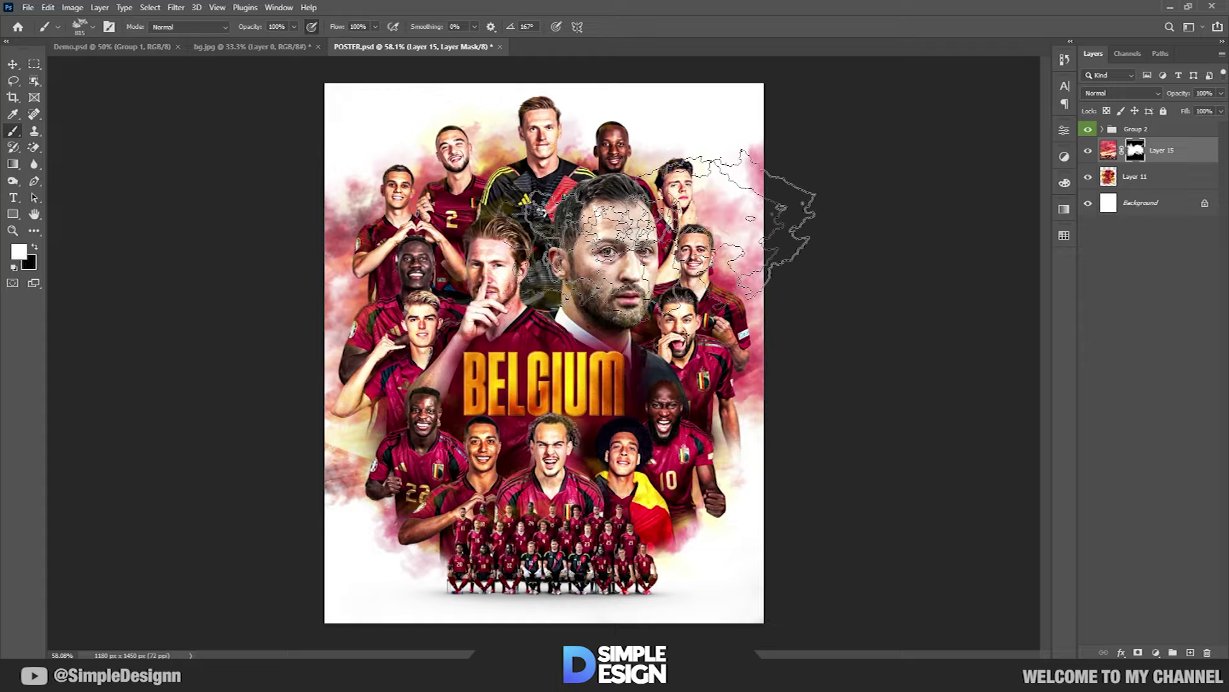
{"action": "key", "text": "x"}
{"action": "key", "text": "x"}
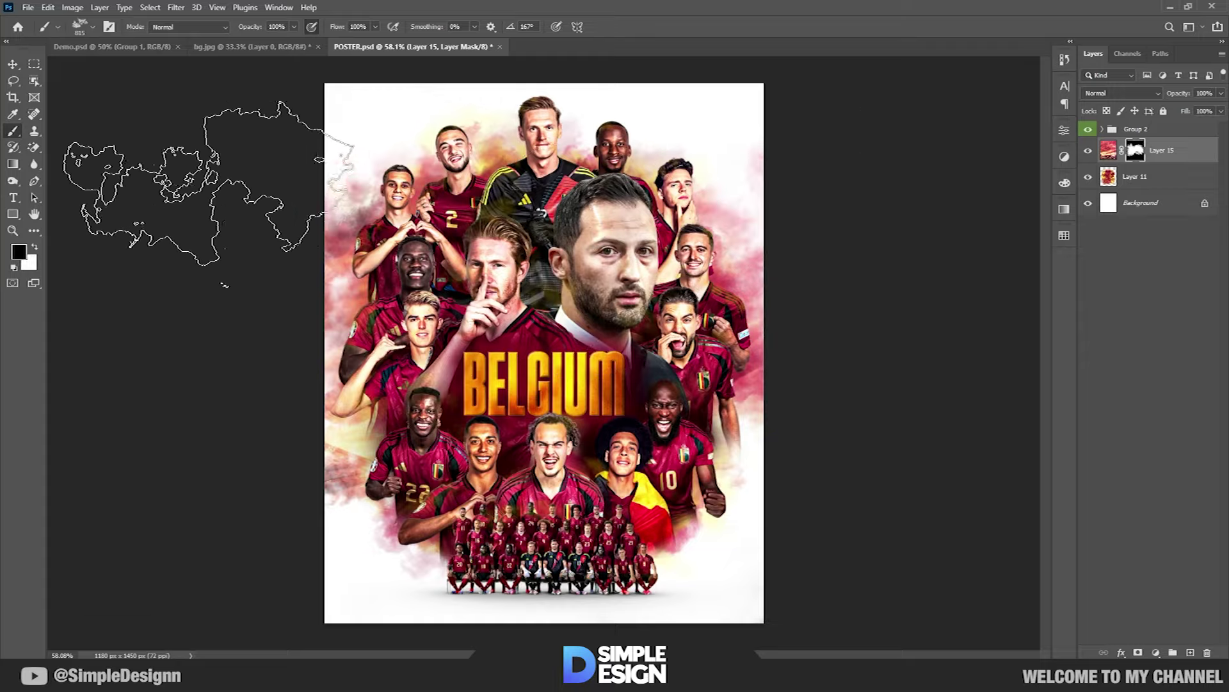
{"action": "scroll", "coordinate": [592, 393], "scroll_direction": "down", "scroll_amount": 1}
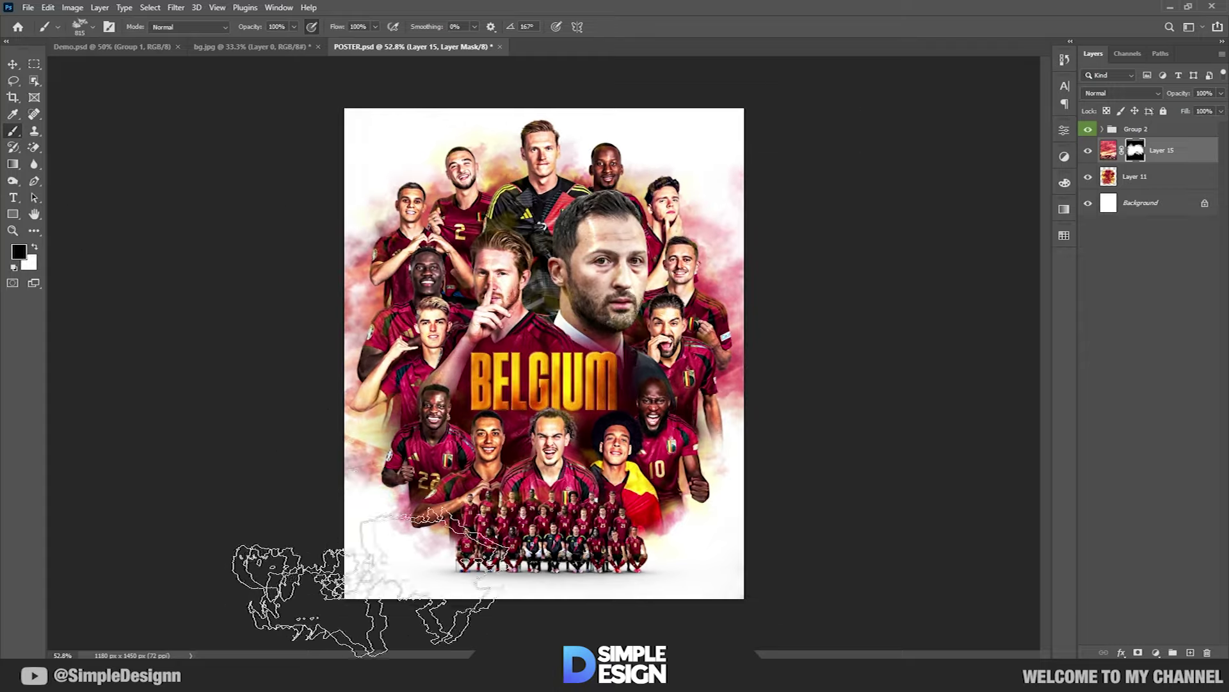
{"action": "scroll", "coordinate": [543, 357], "scroll_direction": "up", "scroll_amount": 1}
{"action": "key", "text": "v"}
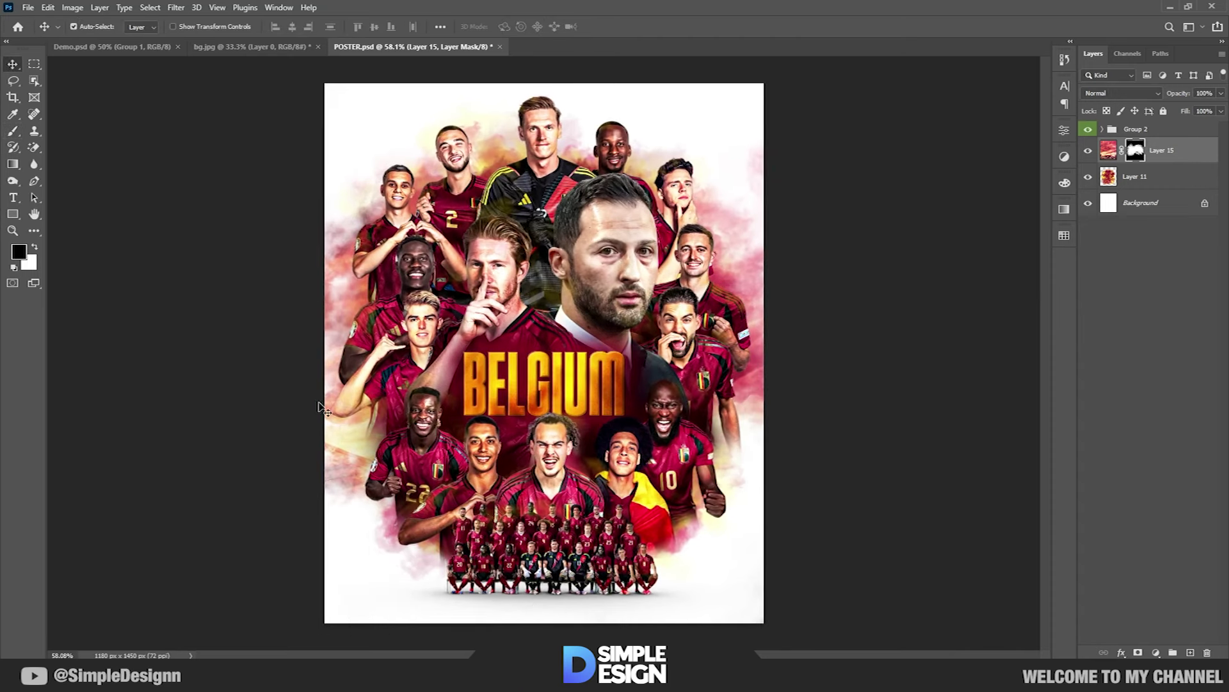
{"action": "scroll", "coordinate": [669, 356], "scroll_direction": "up", "scroll_amount": 1}
{"action": "left_click", "coordinate": [1142, 204]}
- Add a light grey (e6e6e5) Solid Color fill layer directly above the Background
{"action": "left_click", "coordinate": [1156, 652]}
{"action": "left_click", "coordinate": [1146, 426]}
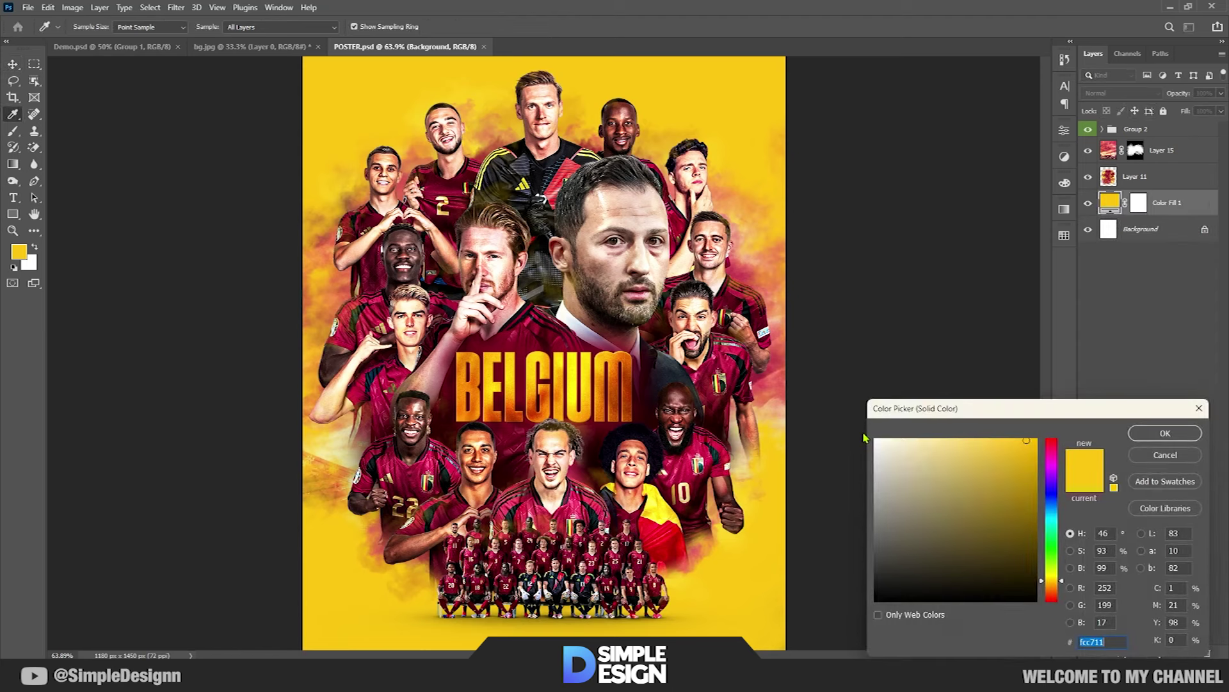
{"action": "mouse_move", "coordinate": [885, 440]}
{"action": "left_mouse_down"}
{"action": "mouse_move", "coordinate": [872, 466]}
{"action": "mouse_move", "coordinate": [871, 452]}
{"action": "left_mouse_up"}
{"action": "left_click", "coordinate": [1165, 433]}
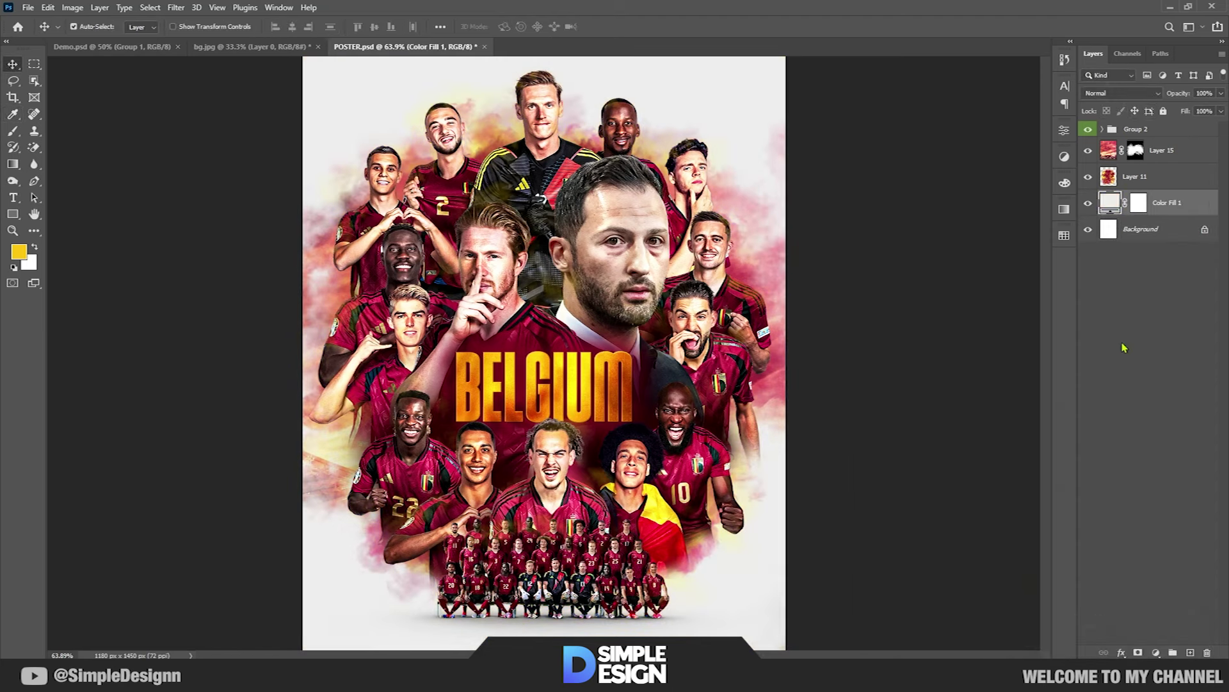
{"action": "key", "text": "v"}
{"action": "scroll", "coordinate": [915, 360], "scroll_direction": "down", "scroll_amount": 2}
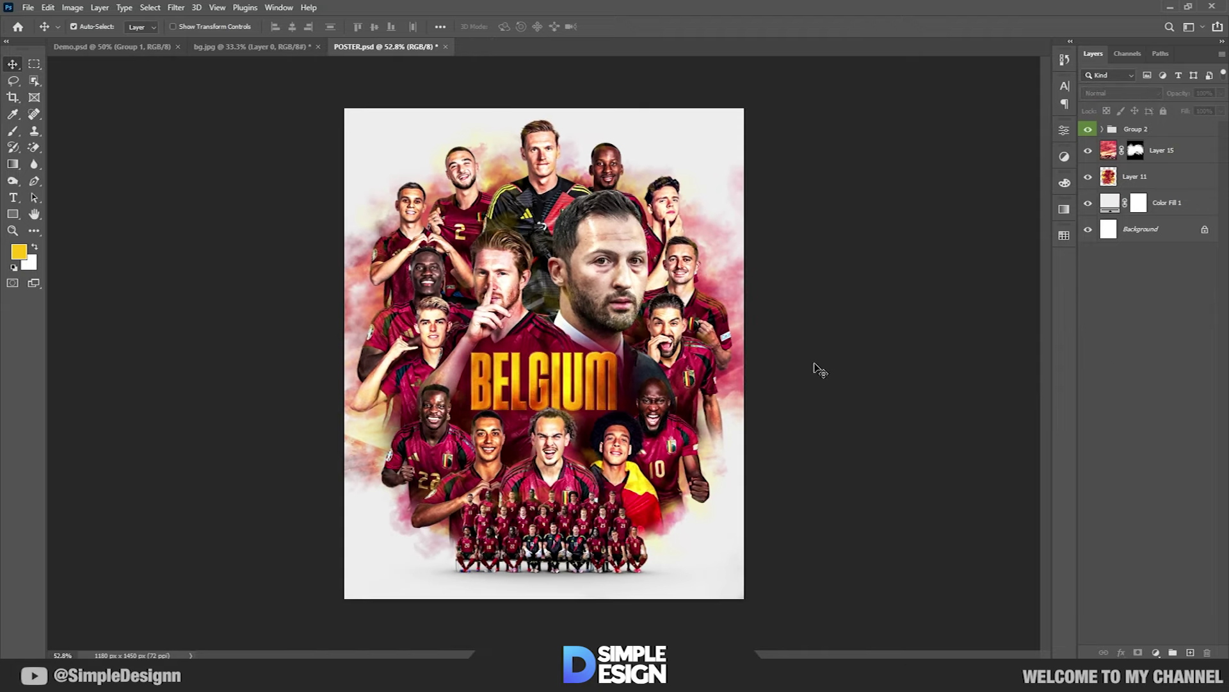
{"action": "scroll", "coordinate": [646, 373], "scroll_direction": "up", "scroll_amount": 1}
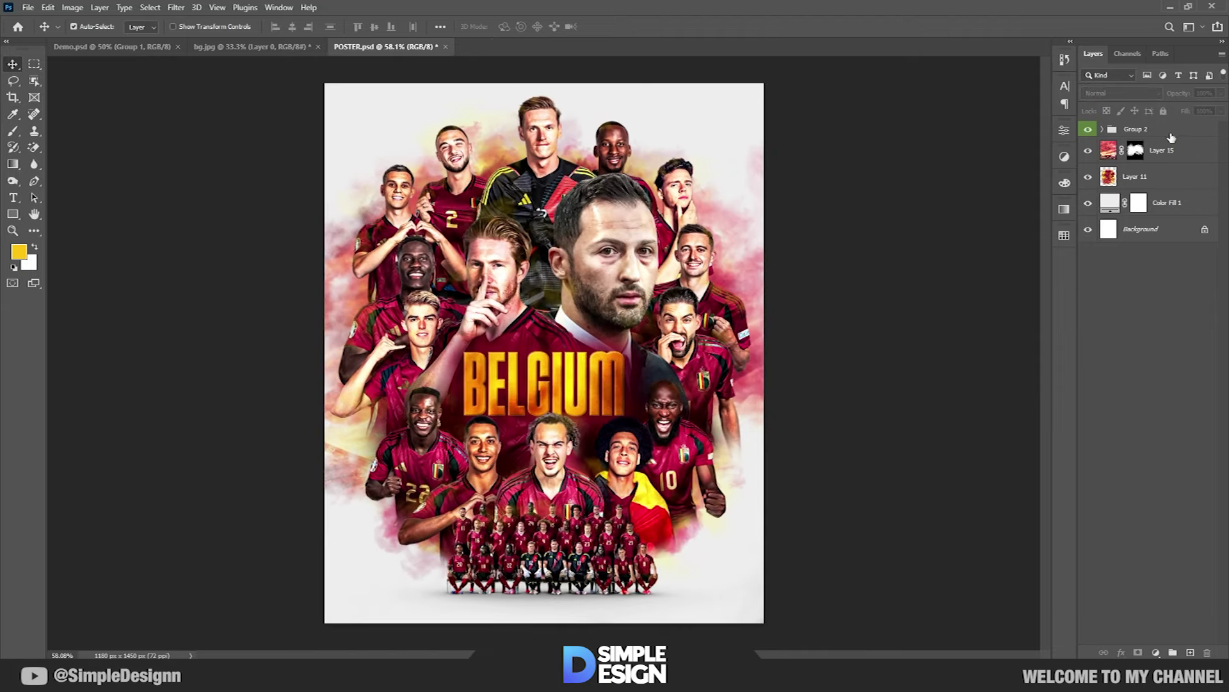
{"action": "right_click", "coordinate": [1142, 132]}
- Stamp the poster into Layer 16 and, in Camera Raw, warm the temperature and raise contrast
{"action": "left_click", "coordinate": [1024, 296]}
{"action": "left_click", "coordinate": [175, 8]}
{"action": "left_click", "coordinate": [227, 103]}
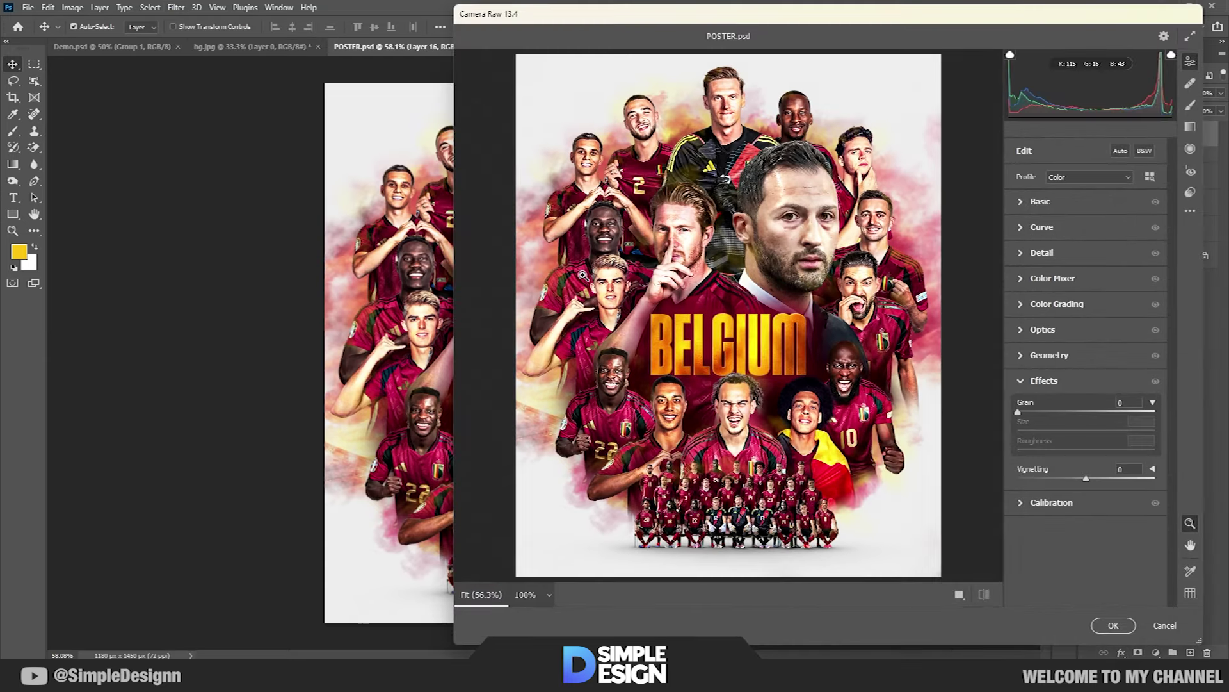
{"action": "left_click", "coordinate": [1026, 204]}
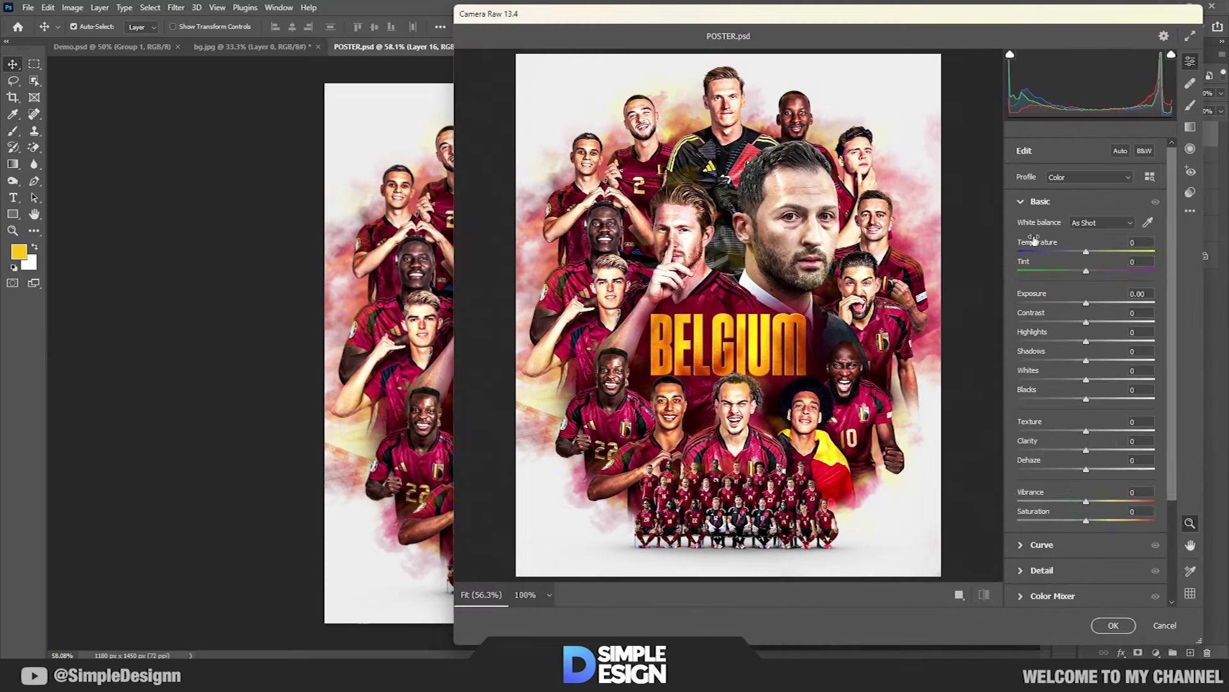
{"action": "left_click_drag", "start_coordinate": [1082, 254], "coordinate": [1100, 258]}
{"action": "mouse_move", "coordinate": [1087, 321]}
{"action": "left_mouse_down"}
{"action": "mouse_move", "coordinate": [1108, 322]}
{"action": "mouse_move", "coordinate": [1096, 330]}
{"action": "left_mouse_up"}
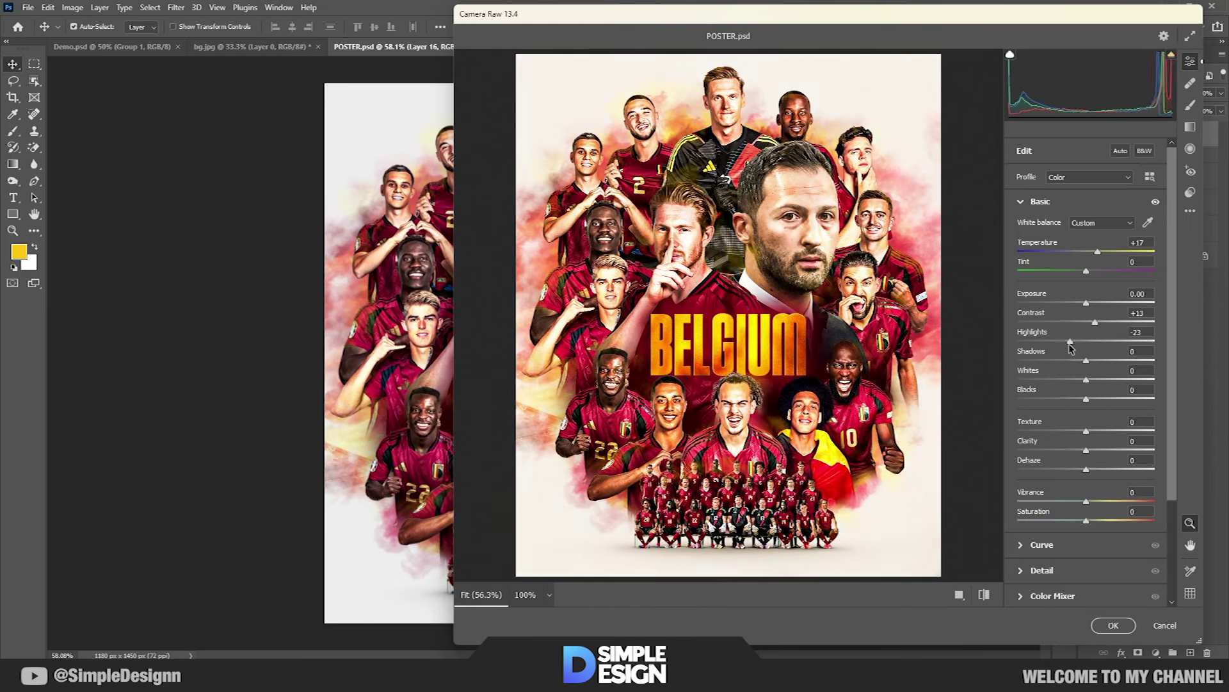
{"action": "left_click_drag", "start_coordinate": [1086, 361], "coordinate": [1104, 362]}
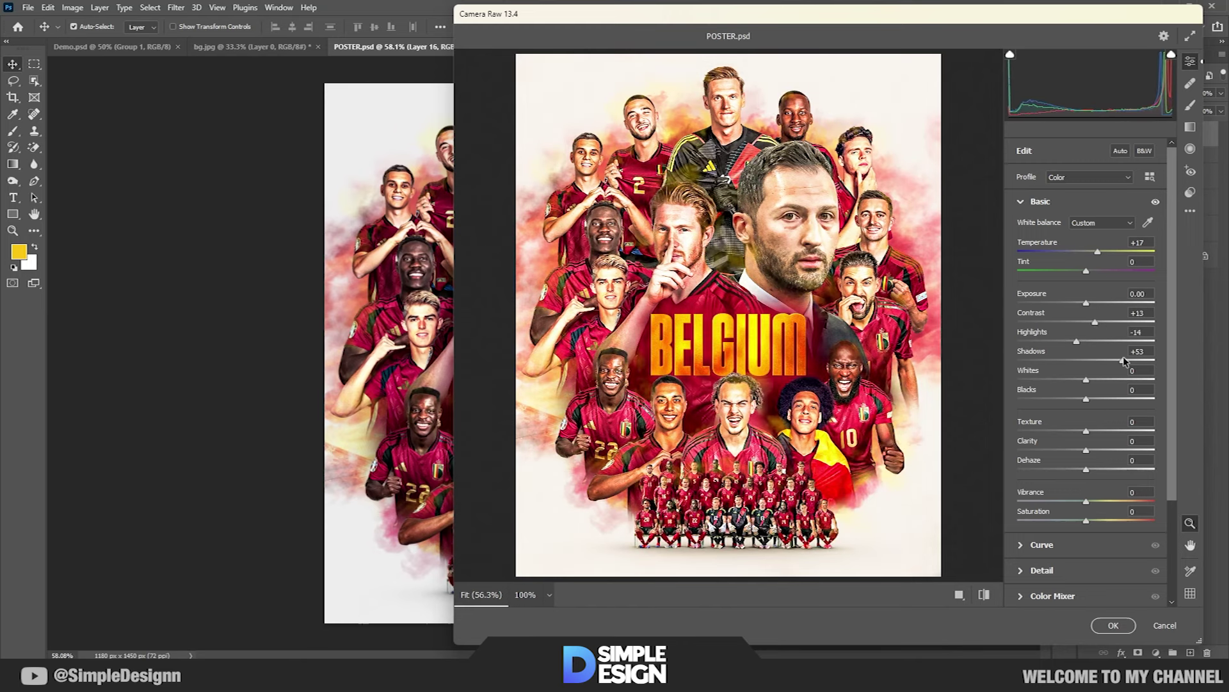
{"action": "mouse_move", "coordinate": [1125, 361]}
{"action": "left_mouse_down"}
{"action": "mouse_move", "coordinate": [1093, 361]}
{"action": "mouse_move", "coordinate": [1061, 400]}
{"action": "mouse_move", "coordinate": [1082, 398]}
{"action": "mouse_move", "coordinate": [1122, 430]}
{"action": "mouse_move", "coordinate": [1095, 430]}
{"action": "mouse_move", "coordinate": [1097, 474]}
{"action": "left_mouse_up"}
- Add sharpening and noise reduction in Camera Raw's Detail settings
{"action": "scroll", "coordinate": [1094, 501], "scroll_direction": "down", "scroll_amount": 2}
{"action": "left_click", "coordinate": [1042, 509]}
{"action": "left_click_drag", "start_coordinate": [1024, 285], "coordinate": [1123, 333]}
{"action": "scroll", "coordinate": [740, 272], "scroll_direction": "up", "scroll_amount": 3}
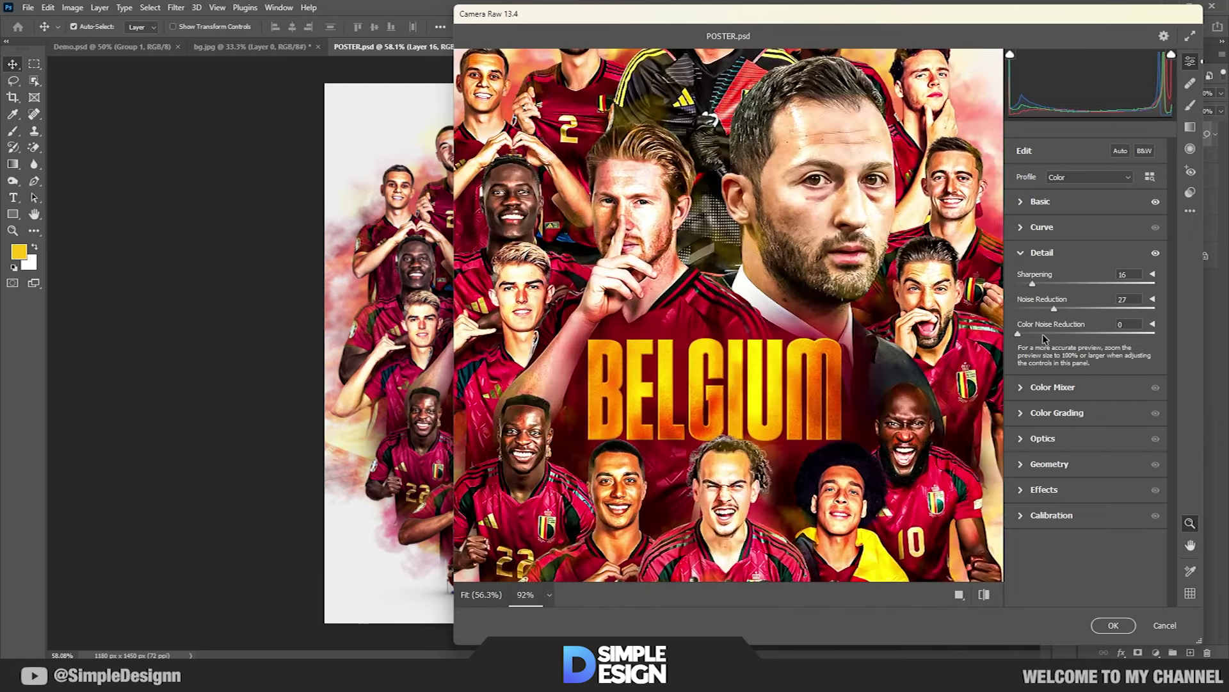
{"action": "key", "text": "ctrl+0"}
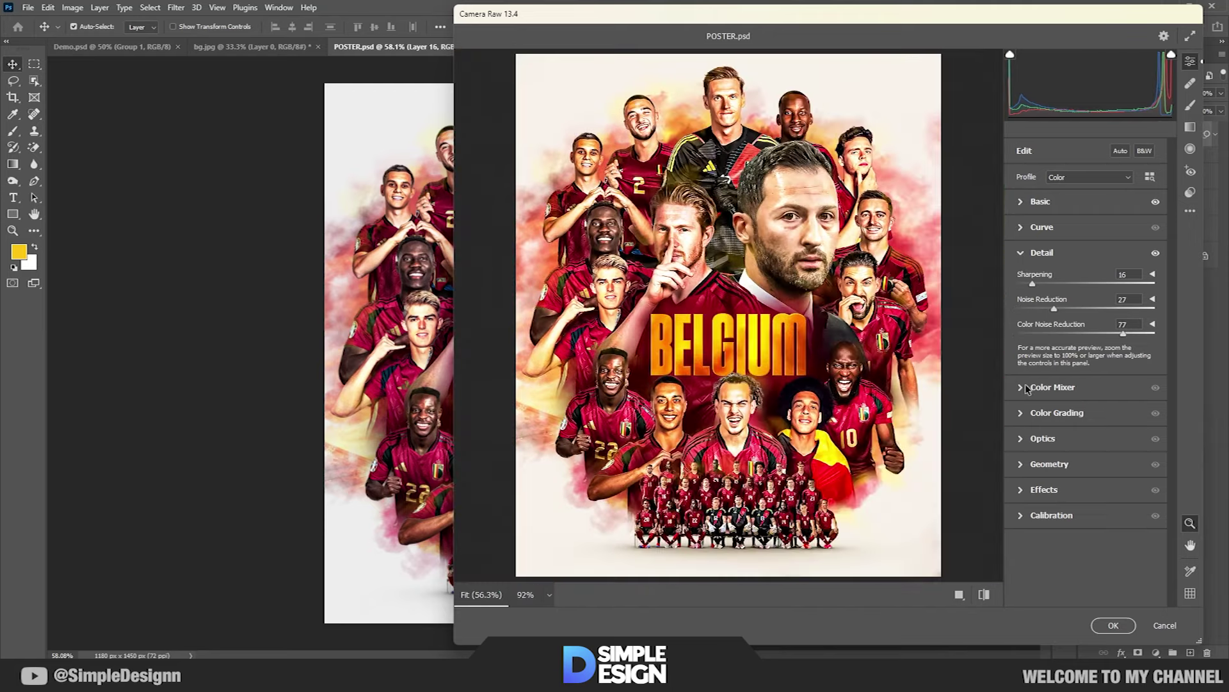
- In the Color Mixer, reduce orange and yellow saturation and boost red saturation
{"action": "left_click", "coordinate": [1026, 388]}
{"action": "left_click", "coordinate": [1037, 318]}
{"action": "left_click_drag", "start_coordinate": [1086, 369], "coordinate": [1081, 369]}
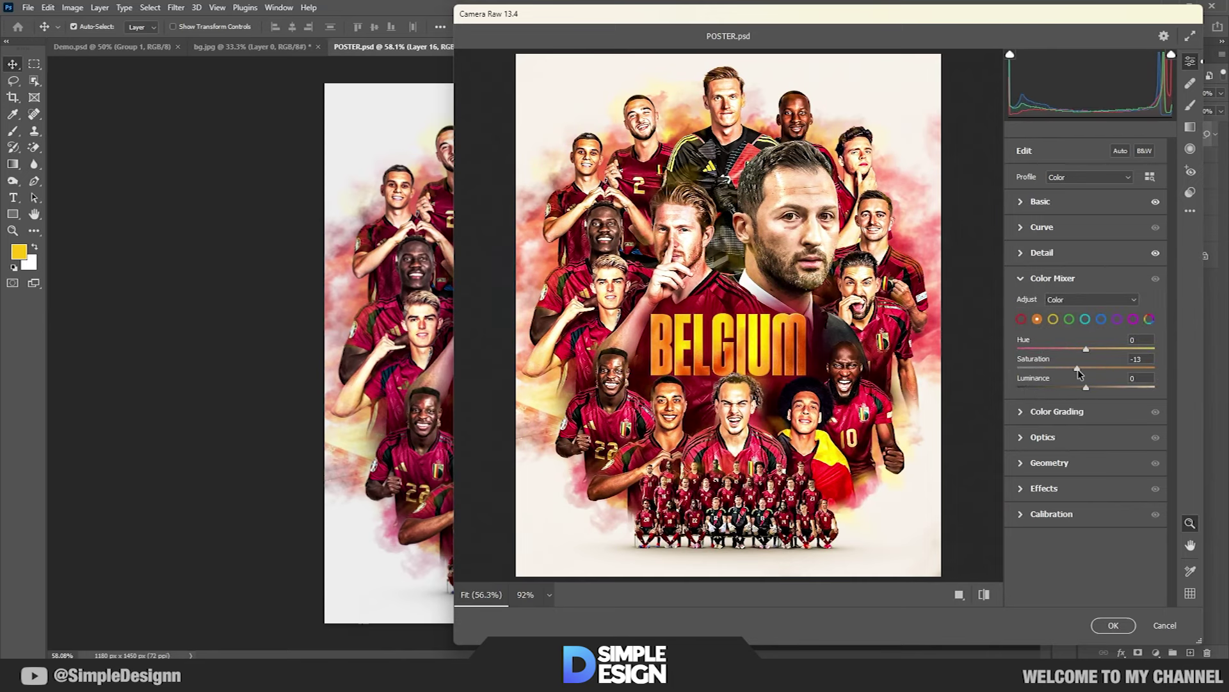
{"action": "left_click", "coordinate": [1053, 319]}
{"action": "mouse_move", "coordinate": [1086, 368]}
{"action": "left_mouse_down"}
{"action": "mouse_move", "coordinate": [1076, 369]}
{"action": "mouse_move", "coordinate": [1104, 366]}
{"action": "mouse_move", "coordinate": [1094, 368]}
{"action": "left_mouse_up"}
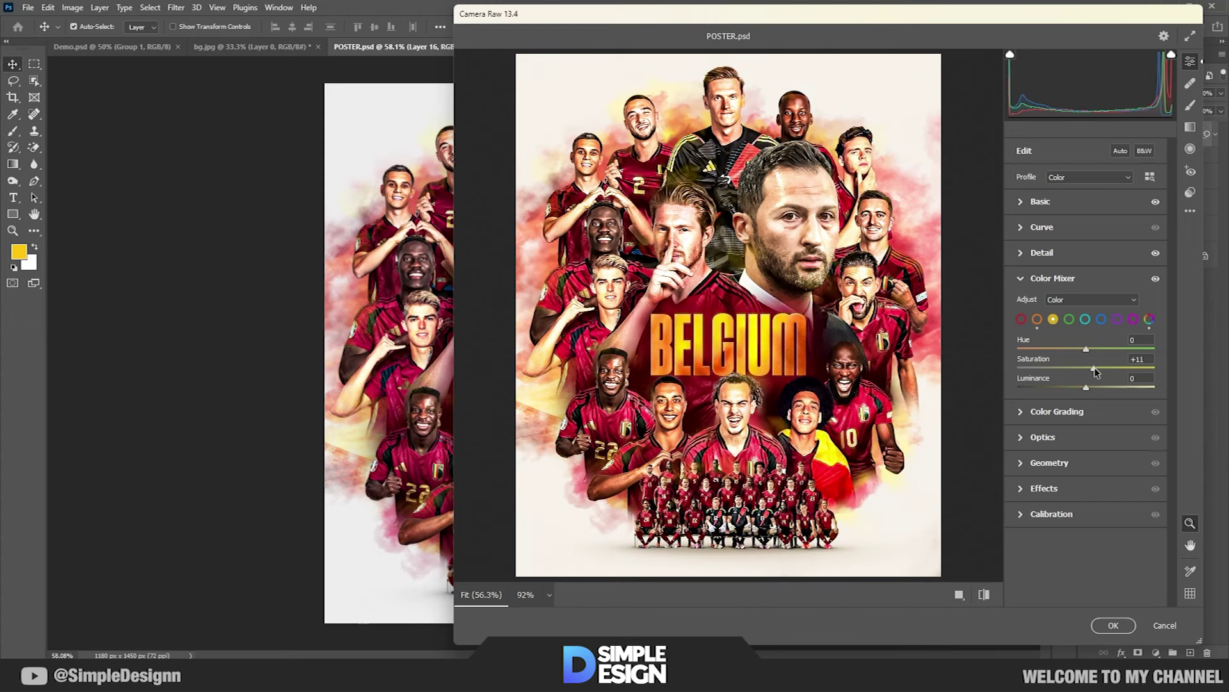
{"action": "left_click", "coordinate": [1021, 319]}
{"action": "mouse_move", "coordinate": [1086, 368]}
{"action": "left_mouse_down"}
{"action": "mouse_move", "coordinate": [1107, 369]}
{"action": "mouse_move", "coordinate": [1095, 371]}
{"action": "left_mouse_up"}
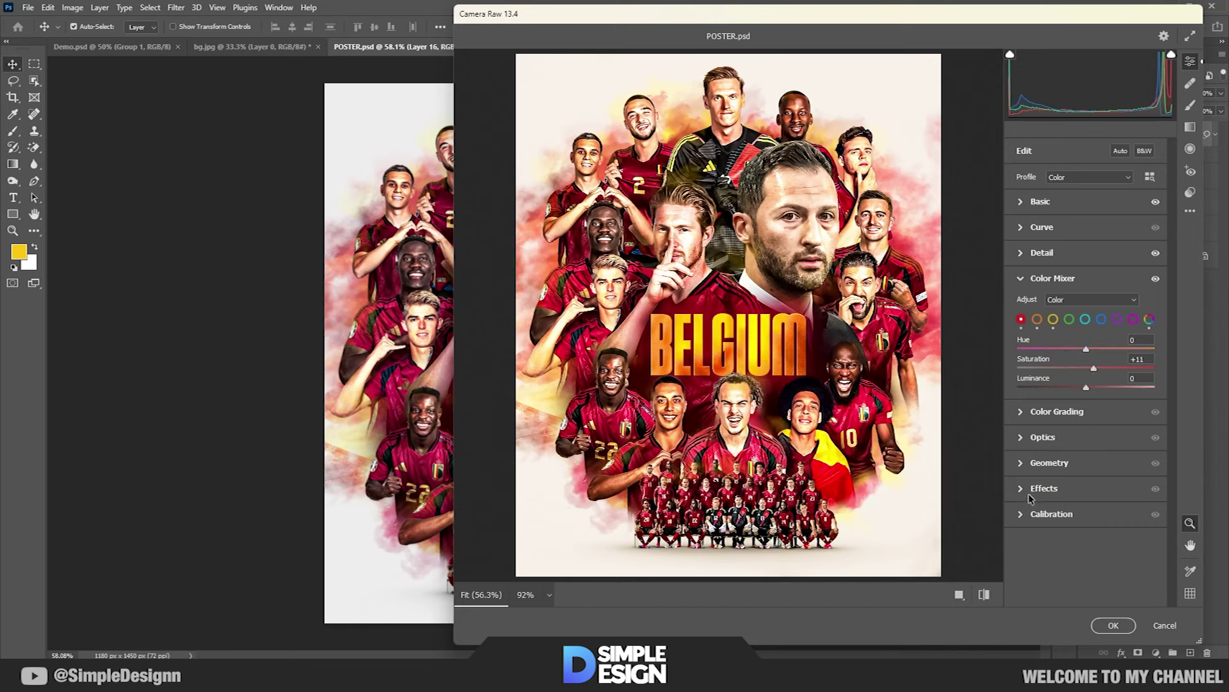
- Add grain 23 and a slight vignette, then apply the Camera Raw filter
{"action": "left_click", "coordinate": [1043, 488]}
{"action": "left_click_drag", "start_coordinate": [1018, 412], "coordinate": [1049, 413]}
{"action": "mouse_move", "coordinate": [1086, 450]}
{"action": "left_mouse_down"}
{"action": "mouse_move", "coordinate": [1066, 452]}
{"action": "mouse_move", "coordinate": [1074, 477]}
{"action": "left_mouse_up"}
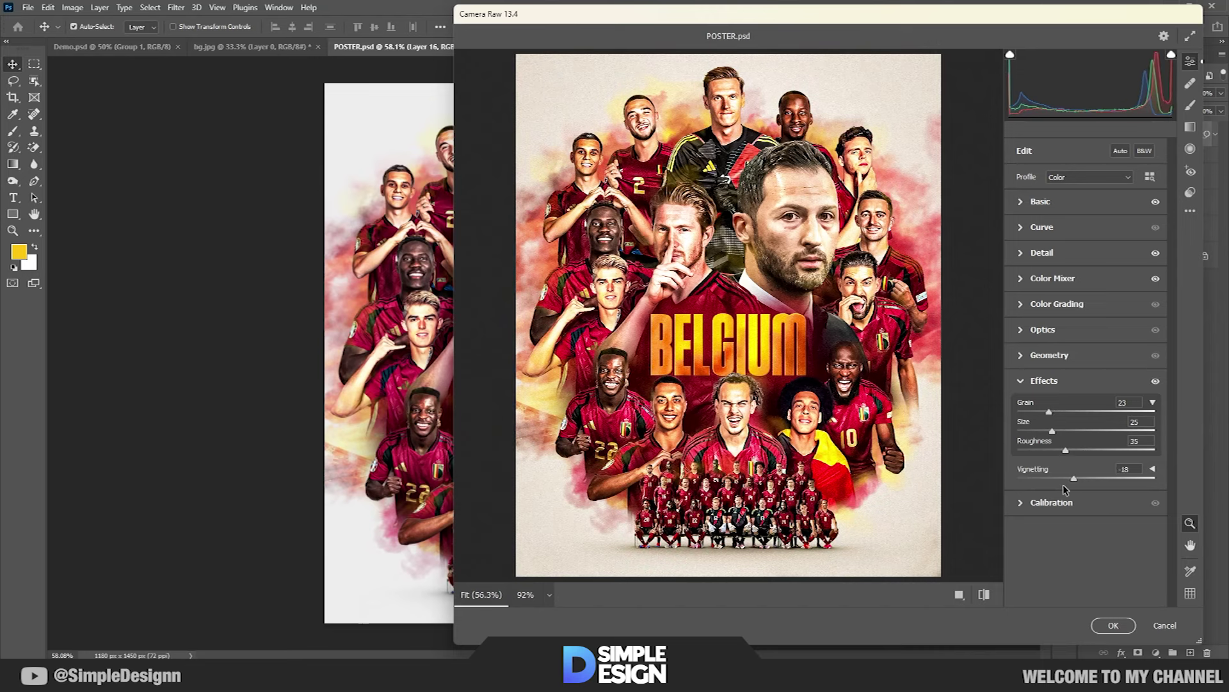
{"action": "left_click", "coordinate": [1111, 625]}
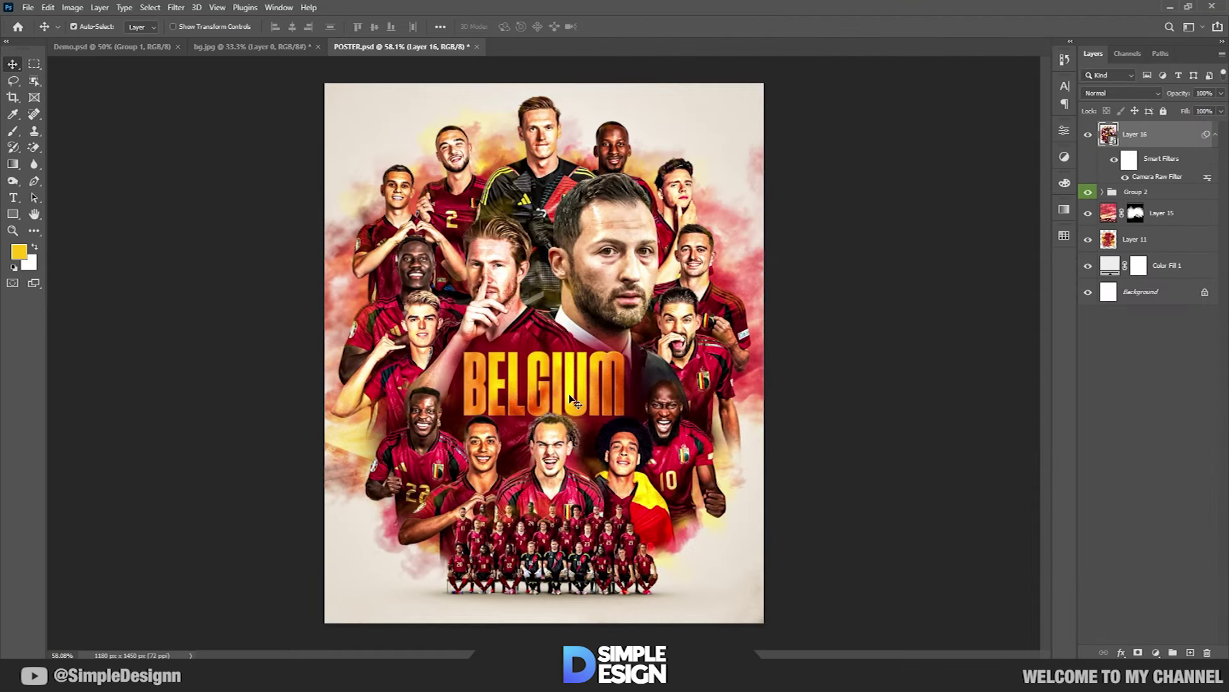
- Add a Selective Color layer that reduces cyan and adds a little black in the Yellows
{"action": "left_click", "coordinate": [1156, 652]}
{"action": "left_click", "coordinate": [1150, 648]}
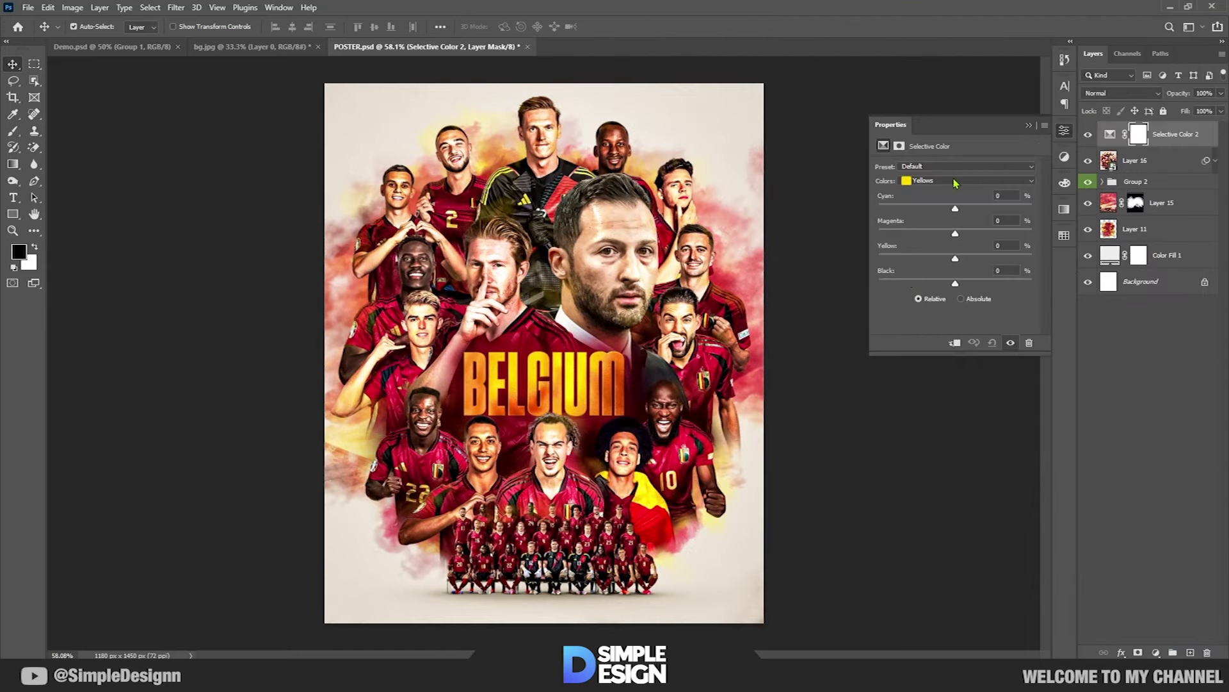
{"action": "mouse_move", "coordinate": [955, 210]}
{"action": "left_mouse_down"}
{"action": "mouse_move", "coordinate": [901, 210]}
{"action": "mouse_move", "coordinate": [987, 235]}
{"action": "mouse_move", "coordinate": [965, 235]}
{"action": "mouse_move", "coordinate": [977, 260]}
{"action": "left_mouse_up"}
{"action": "left_click_drag", "start_coordinate": [955, 283], "coordinate": [964, 284]}
- Adjust the Reds (Cyan -9, Magenta +7, Yellow -2, Black +5) and toggle visibility to compare
{"action": "left_click", "coordinate": [944, 181]}
{"action": "mouse_move", "coordinate": [955, 209]}
{"action": "left_mouse_down"}
{"action": "mouse_move", "coordinate": [980, 212]}
{"action": "mouse_move", "coordinate": [932, 220]}
{"action": "mouse_move", "coordinate": [979, 234]}
{"action": "mouse_move", "coordinate": [949, 260]}
{"action": "mouse_move", "coordinate": [956, 283]}
{"action": "left_mouse_up"}
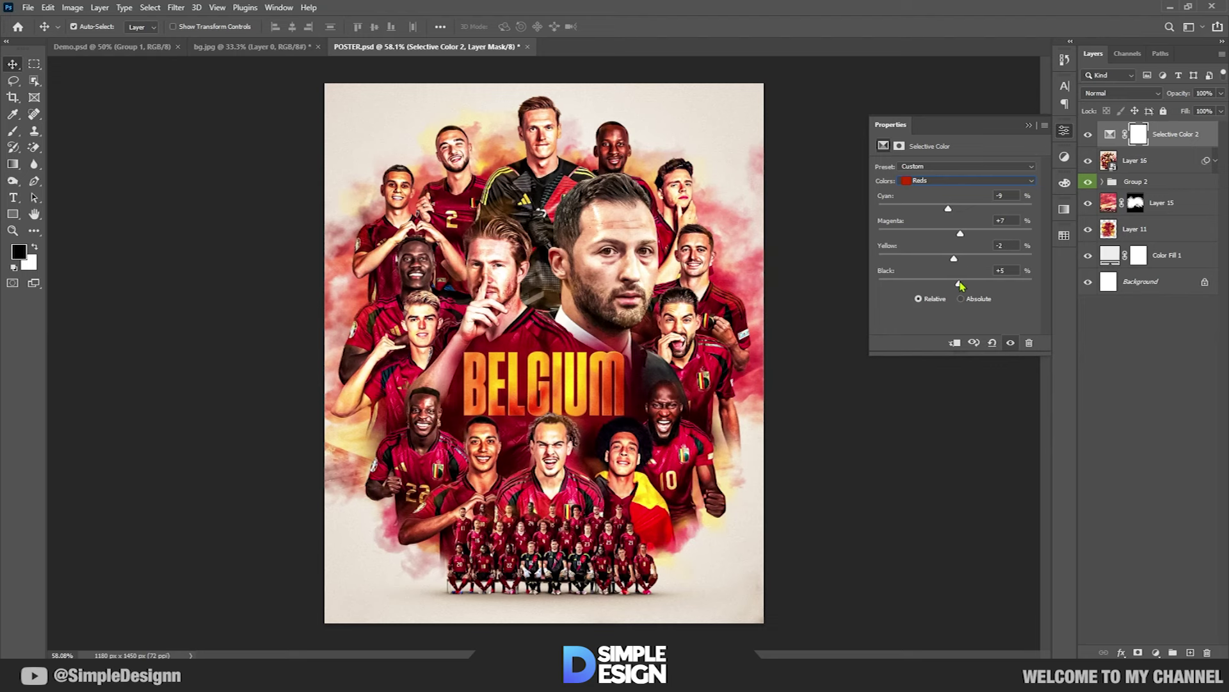
{"action": "left_click", "coordinate": [1029, 125]}
{"action": "left_click", "coordinate": [1087, 135]}
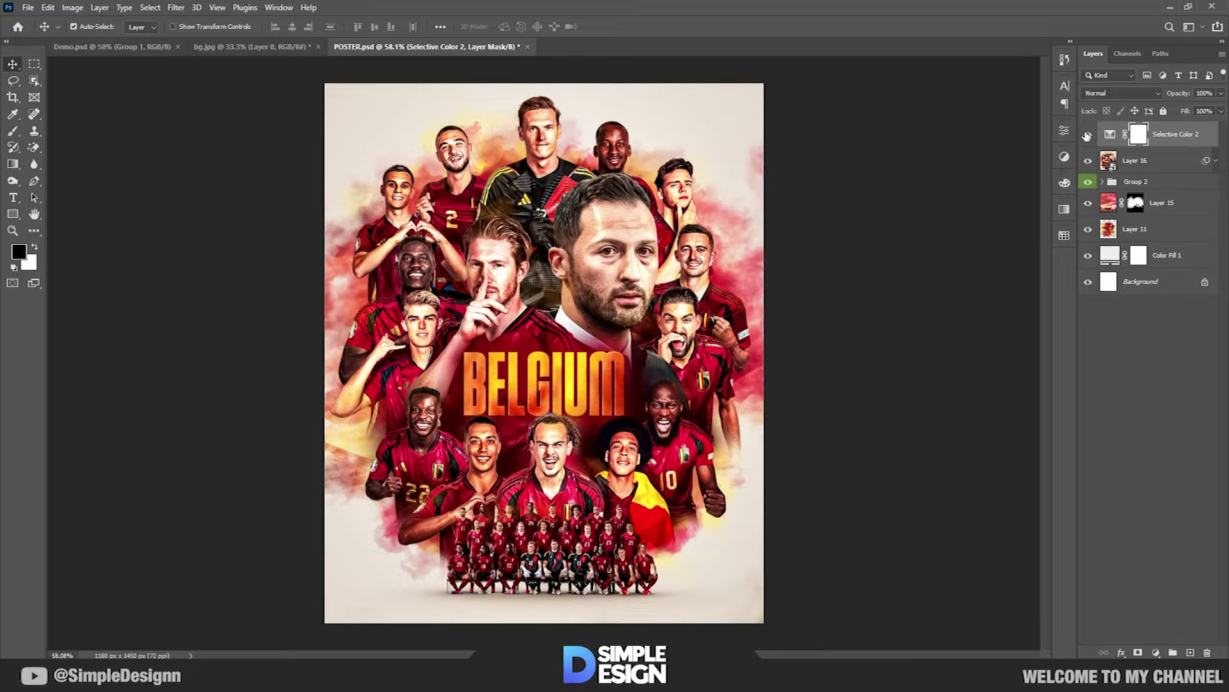
{"action": "left_click", "coordinate": [1139, 378]}
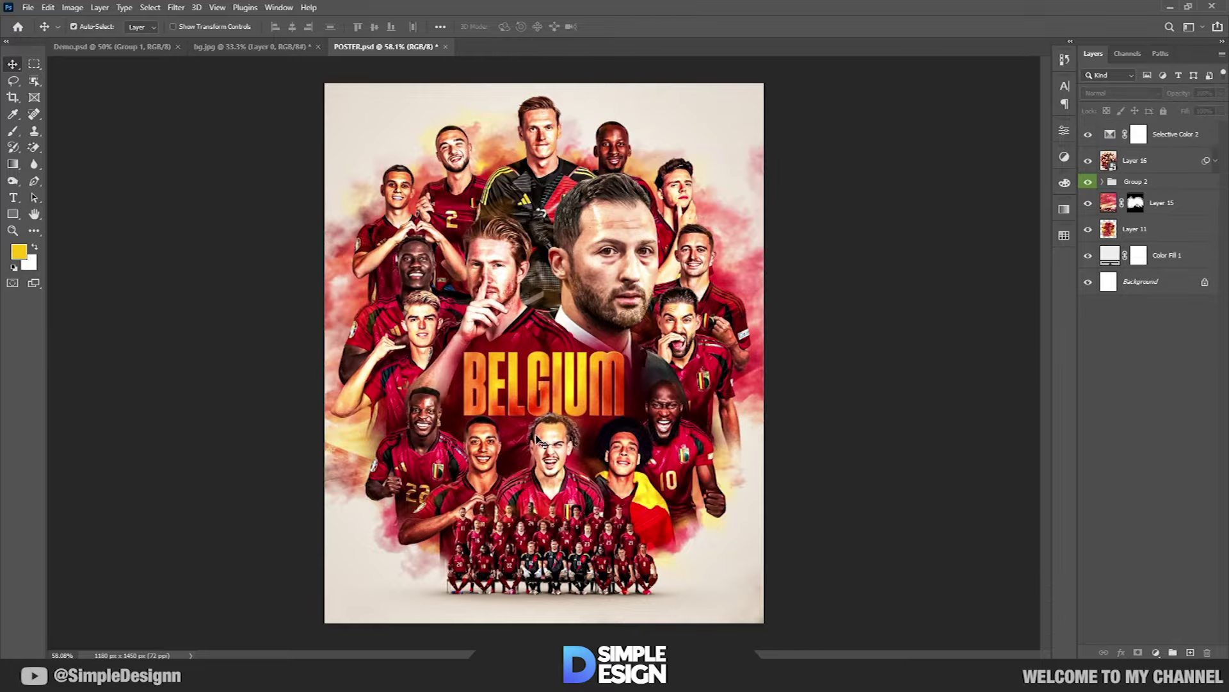